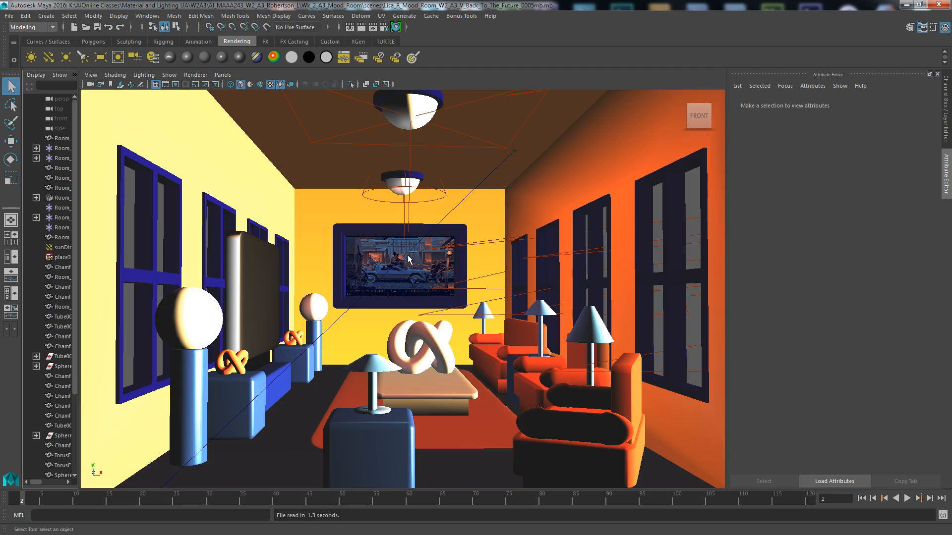
Widen the Outliner until the object names are readable and frame the whole room in the viewport.
left_click_drag(78, 286, 157, 267)
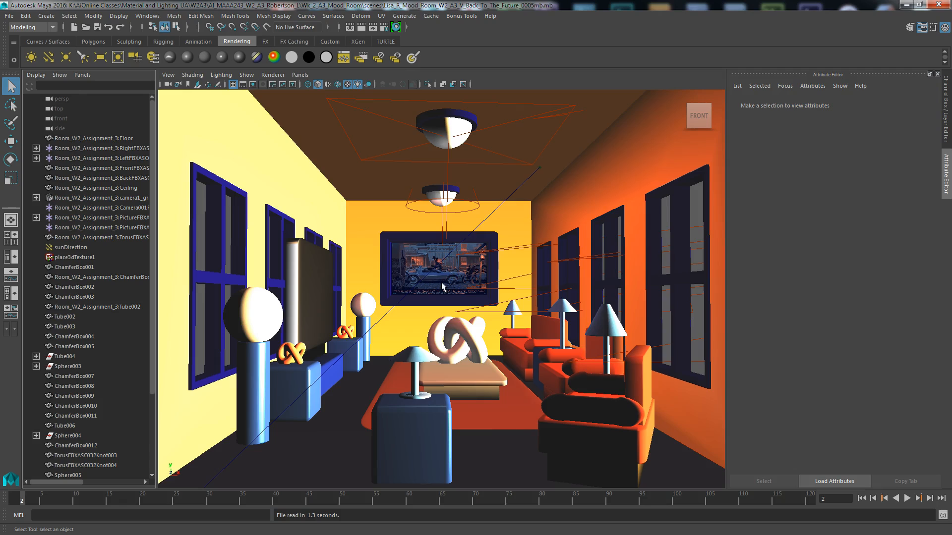
scroll(441, 282, "down", 5)
scroll(442, 282, "up", 3)
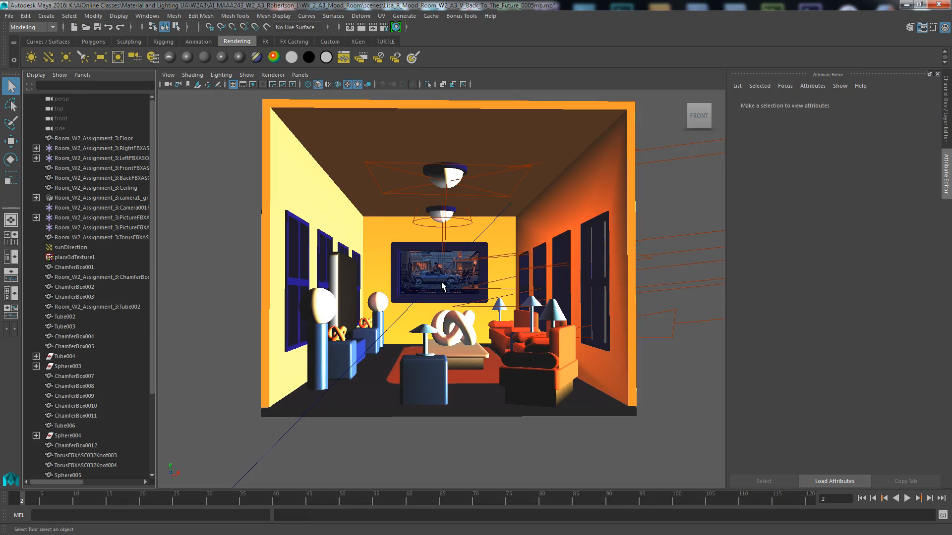
Open the Hypershade maximized and rearrange its node graph so all the scene's material networks are laid out.
left_click(395, 27)
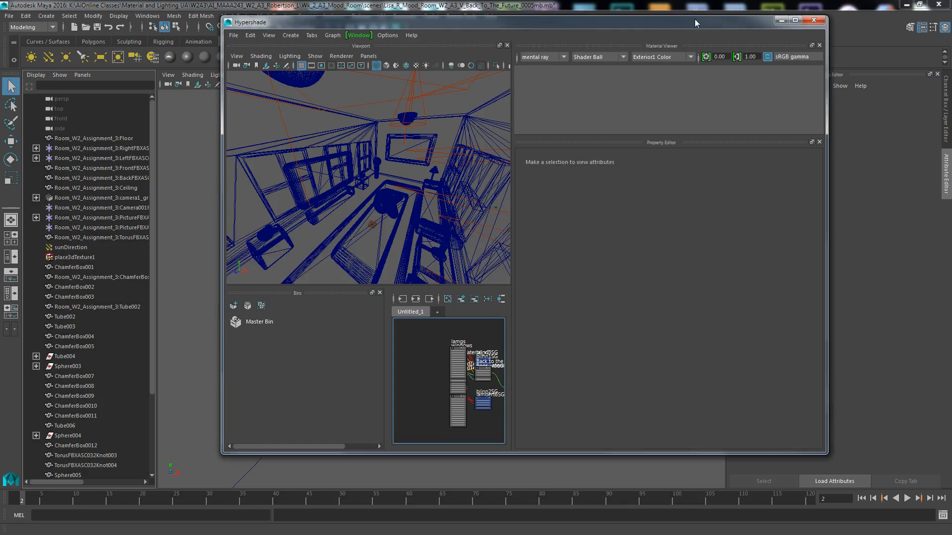
left_click_drag(695, 24, 660, 30)
left_click(755, 32)
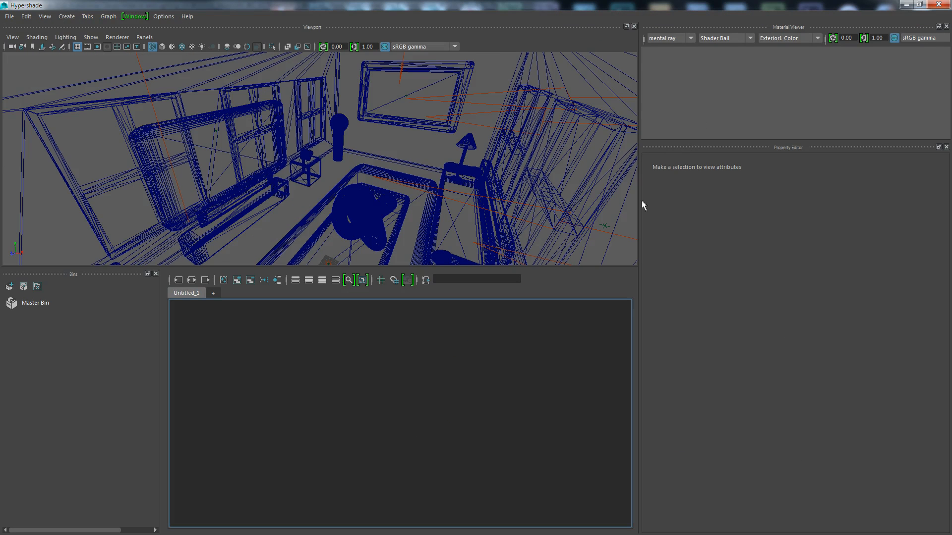
left_click(263, 281)
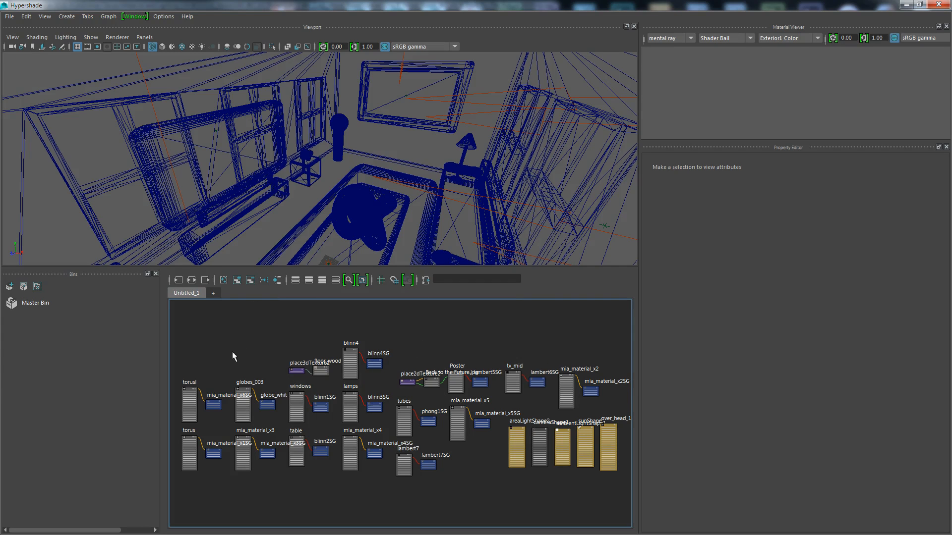
Inspect the blinn4 and lamps materials and their attributes in the Hypershade.
scroll(245, 370, "up", 5)
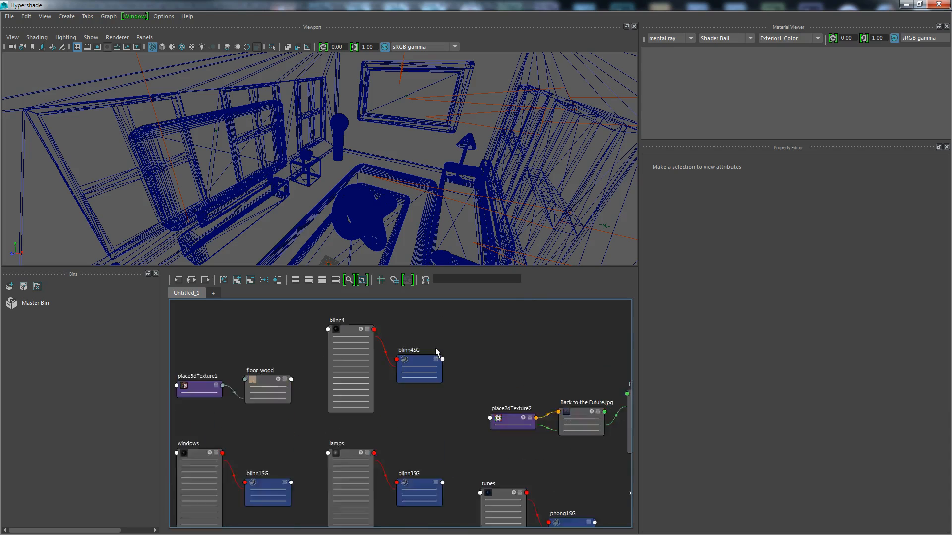
scroll(436, 352, "up", 1)
left_click(306, 327)
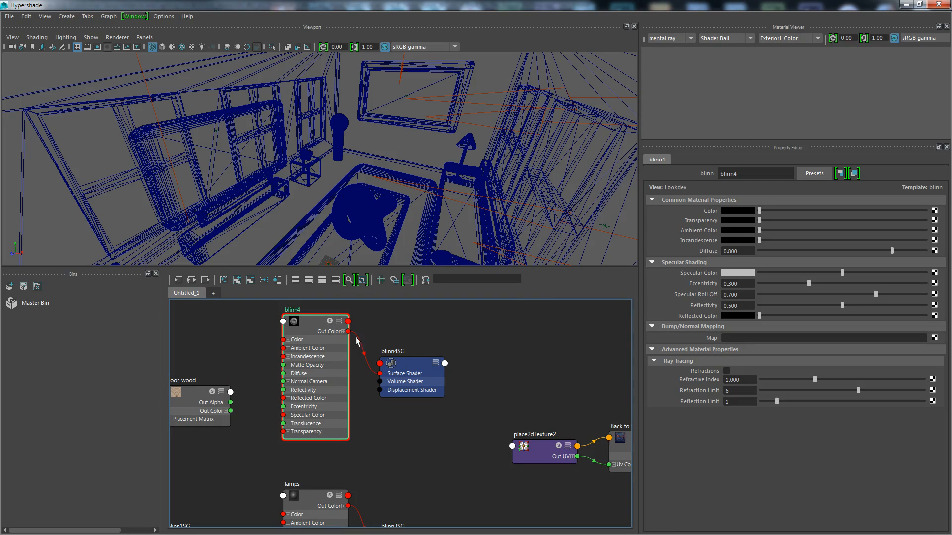
scroll(366, 443, "down", 2)
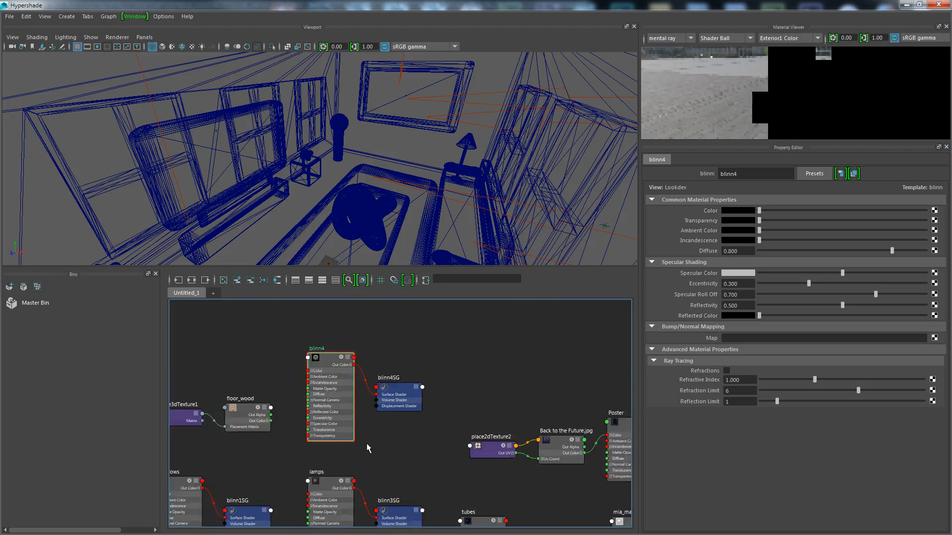
scroll(367, 444, "down", 1)
scroll(361, 452, "up", 2)
left_click(331, 484)
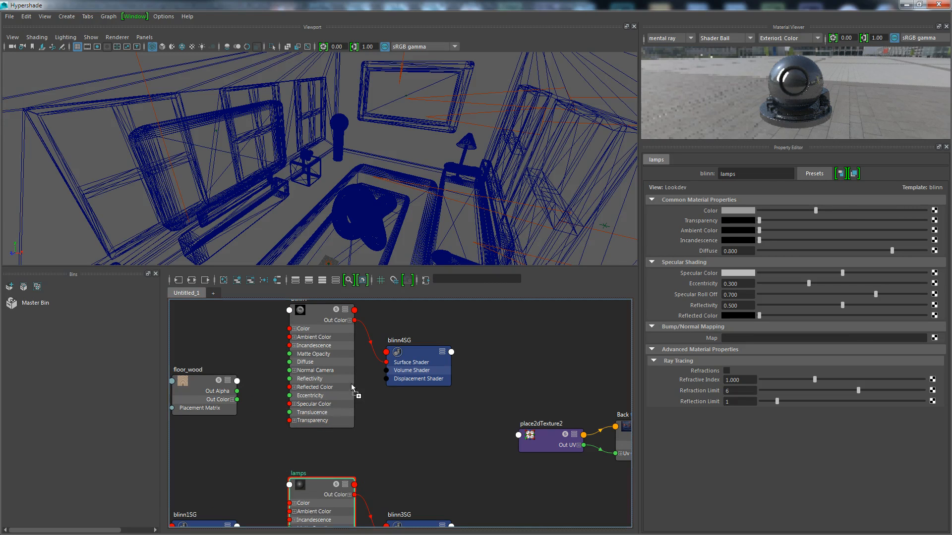
Review the remaining material networks, inspect the attributes of globes_003, and close the Hypershade.
middle_click_drag(245, 483, 511, 402, "alt")
middle_click_drag(312, 387, 542, 372, "alt")
middle_click_drag(288, 401, 305, 392, "alt")
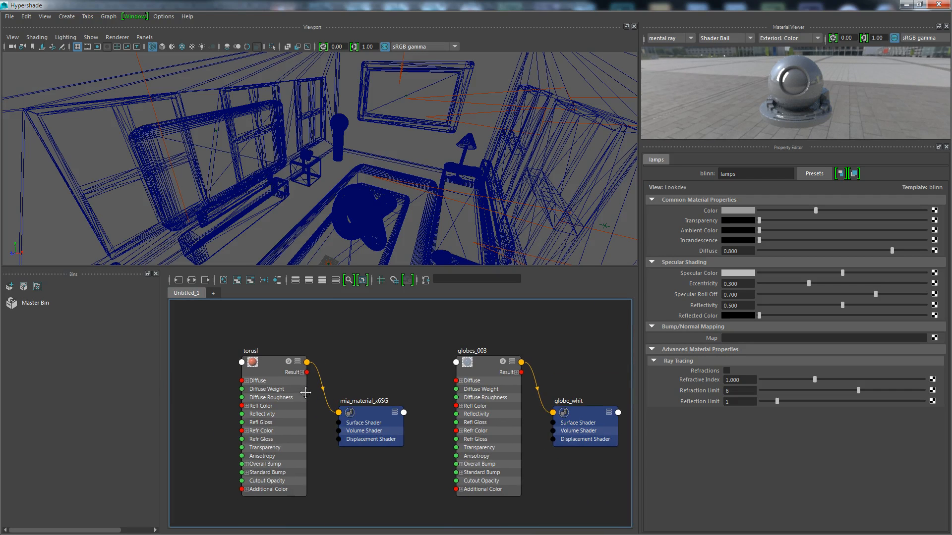
middle_click_drag(567, 355, 435, 345, "alt")
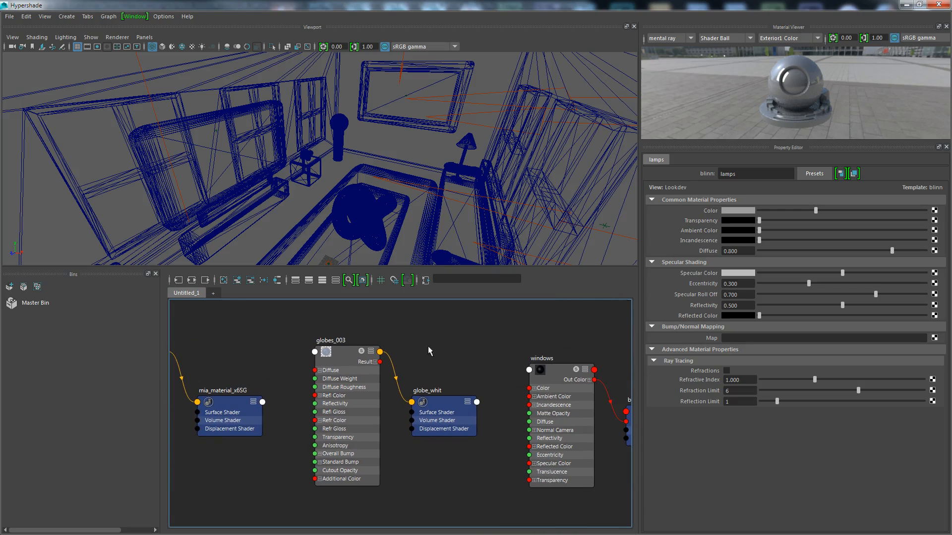
left_click(344, 351)
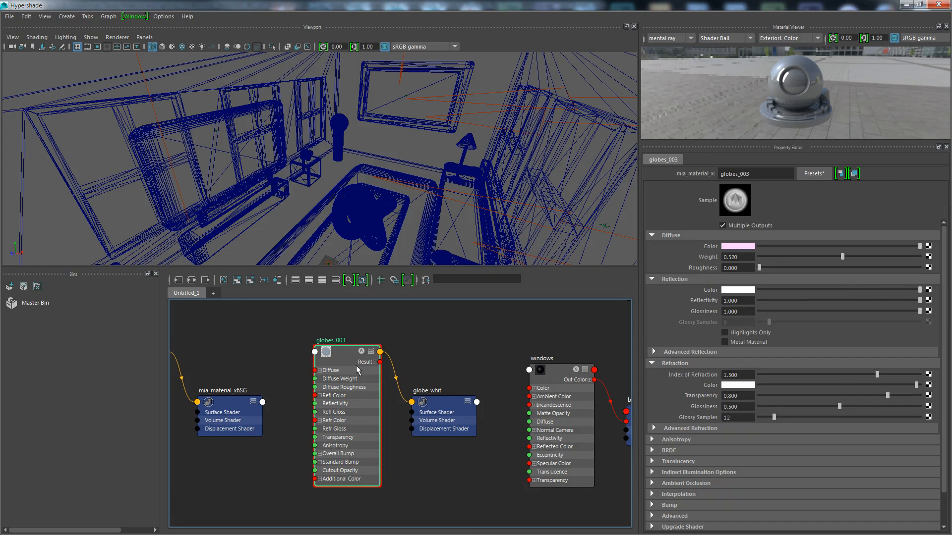
scroll(516, 332, "down", 4)
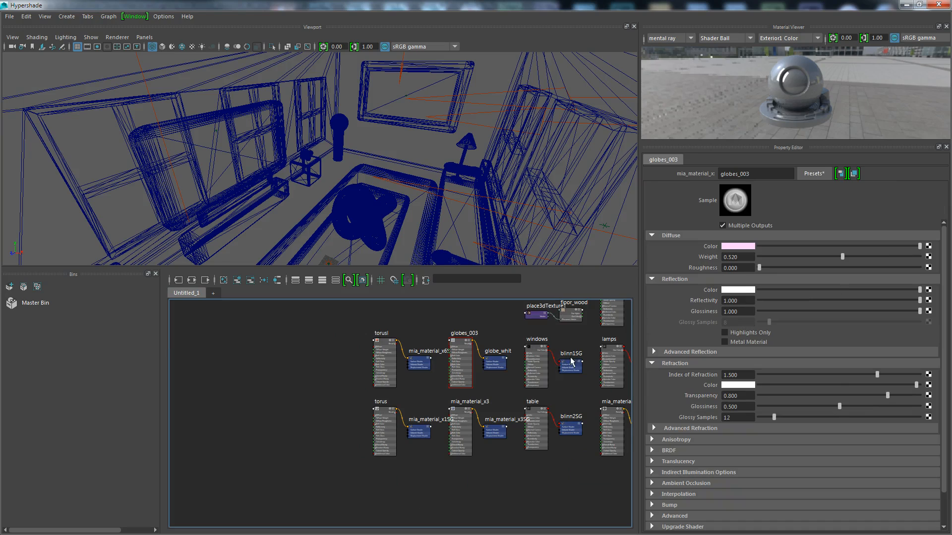
scroll(507, 329, "up", 3)
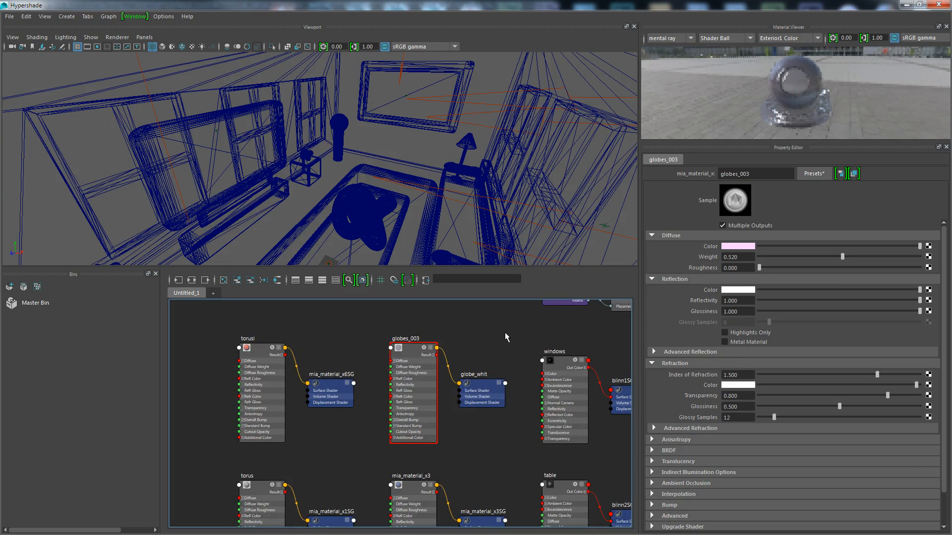
scroll(505, 332, "down", 3)
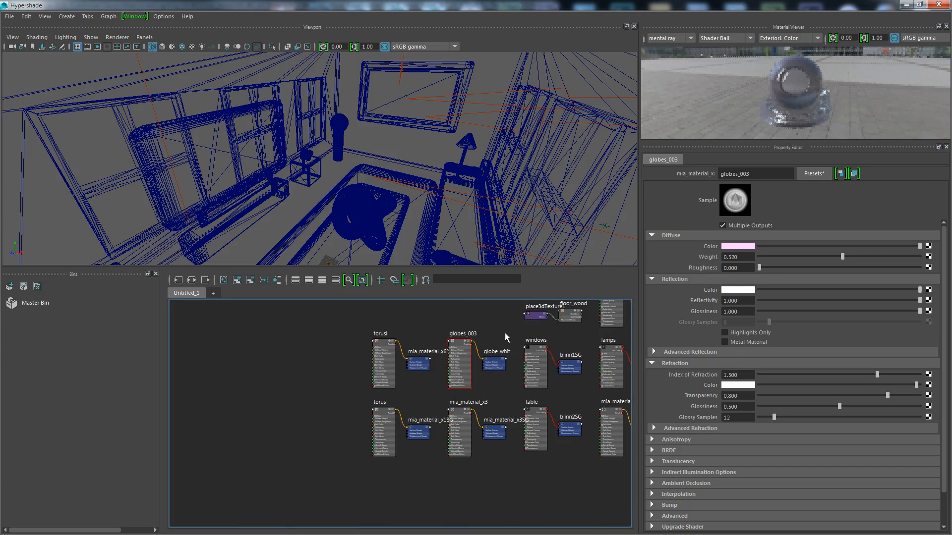
left_click(935, 6)
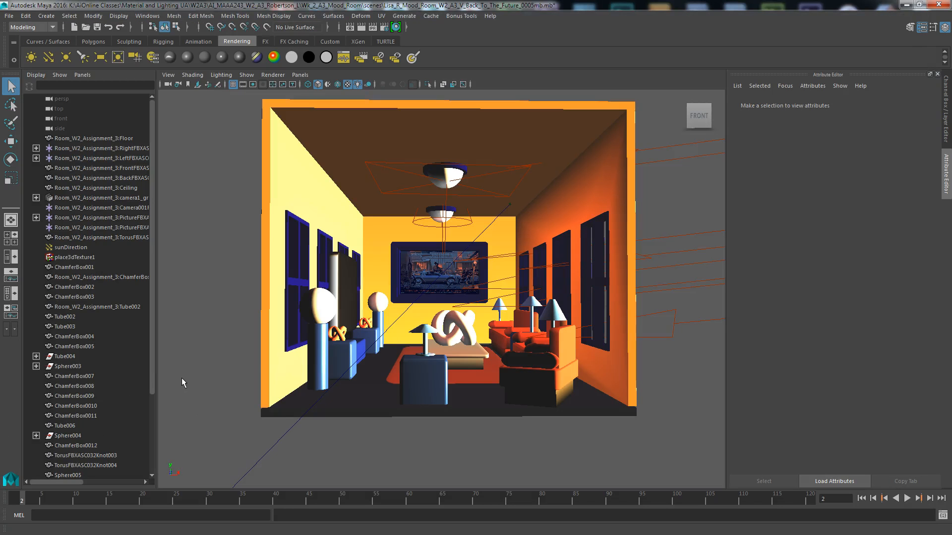
Select the poster on the back wall and examine its image up close and from across the room.
left_click(437, 270)
scroll(434, 272, "up", 3)
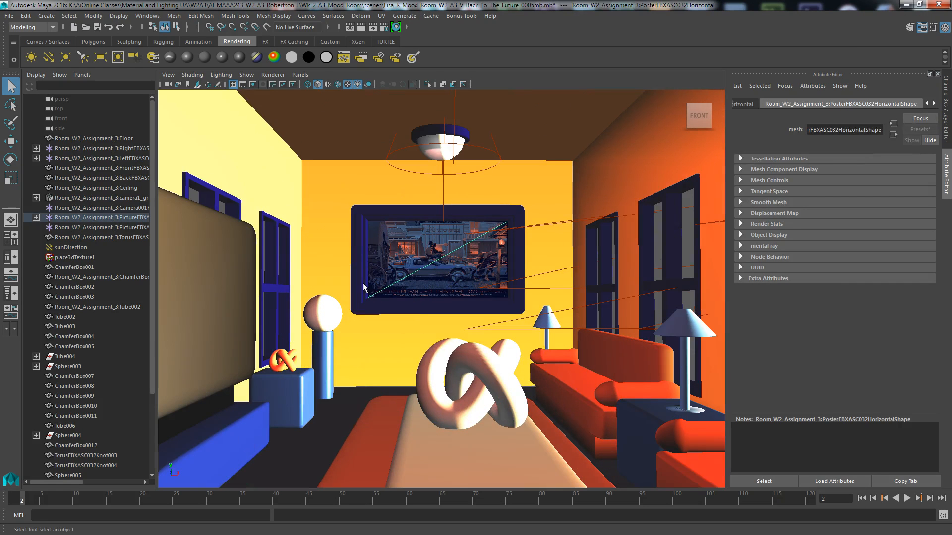
scroll(429, 251, "down", 1)
scroll(429, 251, "up", 5)
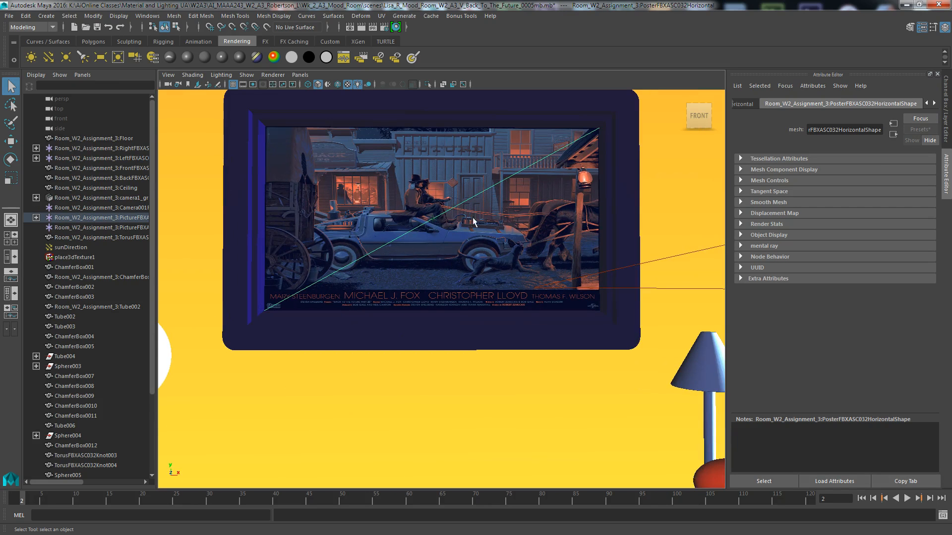
scroll(467, 234, "down", 8)
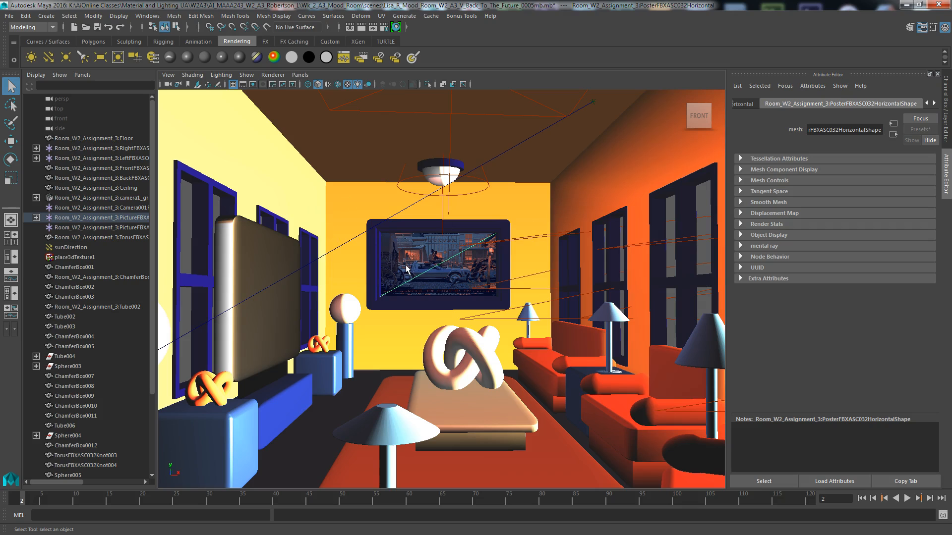
scroll(459, 234, "up", 4)
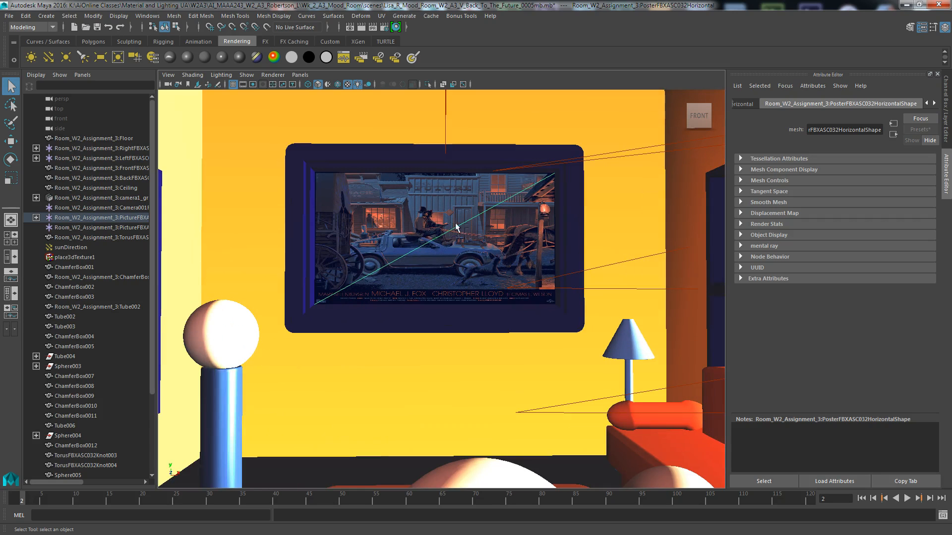
scroll(430, 238, "down", 8)
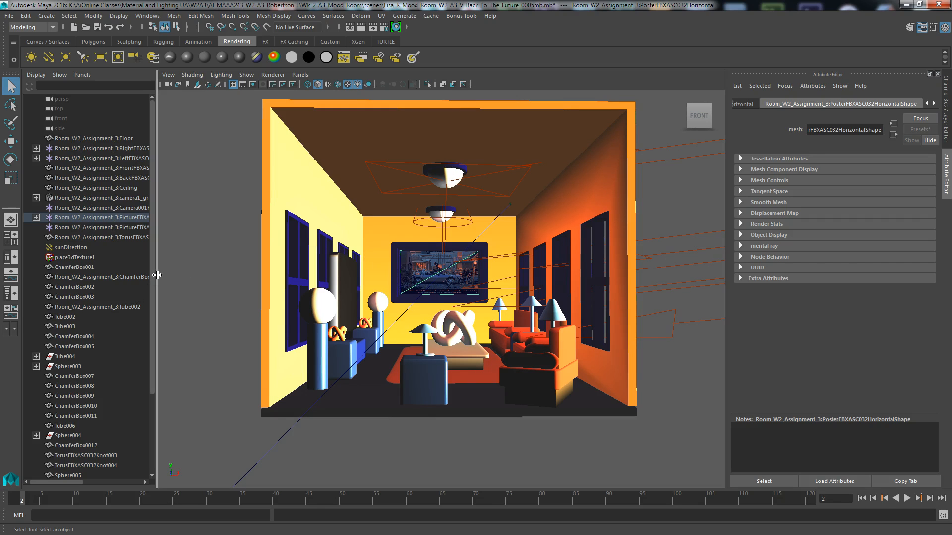
Widen the Outliner to show full object names and inspect the sunDirection and areaLight2 light attributes.
left_click_drag(157, 479, 228, 479)
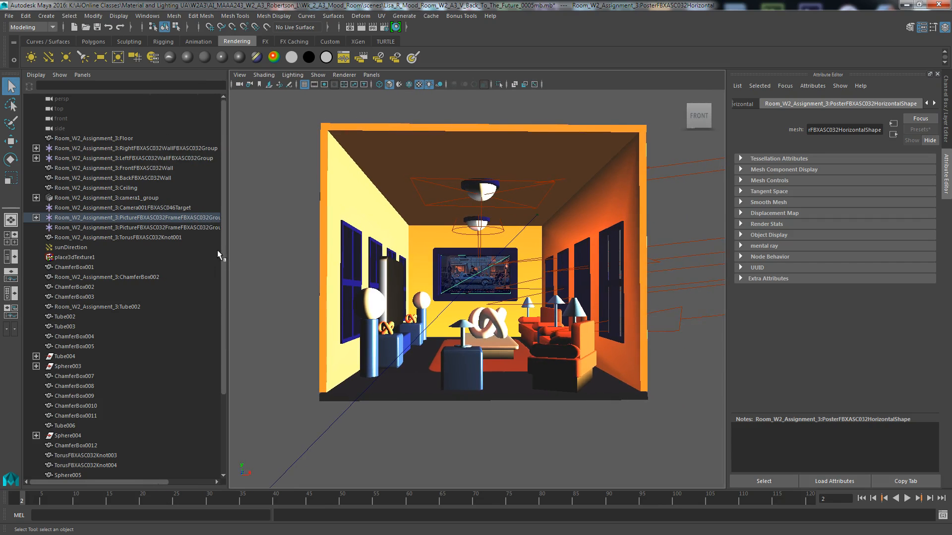
scroll(224, 260, "down", 3)
left_click(70, 198)
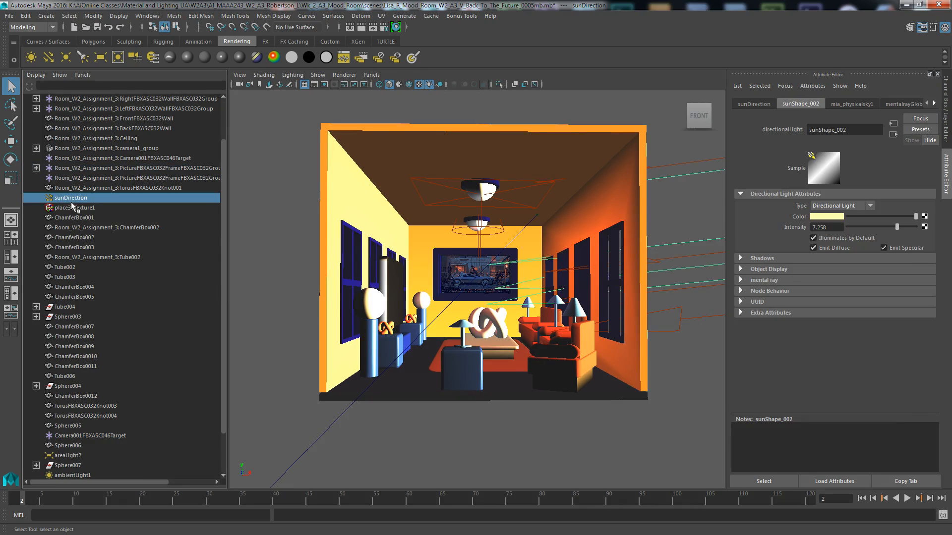
scroll(224, 245, "down", 3)
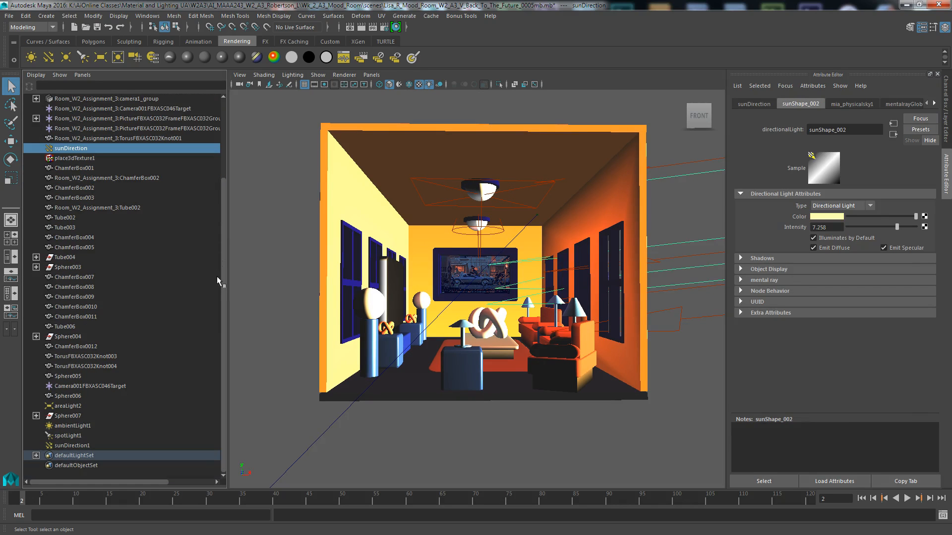
left_click(64, 406)
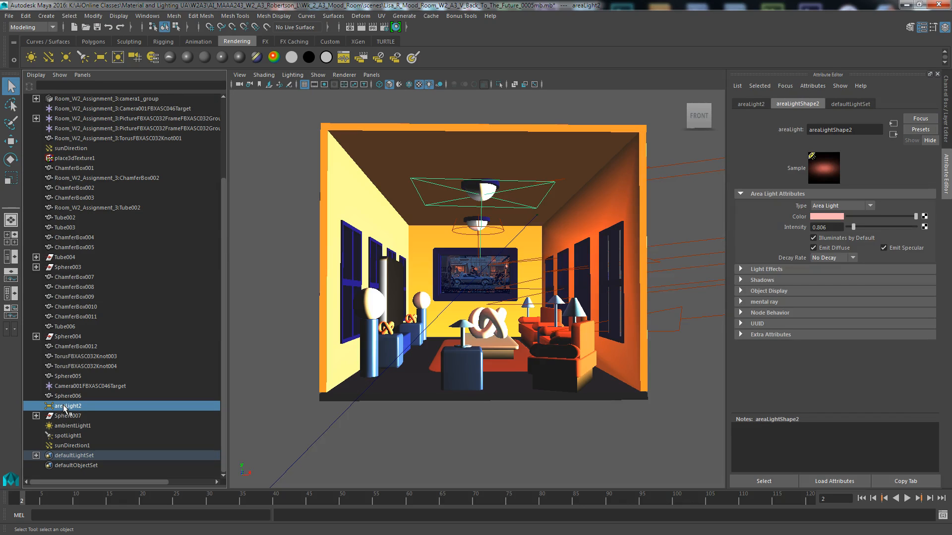
Delete ambientLight1 and spotLight1 from the scene.
left_click(74, 427)
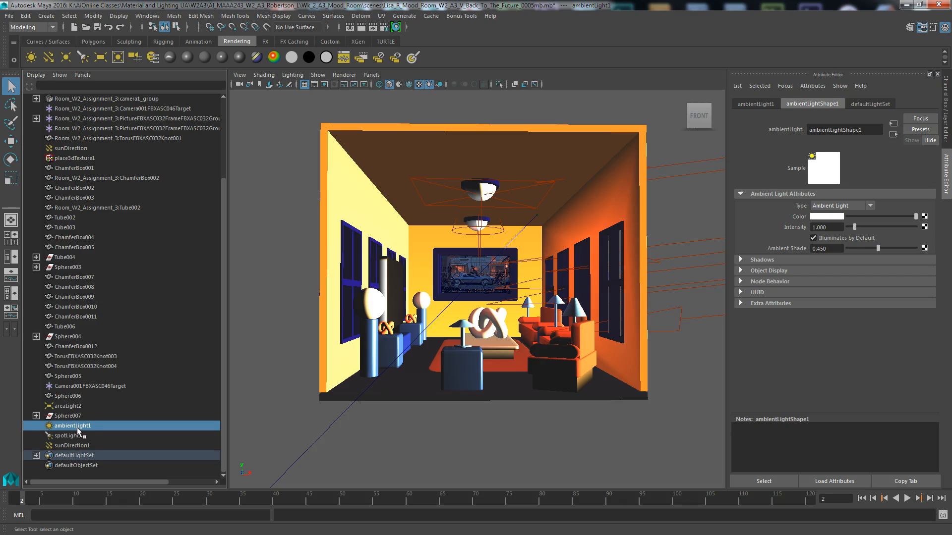
key("Delete")
left_click(70, 437)
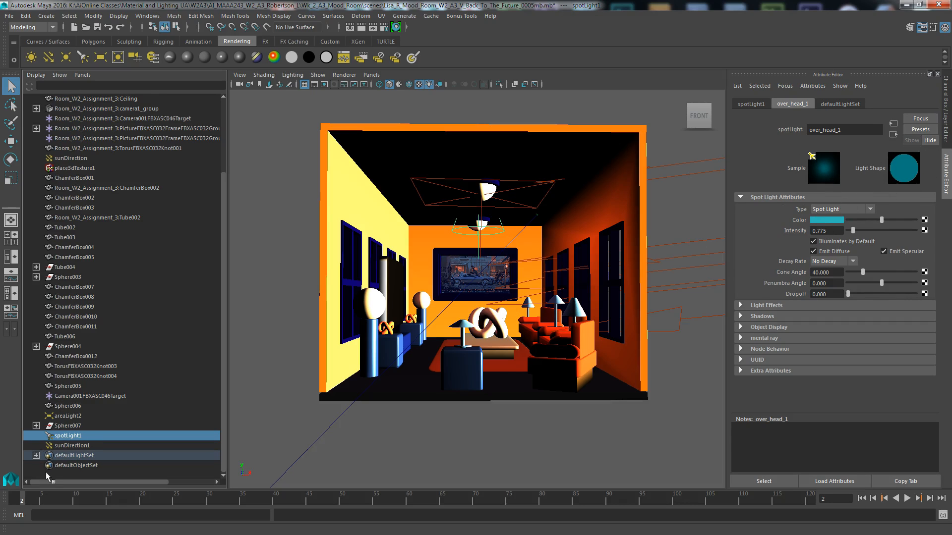
key("Delete")
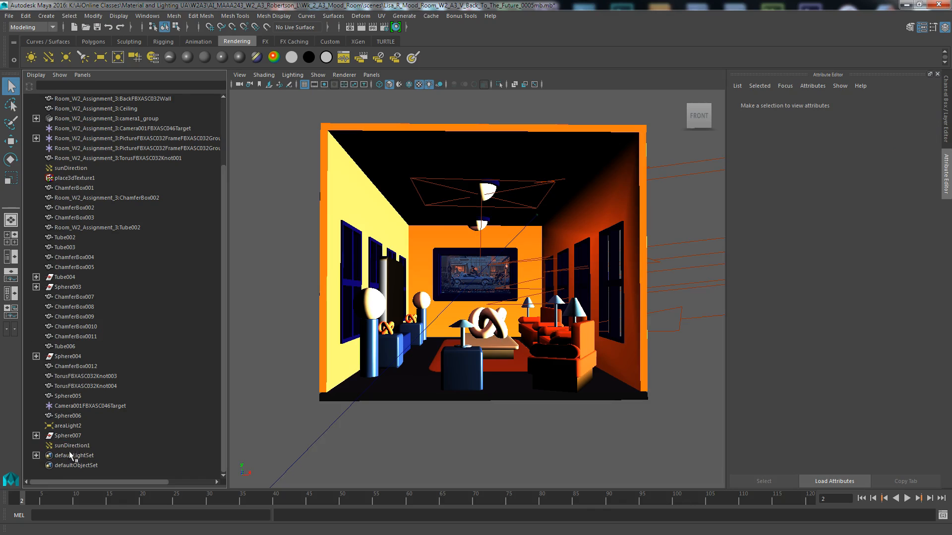
Compare the two sun direction lights and delete sunDirection1.
left_click(72, 446)
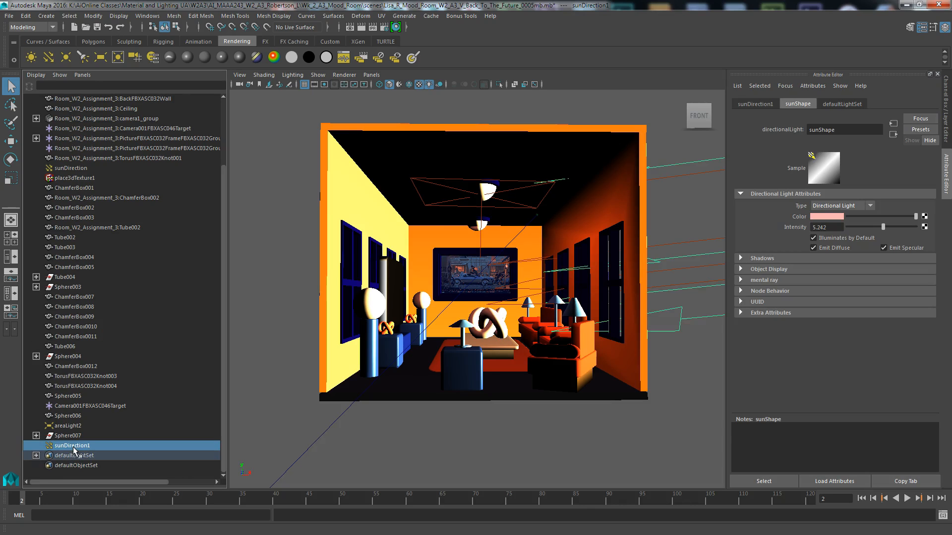
left_click(71, 169)
left_click(72, 446)
key("Delete")
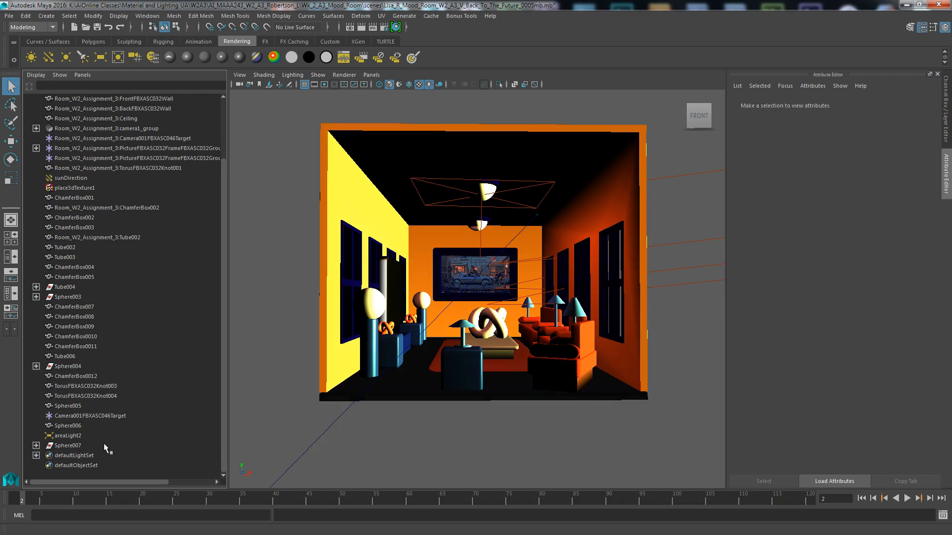
Look through the mental ray attributes of areaLight2 and delete that light.
left_click(63, 435)
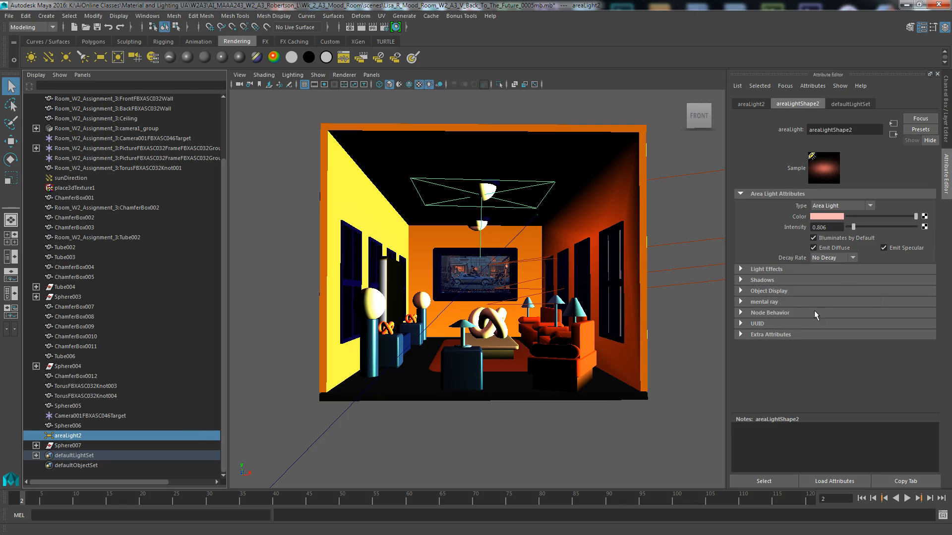
left_click(766, 302)
scroll(788, 342, "down", 10)
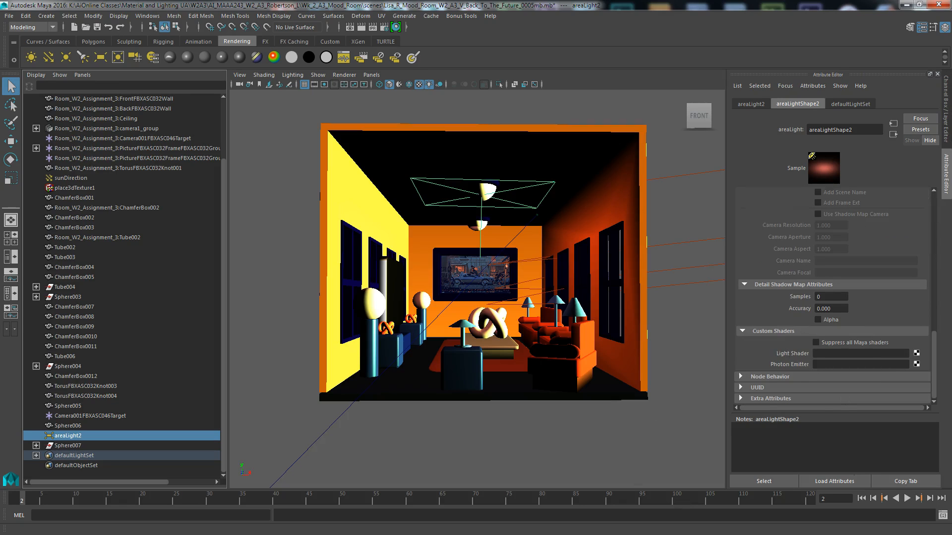
key("Delete")
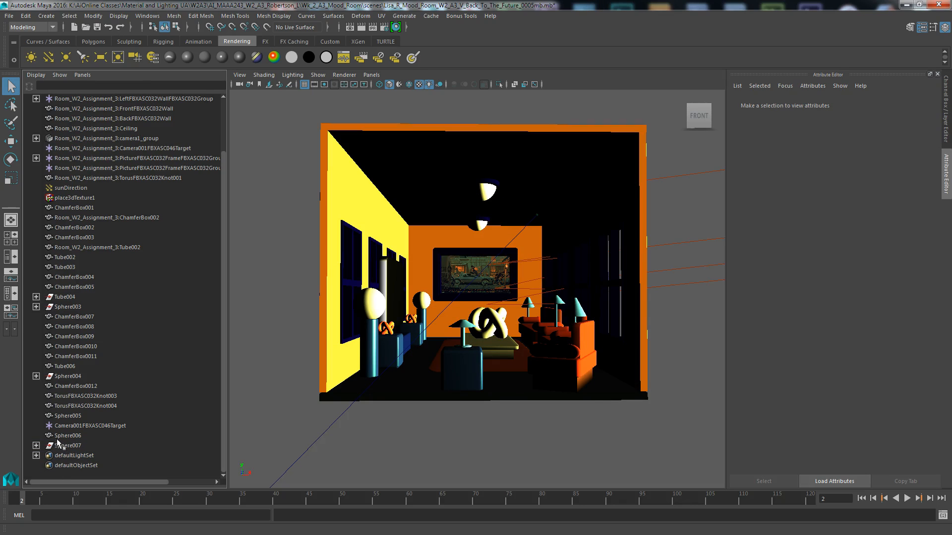
Delete the remaining sunDirection light from the scene.
left_click(69, 188)
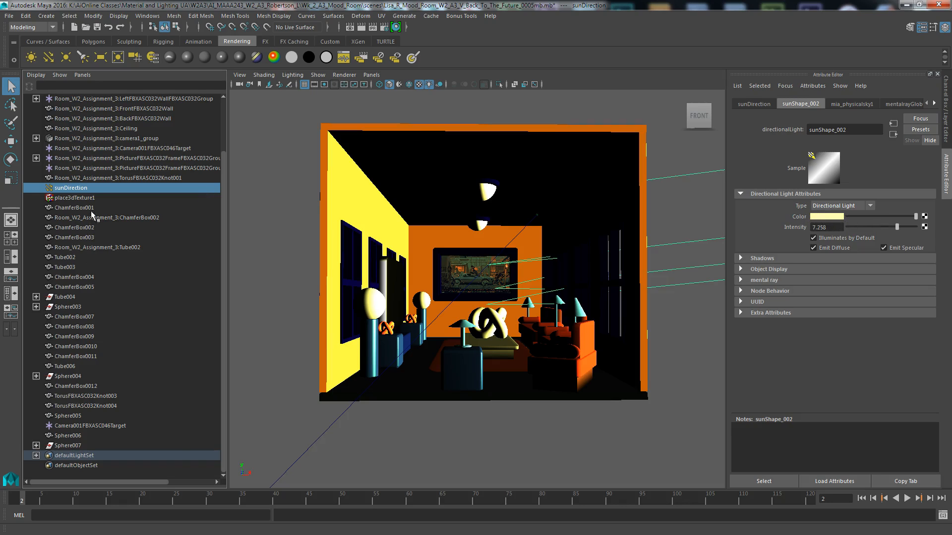
key("Delete")
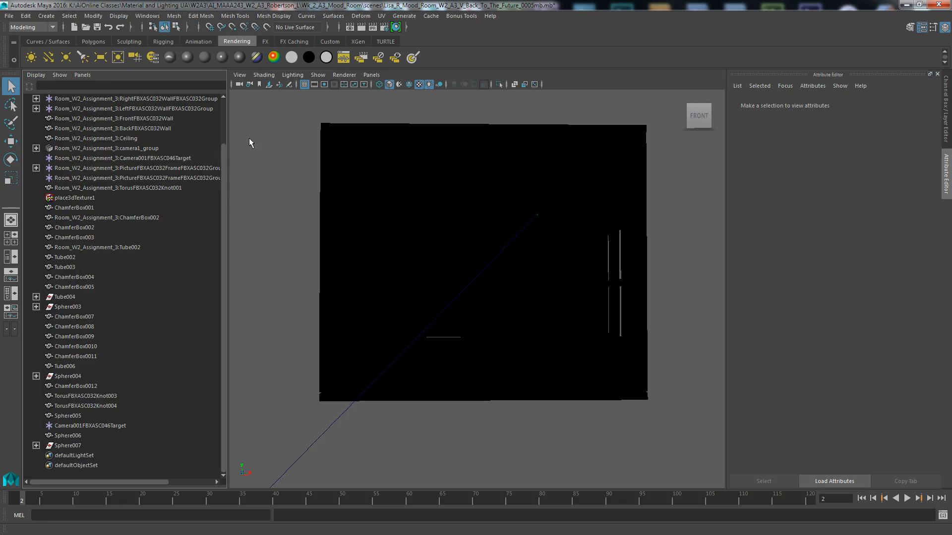
Select the persp camera and break the mia_physicalsky1 connection on its mental ray Environment Shader.
left_click(239, 76)
left_click(253, 93)
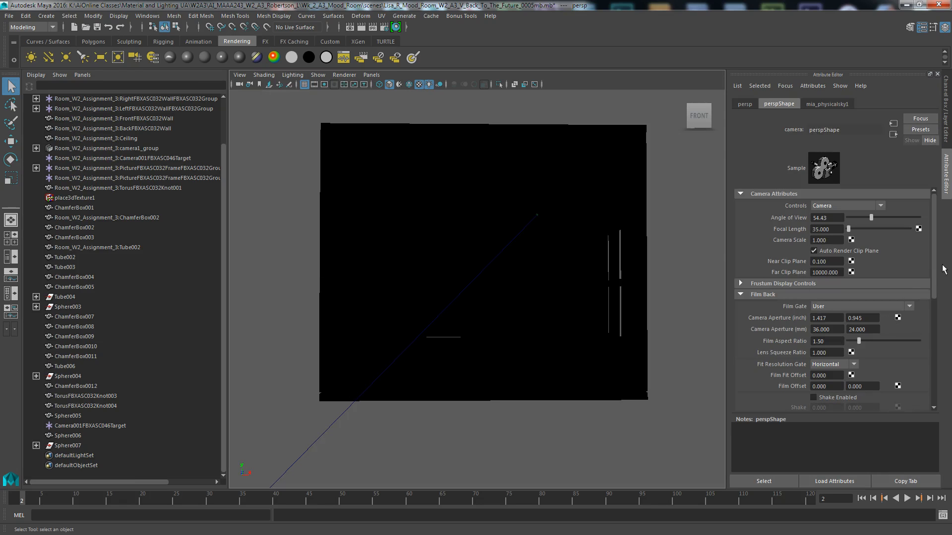
scroll(937, 262, "down", 5)
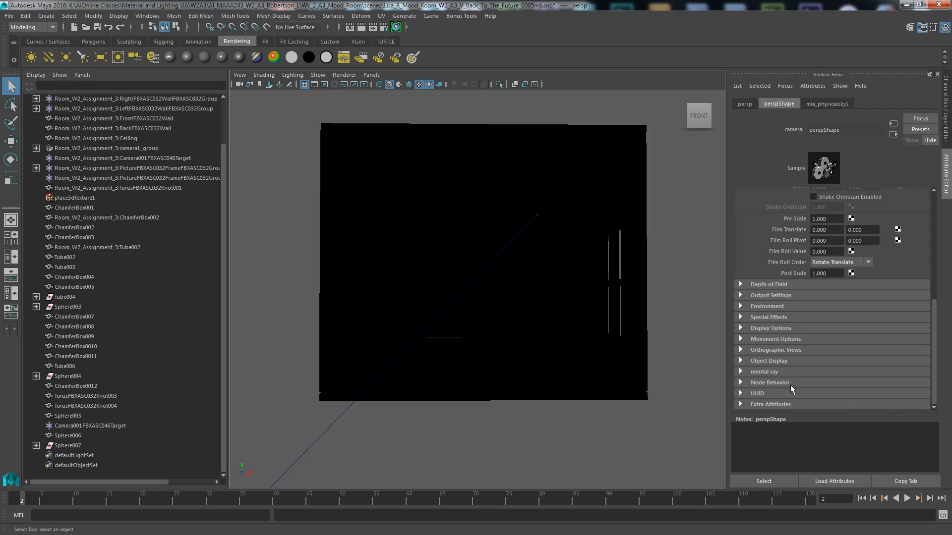
left_click(764, 372)
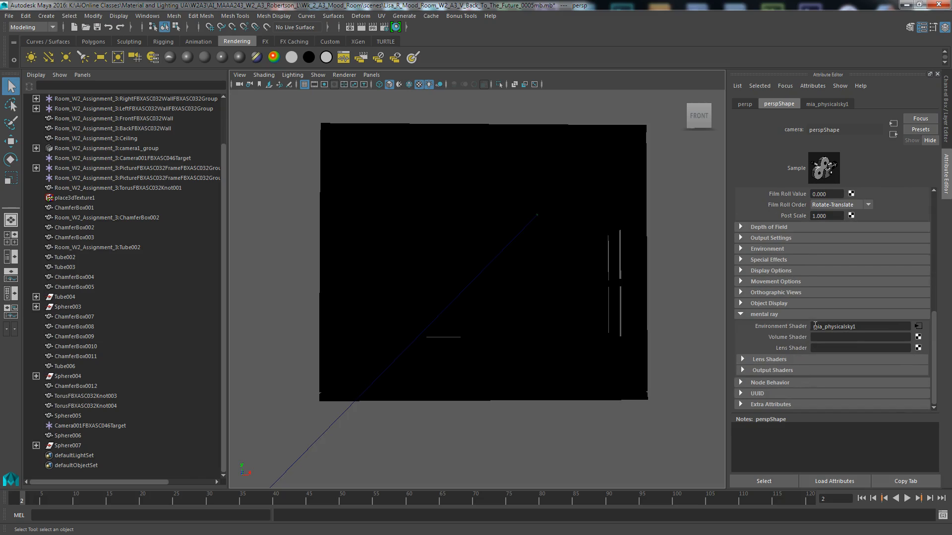
right_click(811, 327)
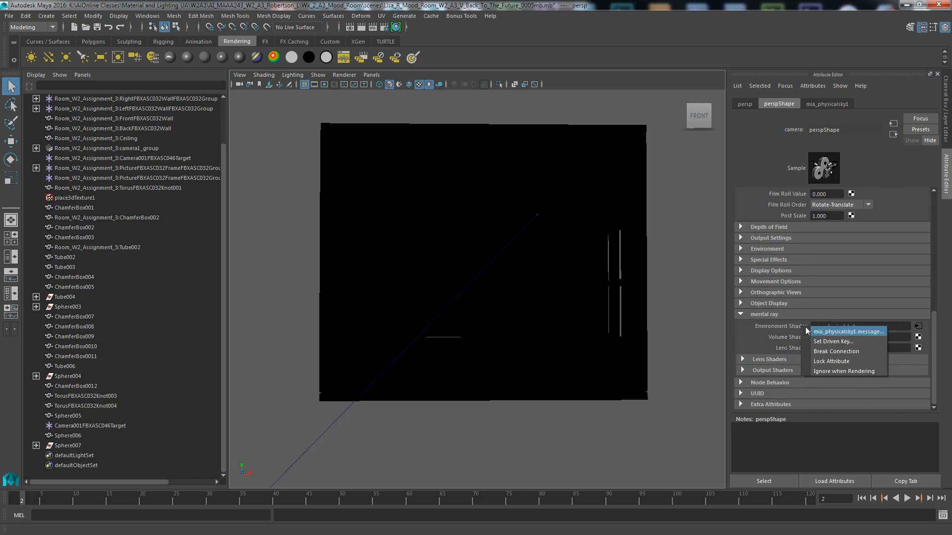
left_click(822, 350)
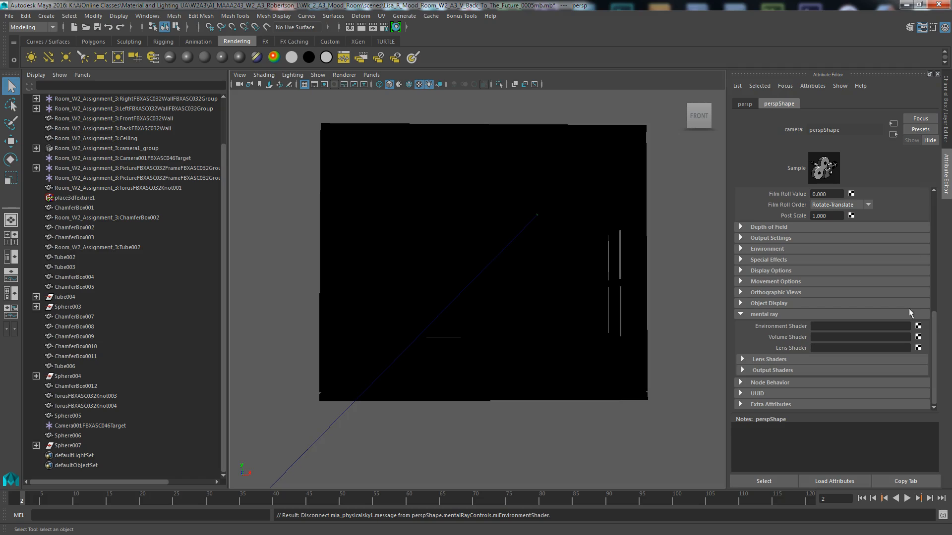
left_click_drag(933, 326, 920, 138)
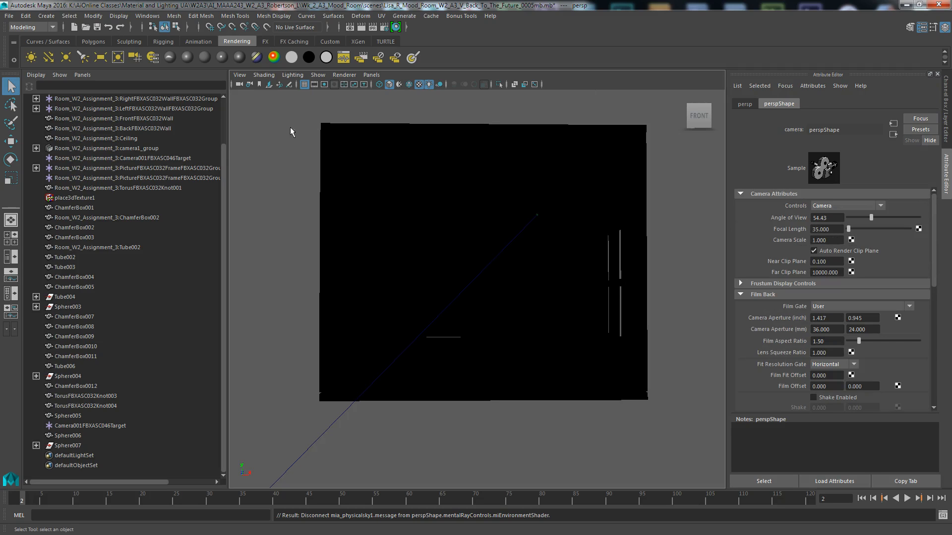
Display the room in wireframe and show the resolution gate with its gate mask.
left_click(239, 85)
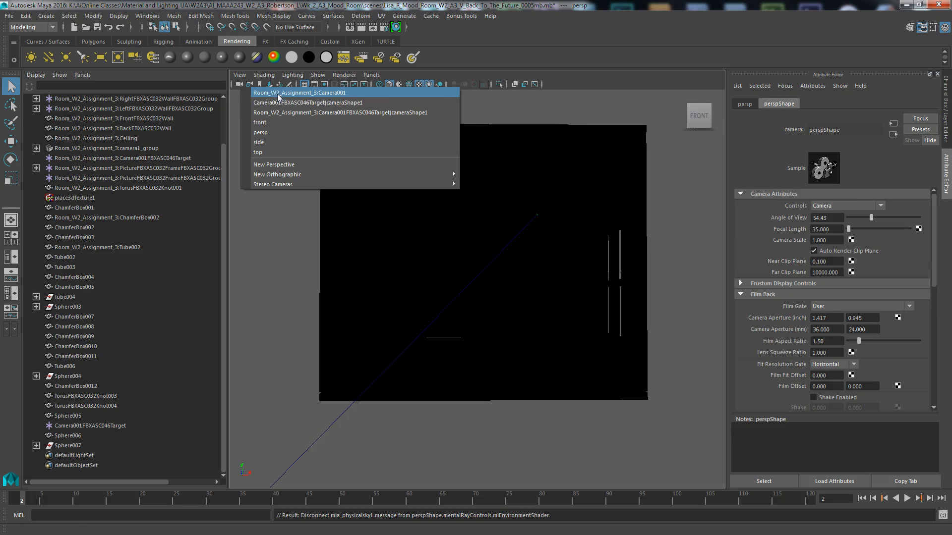
left_click(479, 40)
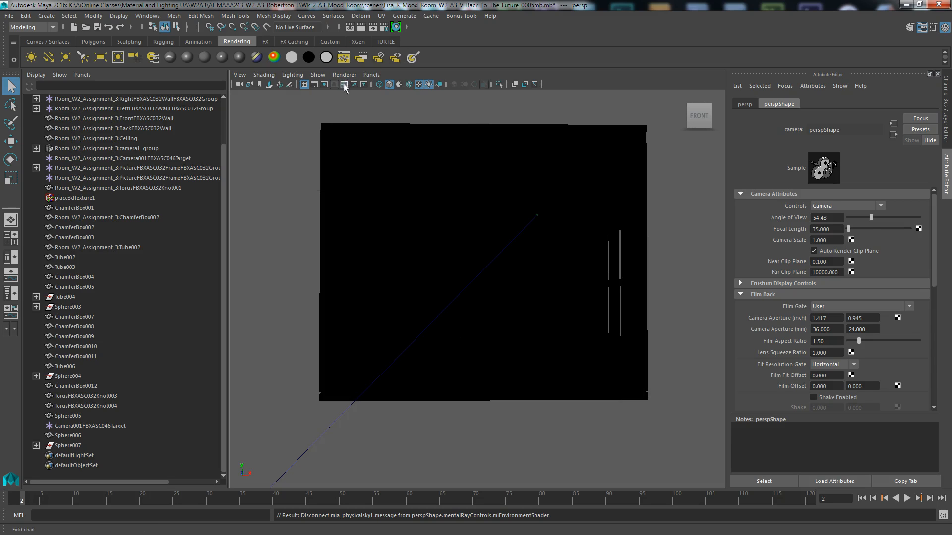
left_click(379, 85)
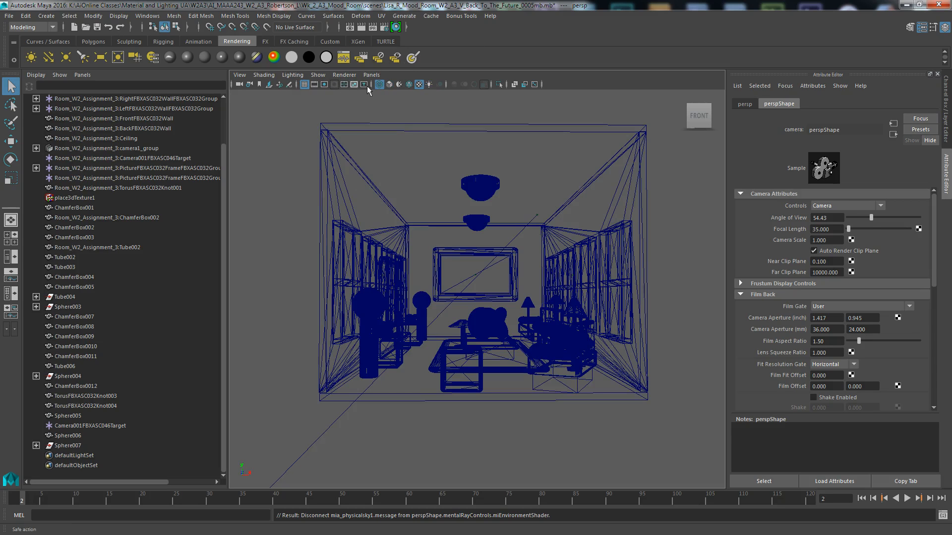
left_click(315, 85)
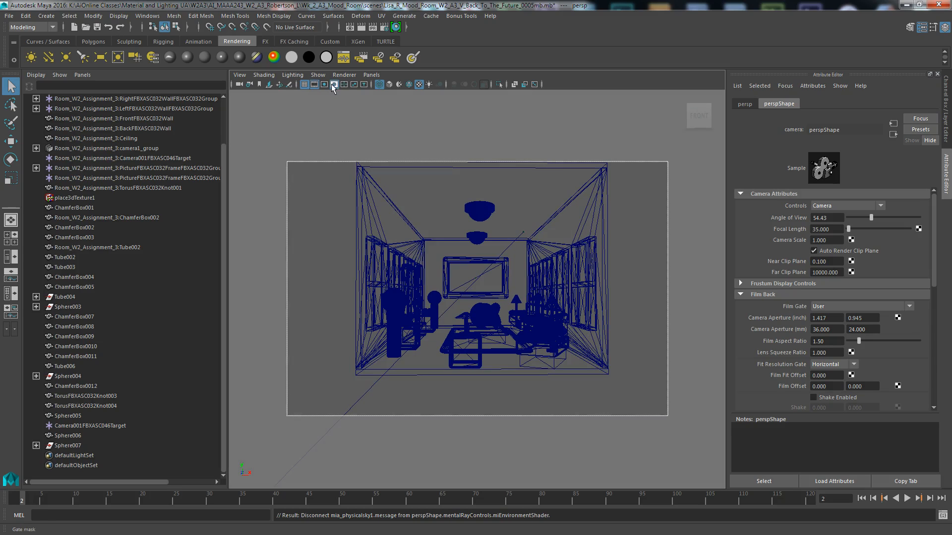
left_click(324, 85)
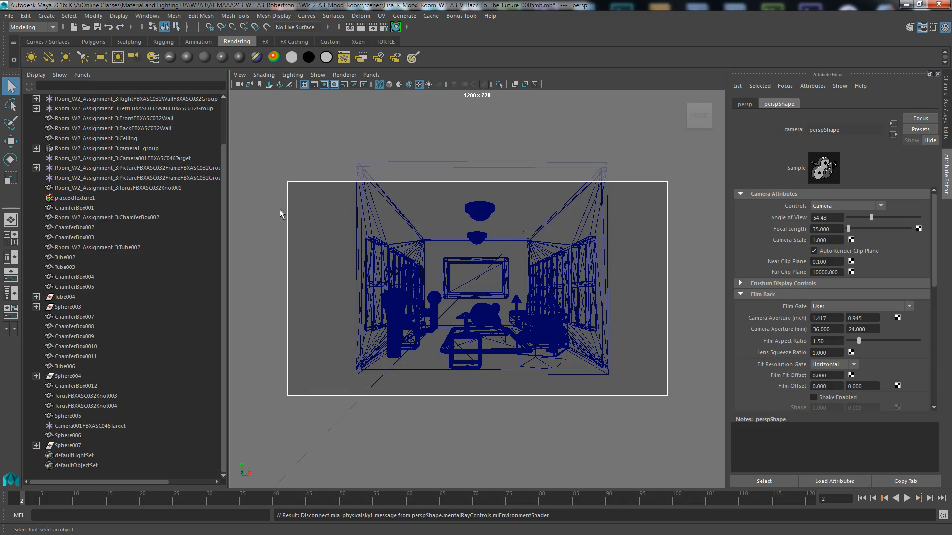
Look through the imported Camera001 and the two Camera001FBXASC046Target cameras and delete all three from the scene.
left_click(240, 85)
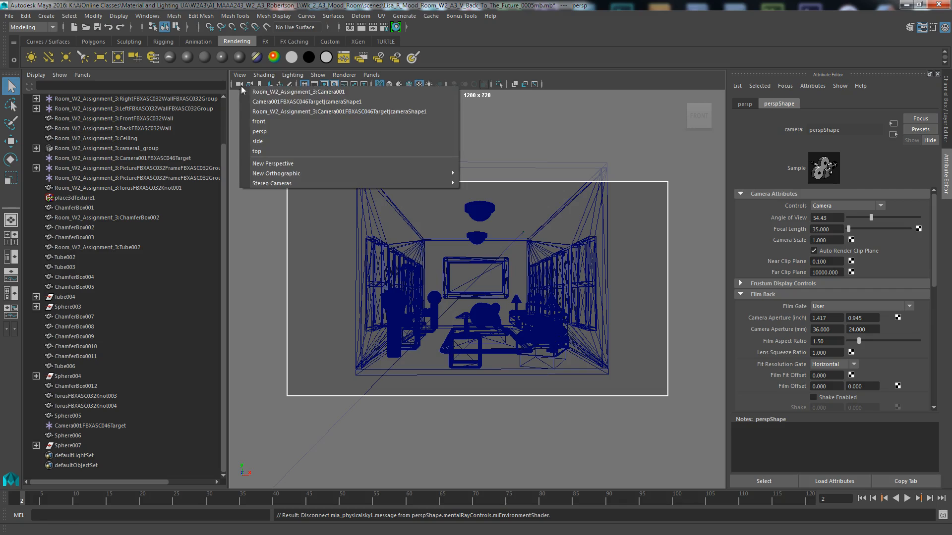
left_click(259, 88)
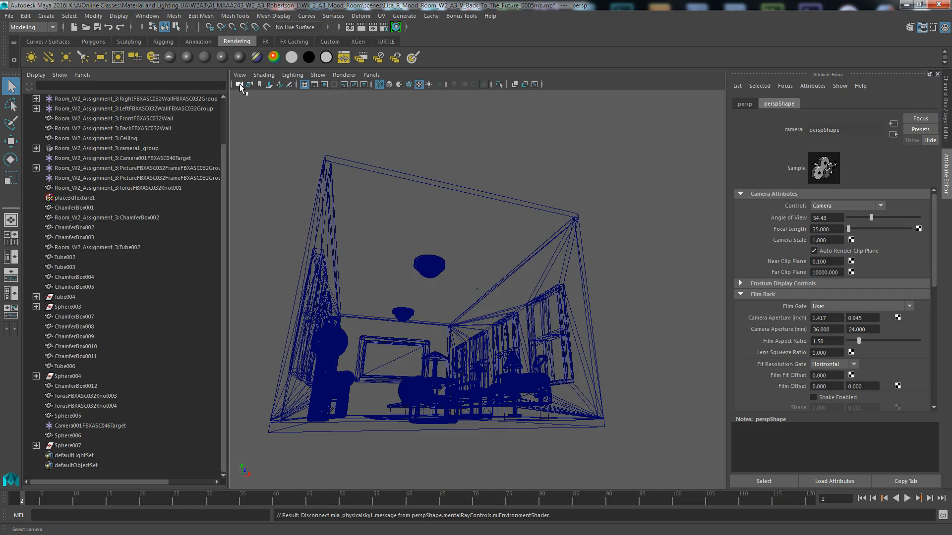
left_click(250, 85)
left_click(251, 94)
left_click(240, 84)
left_click(239, 75)
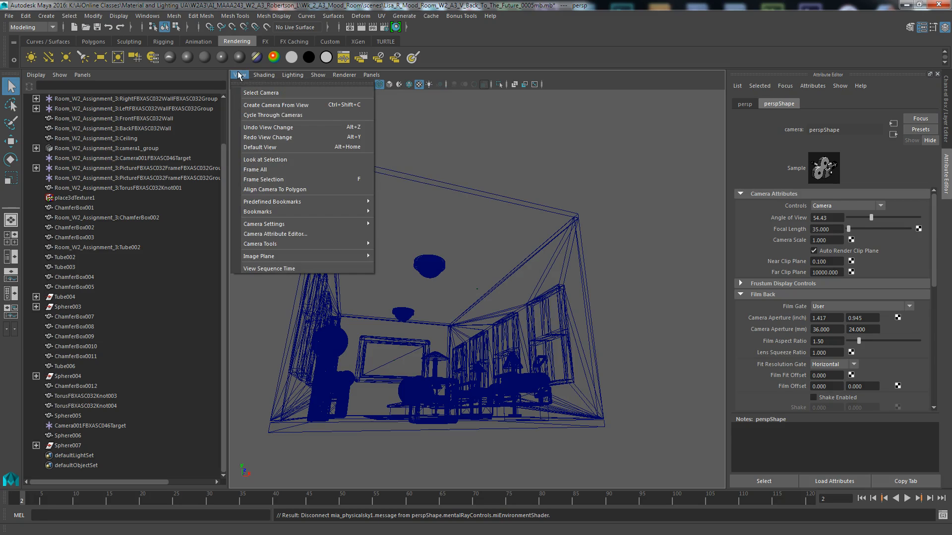
left_click(249, 90)
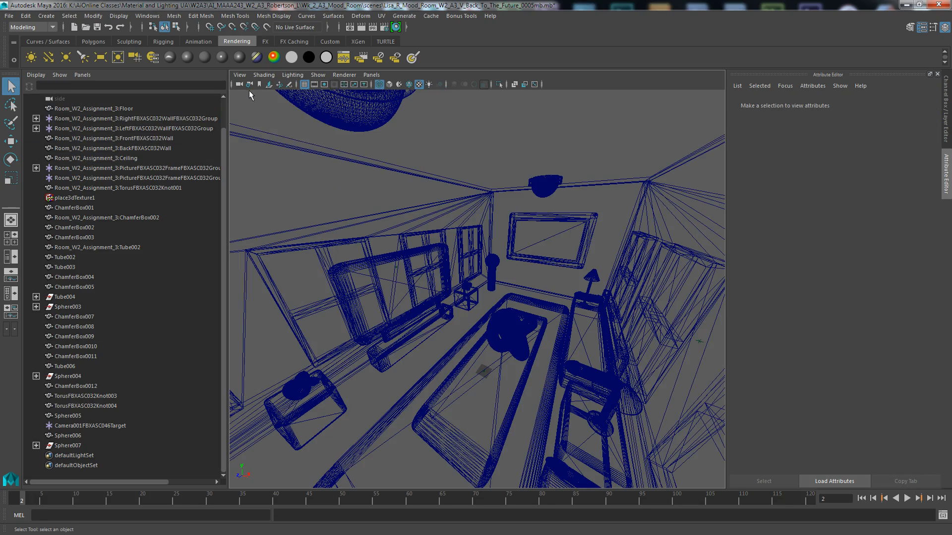
left_click(239, 85)
left_click(251, 93)
left_click(241, 84)
left_click(248, 91)
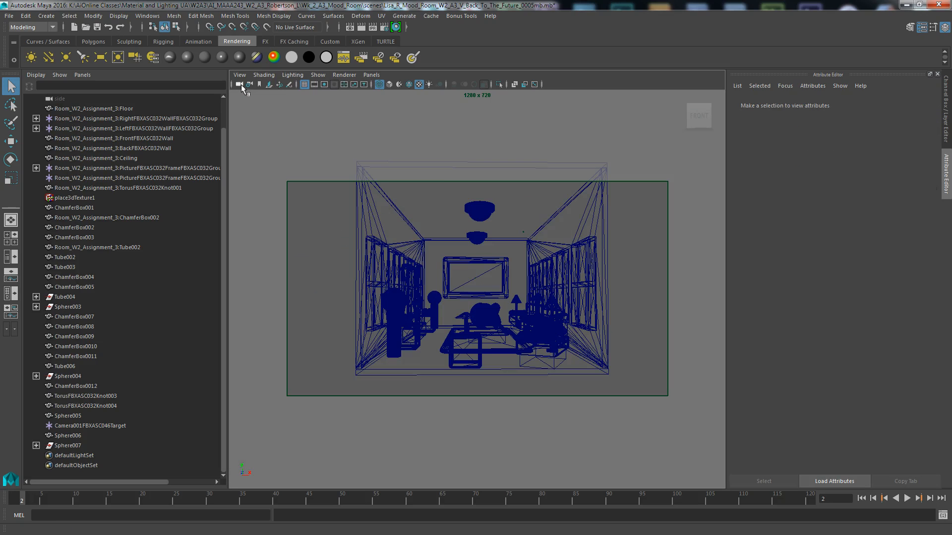
Frame the room interior through the persp camera and create a new camera from that view.
left_click(240, 84)
left_click(258, 102)
left_click(238, 85)
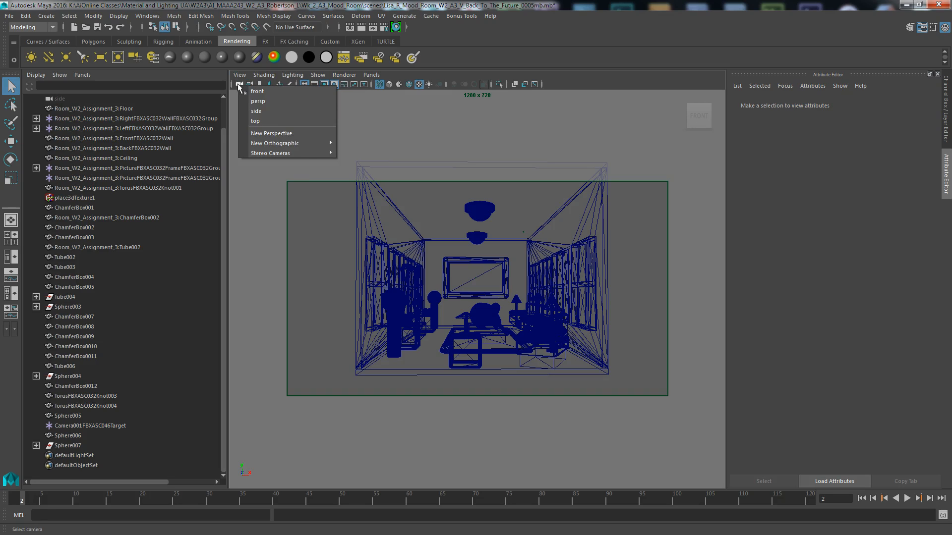
left_click(257, 92)
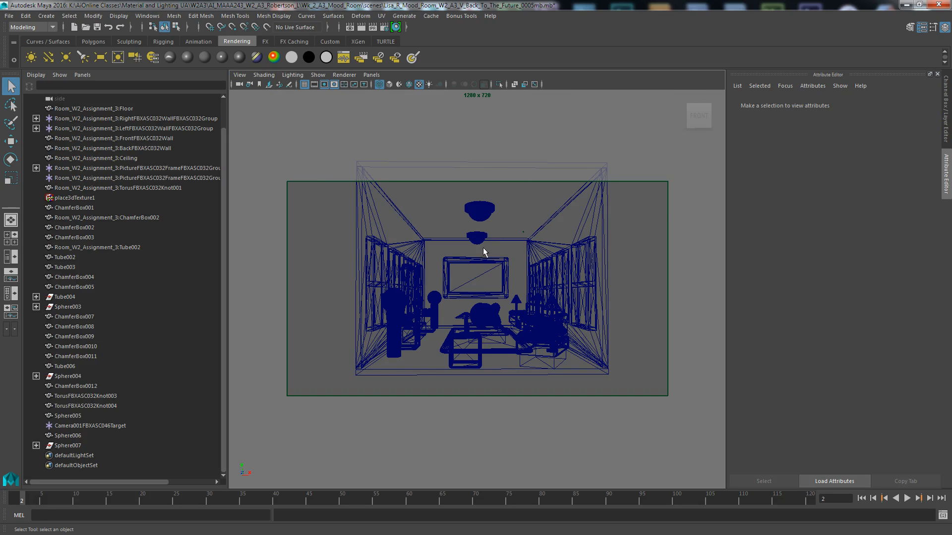
scroll(471, 260, "up", 3)
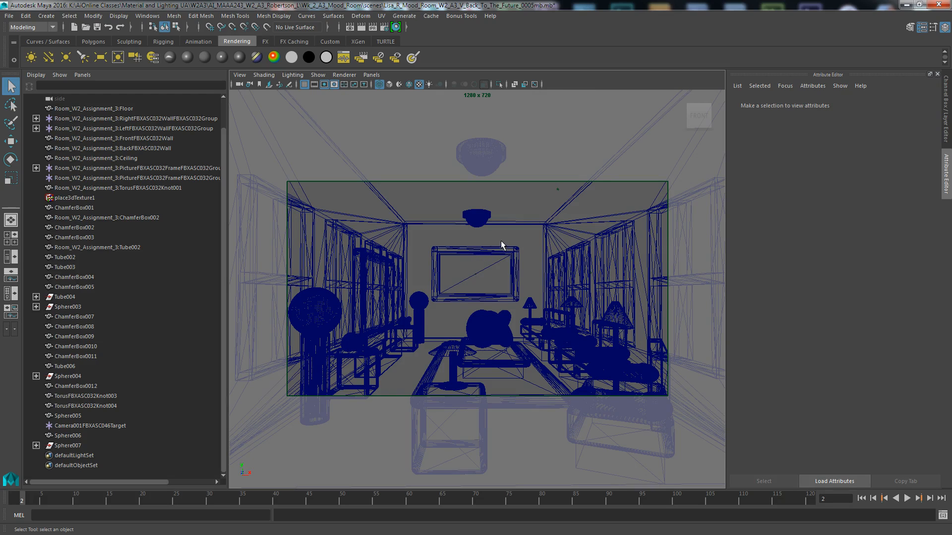
left_click(240, 78)
left_click(262, 103)
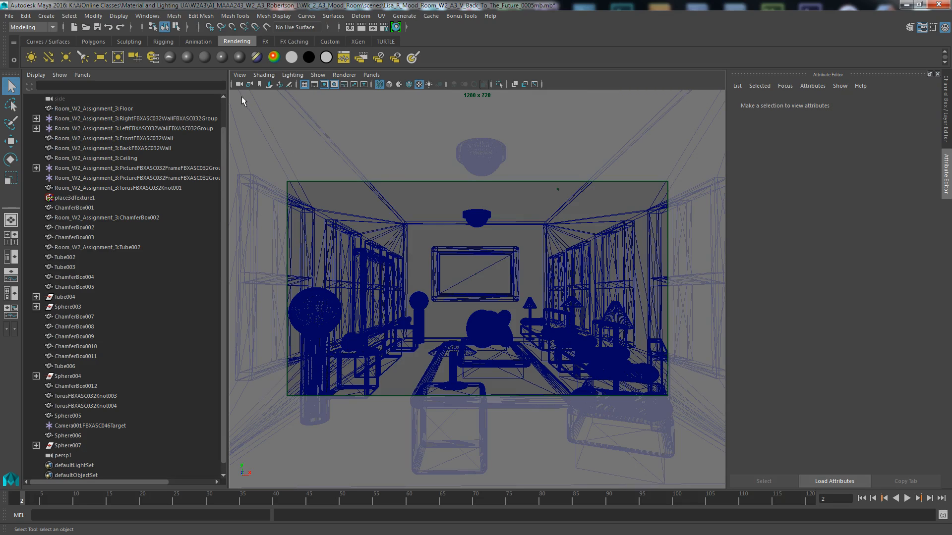
Look through the newly created persp1 camera, select it and rename it Main_Camera.
left_click(239, 85)
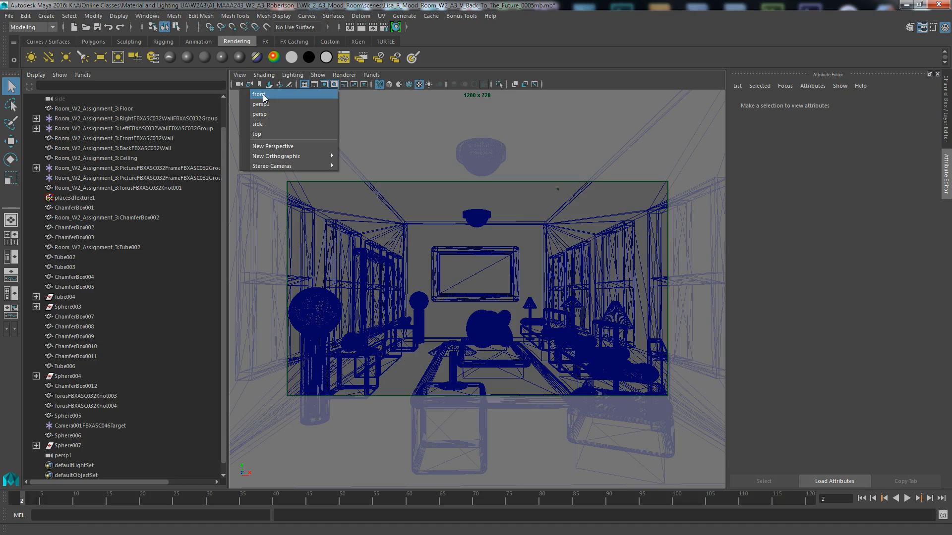
left_click(263, 94)
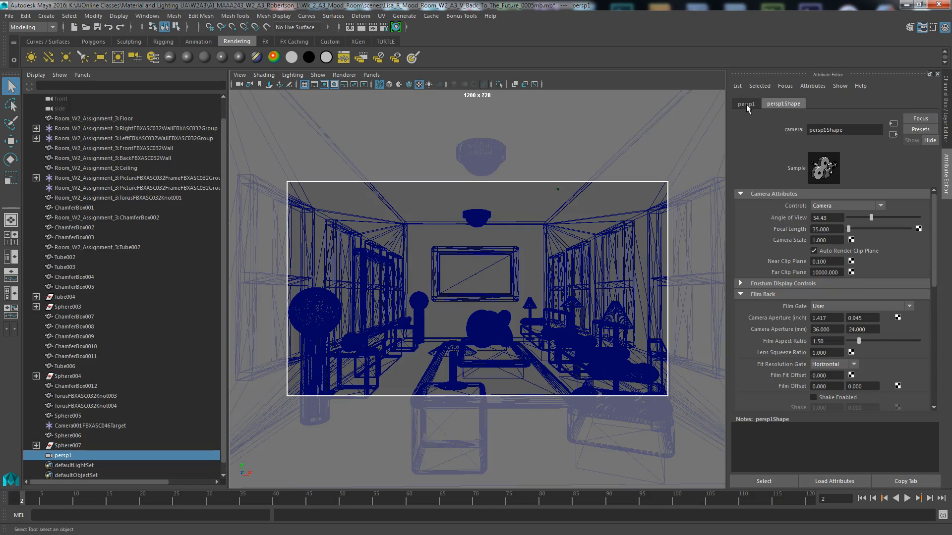
left_click(746, 104)
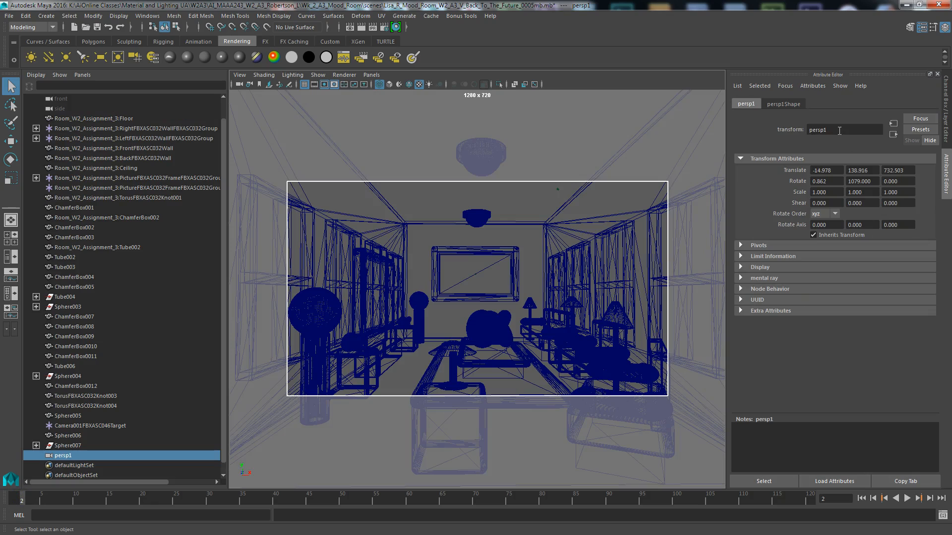
type("Main_Camera")
key("Return")
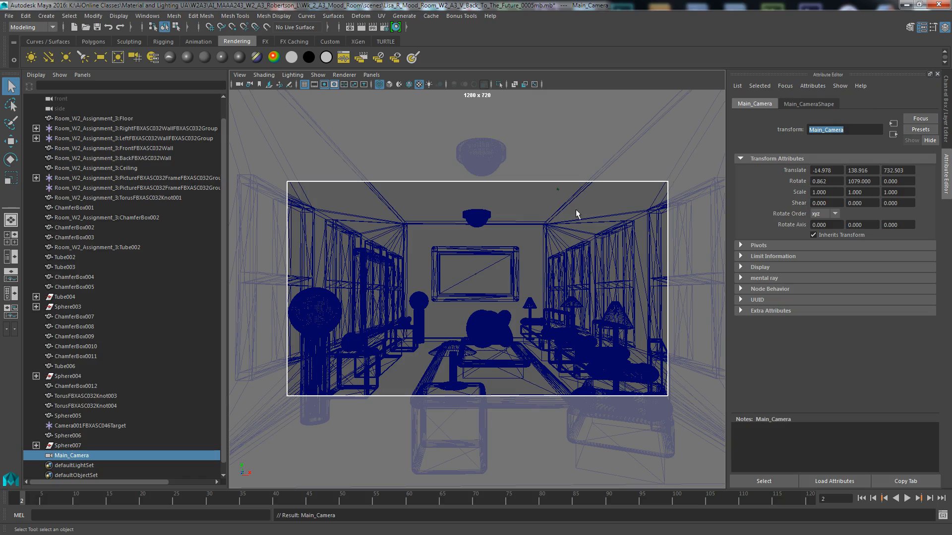
Look through the persp camera, hide the resolution gate and display the whole room shaded from outside.
left_click(389, 84)
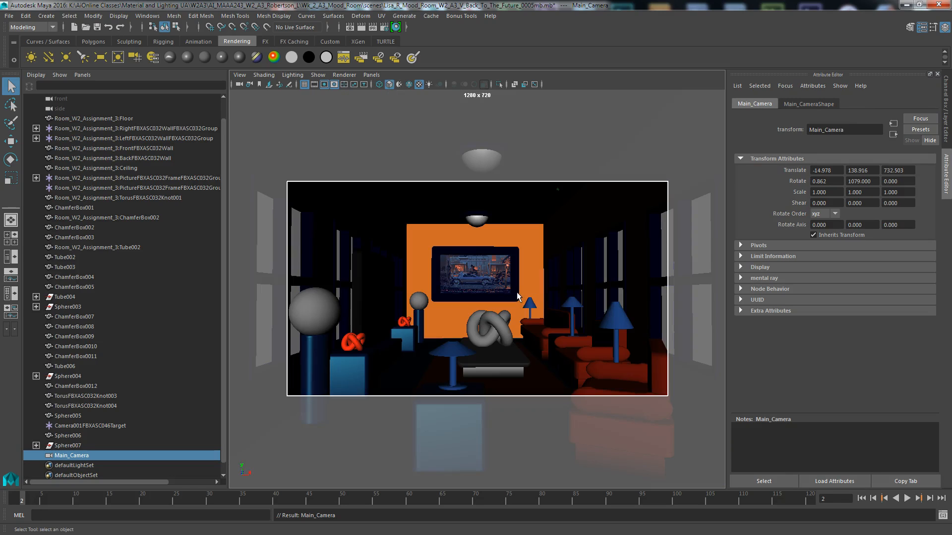
left_click(380, 85)
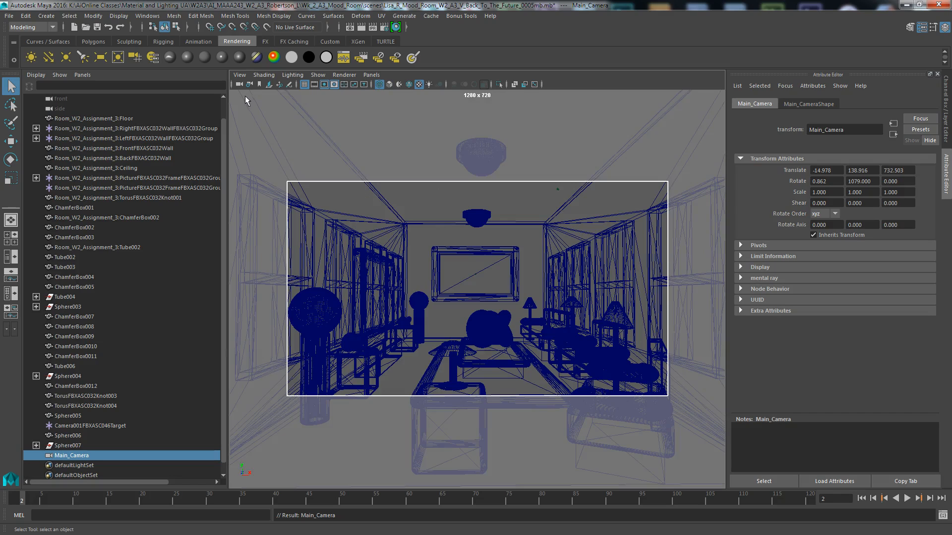
right_click(238, 85)
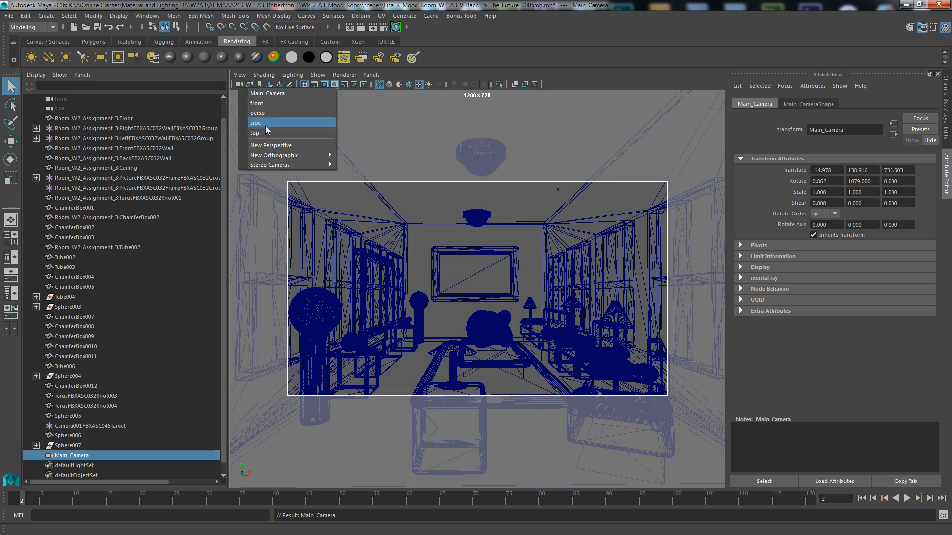
left_click(263, 114)
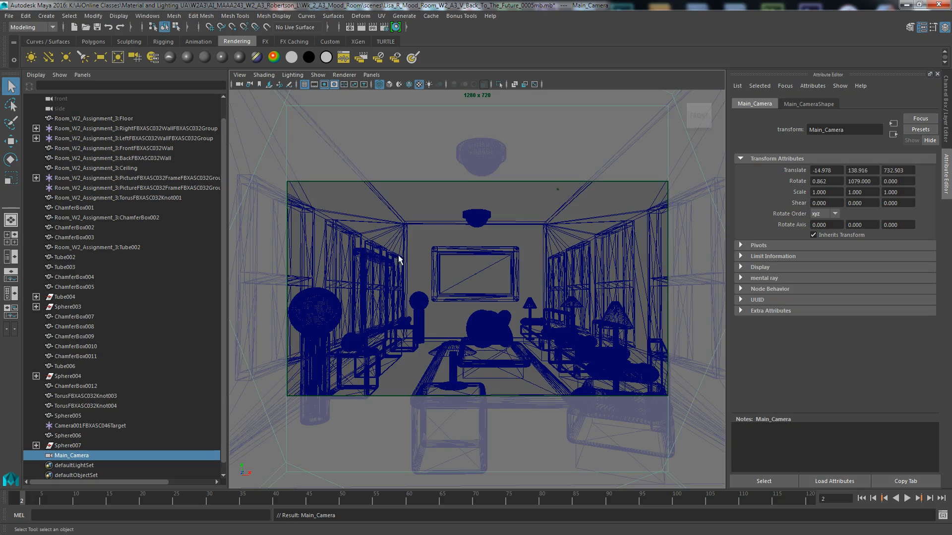
scroll(401, 255, "down", 5)
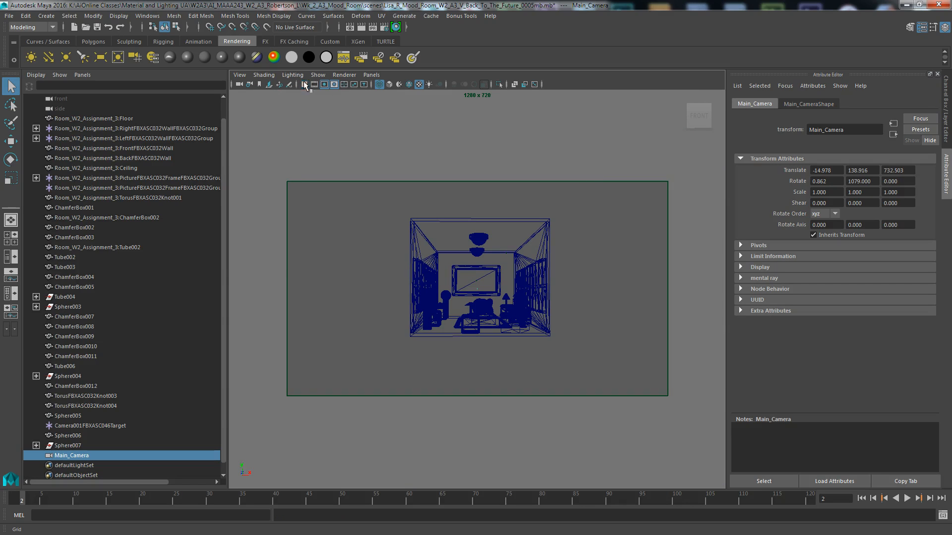
left_click(334, 84)
left_click_drag(438, 283, 356, 124, "alt")
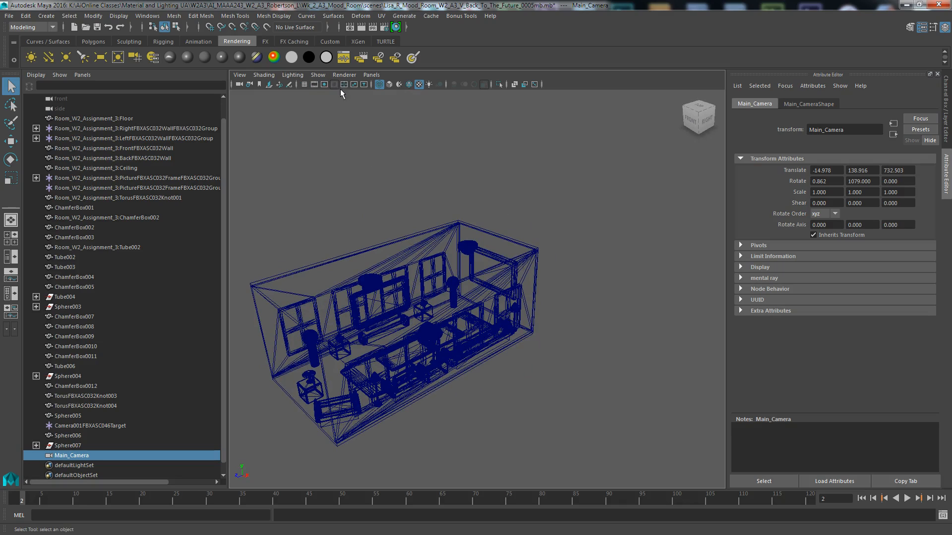
left_click(389, 84)
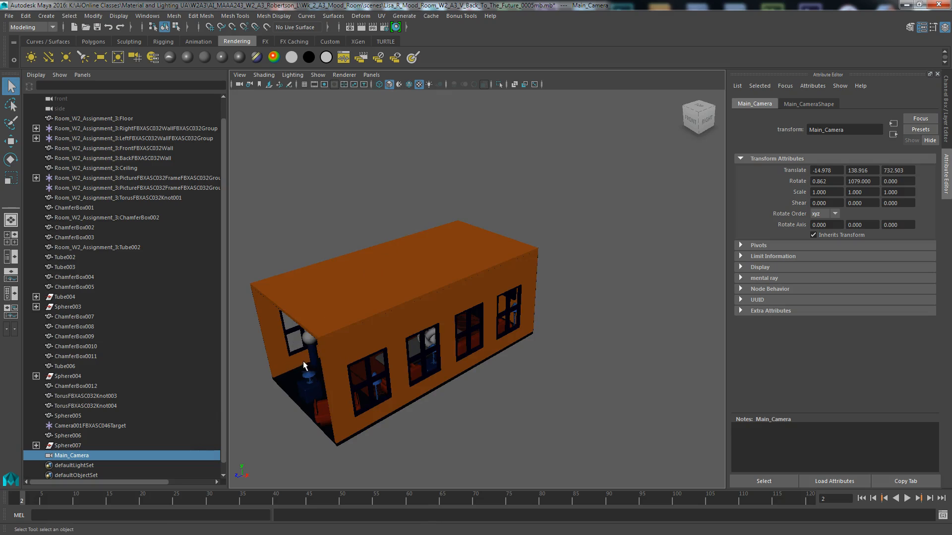
Duplicate the room's back wall and rename the copy Front_Wall.
left_click_drag(440, 408, 333, 400, "alt")
left_click(474, 323)
left_click_drag(475, 323, 416, 407, "alt")
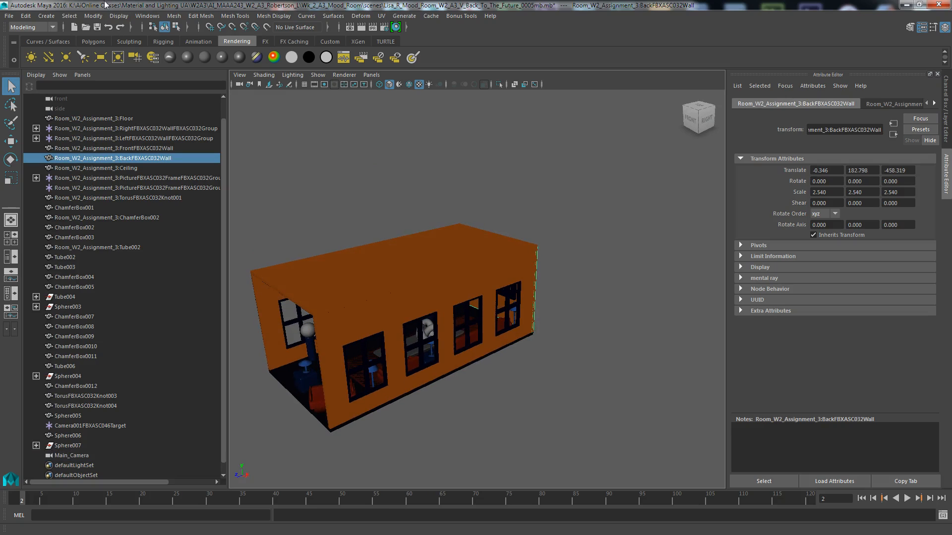
left_click(26, 15)
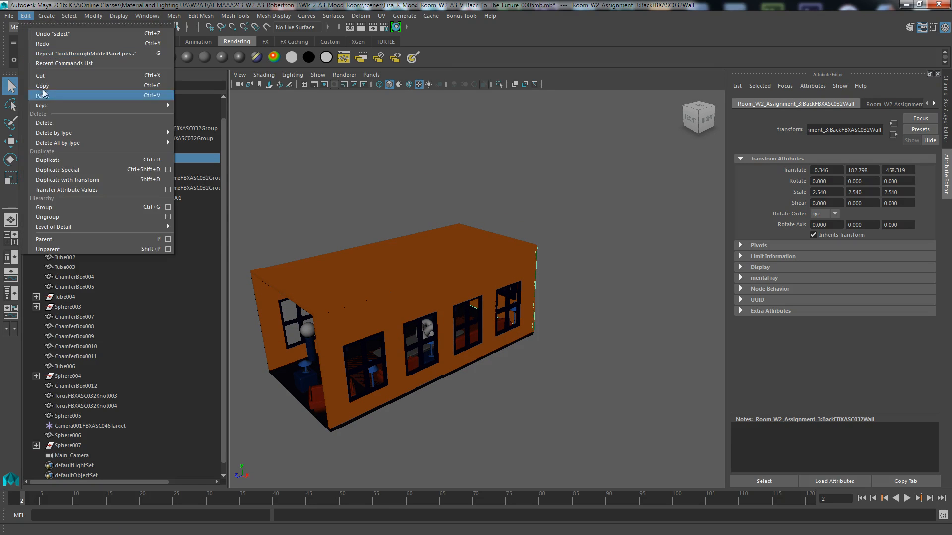
left_click(57, 158)
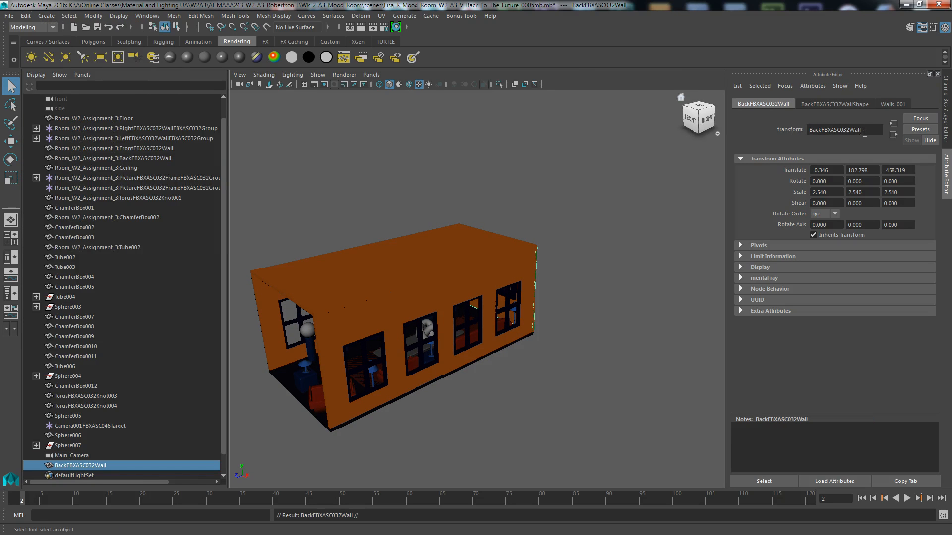
left_click_drag(850, 132, 655, 133)
type("Front_")
key("Return")
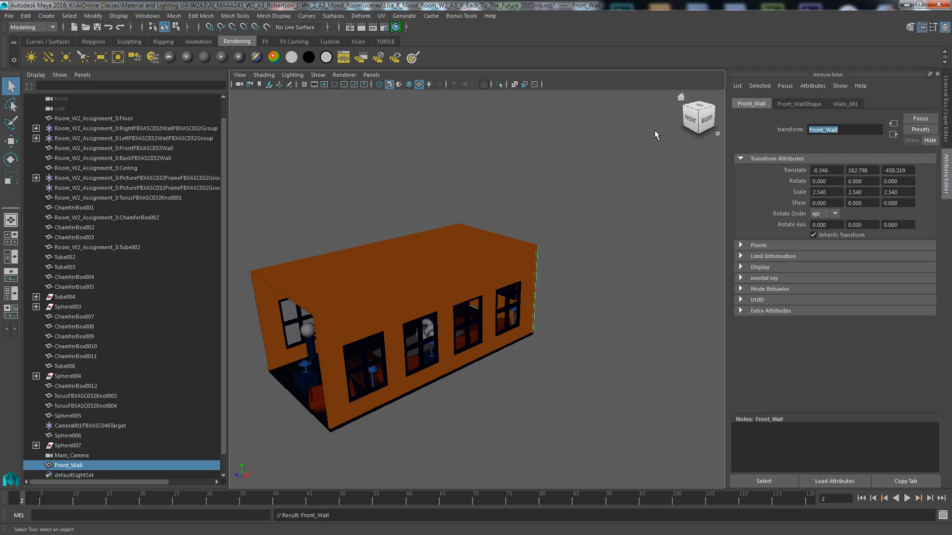
Move Front_Wall along Z to the open end of the room, to a Translate Z of 447.686.
left_click(10, 140)
left_click_drag(462, 290, 218, 365)
mouse_move(347, 457)
left_mouse_down("alt")
mouse_move(321, 438)
mouse_move(342, 426)
mouse_move(344, 439)
left_mouse_up("alt")
scroll(343, 435, "up", 3)
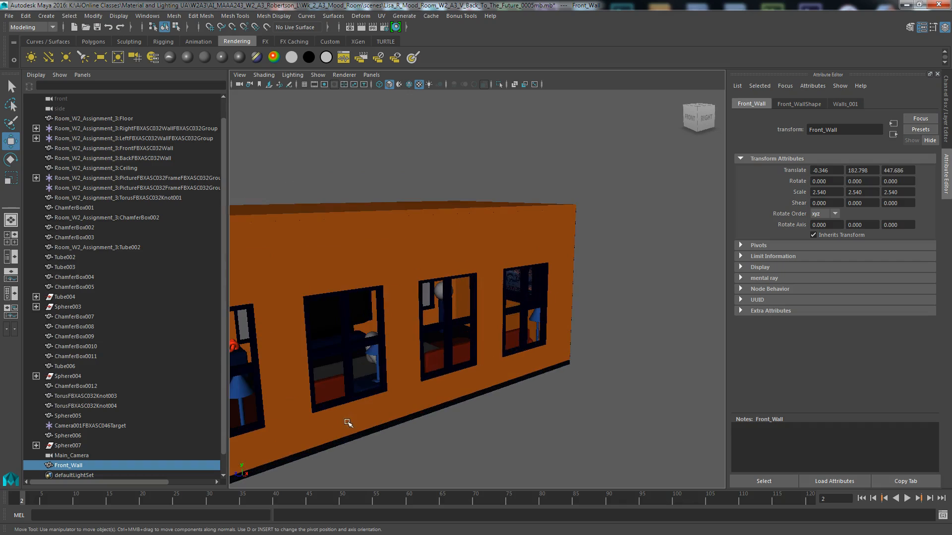
middle_click_drag(343, 435, 482, 370, "alt")
left_click(414, 430)
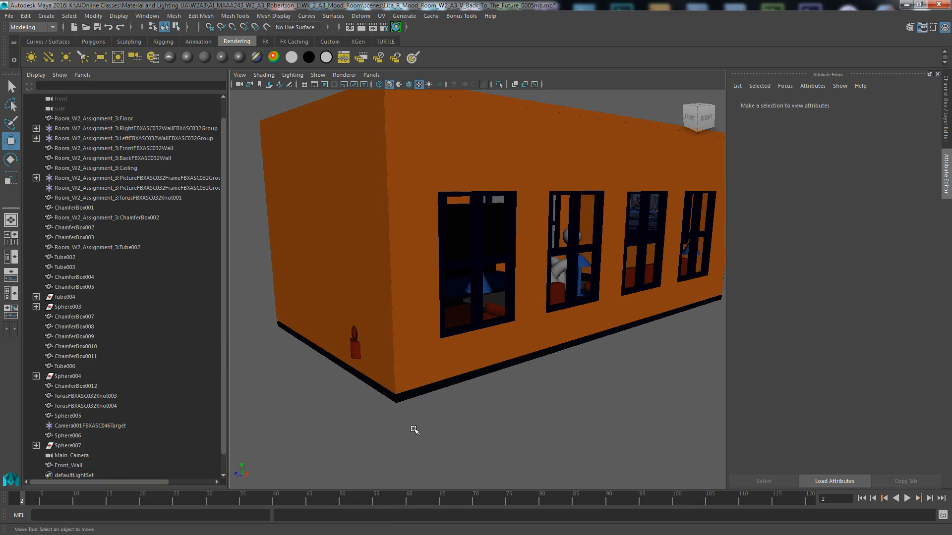
Select the room's floor and overlay wireframes on the shaded model.
left_click_drag(425, 420, 406, 382, "alt")
left_click(405, 311)
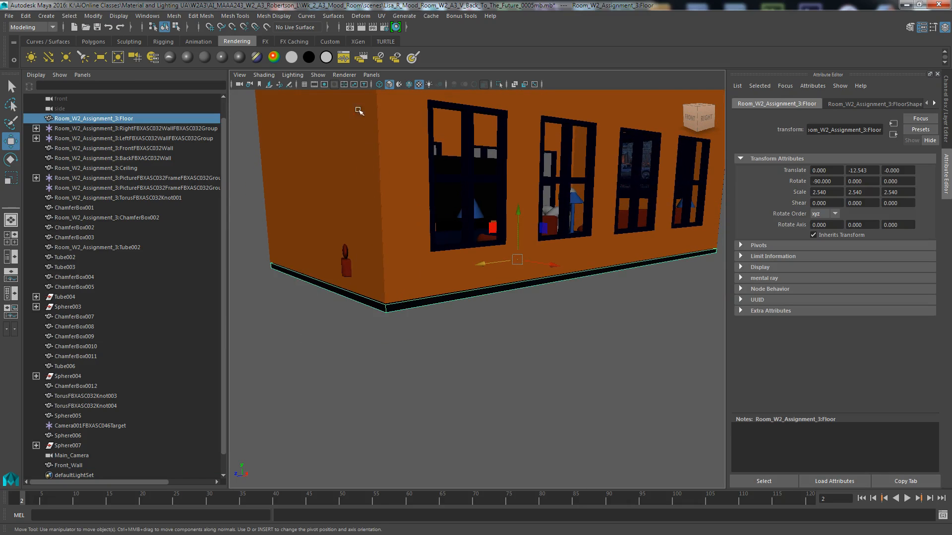
left_click(409, 84)
scroll(404, 322, "up", 5)
scroll(406, 325, "down", 2)
scroll(405, 325, "down", 4)
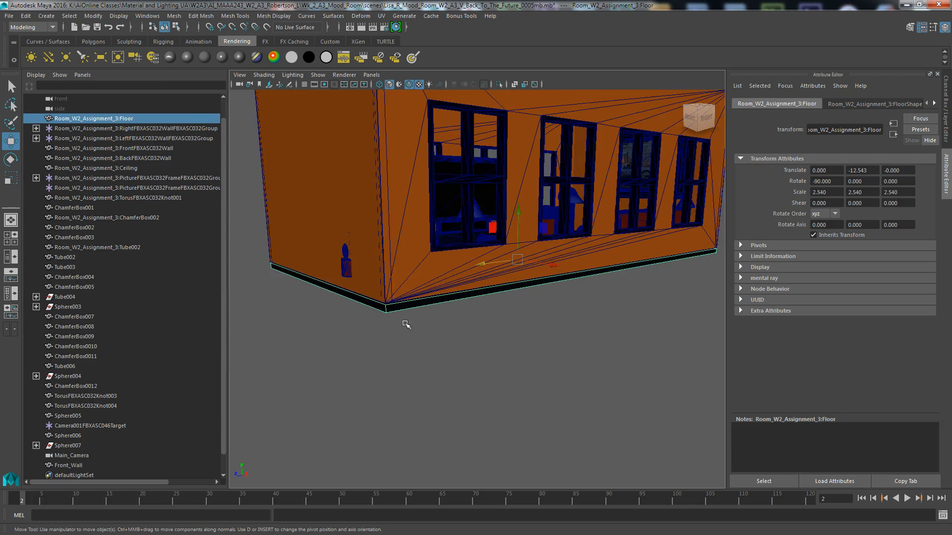
Raise the floor slightly toward the bottom edges of the walls, to a Translate Y of -10.125.
scroll(399, 328, "up", 2)
left_click(312, 306)
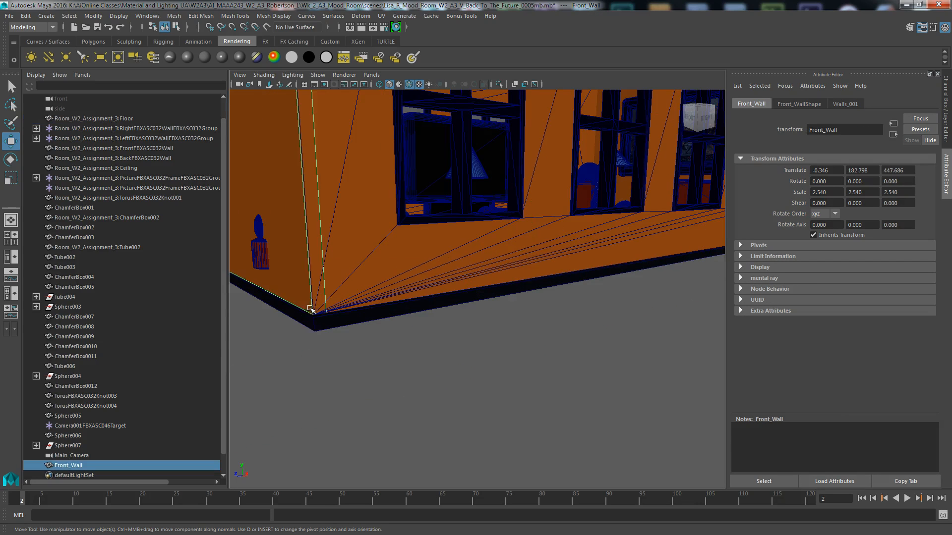
left_click(326, 330)
left_click_drag(532, 219, 531, 218)
scroll(510, 313, "down", 5)
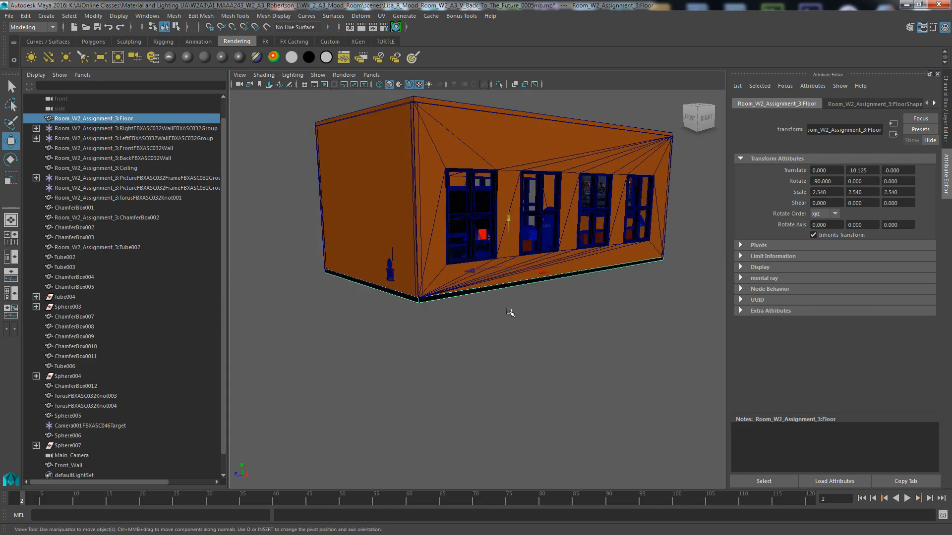
Switch the room to wireframe display and open the Hypershade with a cleared graph.
left_click(380, 84)
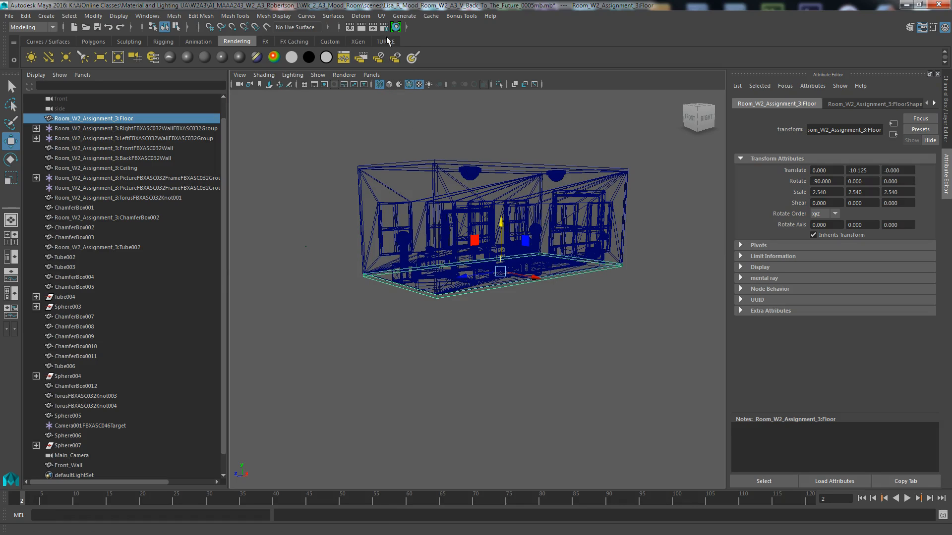
left_click(395, 27)
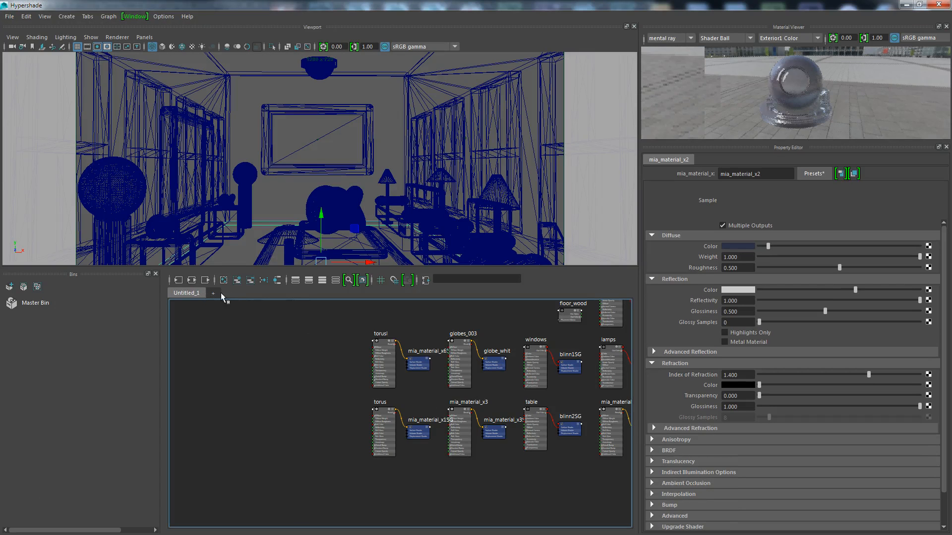
right_click_drag(352, 394, 359, 361)
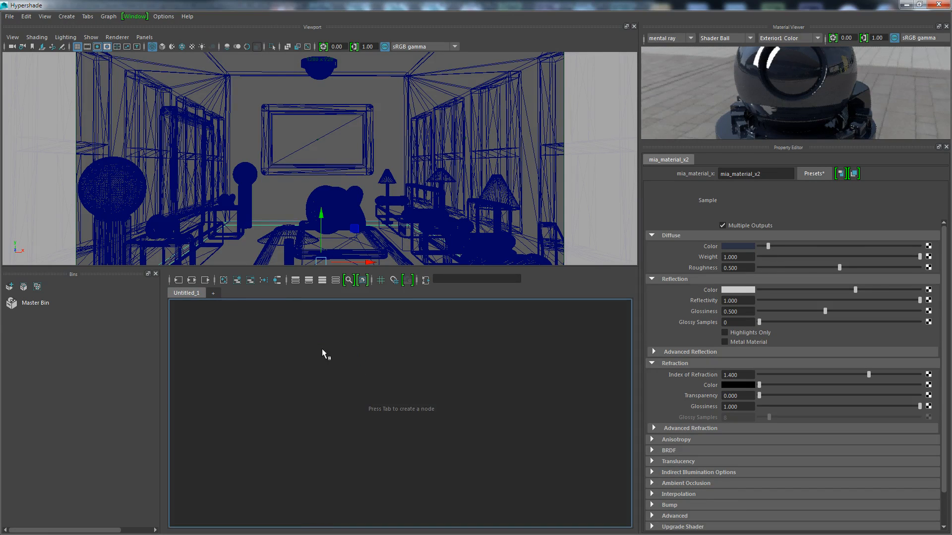
Create a mental ray mia_material_x material and rename it Base_Gray.
left_click_drag(204, 36, 331, 8)
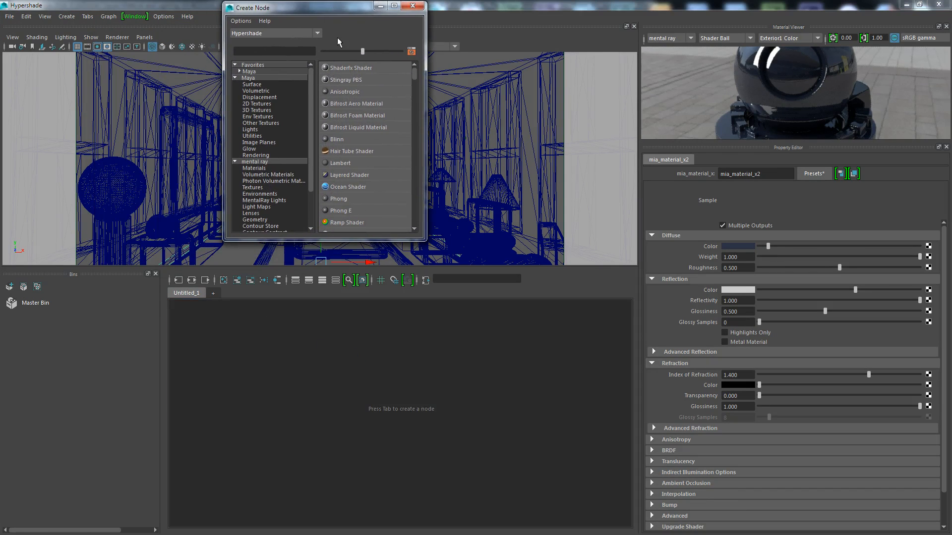
left_click(254, 168)
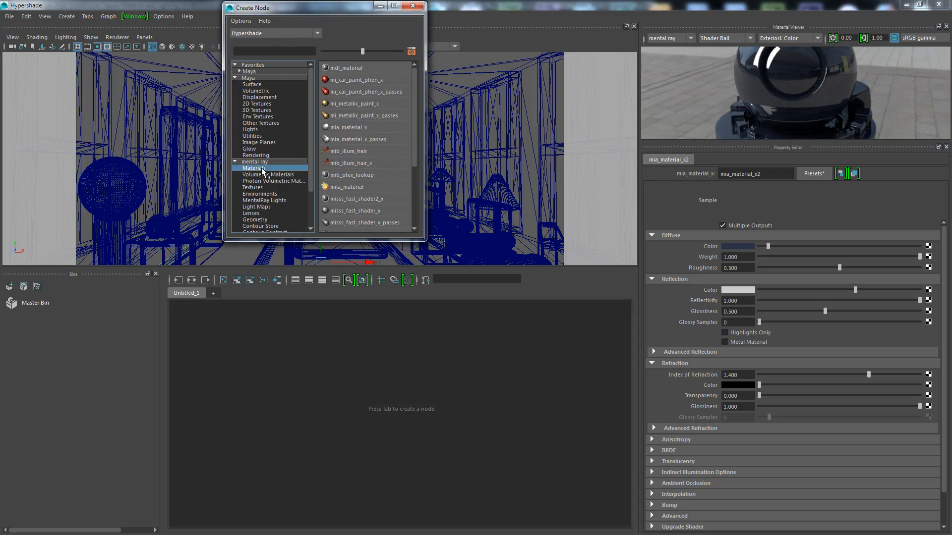
left_click(347, 127)
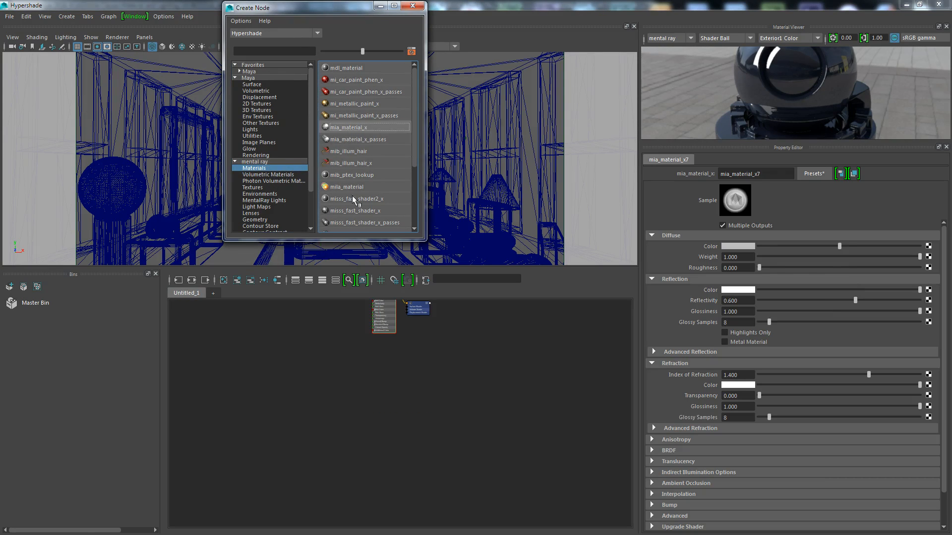
left_click(413, 5)
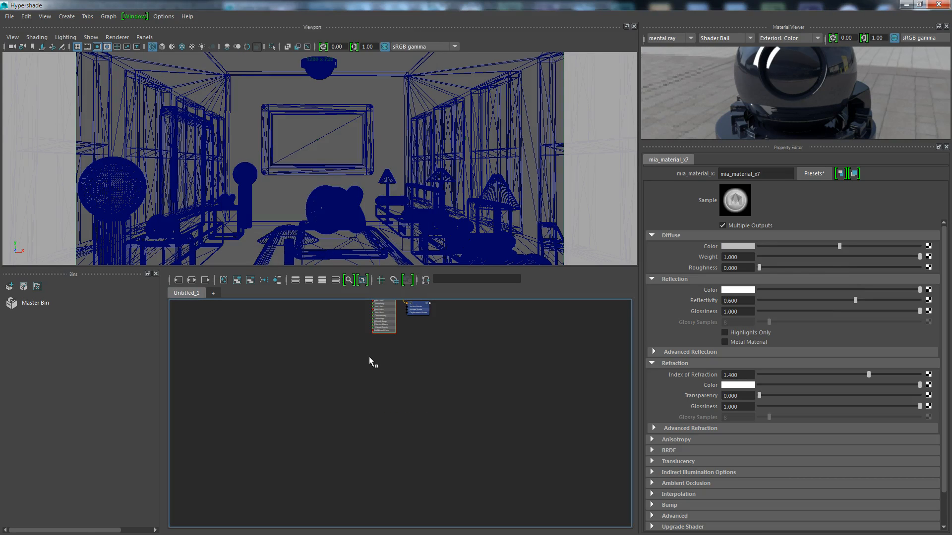
key("f")
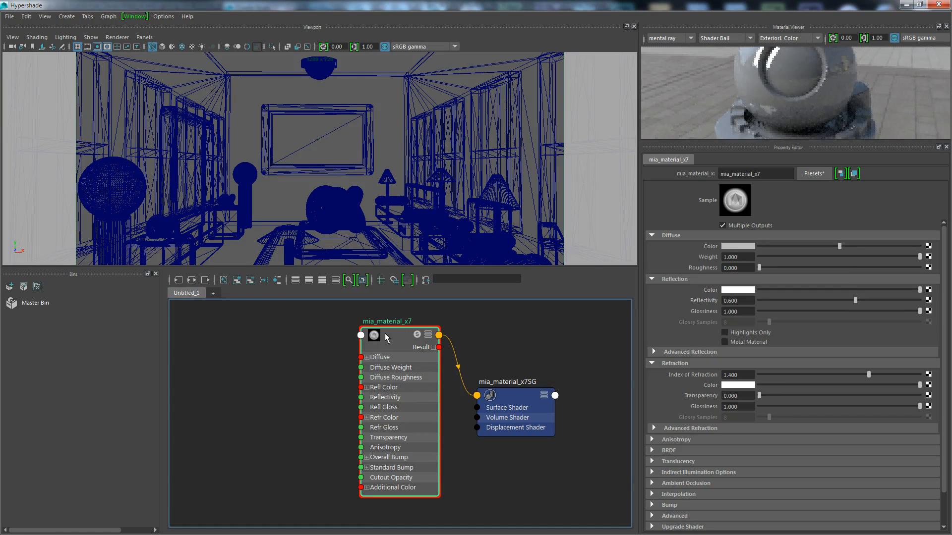
double_click(773, 173)
type("Base_Gray")
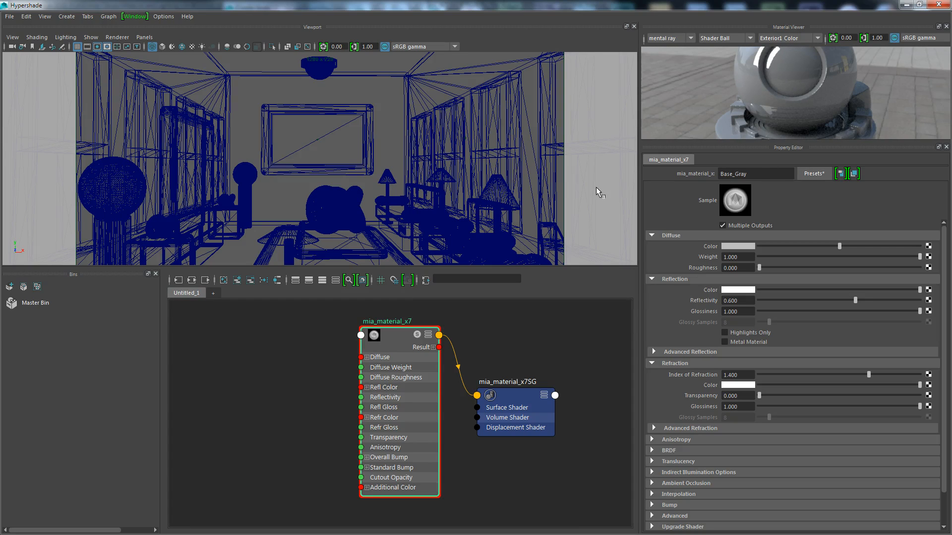
key("Return")
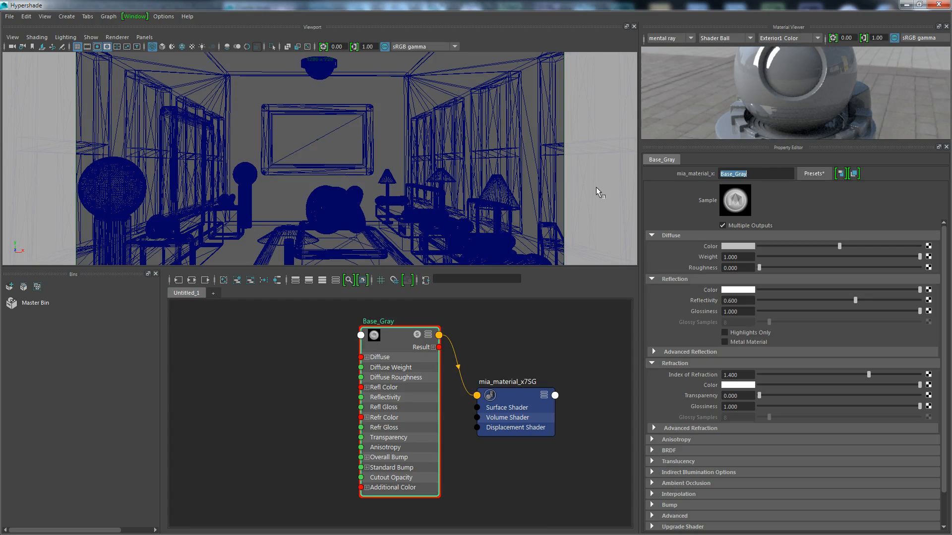
Shrink and reposition the Hypershade window so the Base_Gray node and the main scene view are both accessible.
left_click(229, 122)
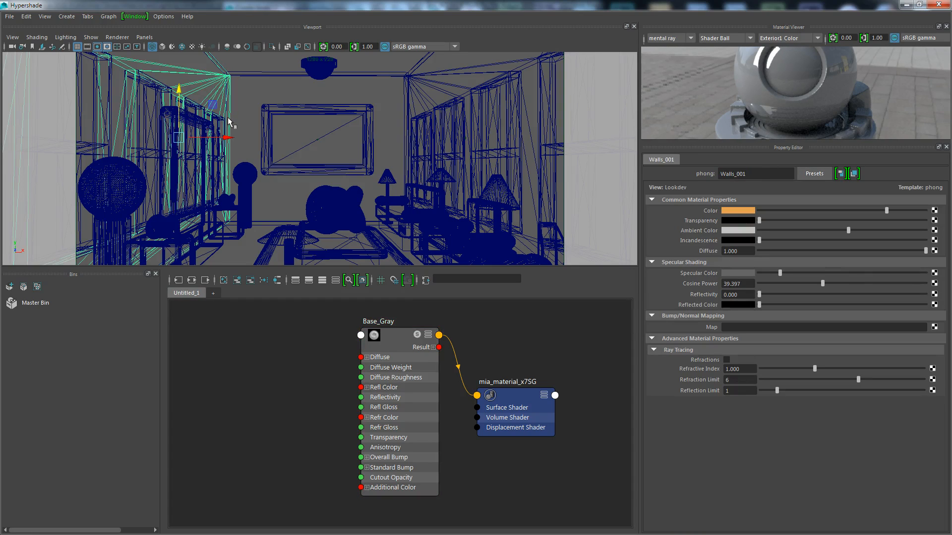
left_click(920, 4)
left_click_drag(502, 8, 400, 6)
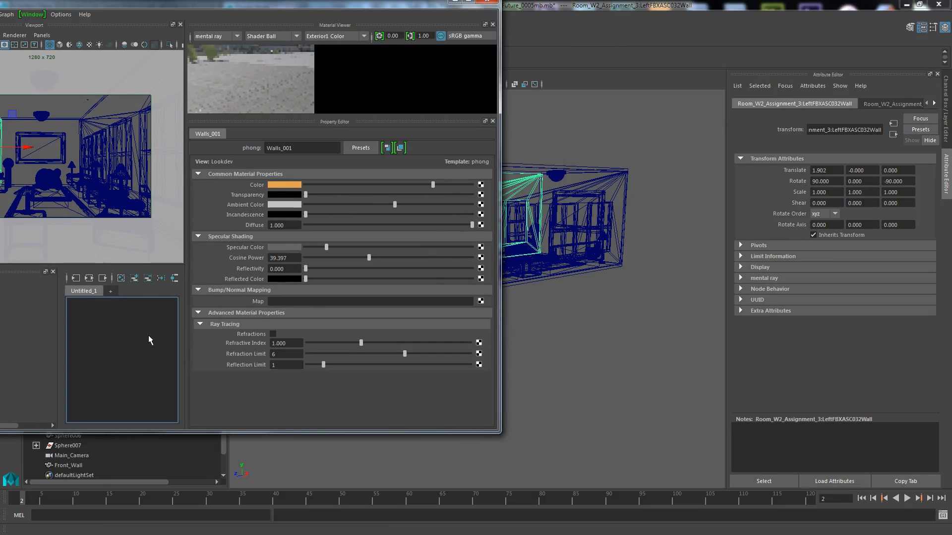
left_click(164, 347)
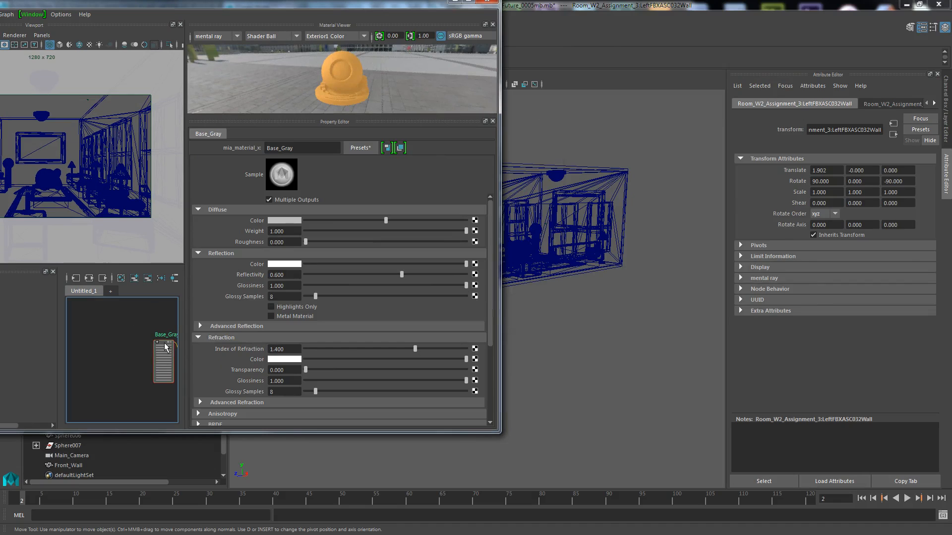
key("f")
left_click_drag(377, 5, 250, 18)
left_click(507, 142)
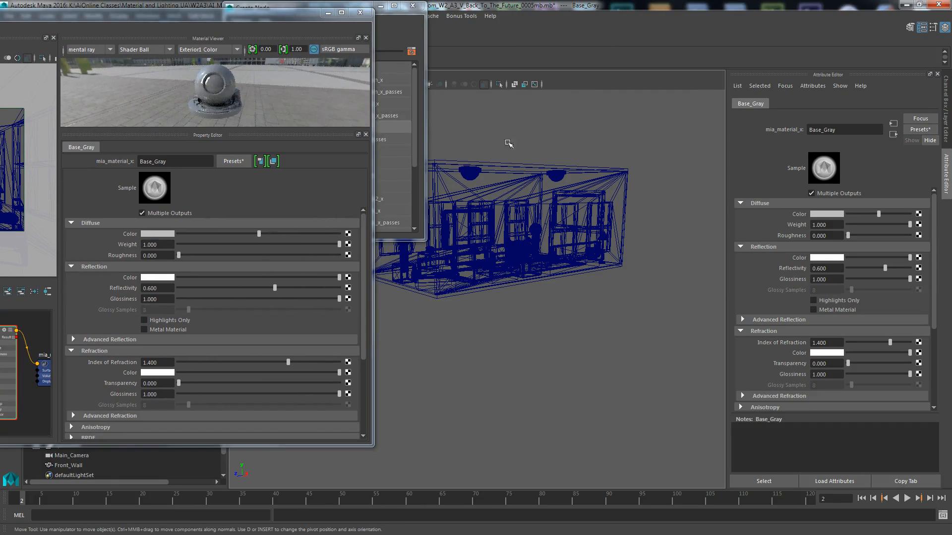
Select all objects of the room in the main scene view and assign the Base_Gray material to them.
left_click(412, 7)
key("a")
left_click_drag(407, 142, 635, 377)
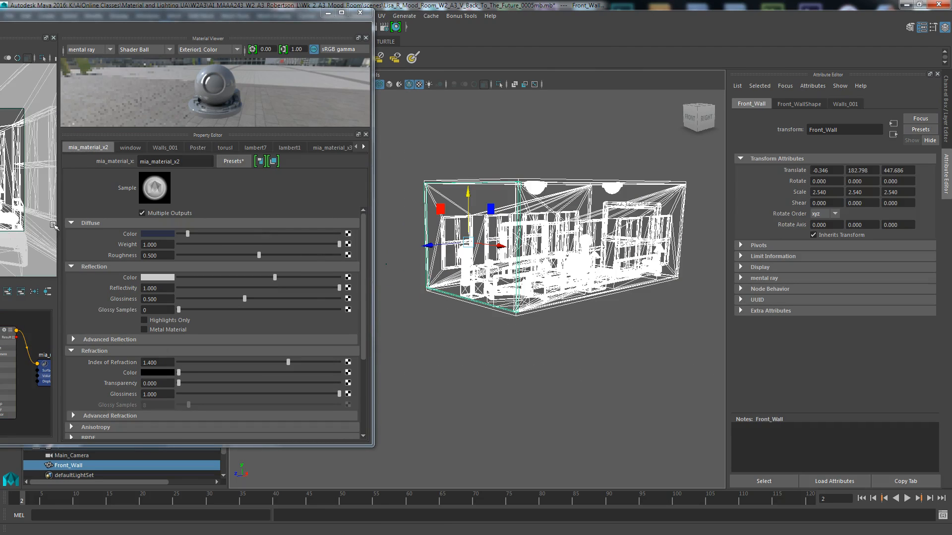
left_click_drag(107, 10, 161, 2)
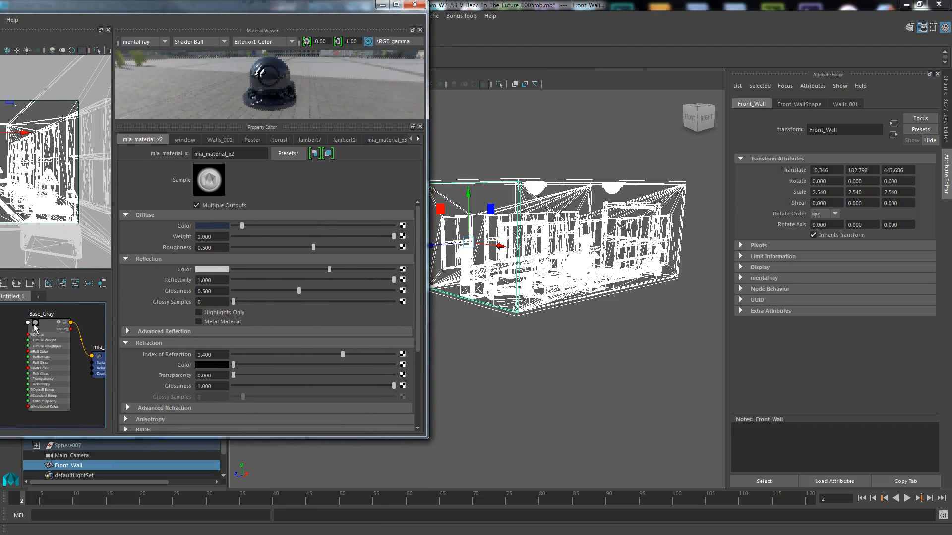
right_click(33, 326)
right_click_drag(33, 326, 80, 299)
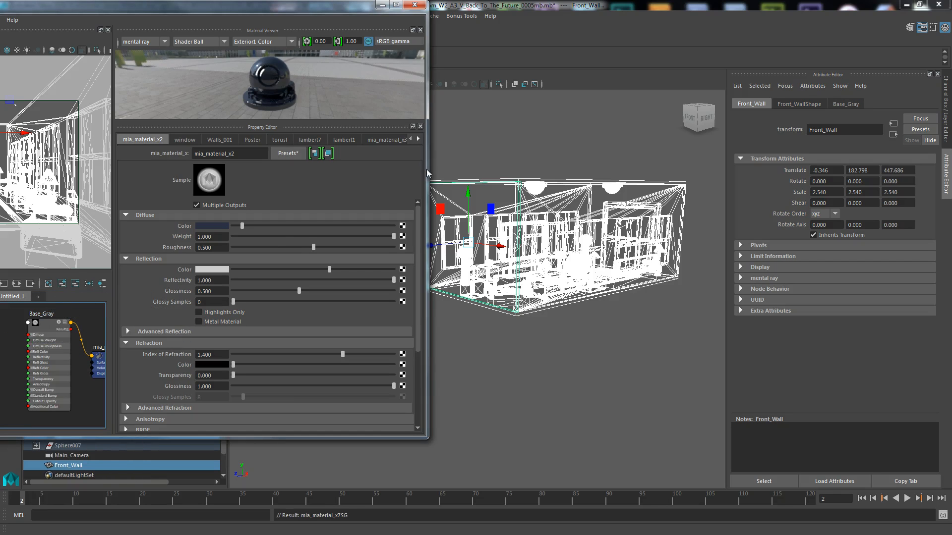
Check the Base_Gray assignment in shaded display, minimize the Hypershade and return the scene view to wireframe.
left_click(478, 163)
left_click_drag(124, 11, 466, 40)
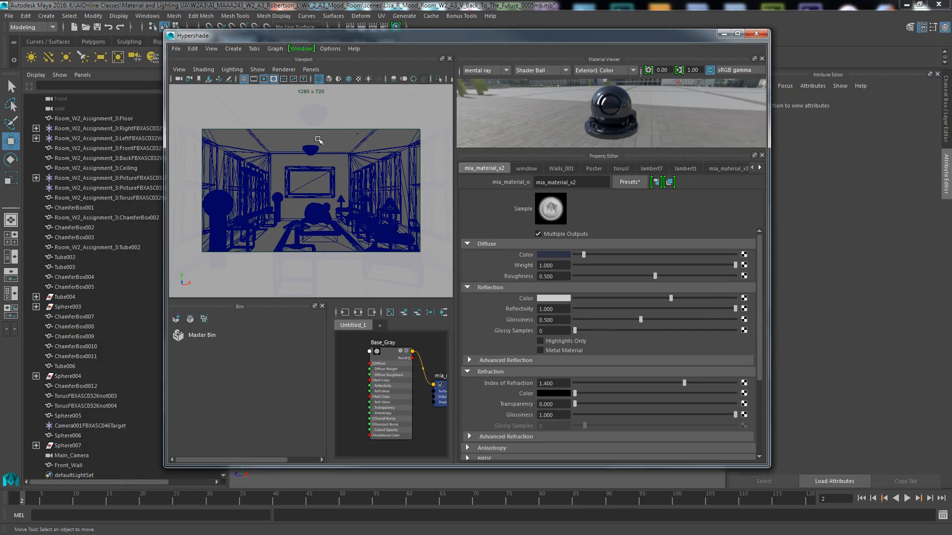
left_click(328, 79)
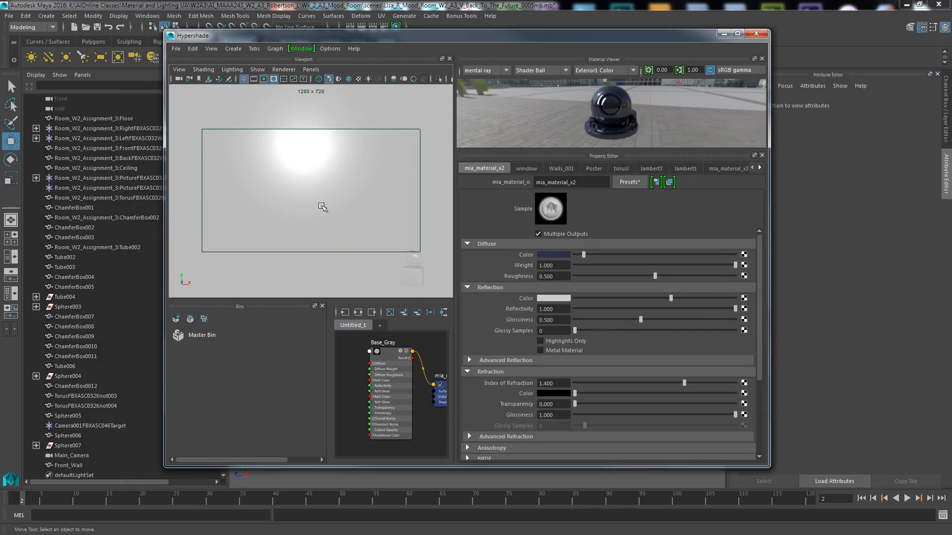
left_click(319, 79)
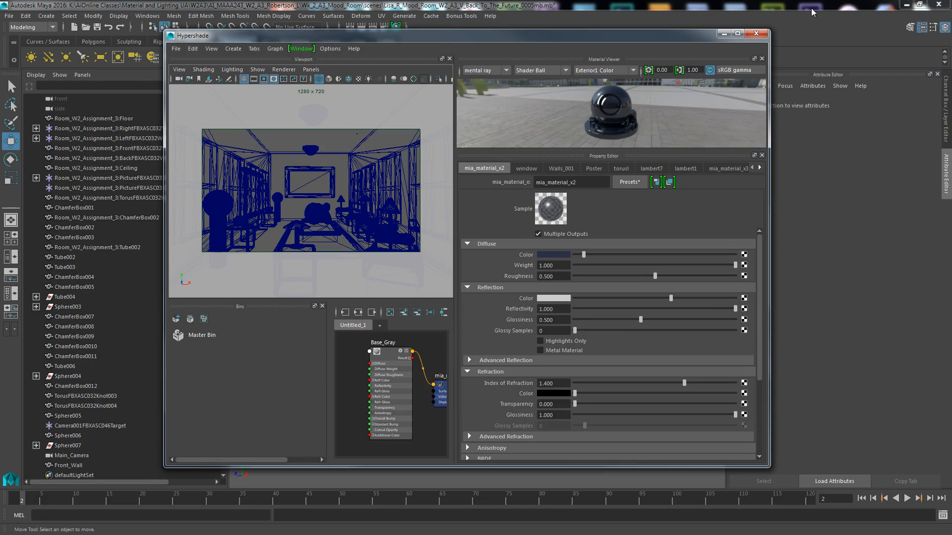
left_click(724, 34)
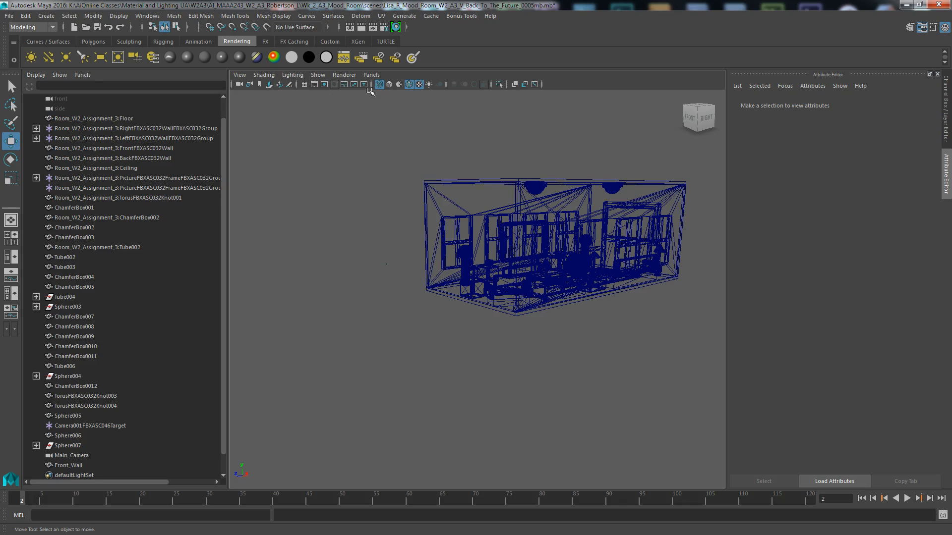
left_click(390, 85)
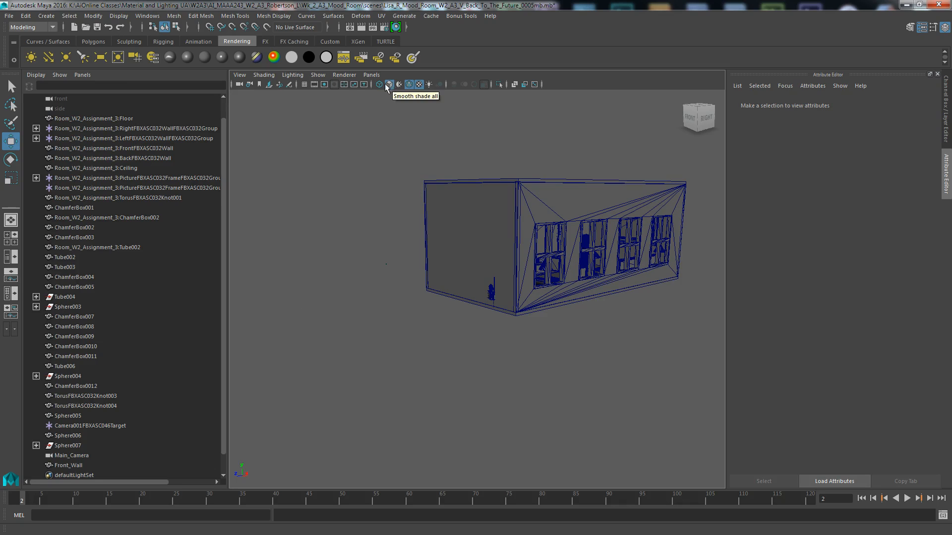
left_click(379, 84)
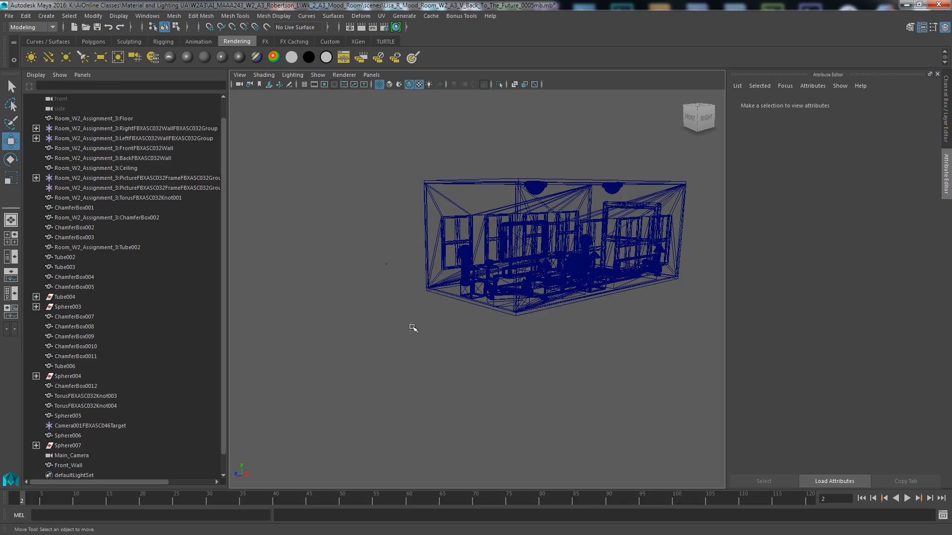
Delete the ChamferBox005, Tube006 and ChamferBox003 objects standing near the front wall.
left_click_drag(419, 376, 448, 394, "alt")
left_click_drag(559, 433, 582, 445, "alt")
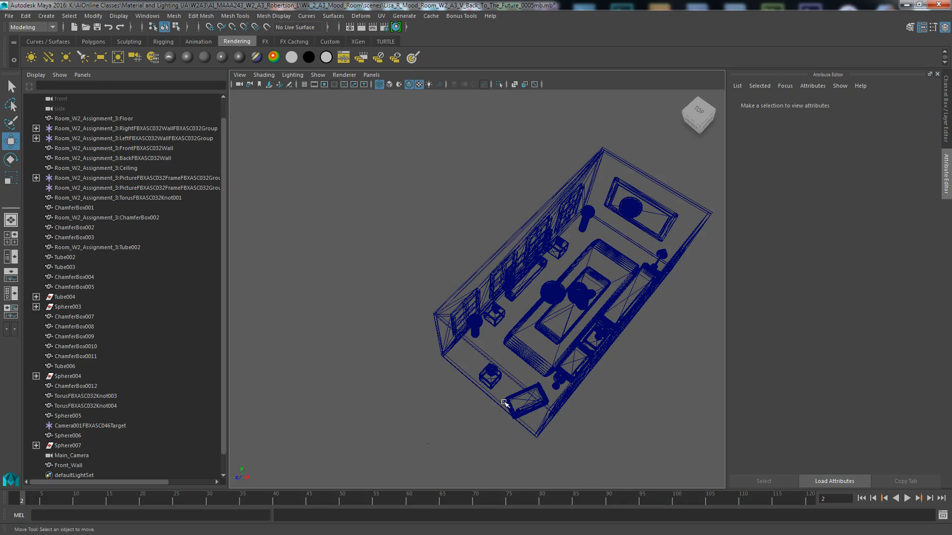
left_click(490, 385)
key("Delete")
left_click(491, 371)
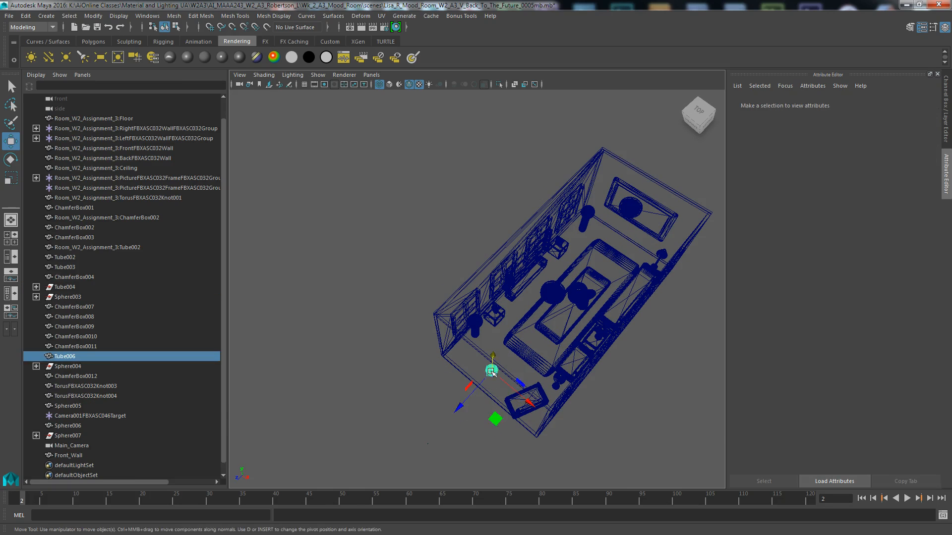
key("Delete")
left_click(509, 405)
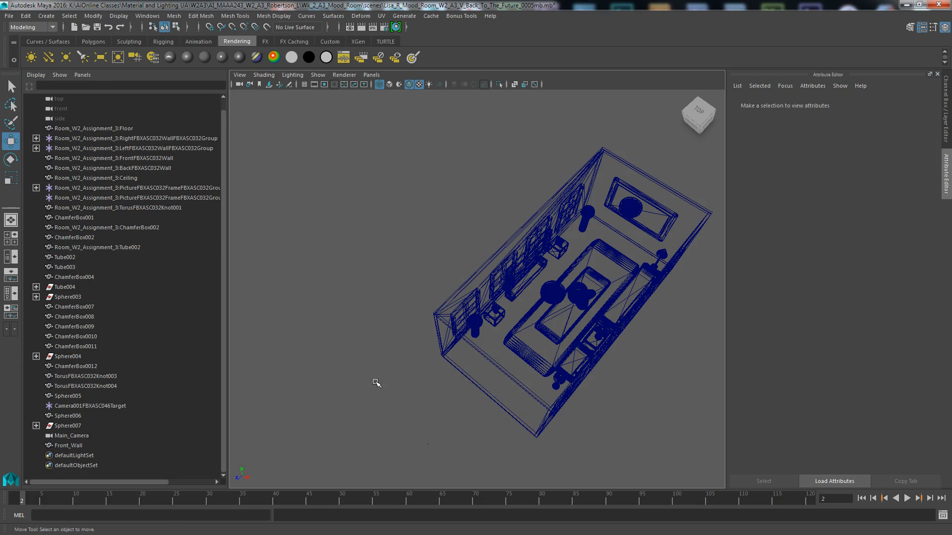
Select the leftover Camera001FBXASC046Target locator and scale it uniformly from its centre.
left_click_drag(224, 306, 233, 172)
scroll(311, 335, "down", 3)
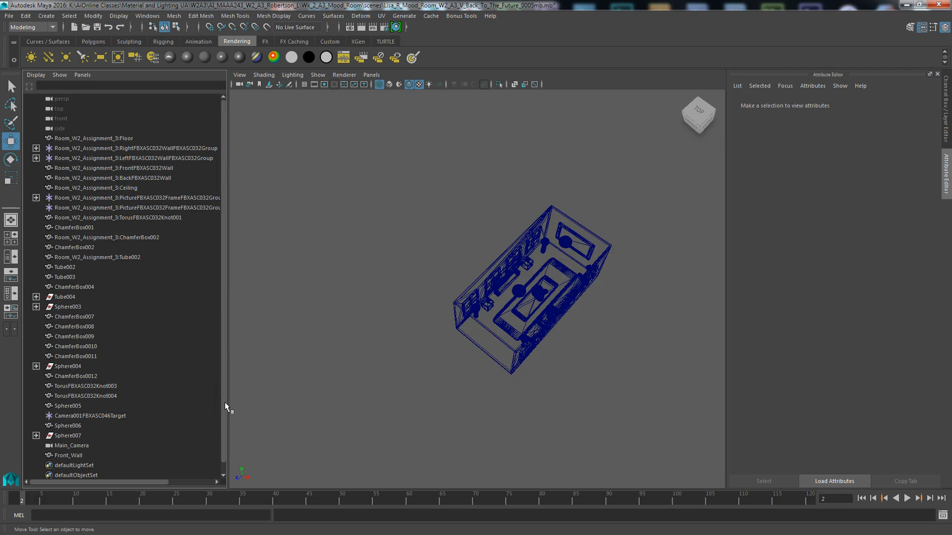
left_click(117, 416)
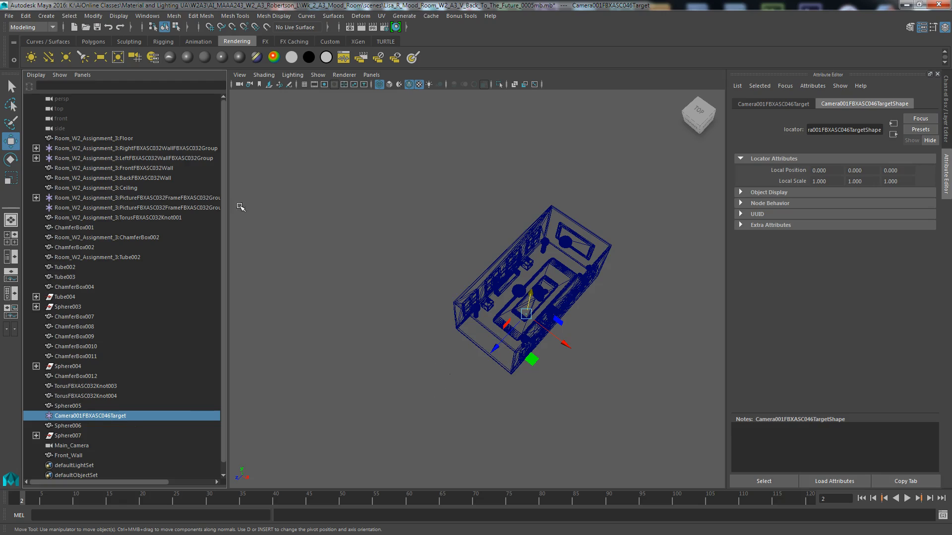
left_click(11, 159)
left_click(11, 177)
left_click_drag(525, 312, 559, 240)
left_click_drag(399, 418, 374, 382, "alt")
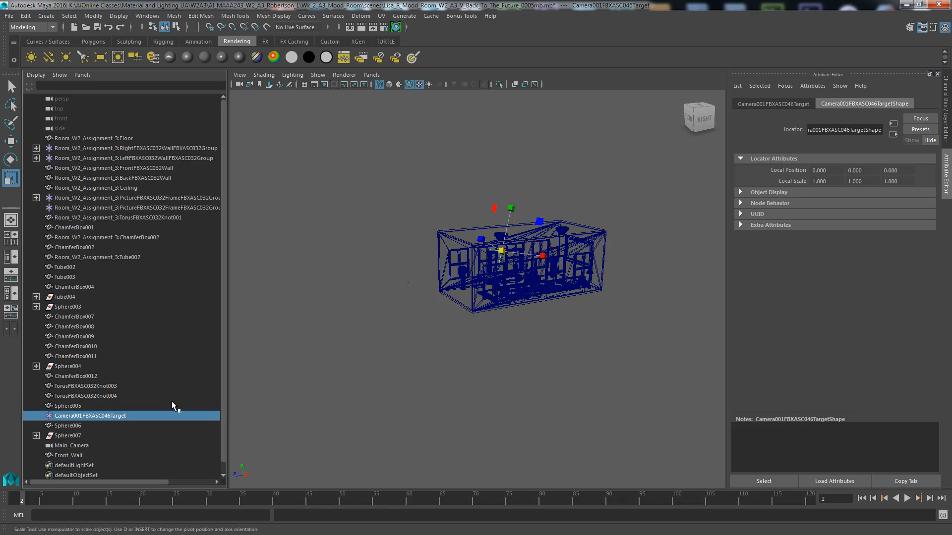
Select Main_Camera instead of the leftover target locator and scale it up uniformly from its centre.
key("ctrl+z")
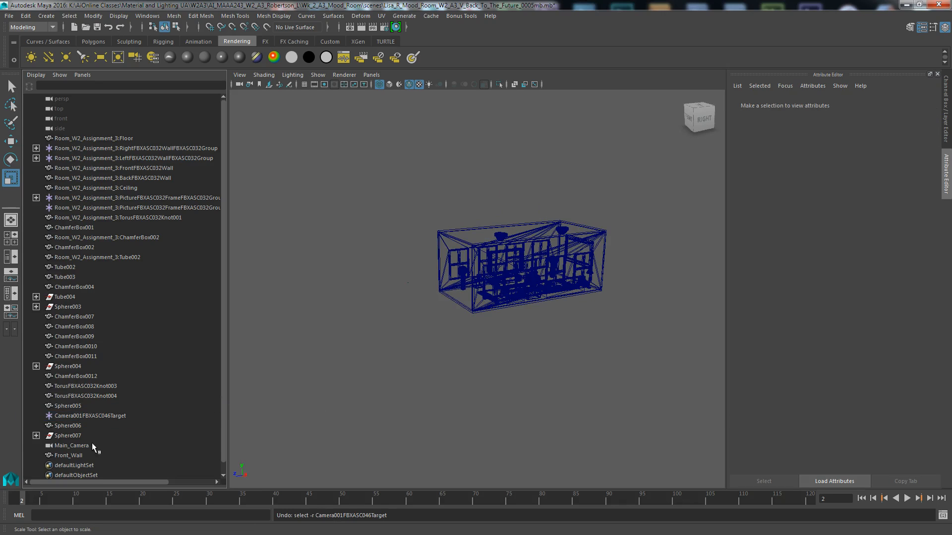
left_click(80, 446)
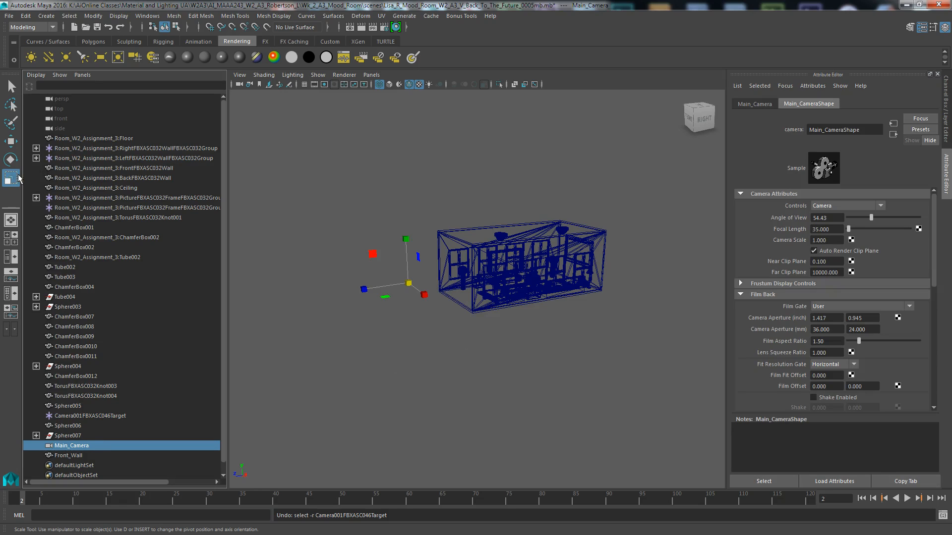
left_click_drag(406, 285, 432, 179)
Move Main_Camera along its viewing axis so it sits just inside the room at the front wall.
left_click_drag(383, 363, 381, 417, "alt")
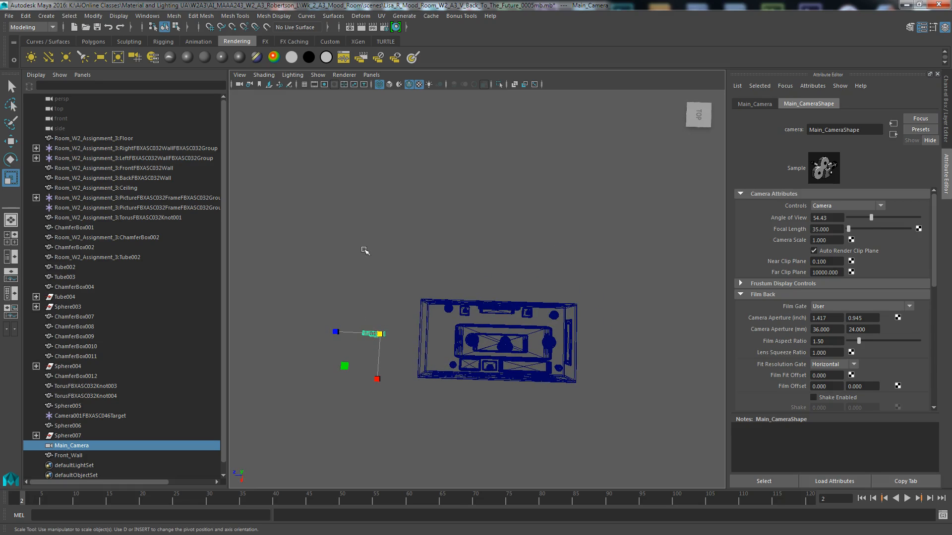
left_click(12, 140)
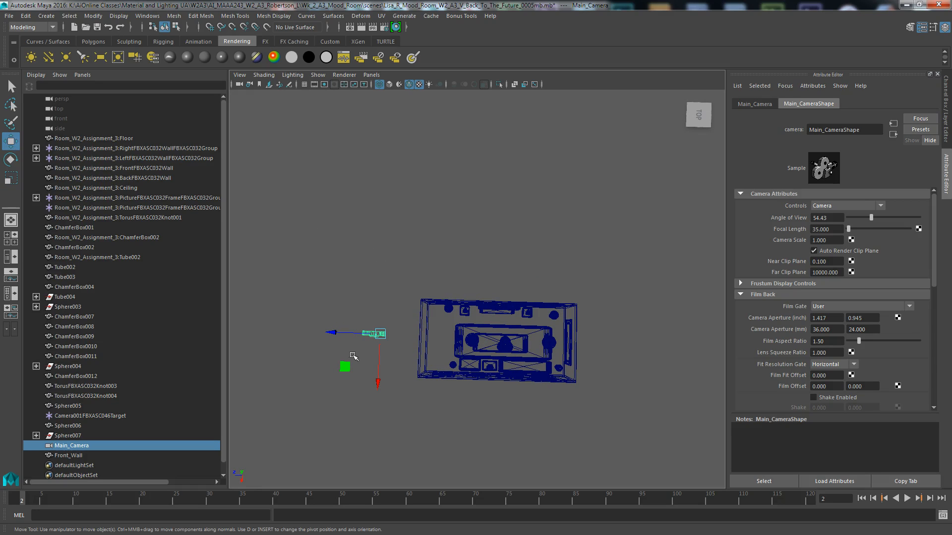
left_click_drag(374, 333, 398, 332)
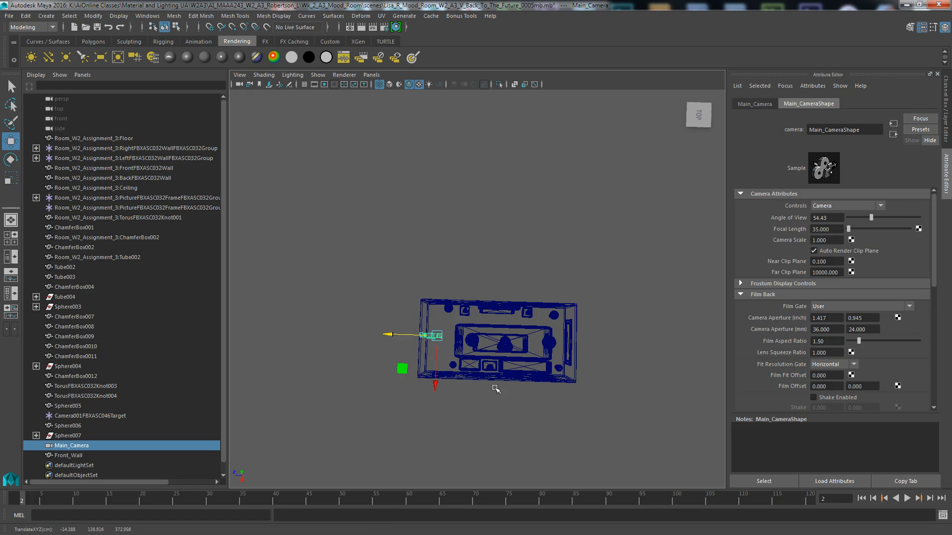
Check the camera's placement in the room, look through Main_Camera and display the scene smooth shaded.
scroll(503, 380, "up", 4)
middle_click_drag(502, 387, 466, 275, "alt")
left_click_drag(366, 441, 375, 373, "alt")
left_click_drag(342, 317, 423, 333, "alt")
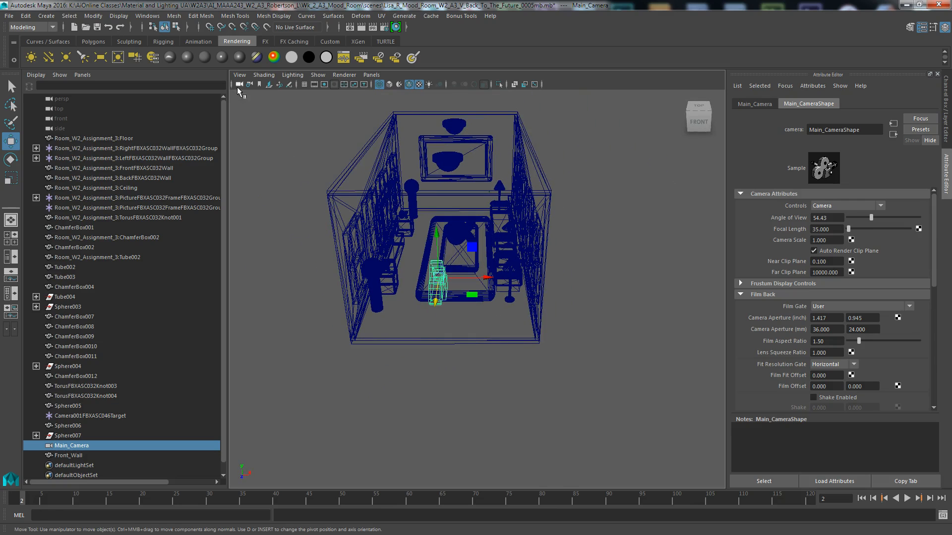
right_click(238, 85)
left_click(278, 91)
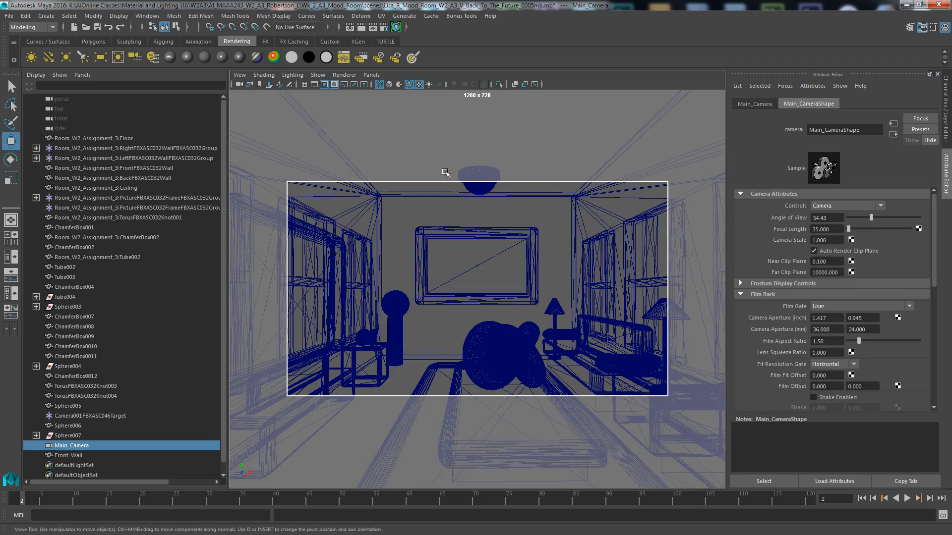
left_click(390, 83)
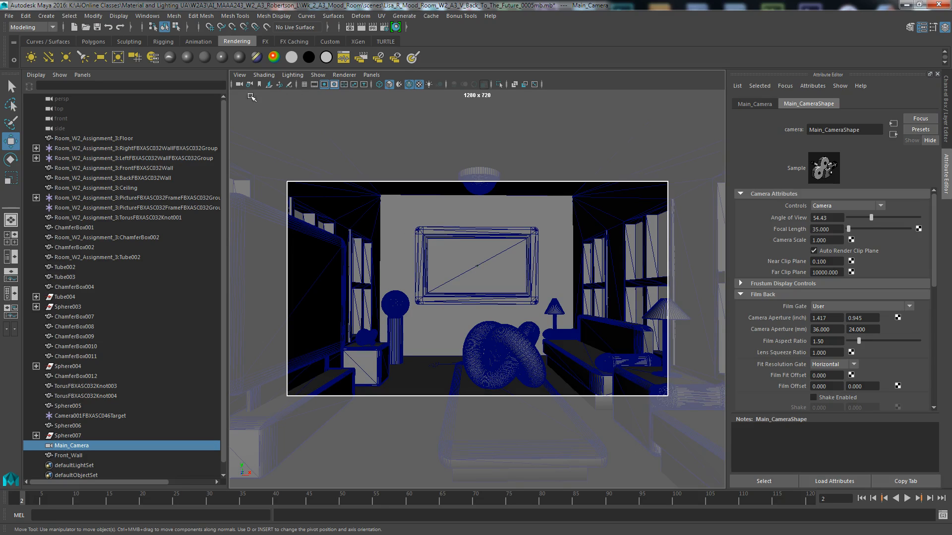
Set the Main_Camera angle of view to 70.
left_click(238, 75)
left_click(380, 130)
left_click_drag(827, 219, 781, 224)
type("70")
key("Return")
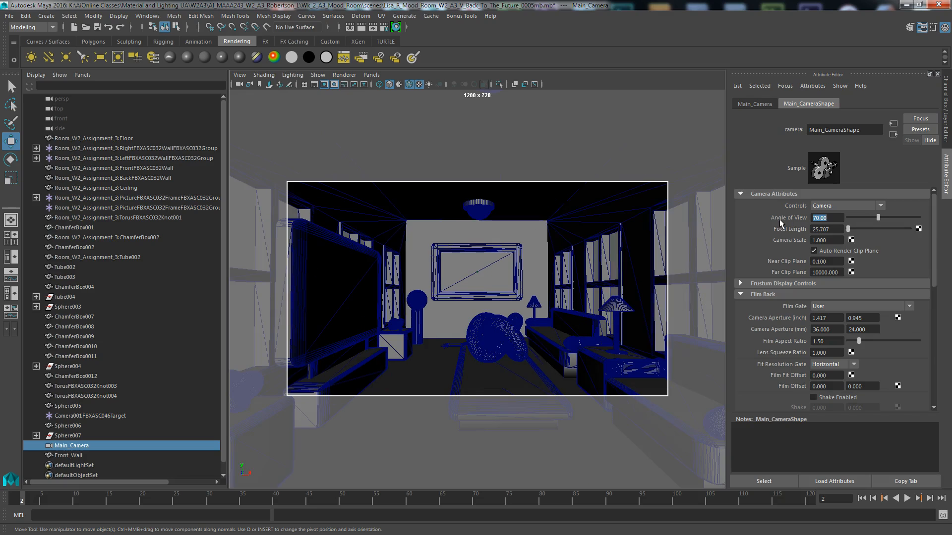
Hide the wireframe overlay on the shaded objects and pan the Main_Camera view slightly to refine its framing.
left_click(399, 84)
left_click(401, 86)
left_click(409, 85)
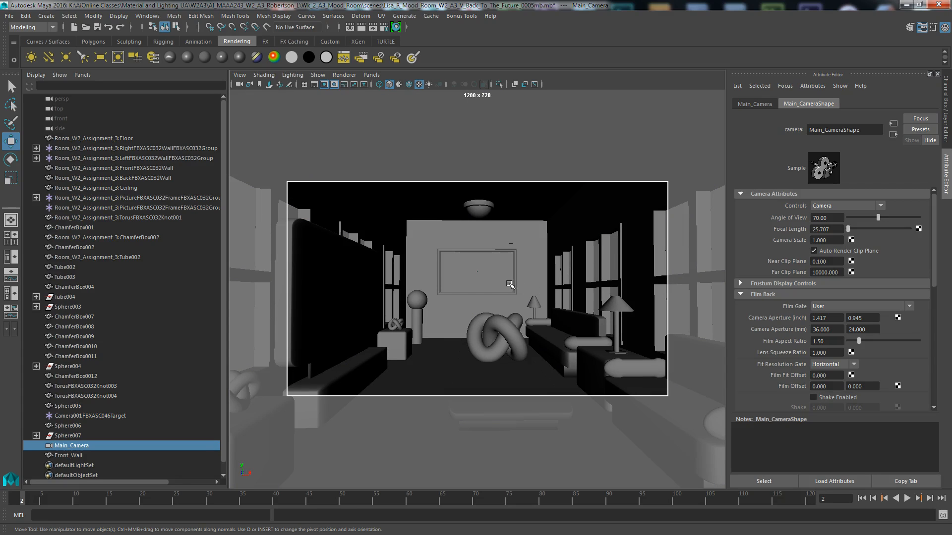
middle_click_drag(497, 301, 494, 296, "alt")
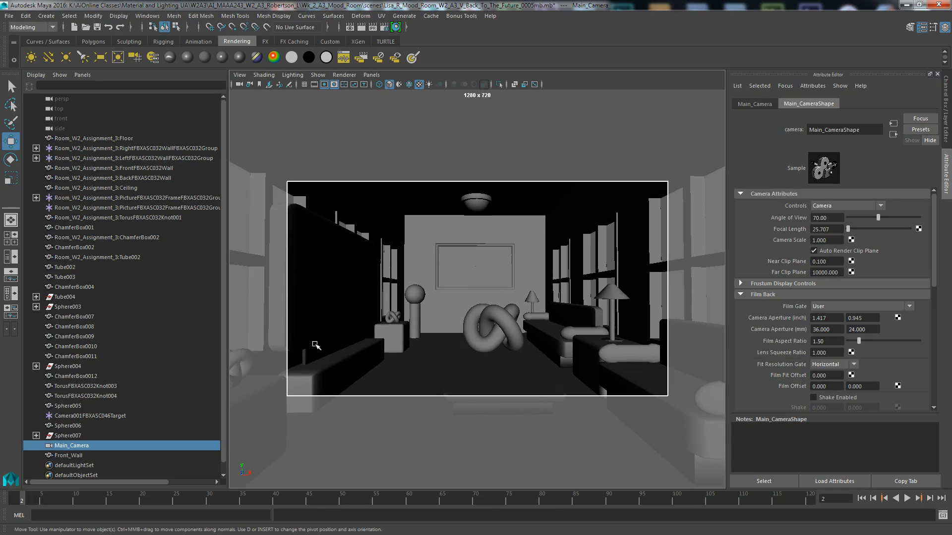
Restore the wireframe overlay on the shaded view and delete the ChamferBox009 and ChamferBox0010 objects from the side wall.
left_click(408, 84)
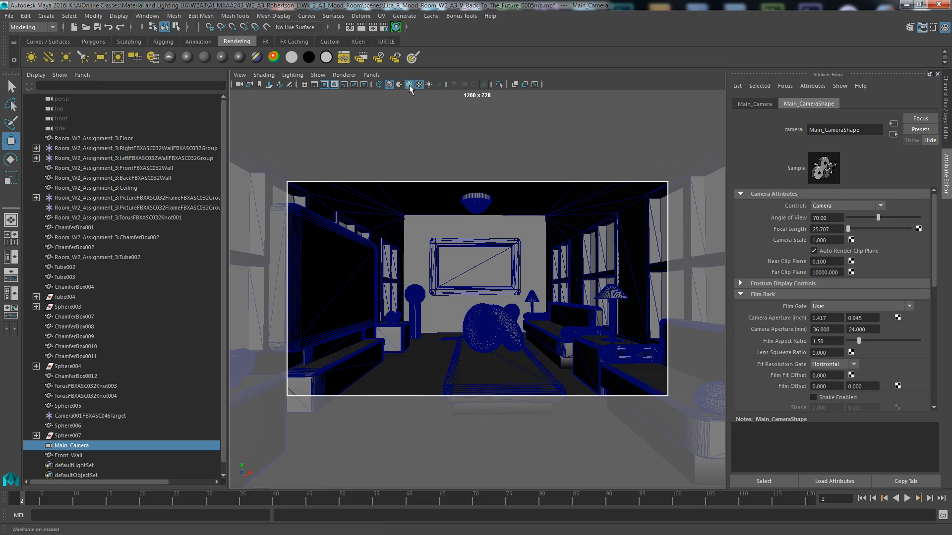
left_click(340, 329)
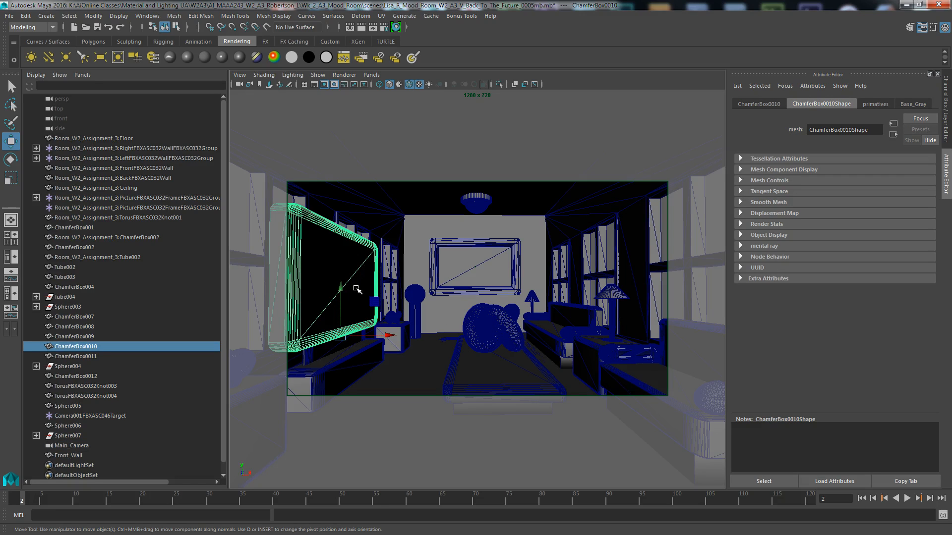
key("Delete")
Try deleting the ChamferBox008 bench along the side wall, then restore it and clear the selection.
left_click(332, 365)
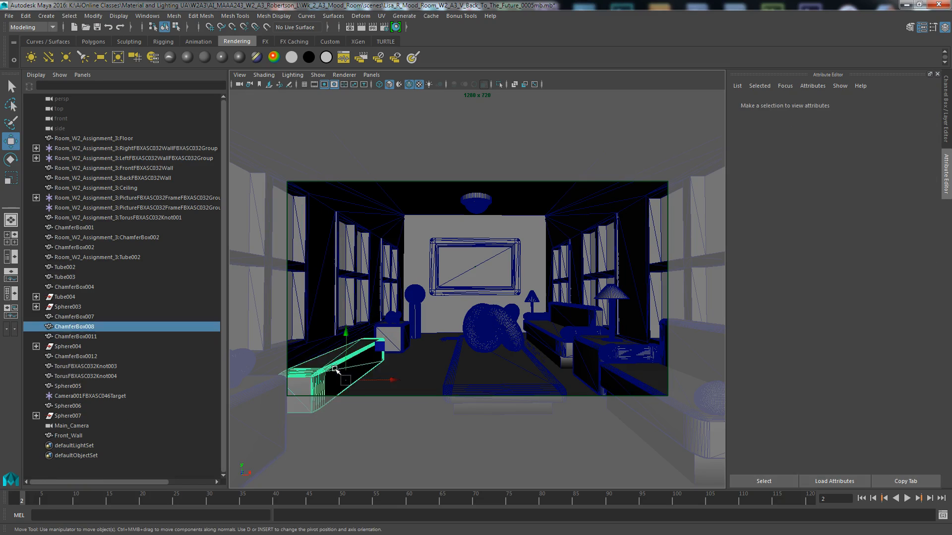
key("Delete")
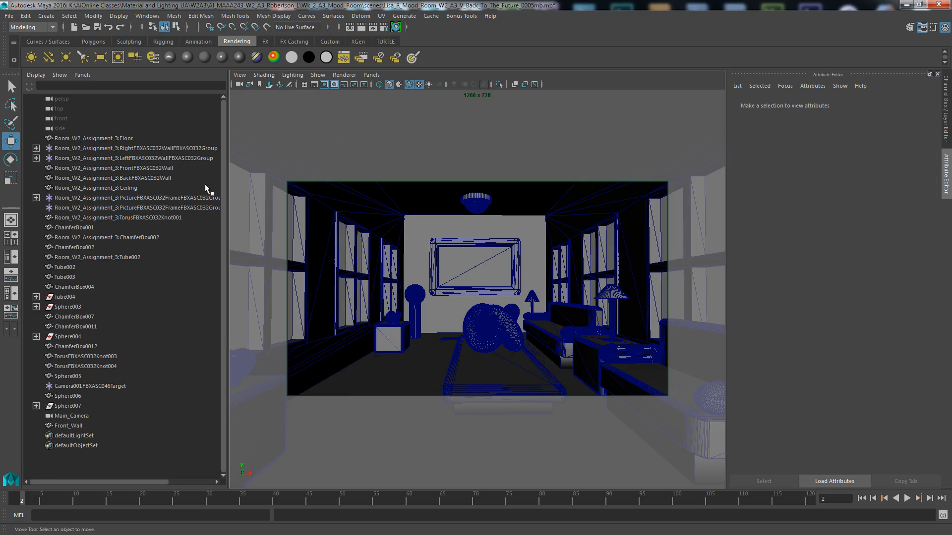
key("ctrl+z")
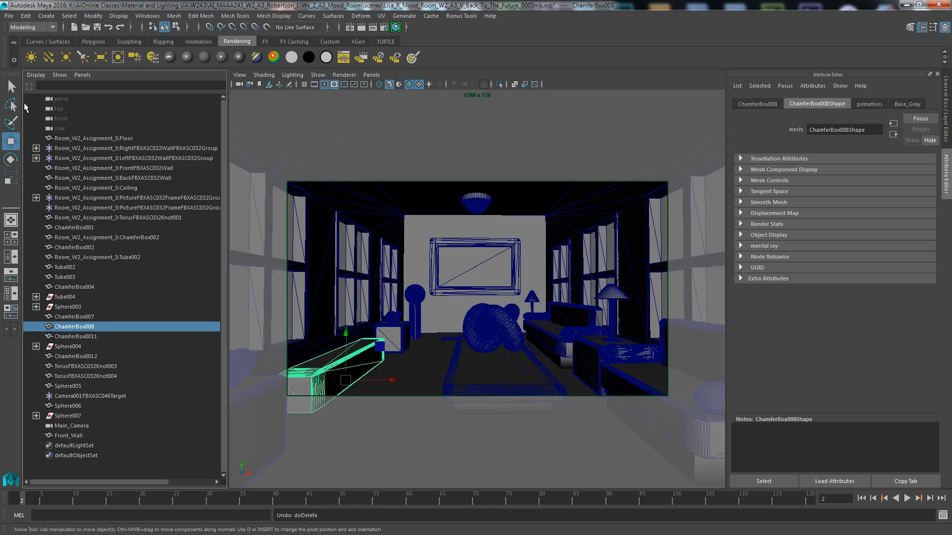
key("Delete")
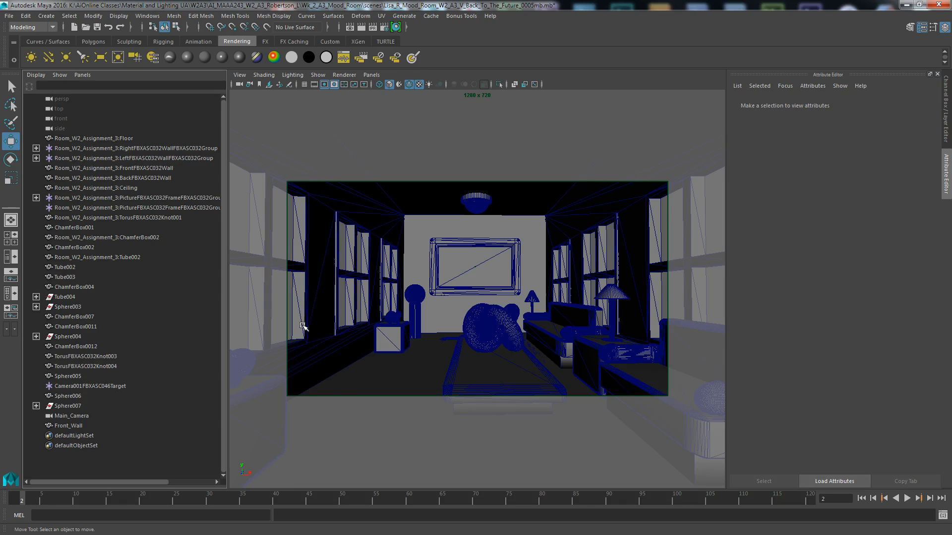
key("ctrl+z")
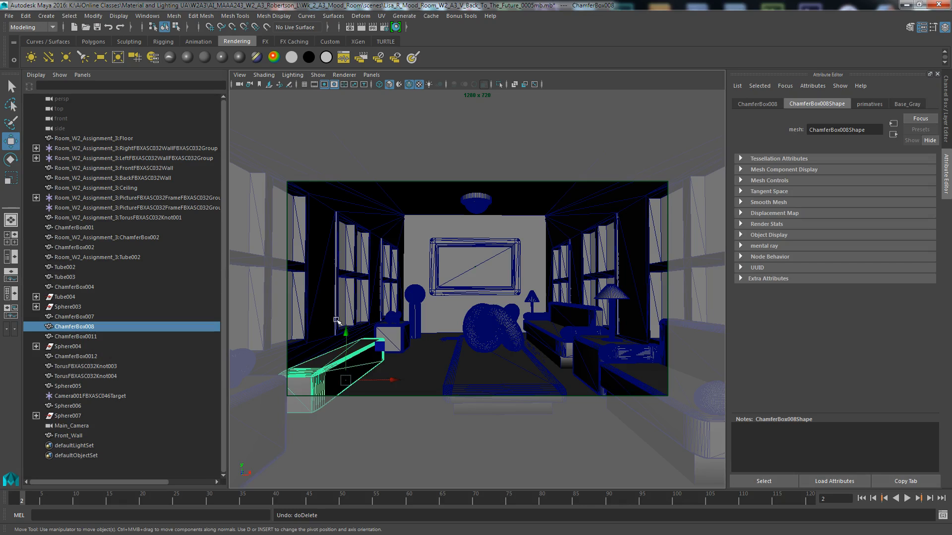
key("ctrl+z")
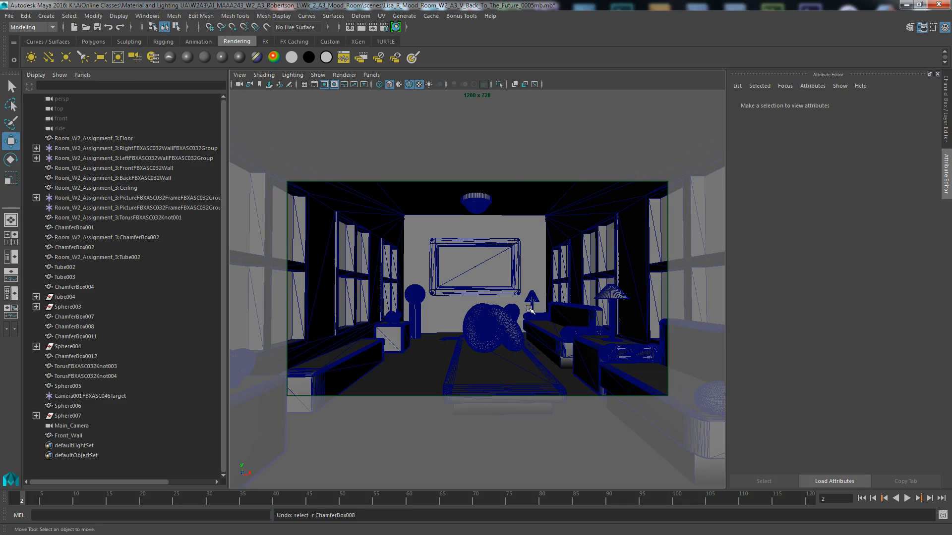
Set the Render View test resolution to 50% Settings (640x360), start a mental ray test render and close the window.
left_click(350, 26)
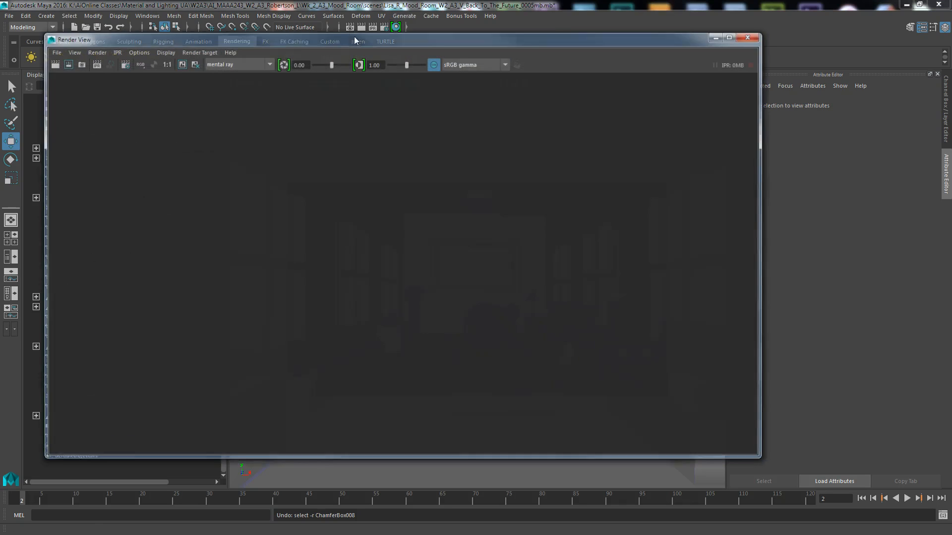
left_click_drag(366, 42, 483, 34)
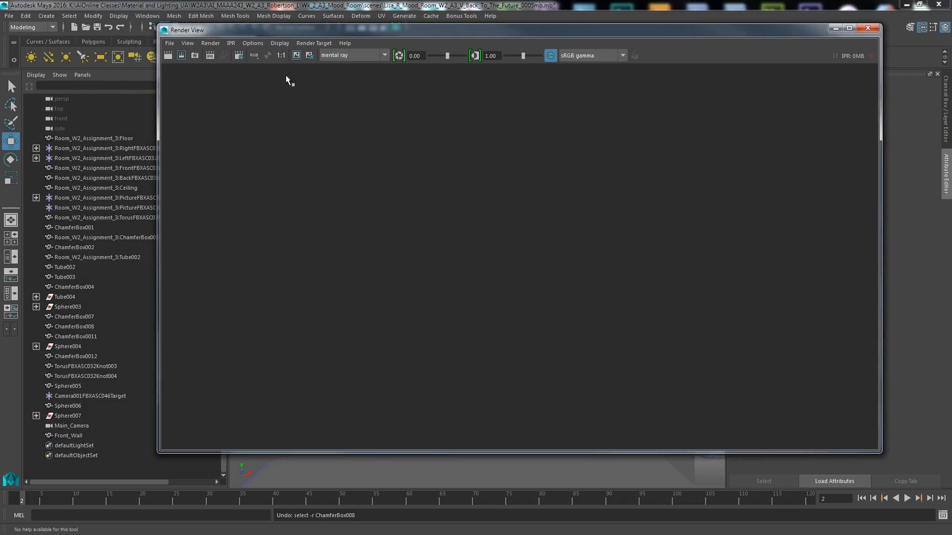
left_click(253, 43)
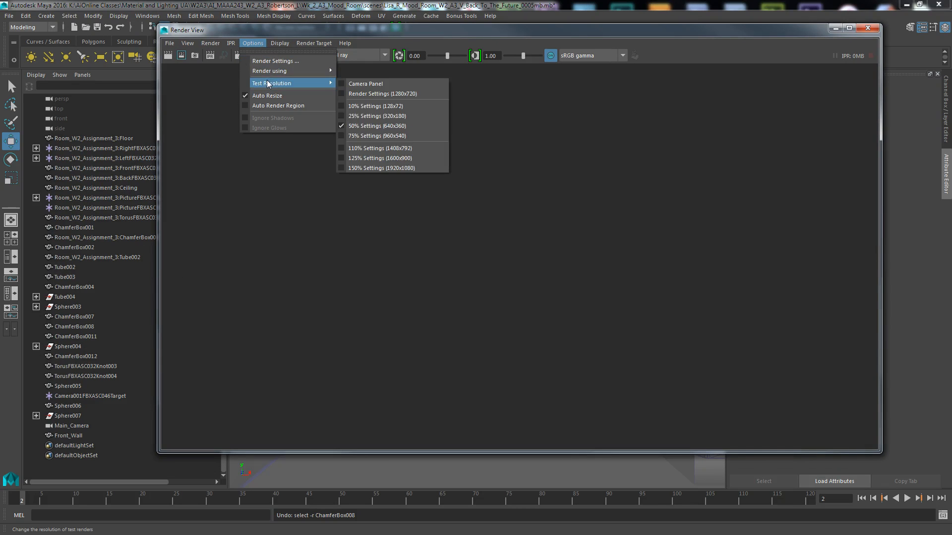
mouse_move(308, 71)
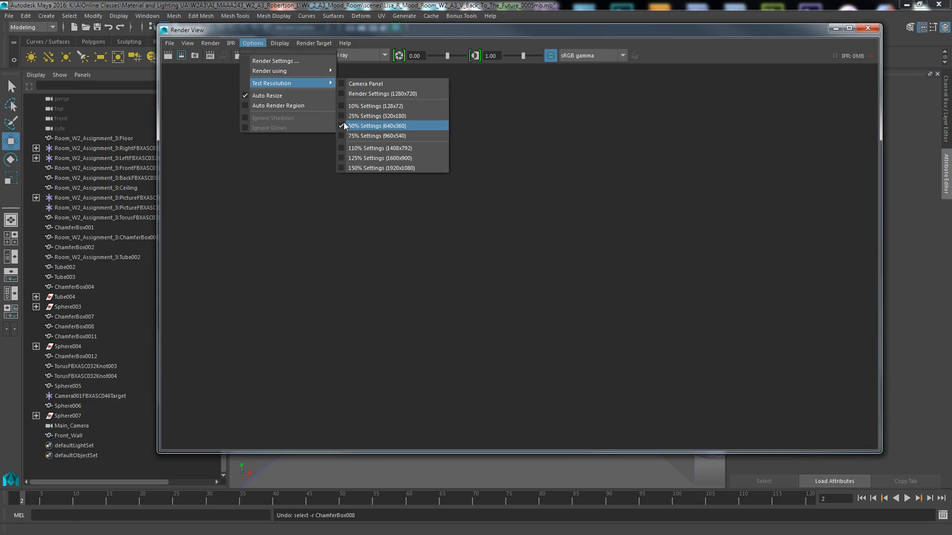
left_click(382, 127)
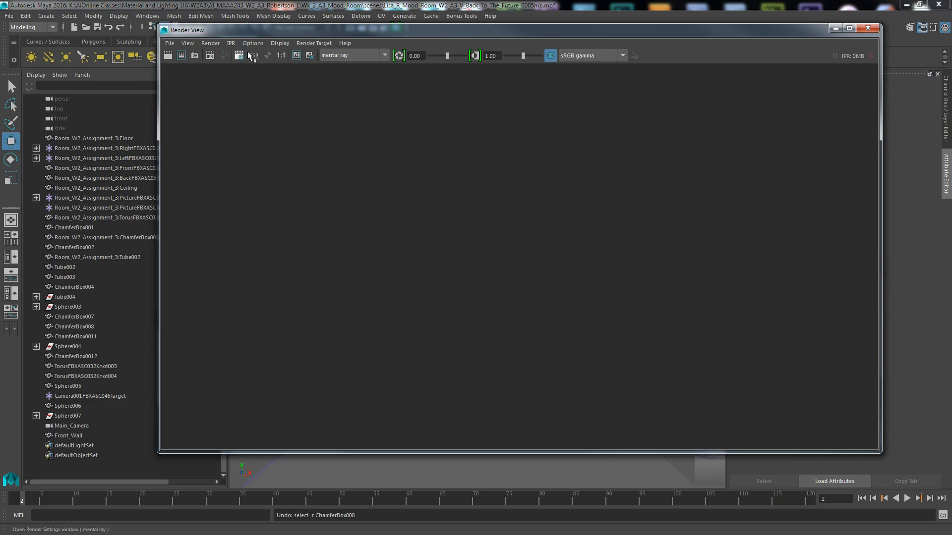
left_click(170, 56)
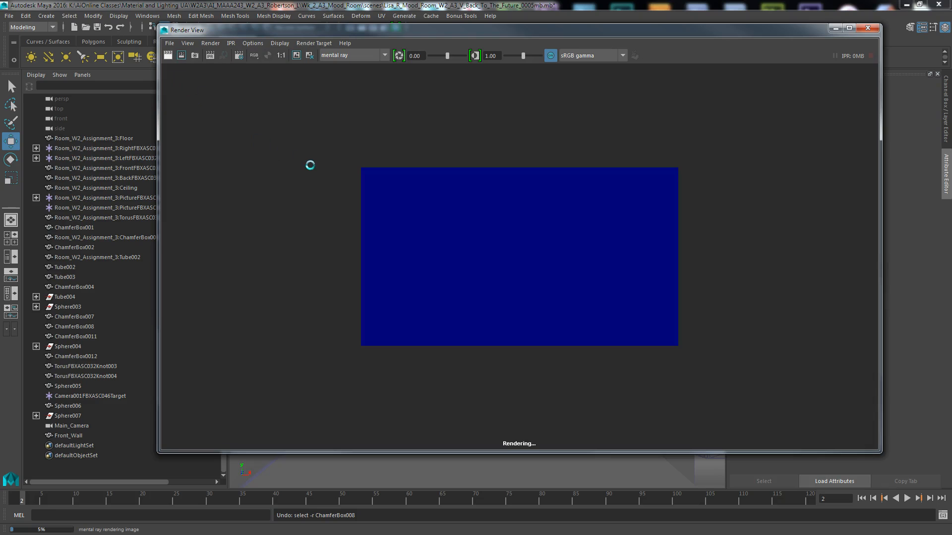
left_click(871, 29)
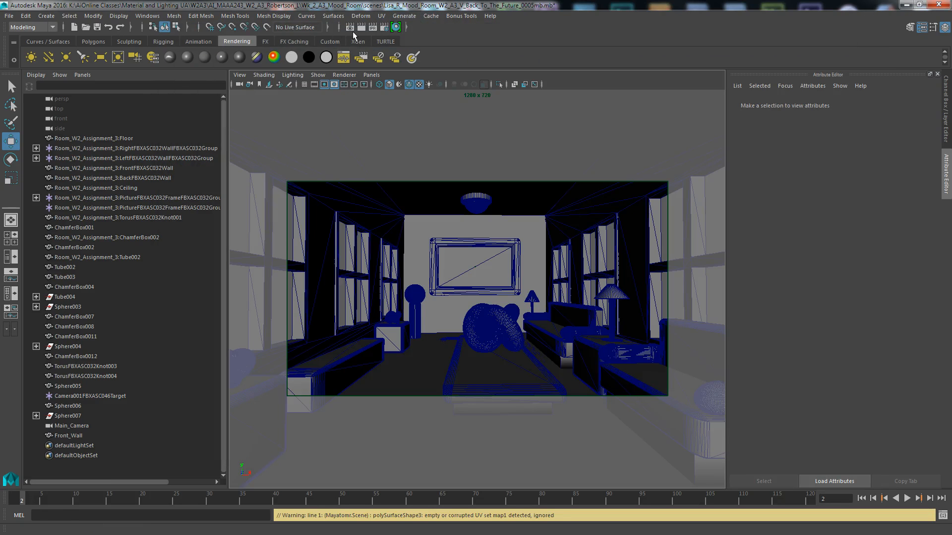
Reopen the Render View, render the room through the main camera again and close the window.
left_click(349, 27)
right_click(193, 55)
left_click(218, 74)
left_click(168, 55)
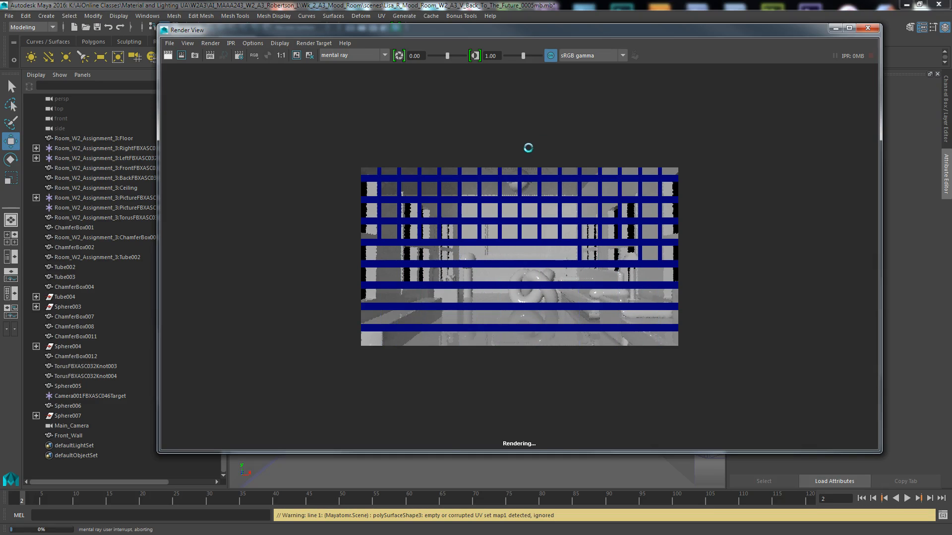
left_click(869, 30)
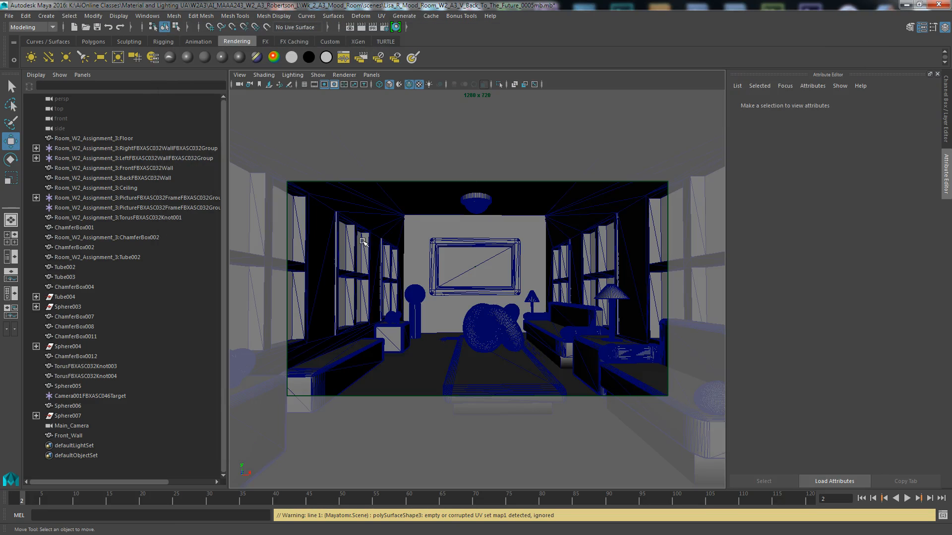
Set the Base_Gray material's reflectivity to 0.068 and glossiness to 0.205 in the Hypershade and close it.
left_click_drag(228, 283, 297, 282)
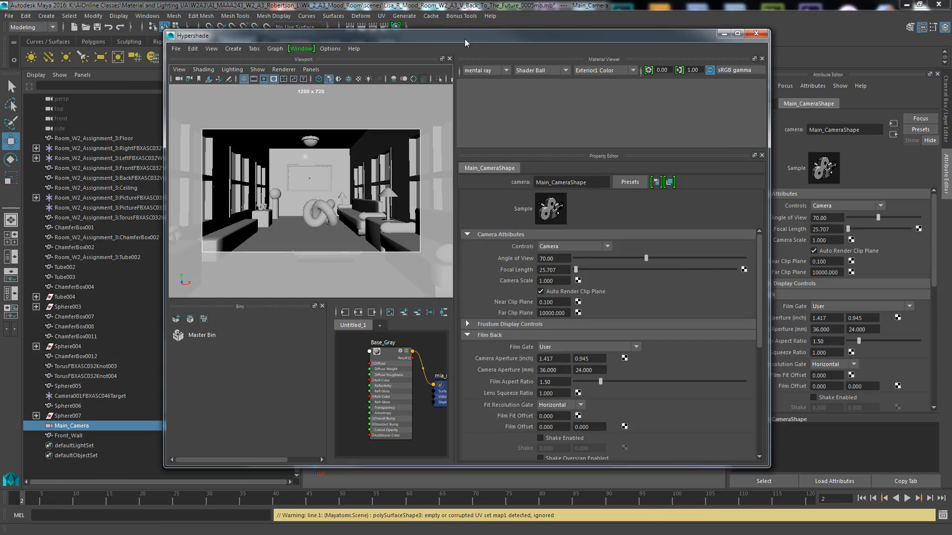
left_click_drag(465, 38, 225, 234)
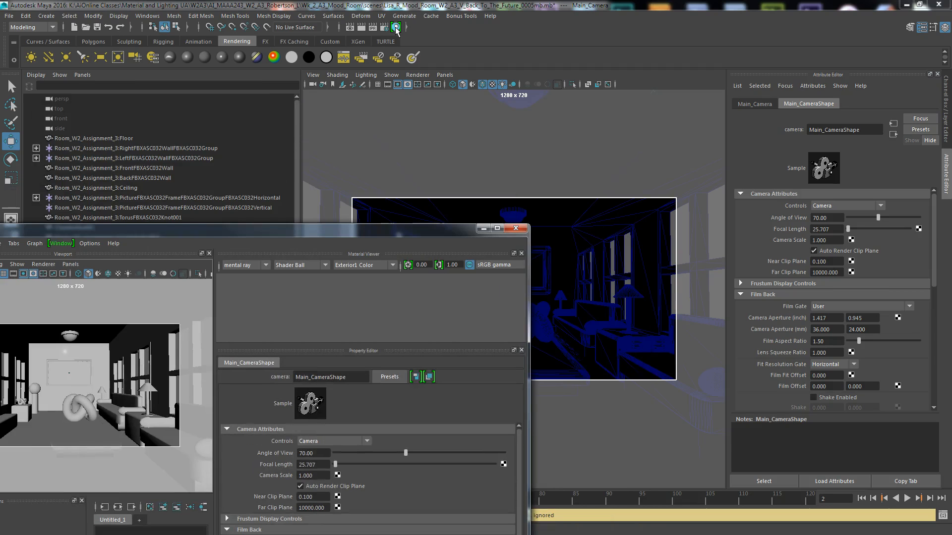
left_click_drag(440, 228, 759, 4)
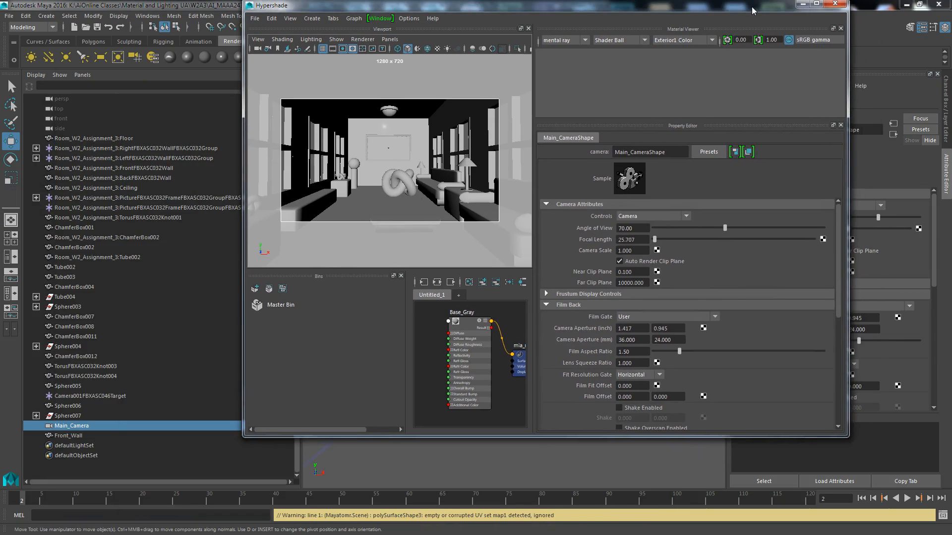
left_click(481, 327)
left_click_drag(662, 280, 664, 292)
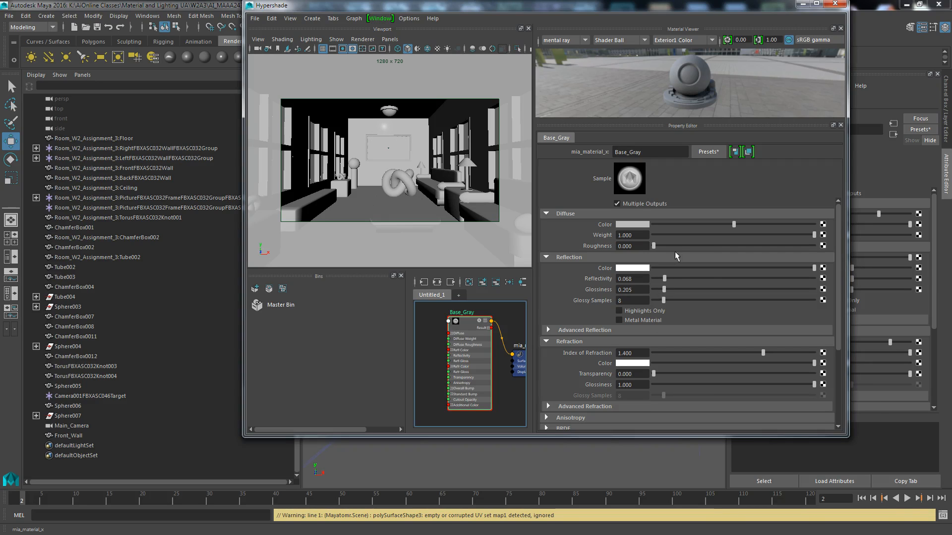
left_click(835, 4)
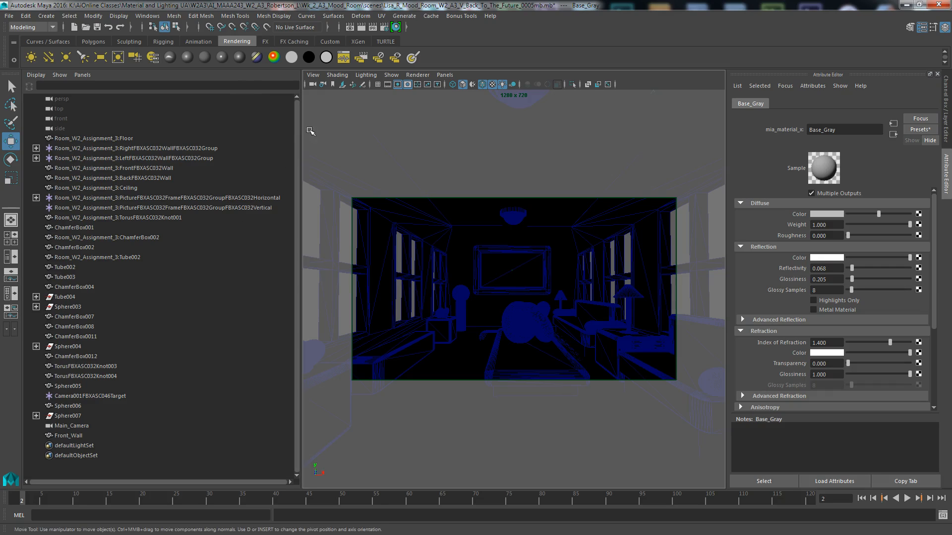
Delete the existing Physical Sun and Sky from the mental ray scene environment in the Render Settings.
left_click(384, 28)
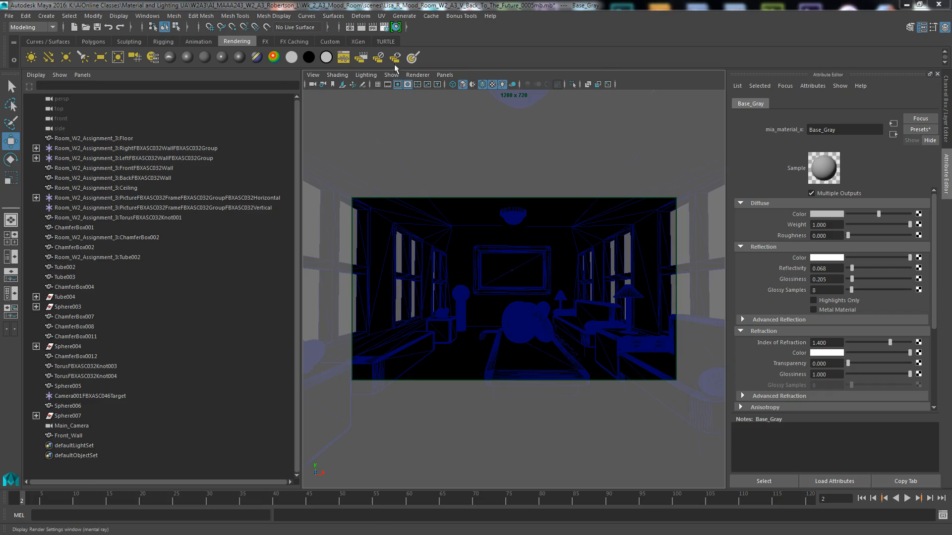
left_click_drag(299, 44, 446, 25)
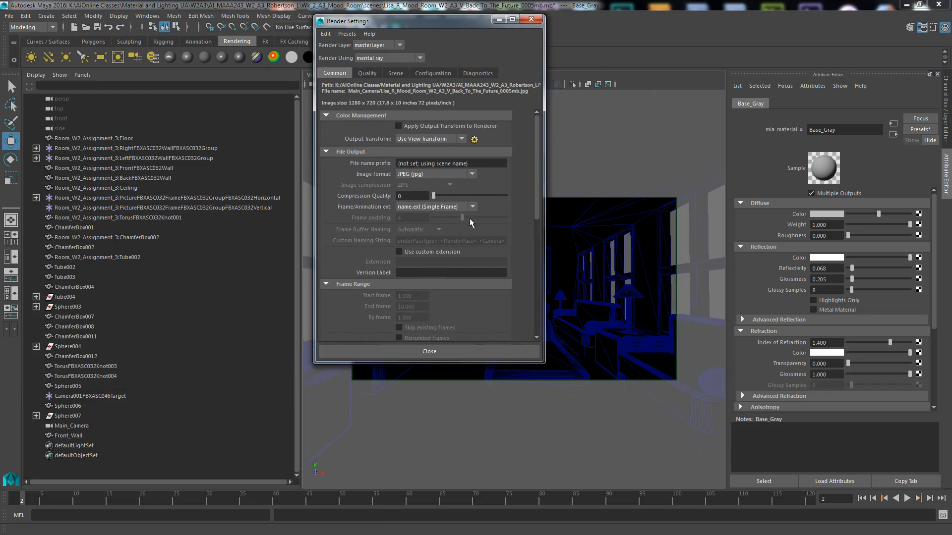
left_click(395, 76)
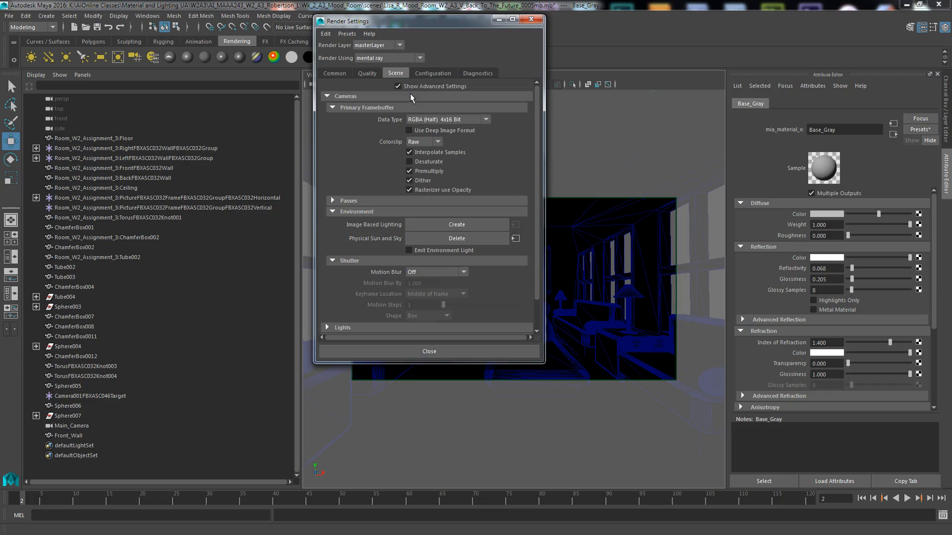
left_click(464, 240)
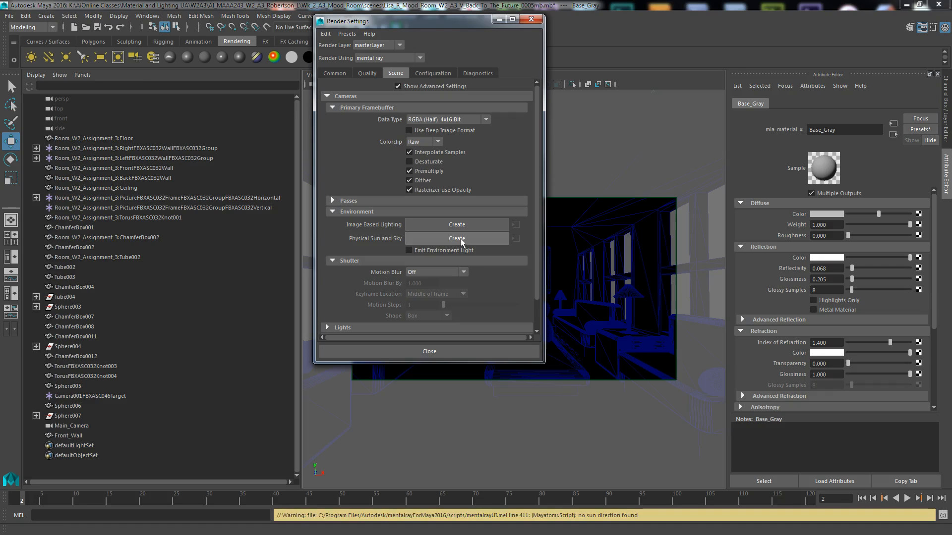
left_click_drag(470, 31, 147, 57)
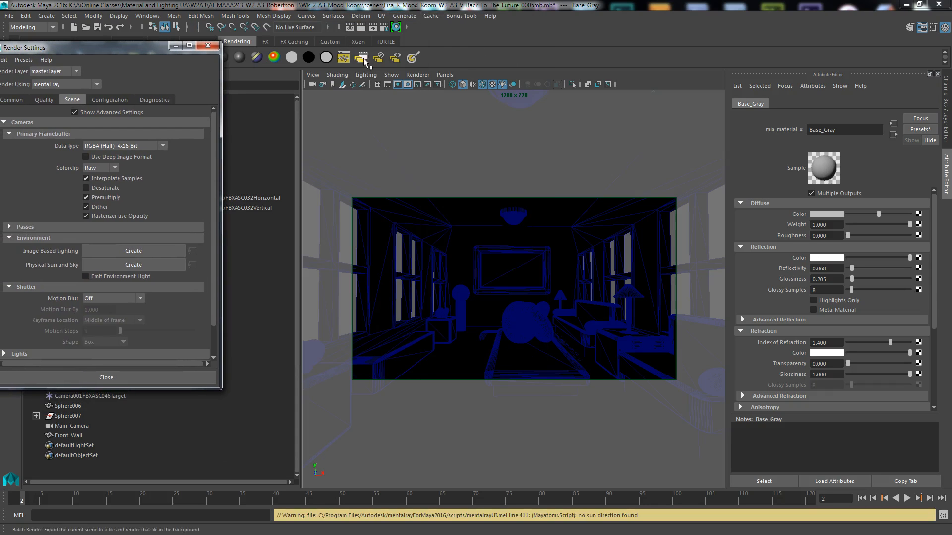
Mark a tall region across the middle of the Render View image and test render it without the sky.
left_click(350, 28)
left_click(351, 29)
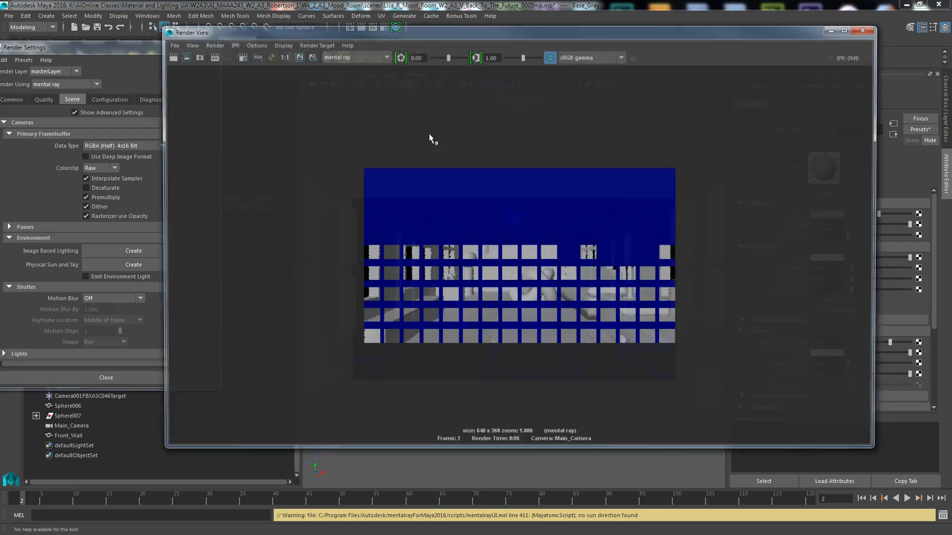
left_click_drag(470, 181, 555, 347)
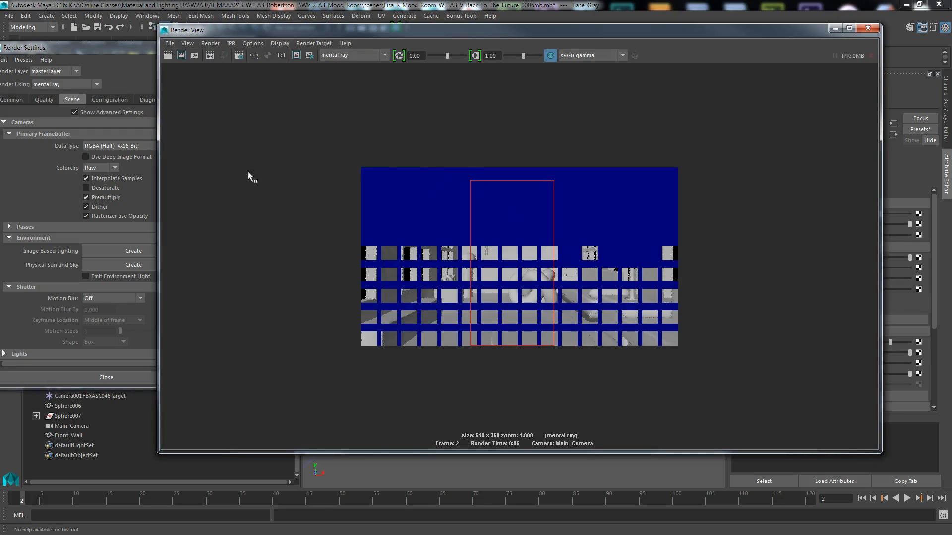
left_click(182, 56)
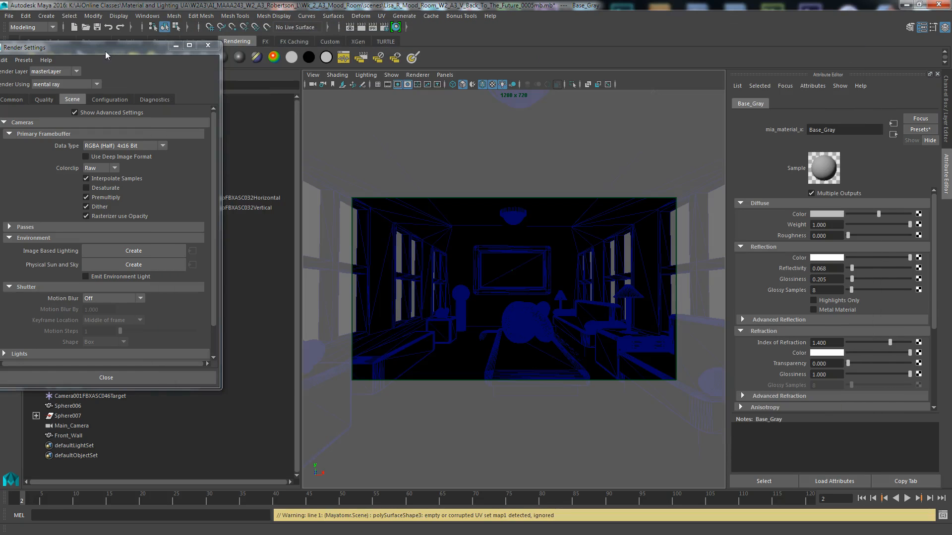
Create a new Physical Sun and Sky for the scene environment and close the Render Settings.
left_click_drag(105, 49, 381, 35)
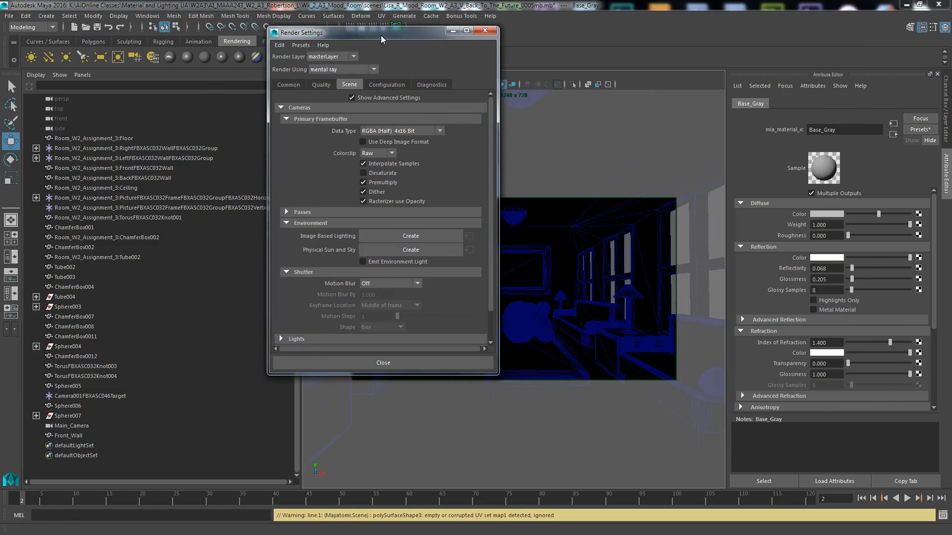
left_click(398, 250)
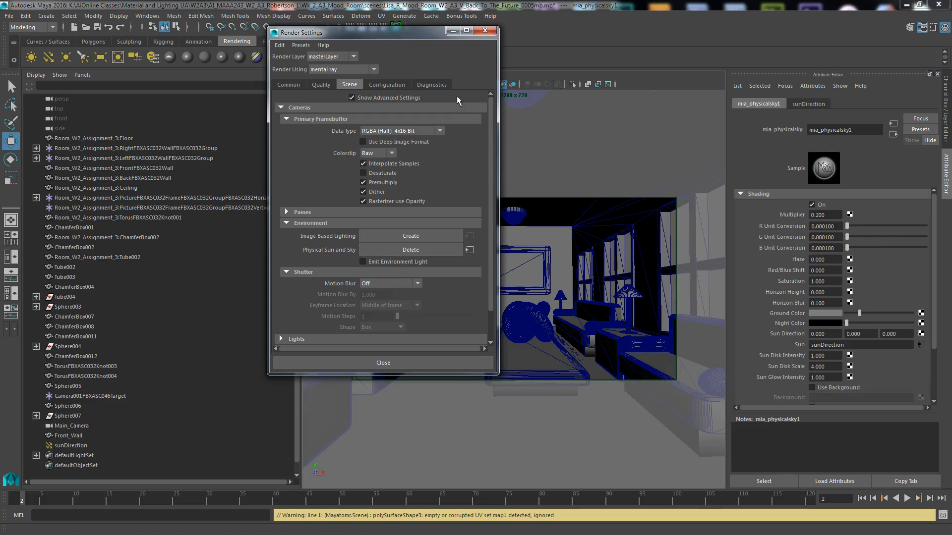
left_click(485, 30)
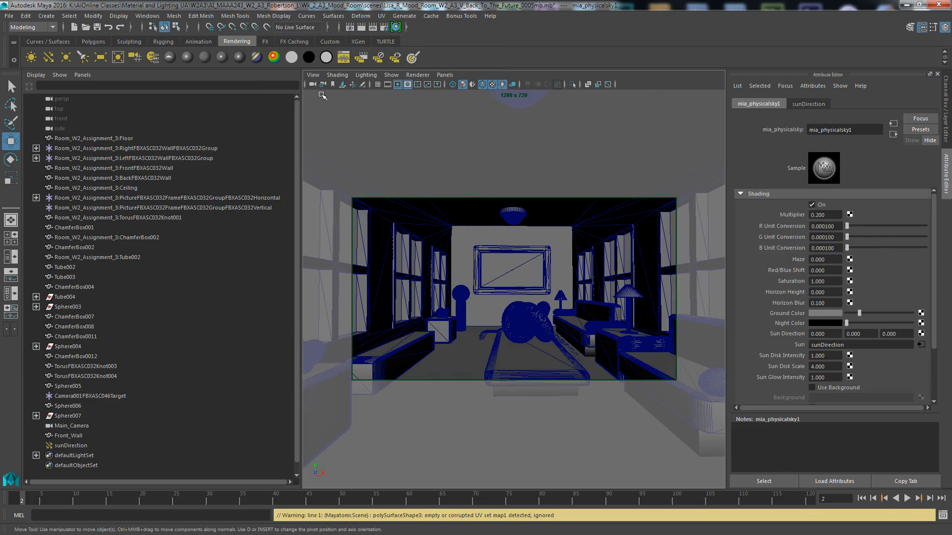
Look through the persp camera and display the room in wireframe from outside.
right_click(312, 85)
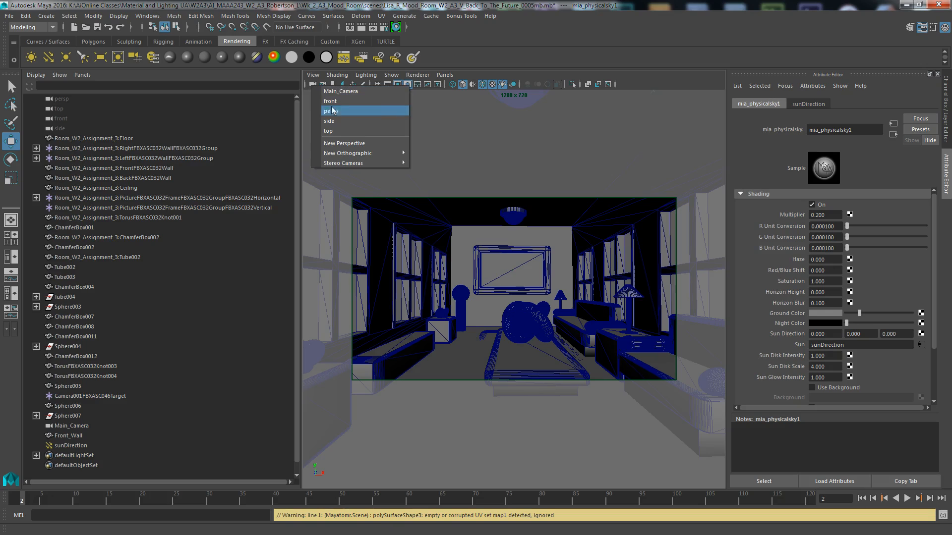
left_click(335, 111)
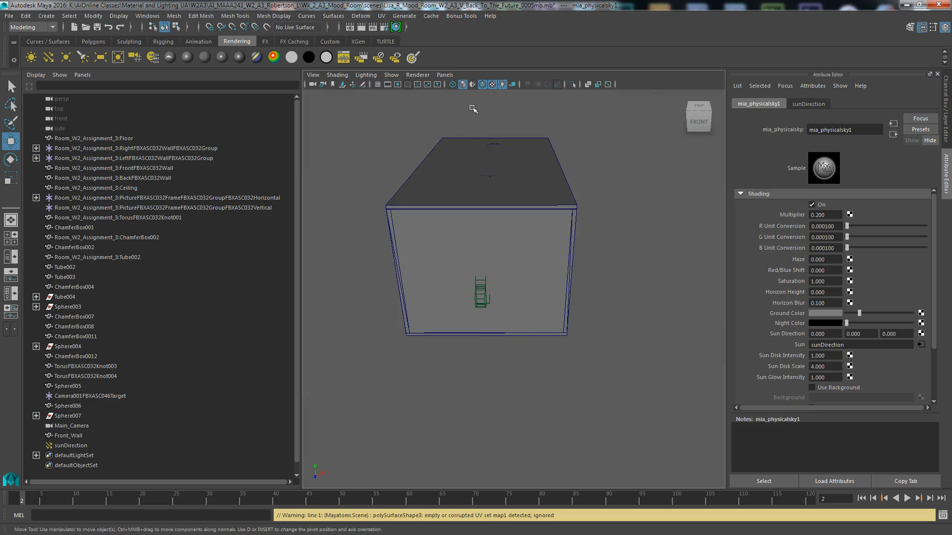
left_click(452, 84)
left_click_drag(482, 357, 460, 361, "alt")
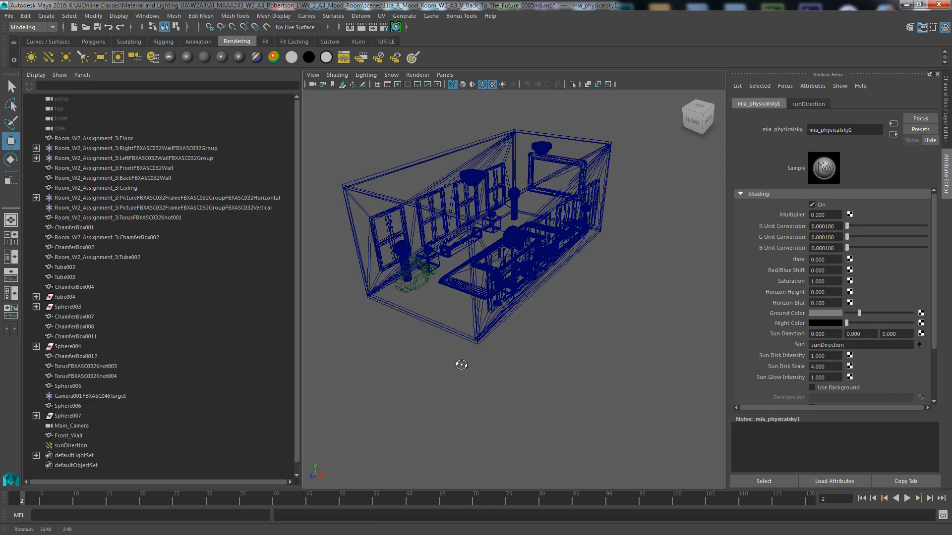
Select the sunDirection light and scale it up uniformly to a size comparable with the room's furniture.
left_click(71, 446)
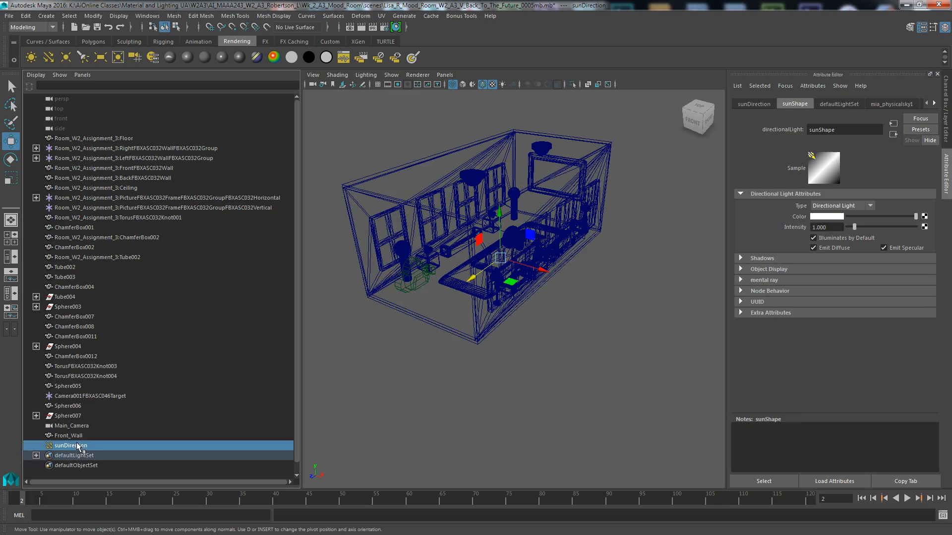
left_click(12, 177)
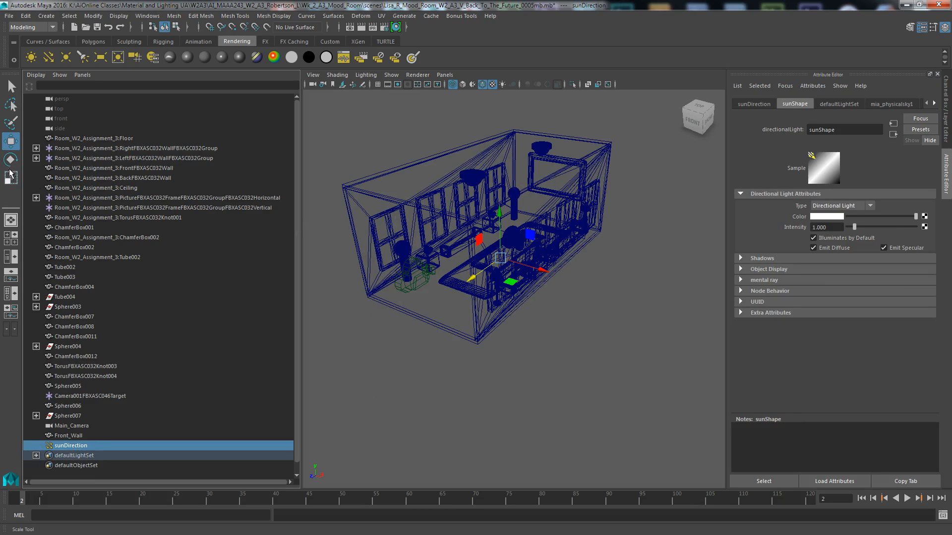
left_click_drag(499, 258, 573, 89)
key("ctrl+z")
left_click_drag(520, 329, 518, 404, "alt")
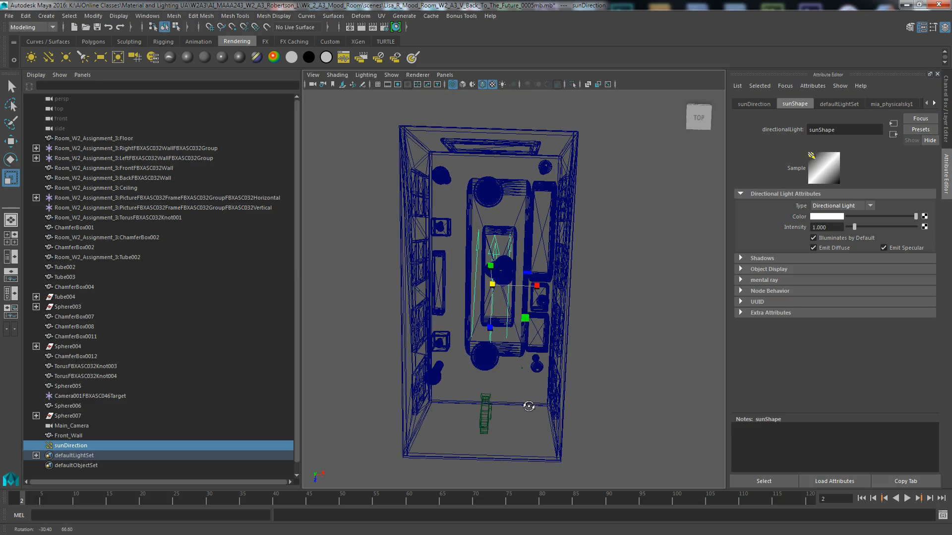
Move the sunDirection light out of the room, beyond the long window wall on the sofa side.
left_click(11, 141)
left_click_drag(490, 286, 623, 268)
mouse_move(606, 363)
left_mouse_down("alt")
mouse_move(596, 342)
mouse_move(545, 326)
mouse_move(614, 329)
mouse_move(618, 314)
mouse_move(651, 310)
mouse_move(655, 329)
mouse_move(631, 327)
mouse_move(650, 334)
mouse_move(647, 314)
mouse_move(618, 344)
mouse_move(626, 372)
mouse_move(614, 355)
mouse_move(603, 374)
mouse_move(609, 382)
mouse_move(607, 374)
left_mouse_up("alt")
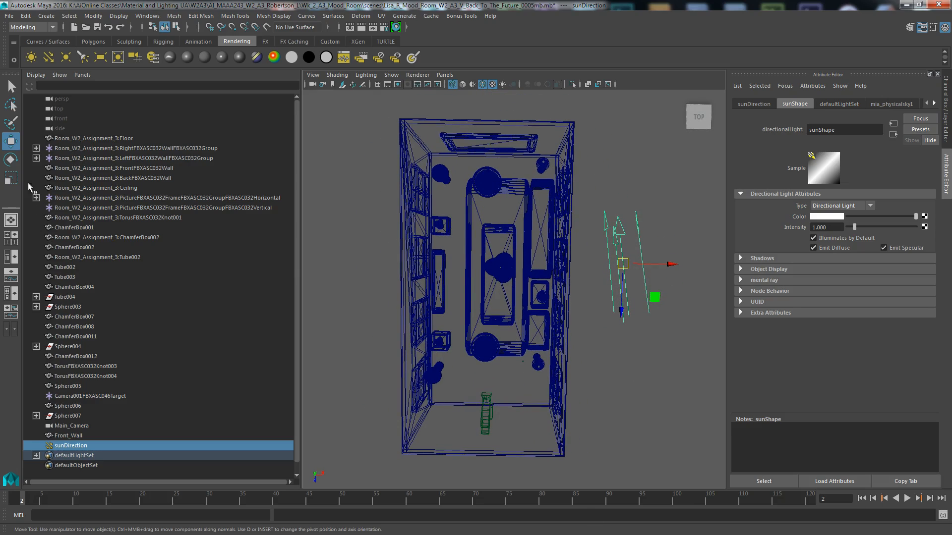
Rotate the sunDirection light so its arrows point toward the room's side windows.
key("e")
left_click_drag(603, 317, 692, 327)
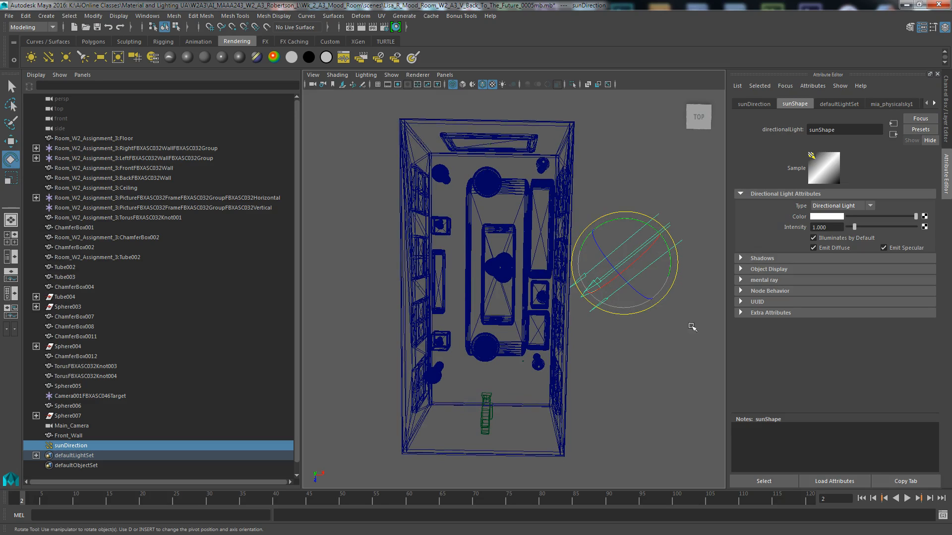
left_click(648, 308)
left_click(612, 269)
left_click(627, 314)
left_click(609, 276)
Raise the sunDirection light vertically to about ceiling height, working from the front view.
mouse_move(626, 312)
left_mouse_down("alt")
mouse_move(647, 380)
mouse_move(563, 321)
mouse_move(631, 325)
mouse_move(667, 361)
mouse_move(633, 316)
left_mouse_up("alt")
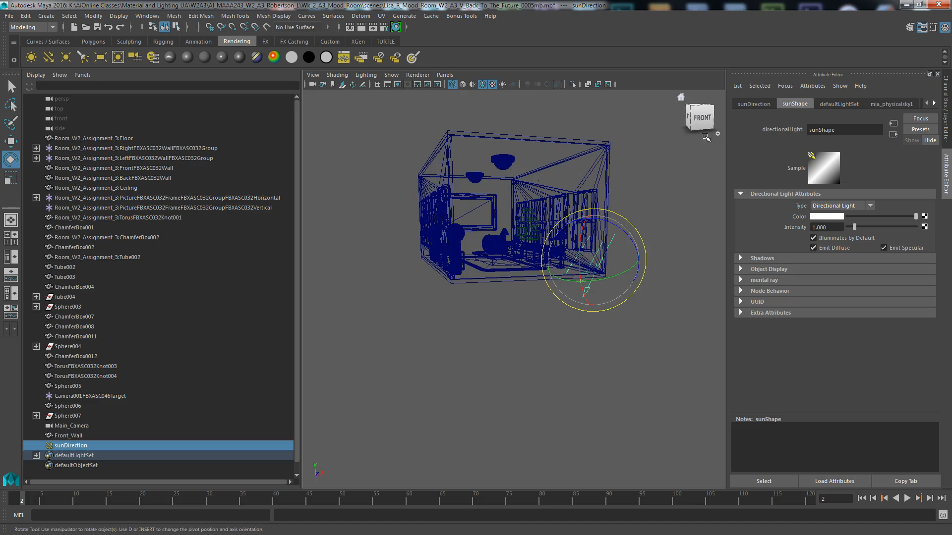
left_click(699, 117)
key("f")
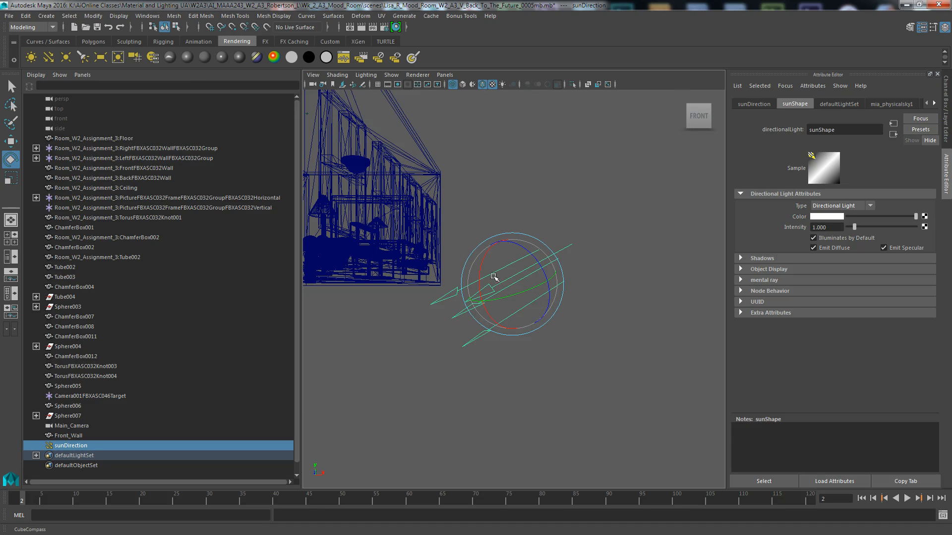
left_click(11, 141)
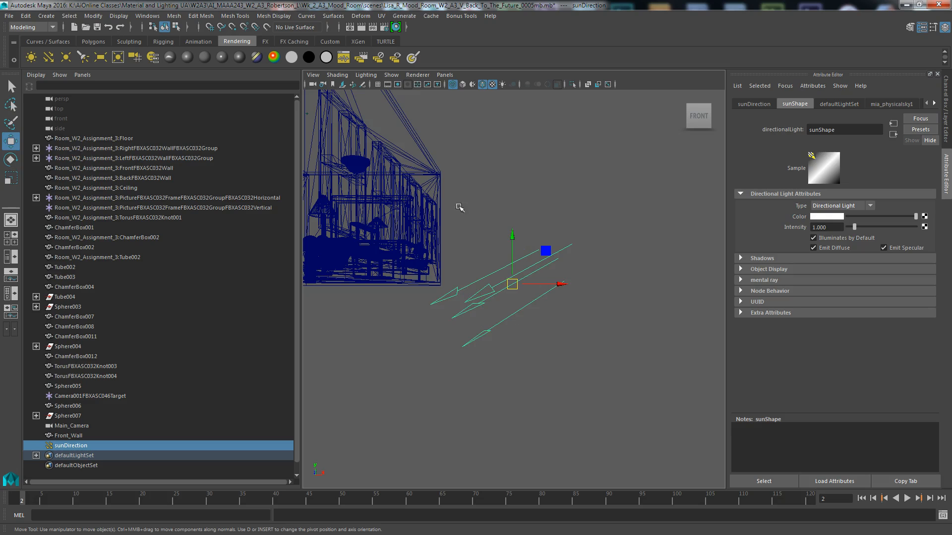
left_click_drag(512, 248, 513, 146)
left_click_drag(402, 381, 552, 351, "alt")
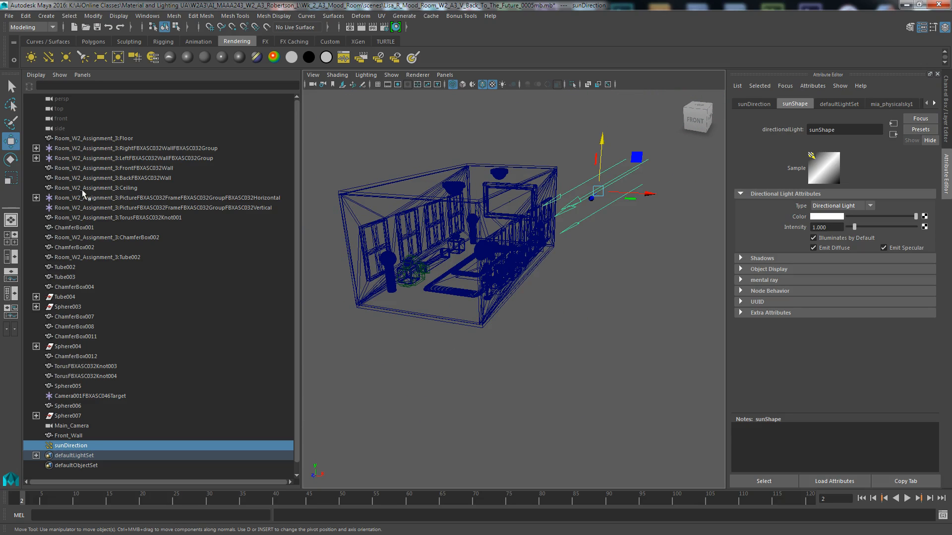
Refine the sunDirection light's rotation so it aims down through the side windows into the room.
left_click(11, 159)
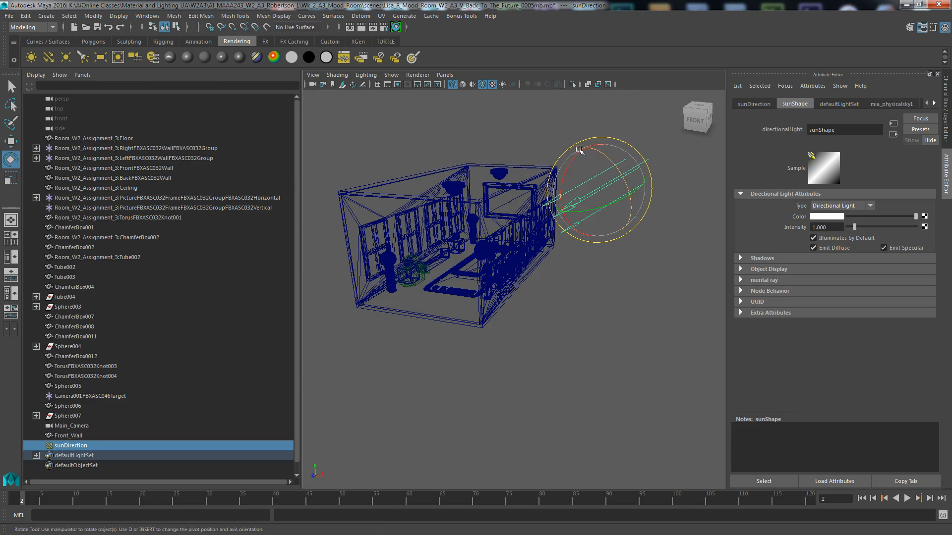
left_click_drag(577, 152, 568, 172)
left_click_drag(614, 322, 560, 377, "alt")
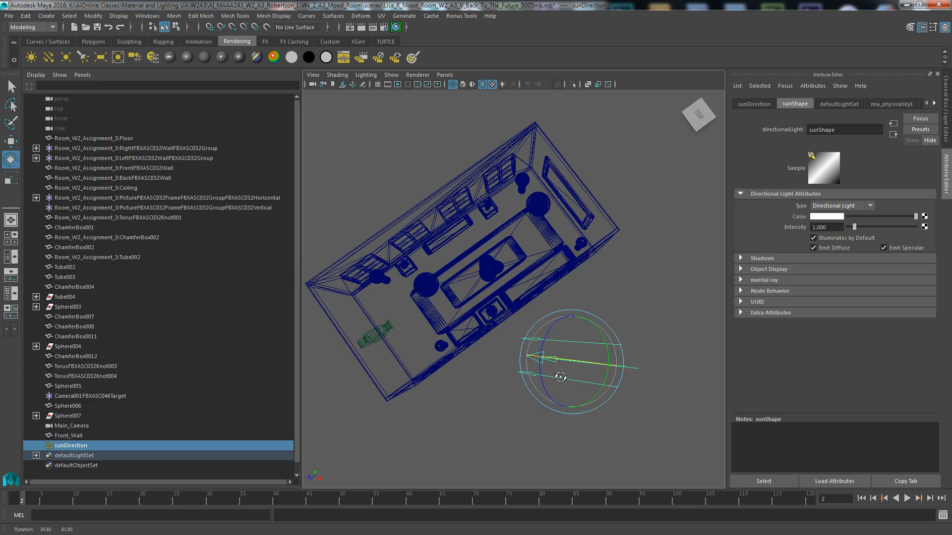
left_click(570, 416)
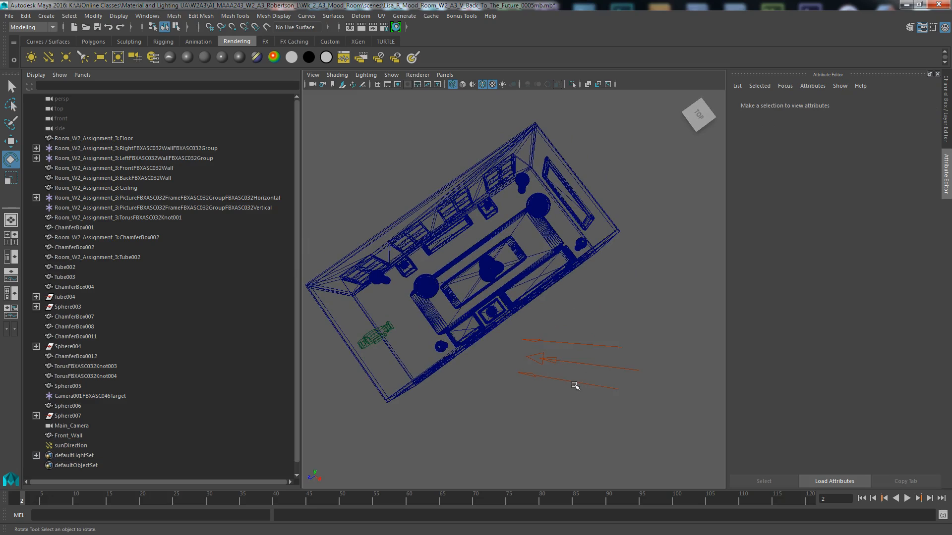
left_click(558, 367)
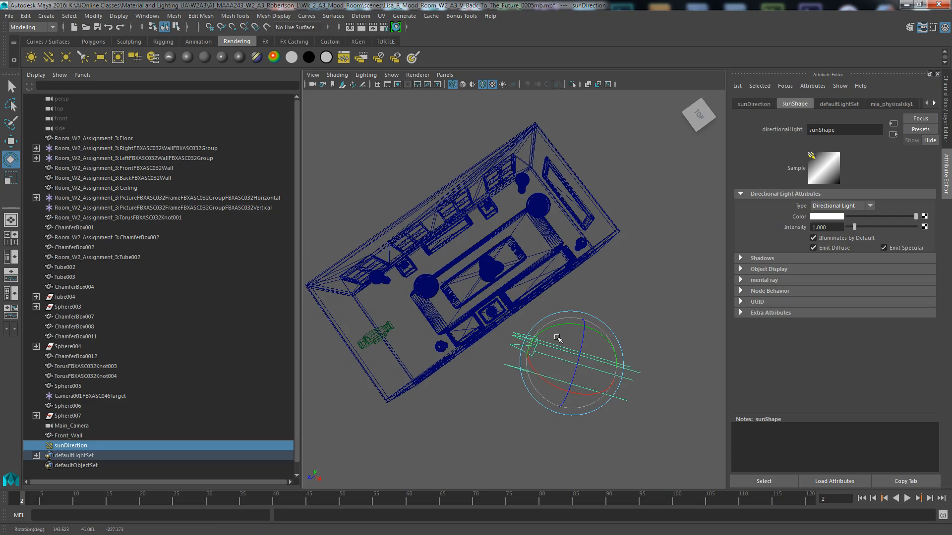
left_click_drag(558, 345, 574, 387)
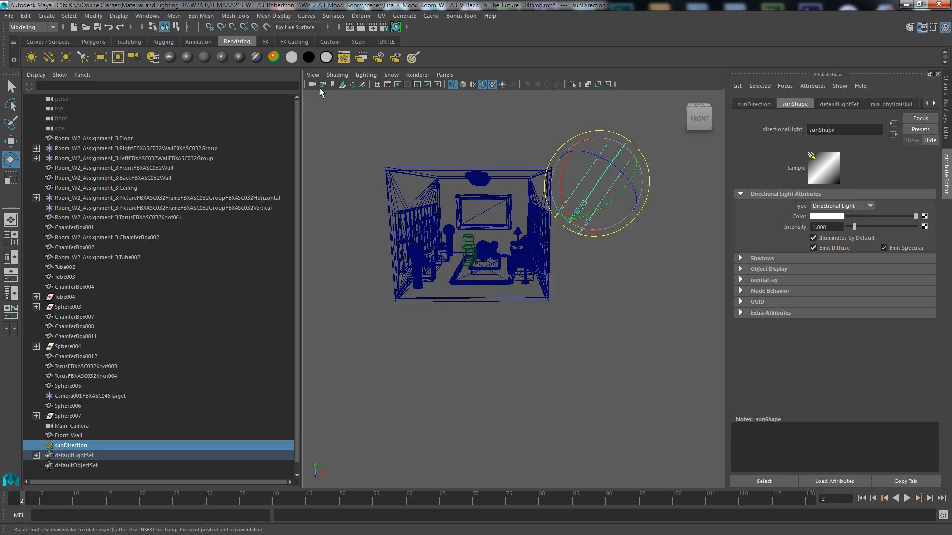
Switch the viewport to Main_Camera and test render the marked region in the Render View.
left_click(315, 77)
left_click(473, 24)
right_click(314, 85)
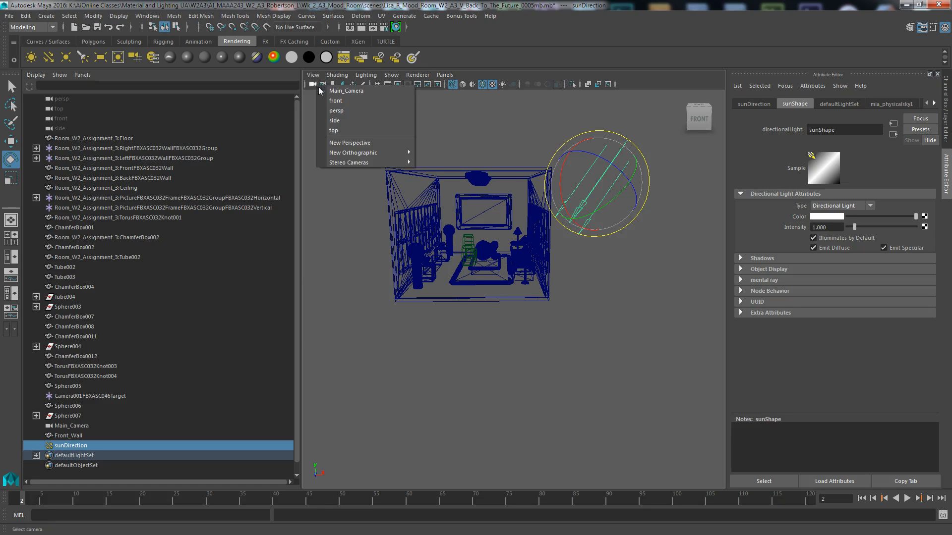
left_click(333, 91)
left_click(349, 27)
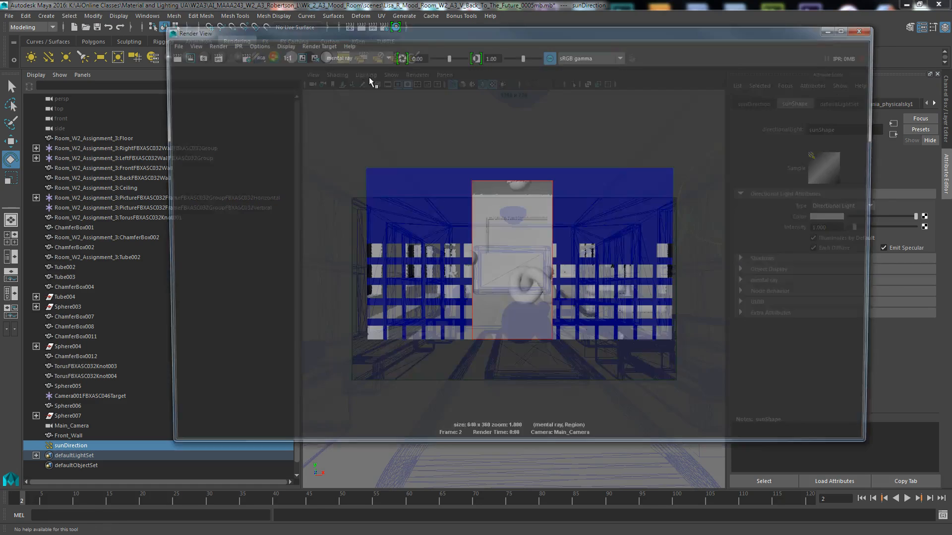
left_click_drag(448, 31, 427, 24)
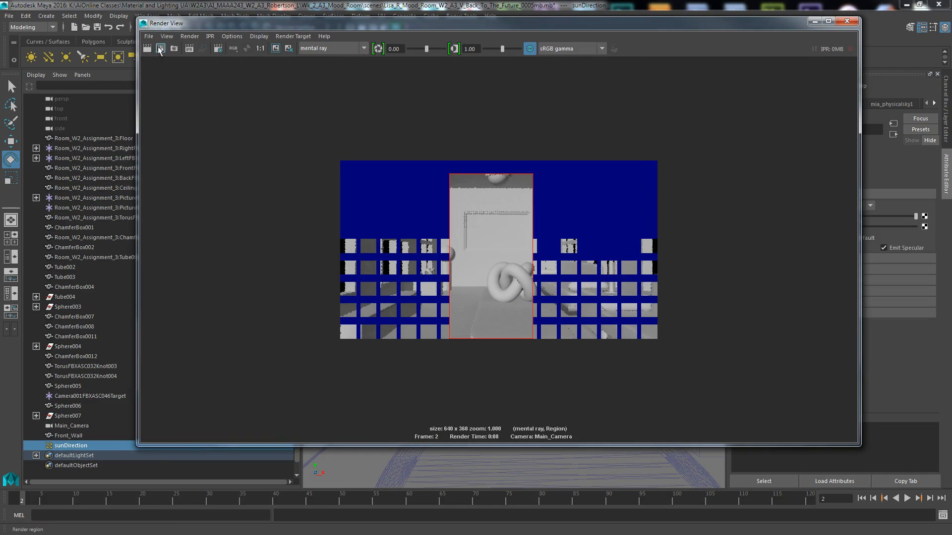
left_click(161, 49)
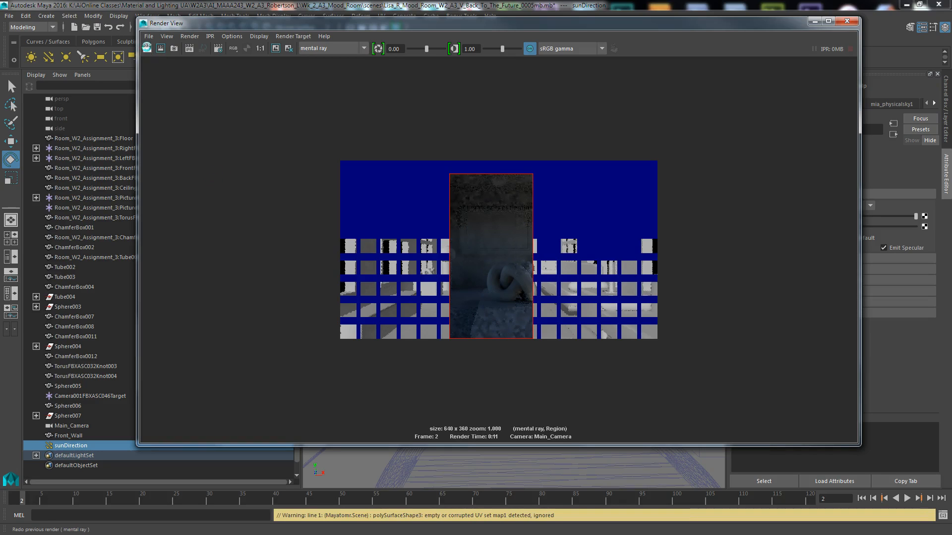
Render the full frame through Main_Camera, put the Render View away and deselect the sunDirection light.
left_click(147, 48)
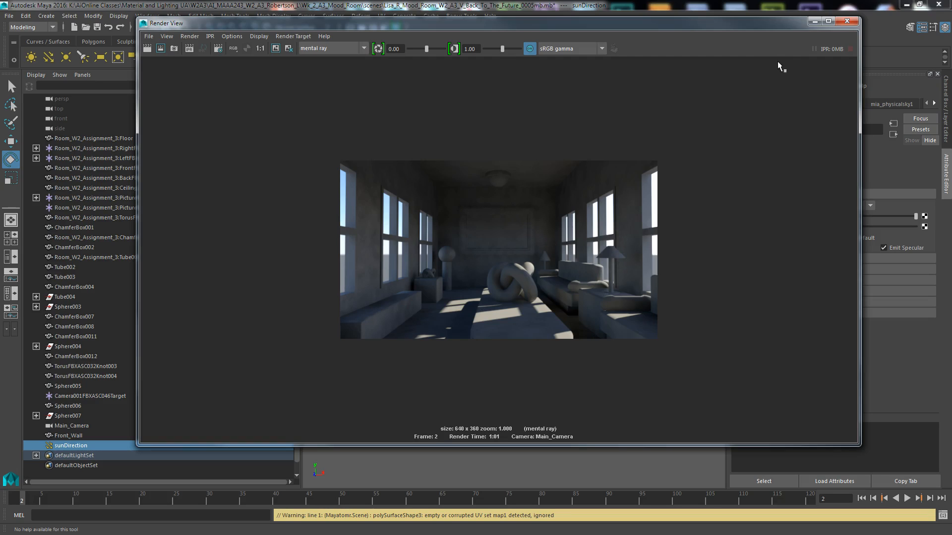
left_click(813, 21)
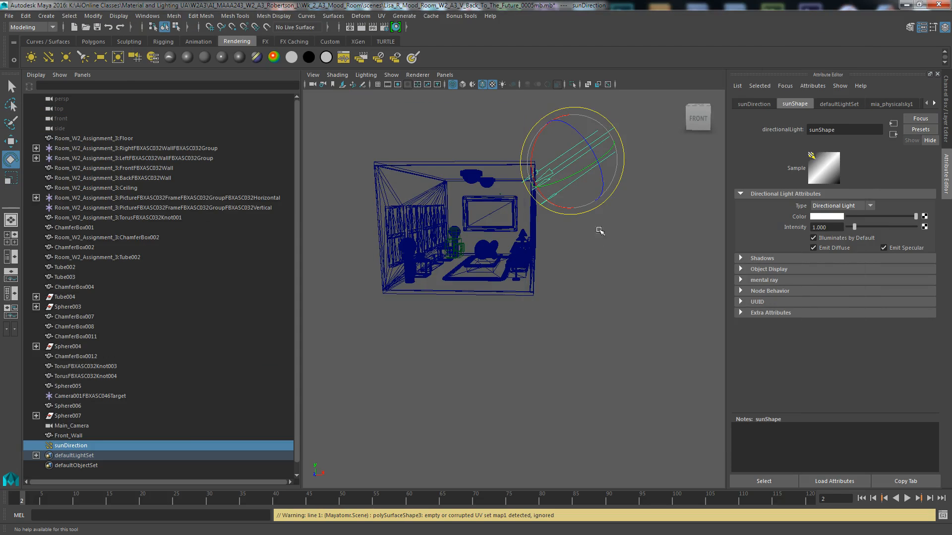
left_click(571, 269)
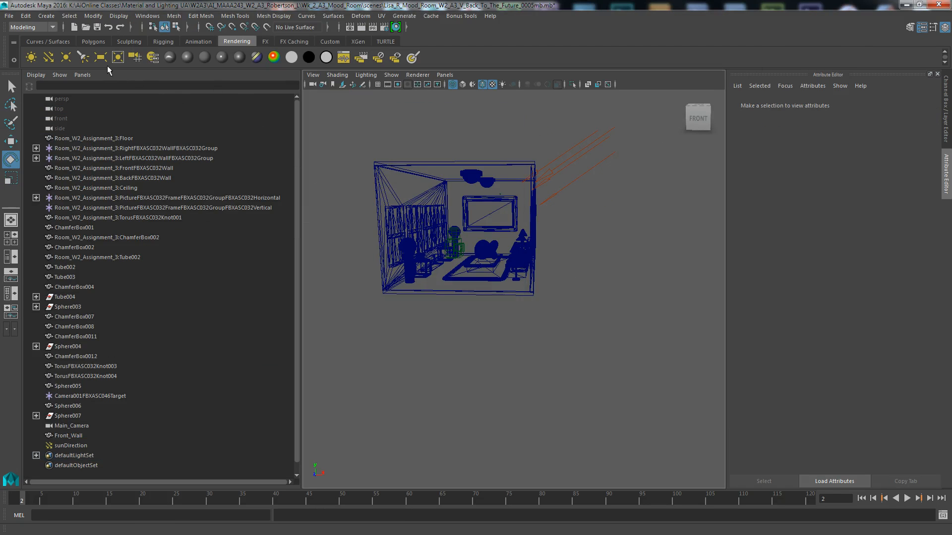
Create an area light, scale it uniformly to about 115, and open its transform attributes.
left_click(100, 58)
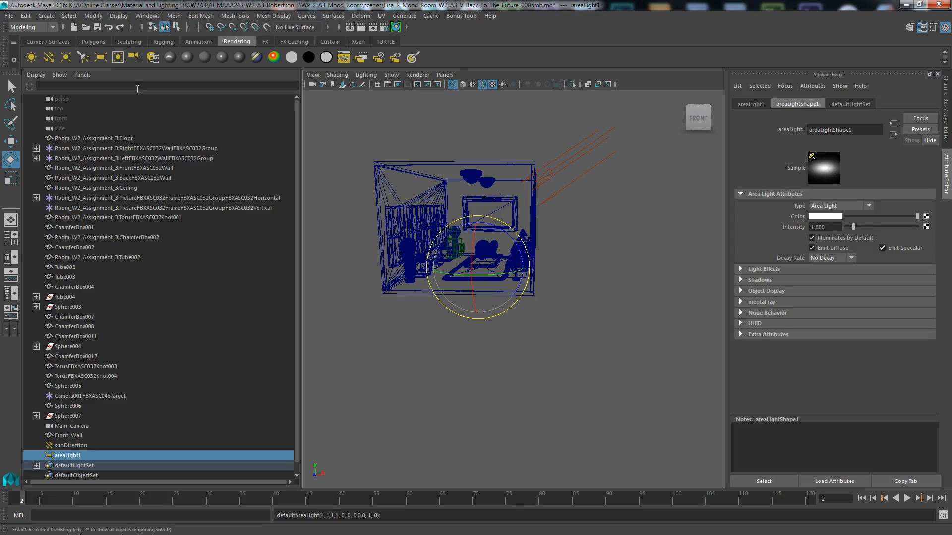
mouse_move(529, 393)
left_mouse_down("alt")
mouse_move(514, 391)
mouse_move(573, 376)
mouse_move(525, 397)
mouse_move(519, 384)
left_mouse_up("alt")
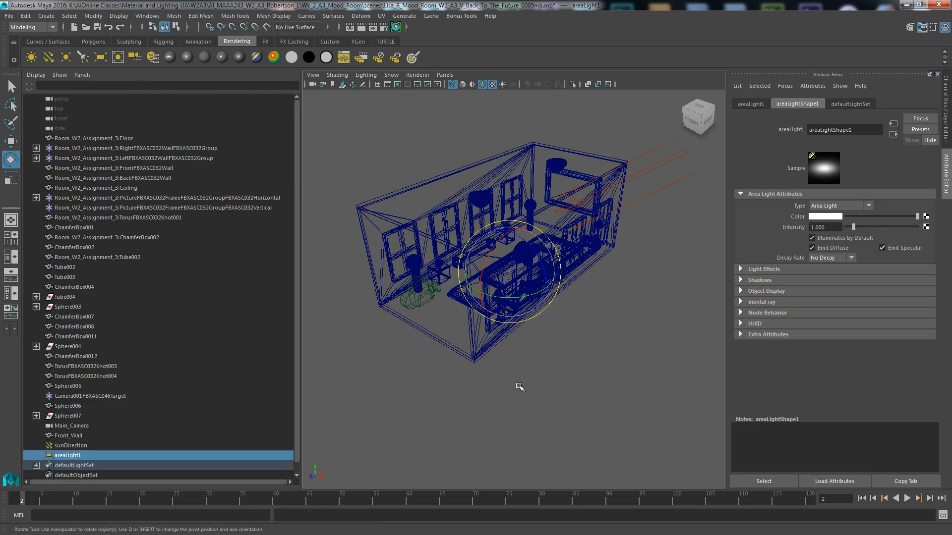
left_click(11, 178)
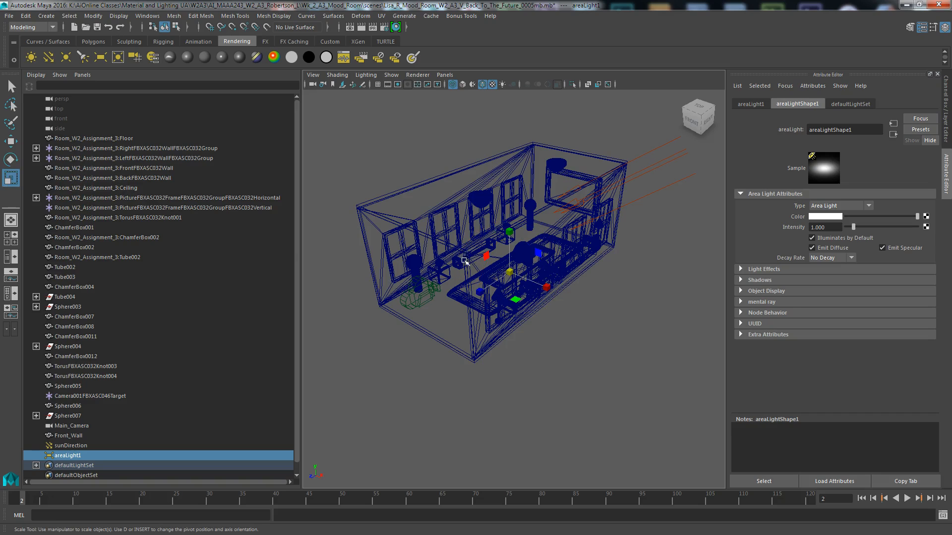
left_click_drag(509, 273, 559, 224)
left_click(750, 105)
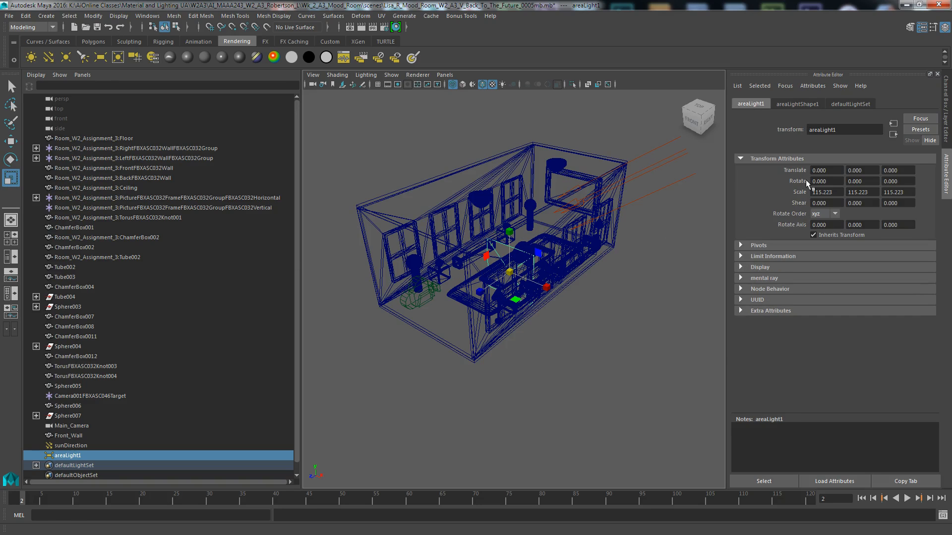
Try rotating the area light -90 degrees about X, and -90 degrees about Y with X reset to 0.
left_click(837, 182)
type("-90")
key("Return")
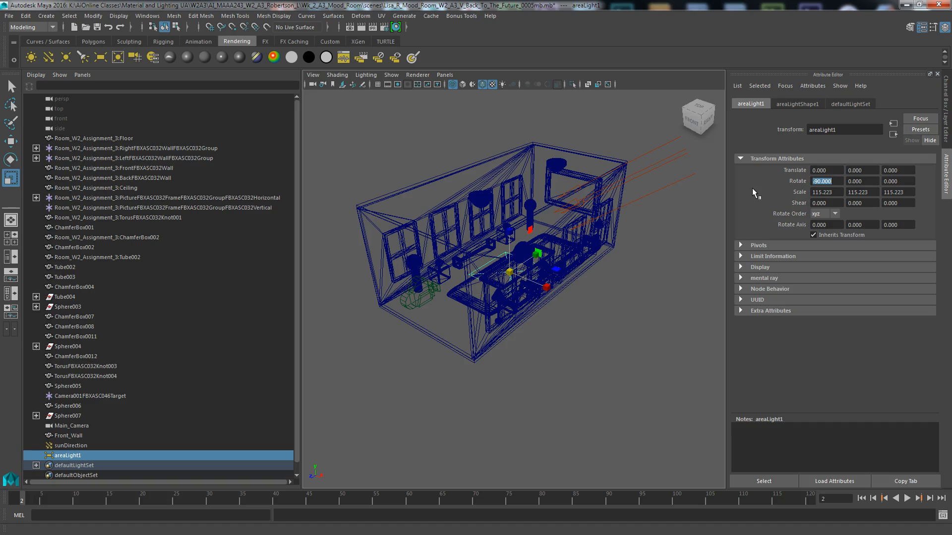
type("0")
key("Tab")
type("-90")
key("Return")
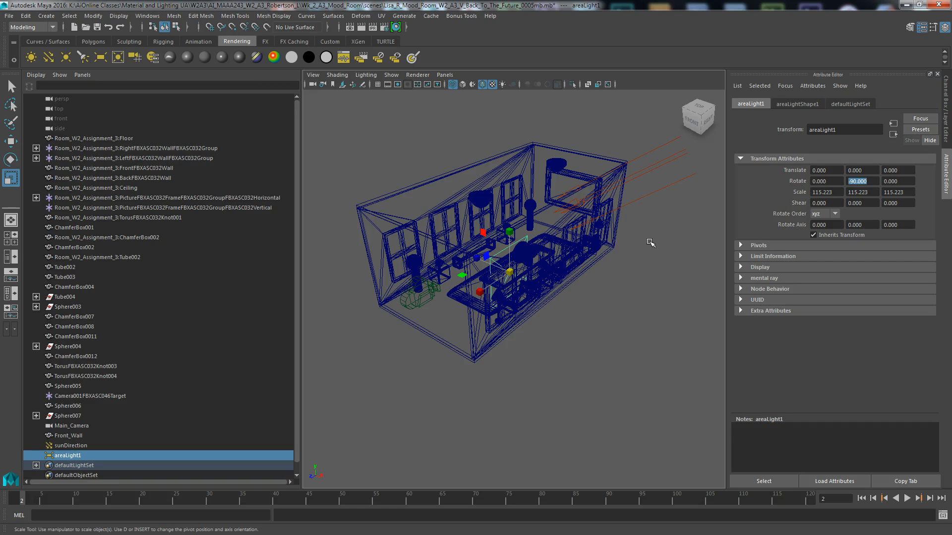
Set the area light's Y rotation to 90 degrees.
left_click_drag(569, 344, 593, 367, "alt")
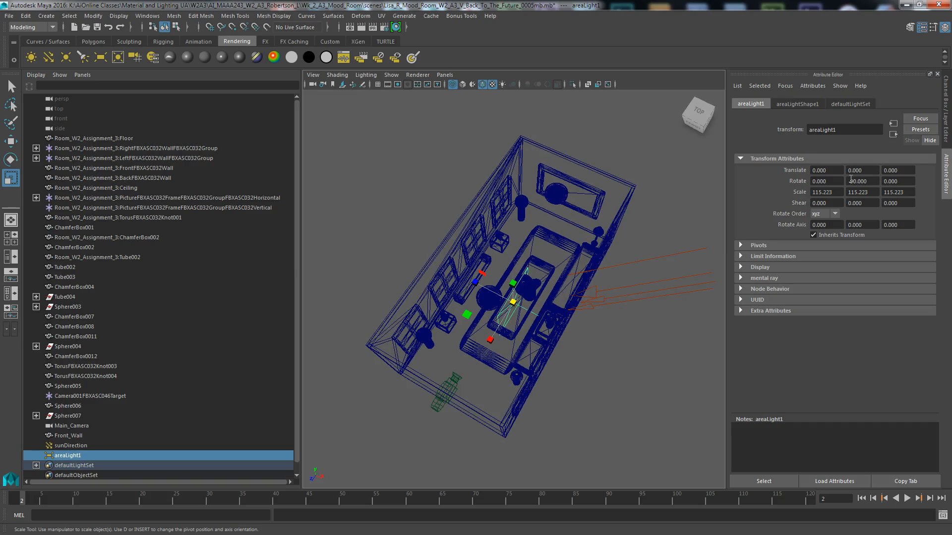
double_click(871, 182)
type("90")
key("Return")
Move the area light along X to about 239, just outside the right window wall of the room.
left_click(11, 143)
left_click_drag(530, 311, 588, 332)
mouse_move(581, 375)
left_mouse_down("alt")
mouse_move(590, 393)
mouse_move(588, 360)
left_mouse_up("alt")
left_click_drag(656, 240, 551, 346, "alt")
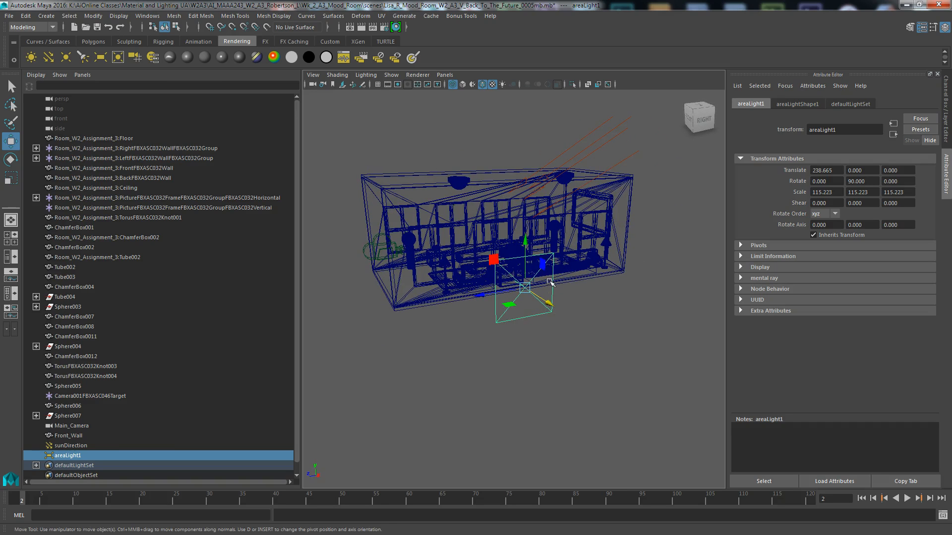
Show the room shaded and raise the area light to about 151 in Y, level with the windows.
left_click(461, 83)
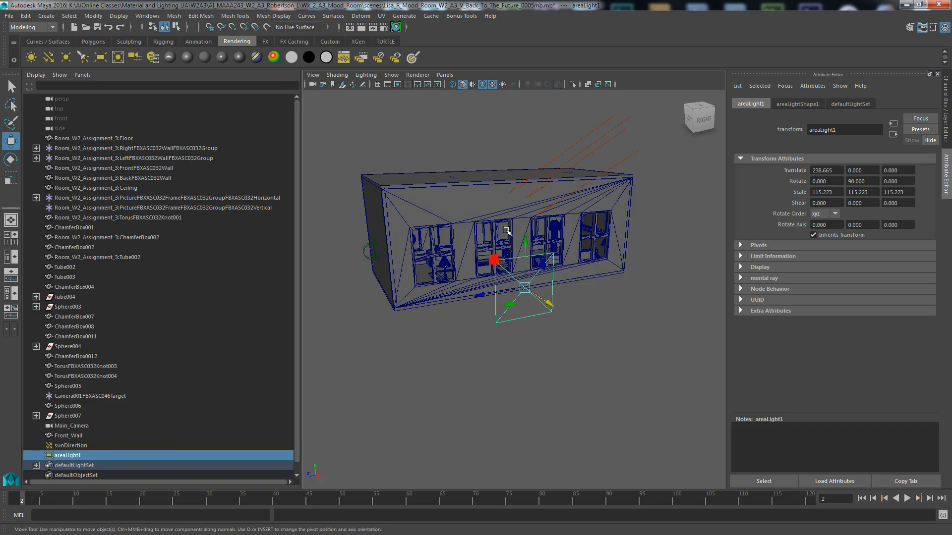
mouse_move(530, 221)
left_mouse_down()
mouse_move(541, 271)
mouse_move(527, 231)
left_mouse_up()
left_click(530, 318)
scroll(517, 305, "up", 3)
left_click_drag(495, 350, 486, 340, "alt")
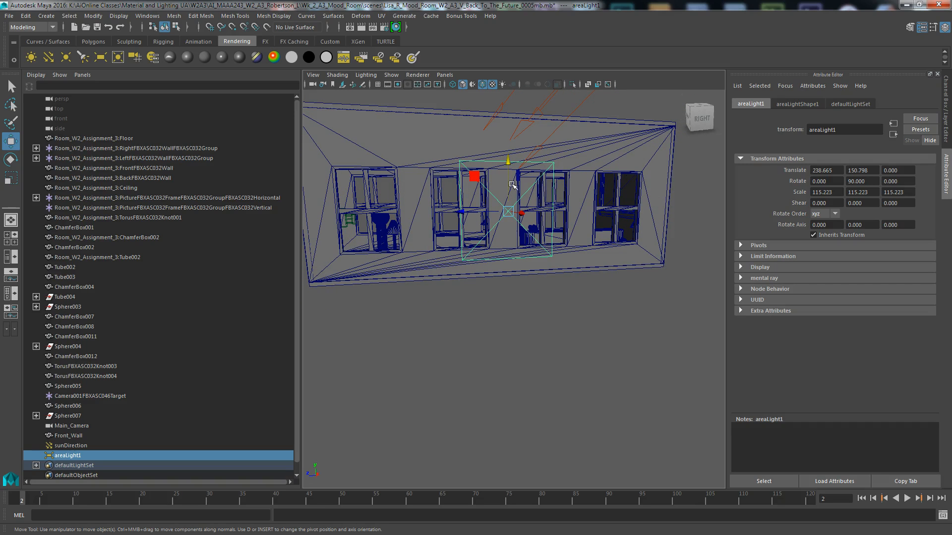
Scale the area light to about 378 in X and 95 in Y to cover all four windows, centring it at about 8.5 in Z.
left_click(10, 177)
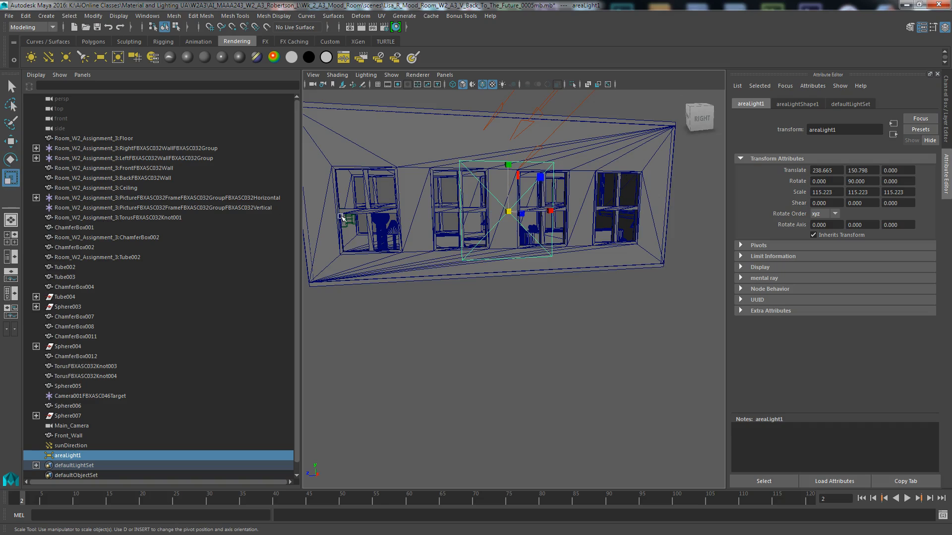
left_click(509, 180)
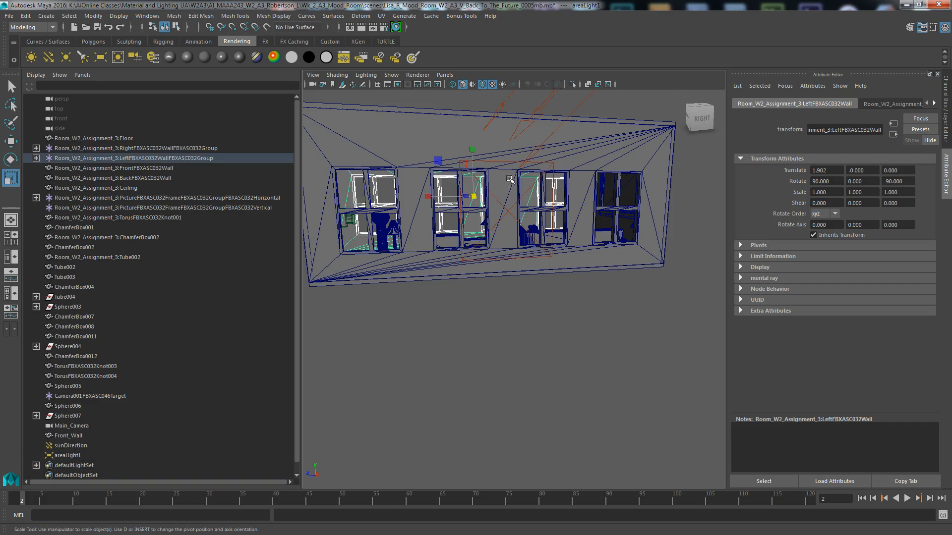
left_click(501, 203)
mouse_move(508, 165)
left_mouse_down()
mouse_move(512, 175)
mouse_move(509, 164)
left_mouse_up()
left_click_drag(549, 213, 638, 202)
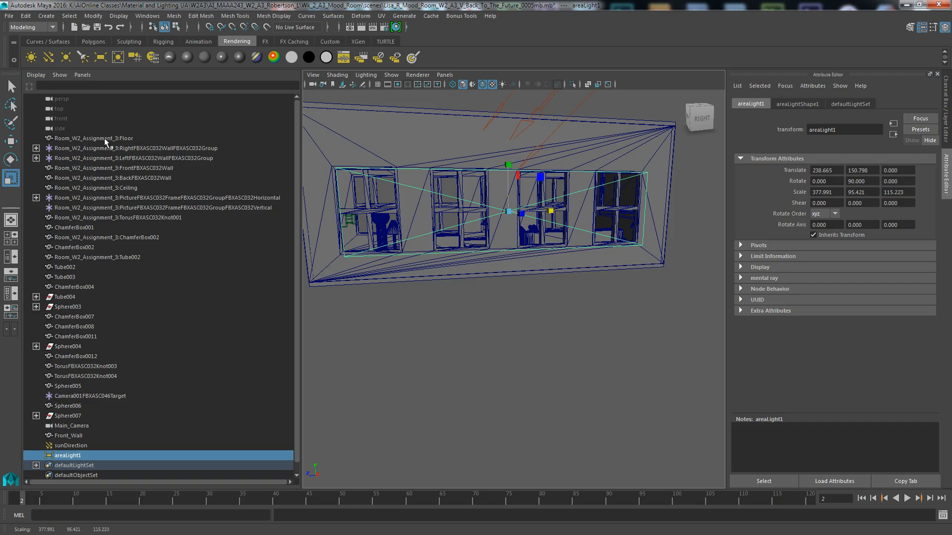
left_click(10, 142)
left_click_drag(473, 213, 465, 217)
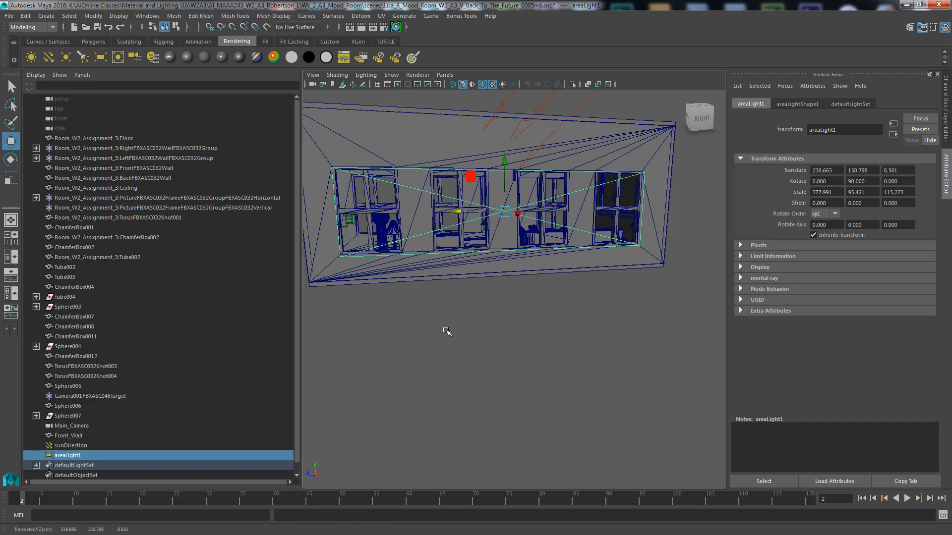
Duplicate the area light once as an instance with Duplicate Special, leaving the transform offsets at zero.
left_click_drag(424, 361, 479, 369, "alt")
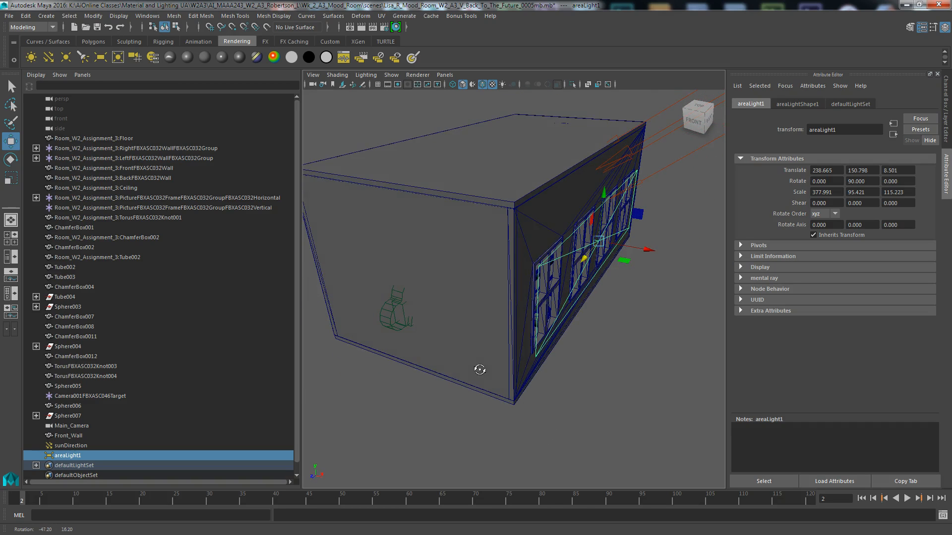
left_click(25, 15)
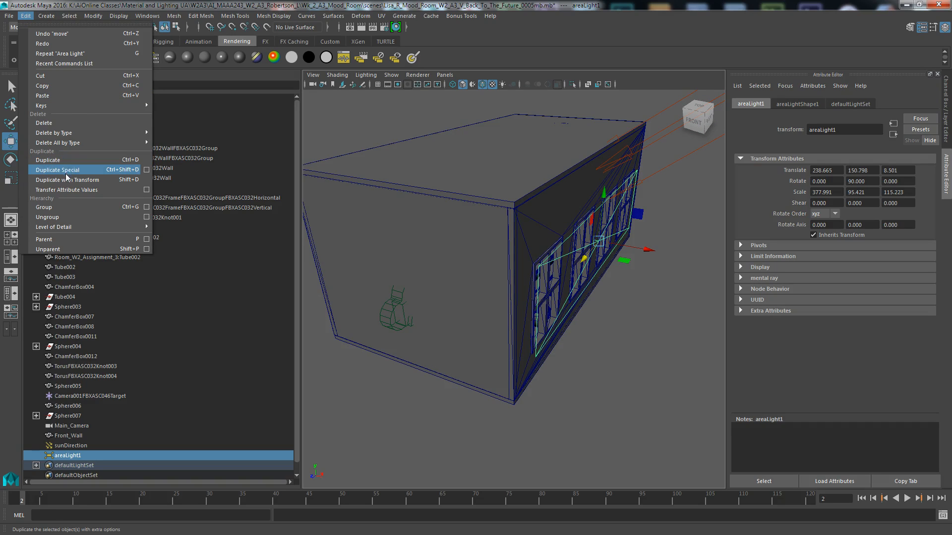
left_click(147, 170)
left_click(695, 110)
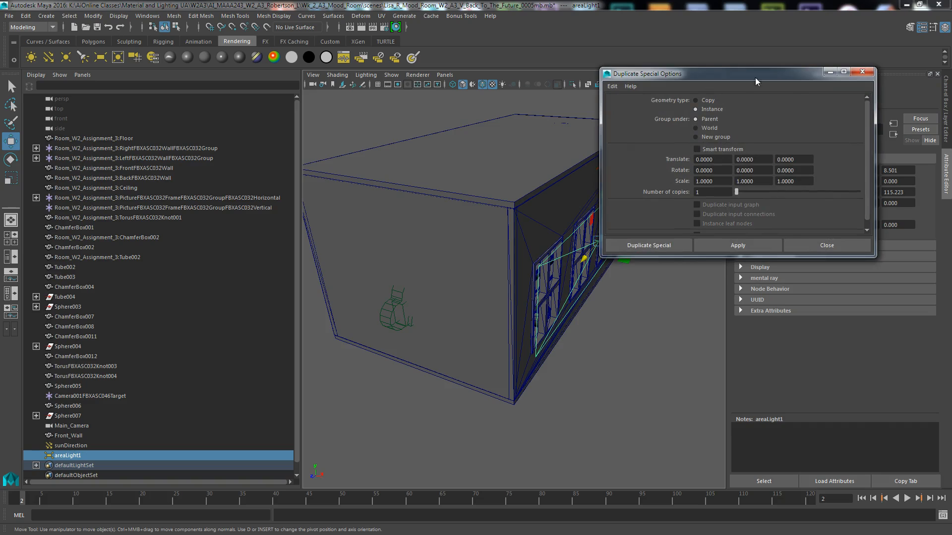
left_click_drag(754, 77, 890, 80)
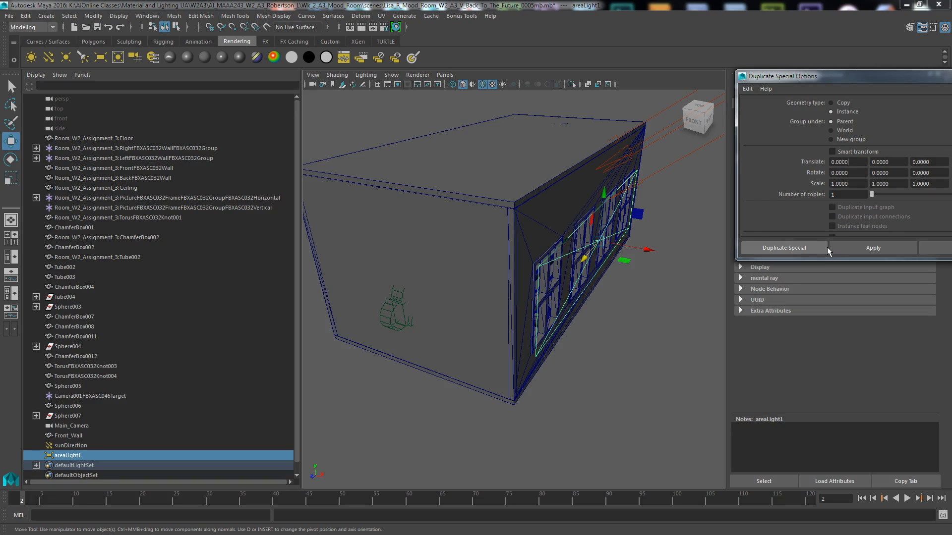
left_click_drag(819, 74, 718, 64)
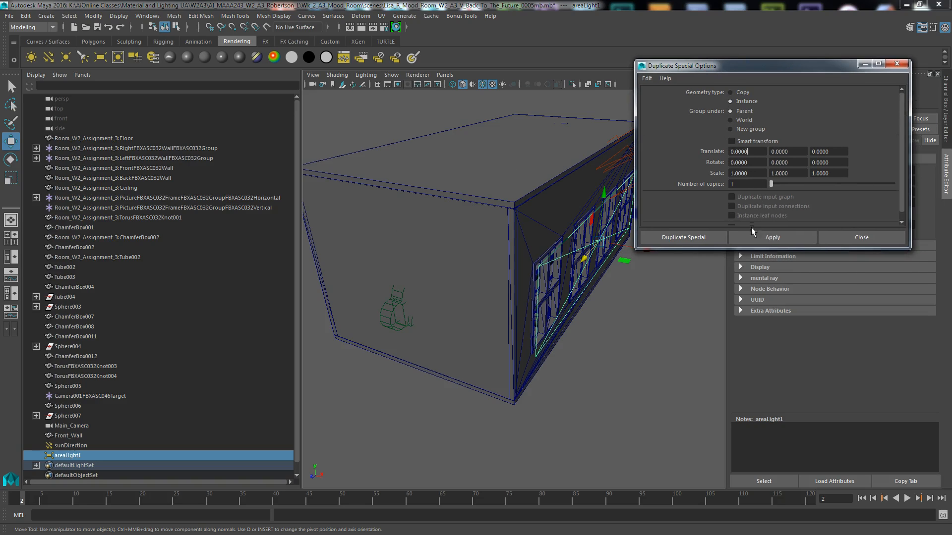
left_click(764, 236)
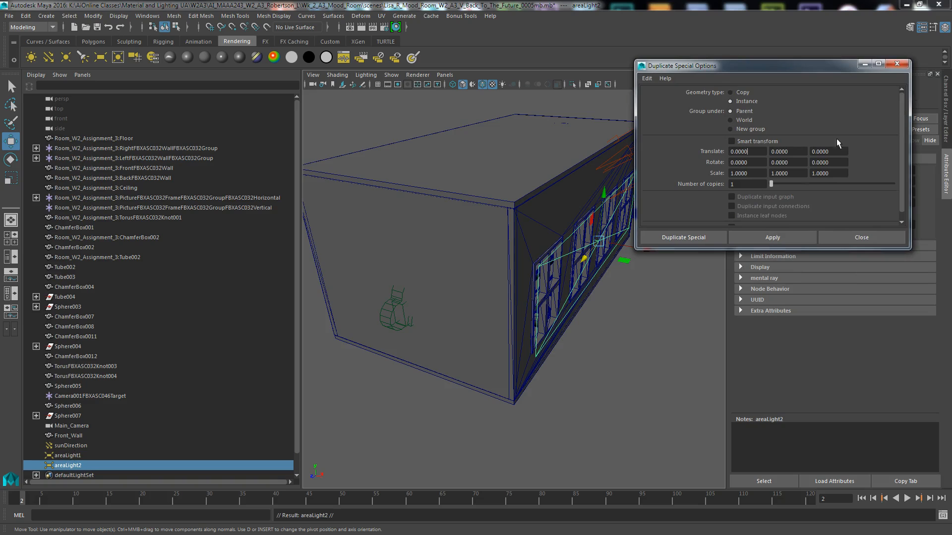
left_click(895, 65)
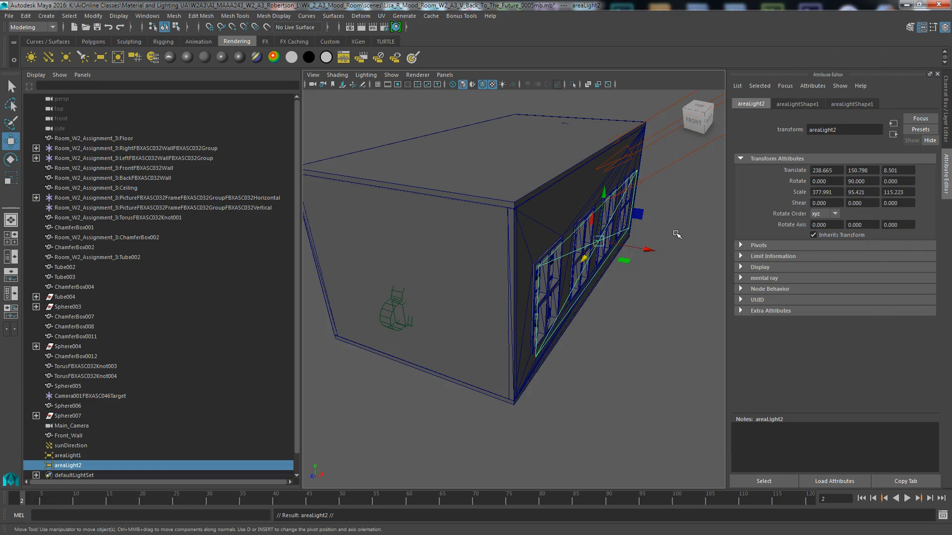
Move the instanced light along X to about -498, beyond the opposite window wall, and set its X rotation to 180 degrees.
left_click_drag(644, 246, 399, 240)
left_click_drag(400, 452, 446, 436, "alt")
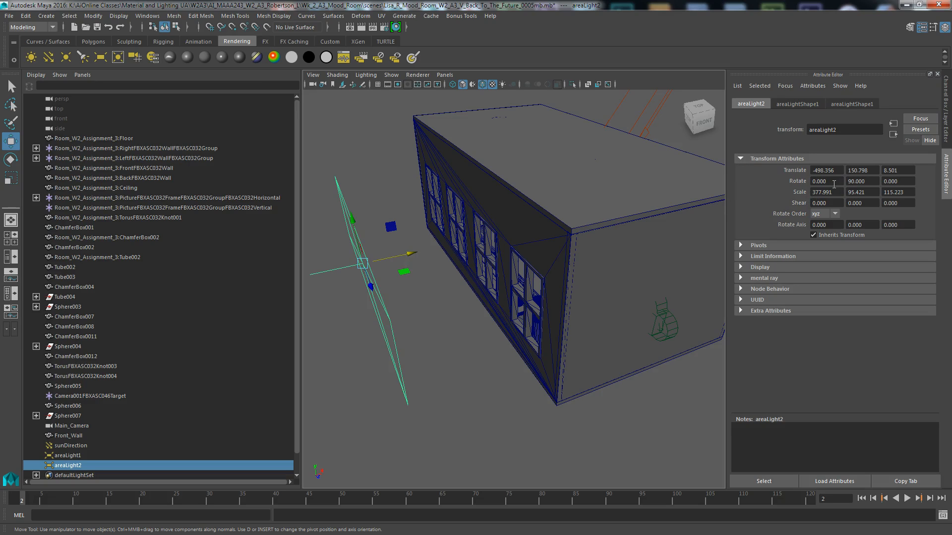
left_click_drag(836, 181, 803, 185)
type("180")
key("Return")
Reselect the instanced light and move it closer to the opposite windows, to about -236 in X.
left_click(490, 383)
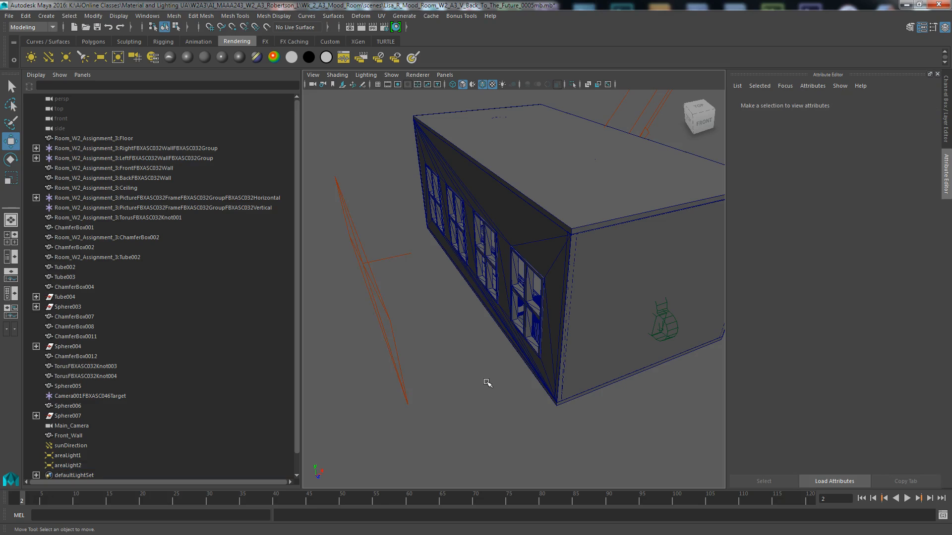
left_click(381, 296)
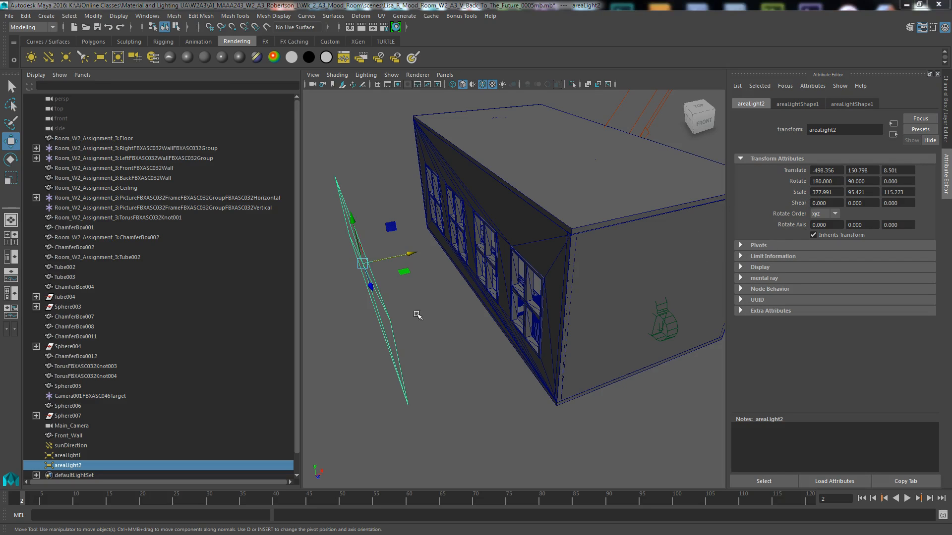
left_click_drag(386, 293, 384, 301, "alt")
left_click_drag(400, 267, 492, 223)
left_click_drag(463, 405, 415, 325, "alt")
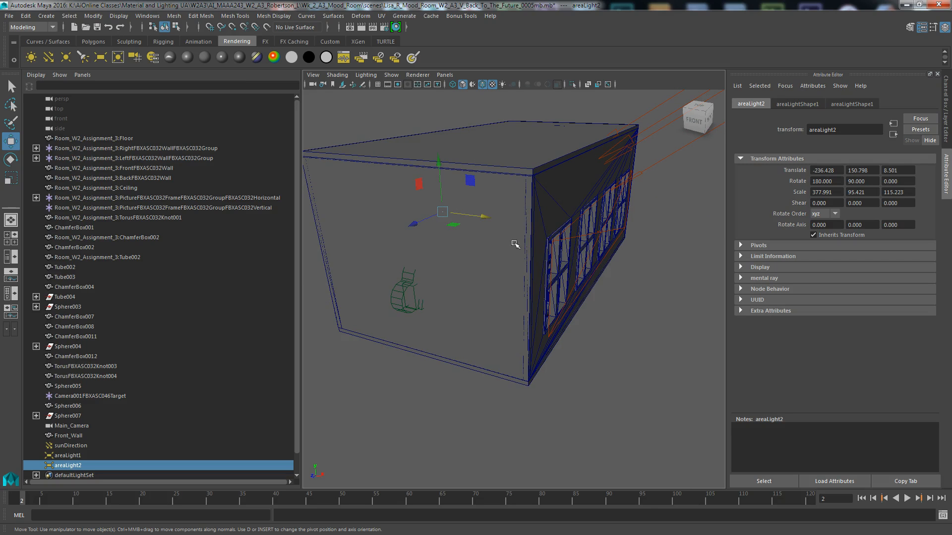
mouse_move(409, 399)
left_mouse_down("alt")
mouse_move(499, 391)
mouse_move(406, 413)
left_mouse_up("alt")
Test render the room through Main_Camera with both area lights, review the image and put the Render View away.
left_click(598, 256)
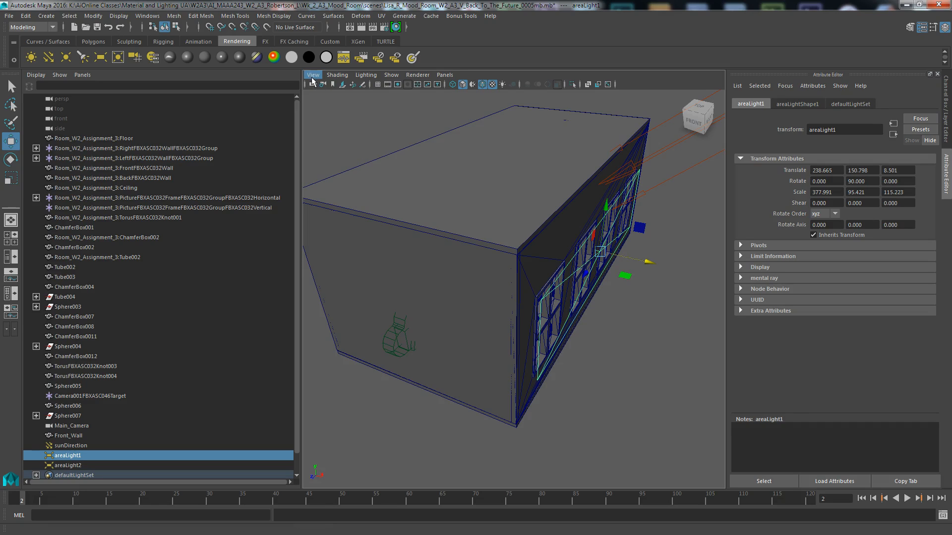
left_click(349, 26)
left_click_drag(395, 27, 381, 17)
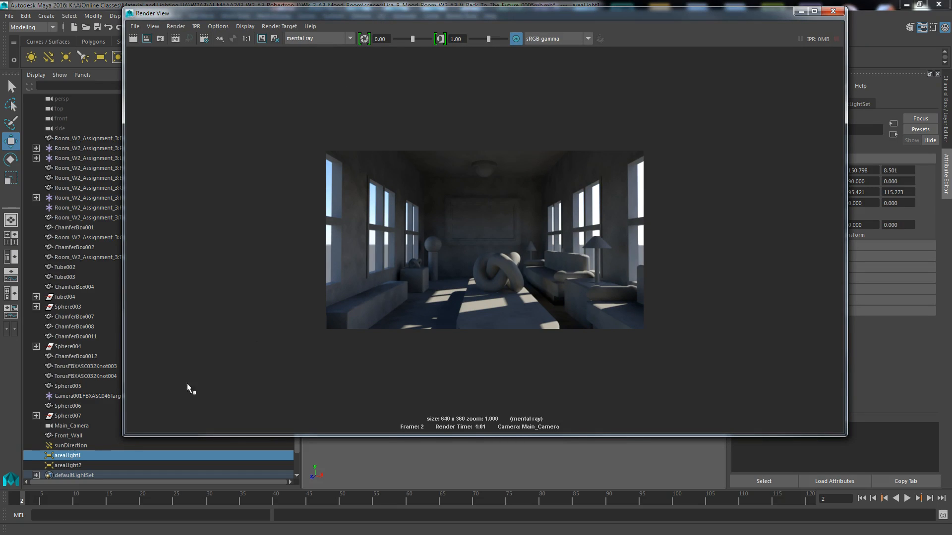
left_click(16, 499)
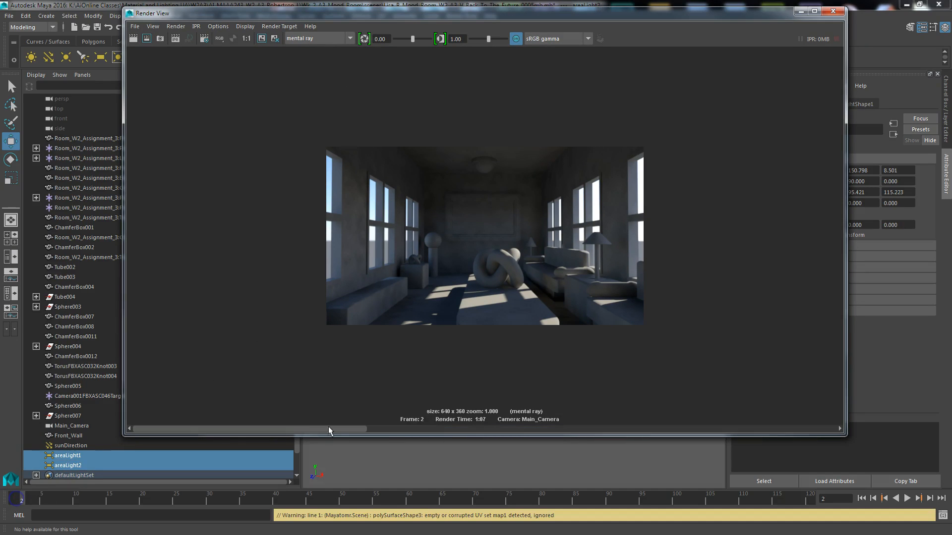
left_click_drag(330, 430, 228, 444)
left_click(800, 11)
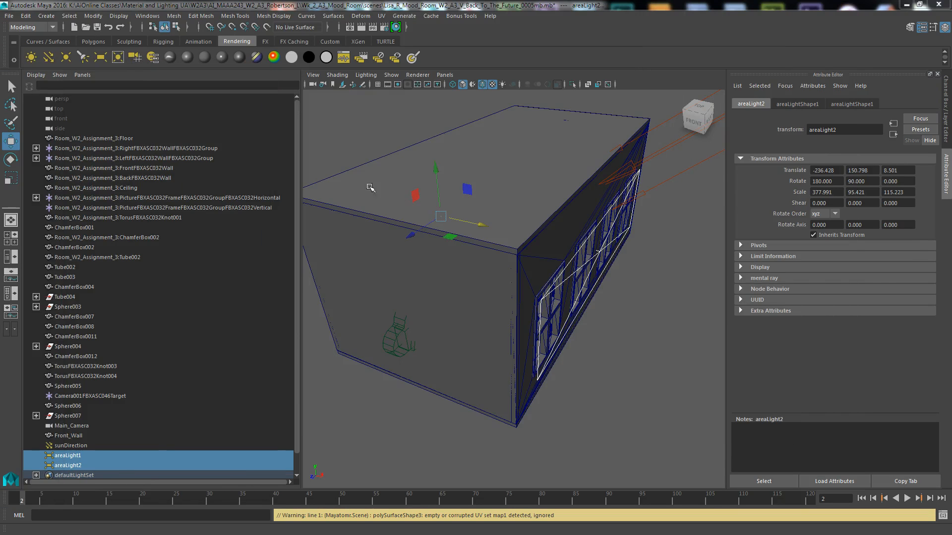
Enable Use Light Shape in the first area light's mental ray attributes and show its Custom Shaders settings.
left_click(664, 244)
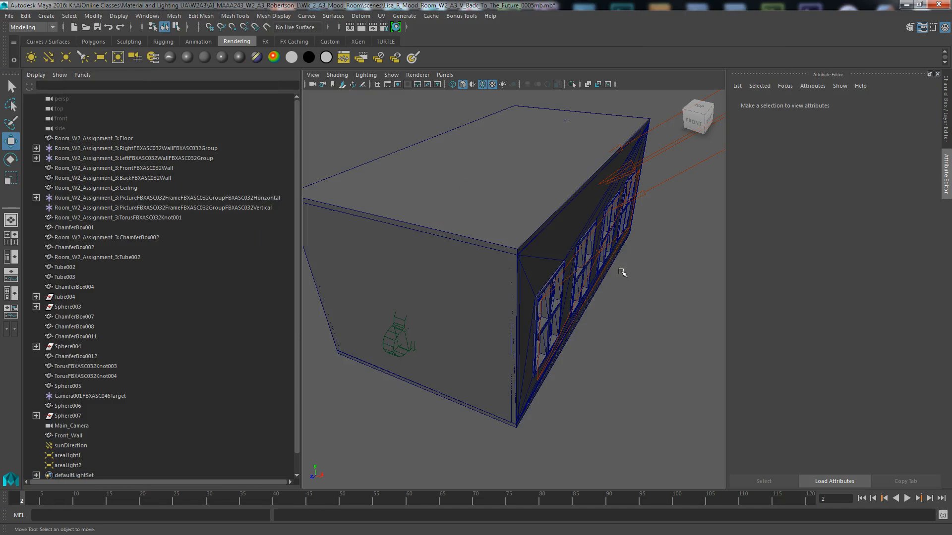
left_click(601, 253)
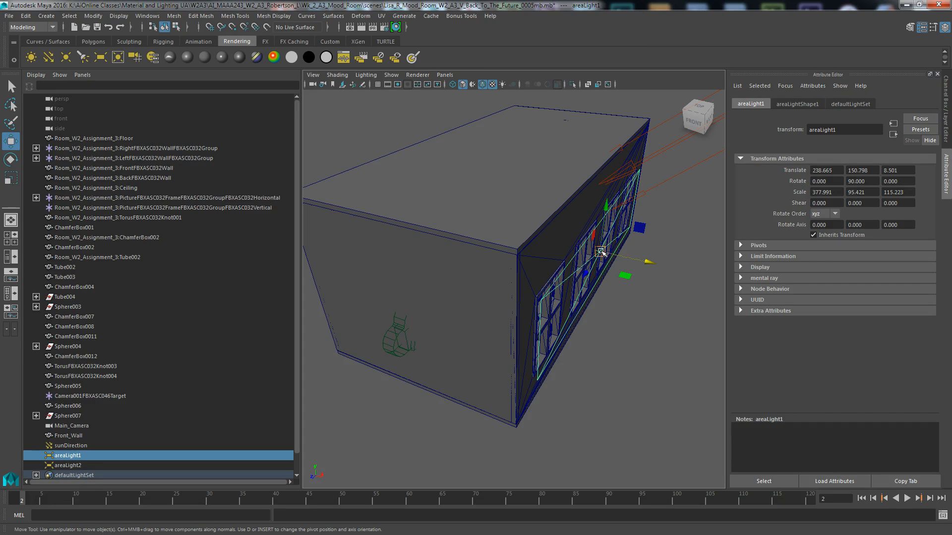
left_click(789, 104)
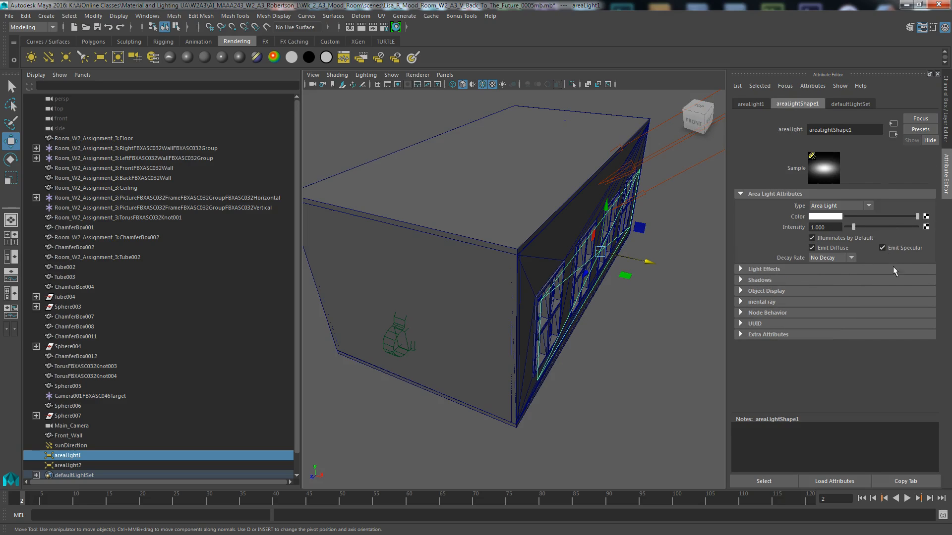
left_click(782, 302)
scroll(768, 330, "down", 3)
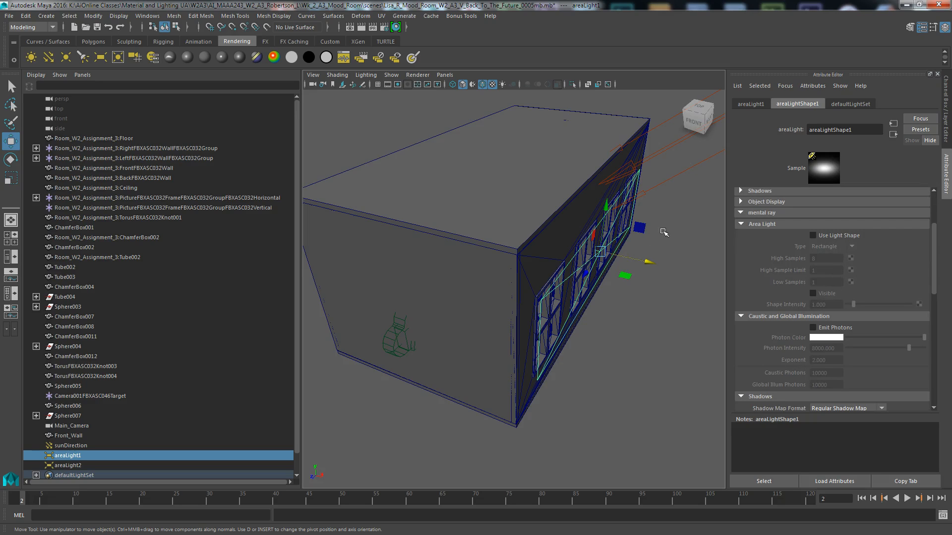
left_click(813, 236)
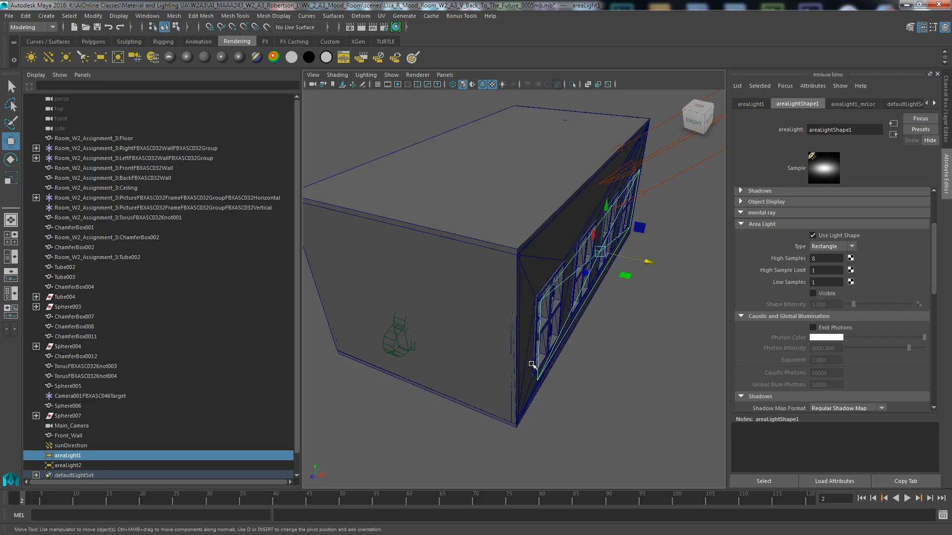
left_click_drag(935, 261, 915, 378)
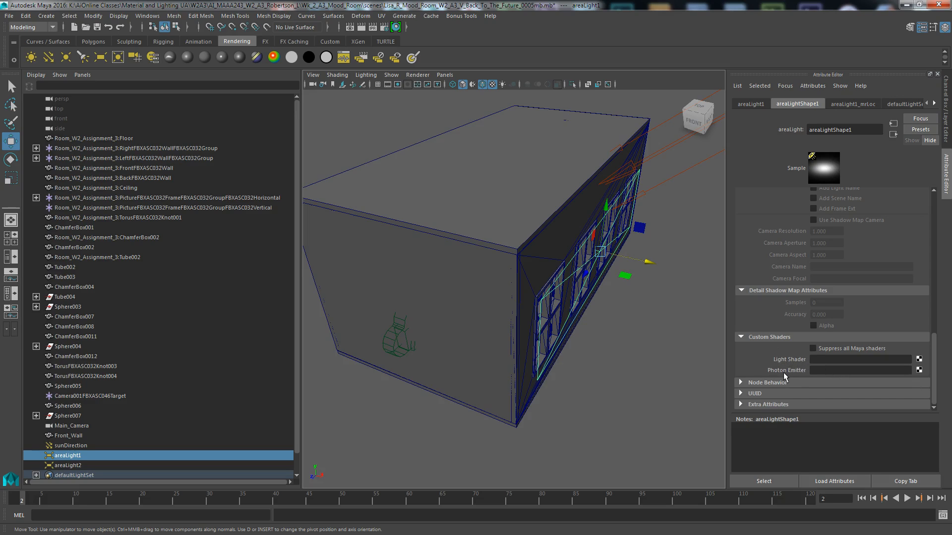
Create a mia_portal_light node from the MentalRay Lights category in the Node Editor.
left_click(147, 15)
left_click(165, 113)
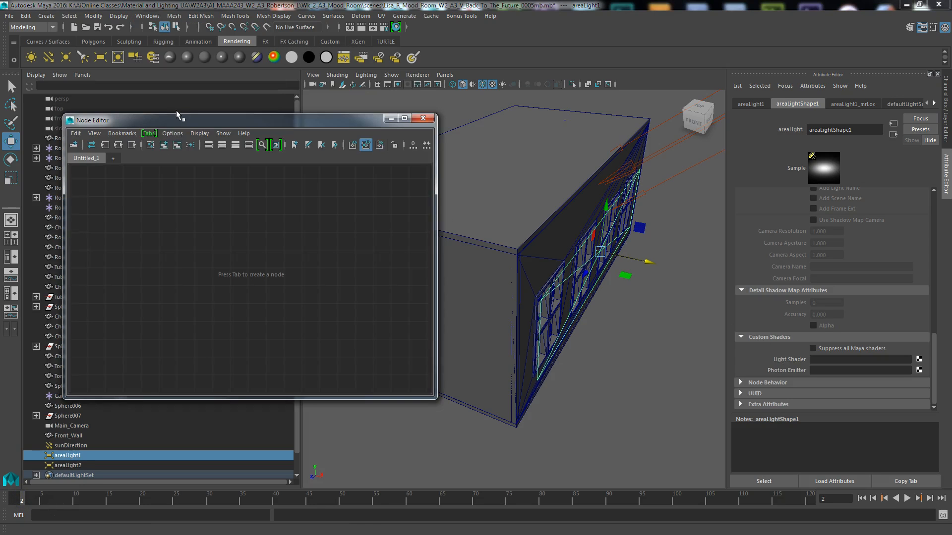
left_click_drag(182, 122, 279, 69)
right_click(331, 229)
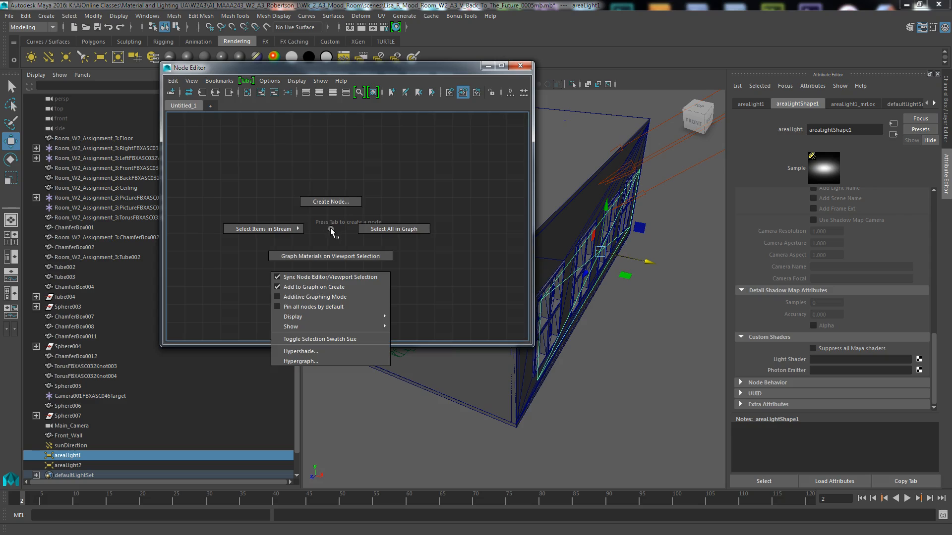
left_click(330, 202)
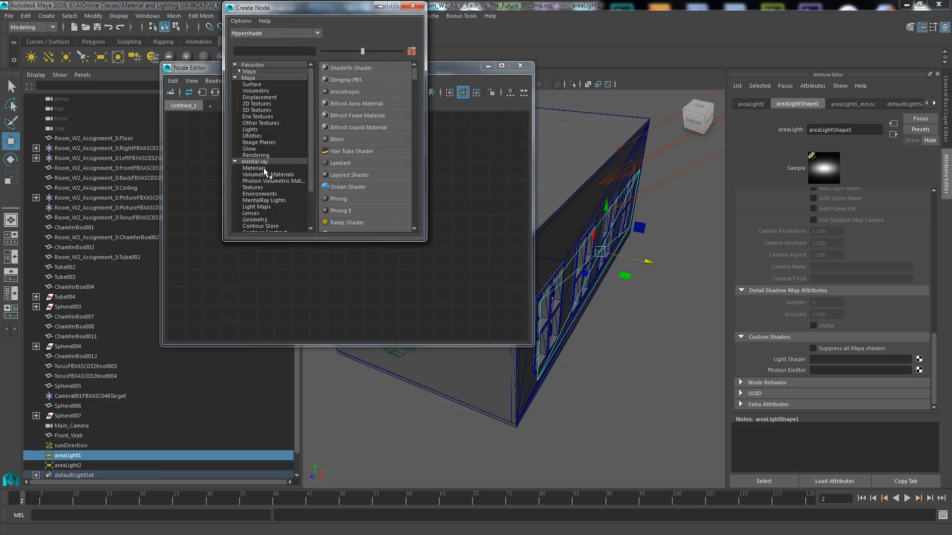
left_click(264, 200)
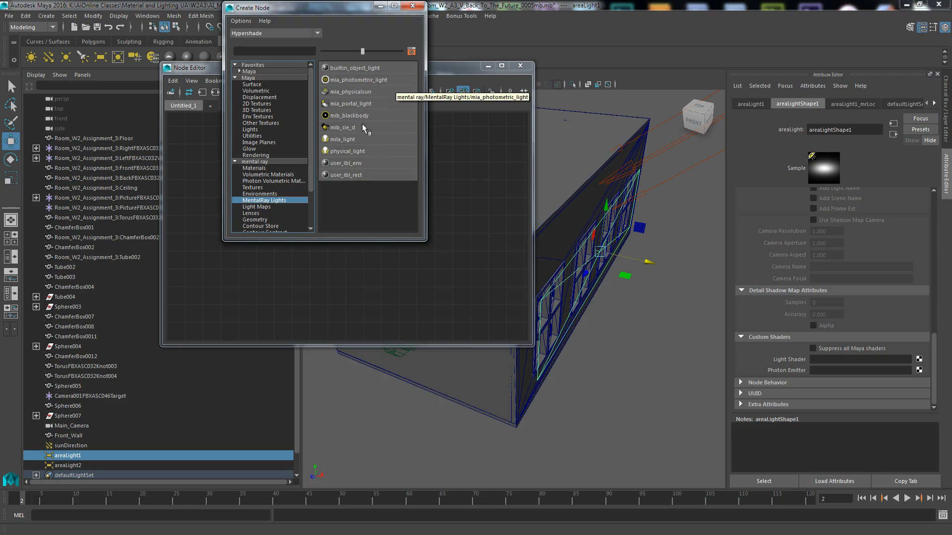
left_click_drag(358, 10, 322, 30)
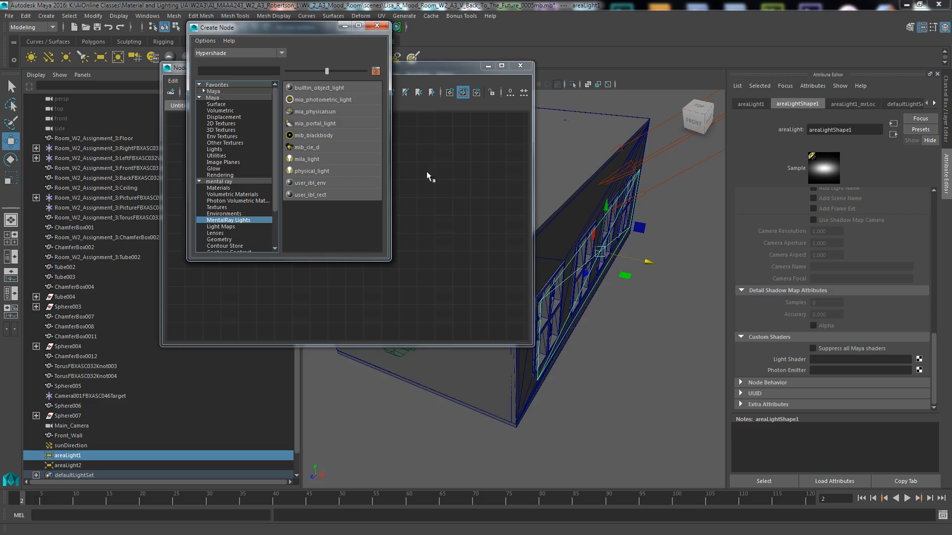
left_click(311, 124)
left_click(378, 26)
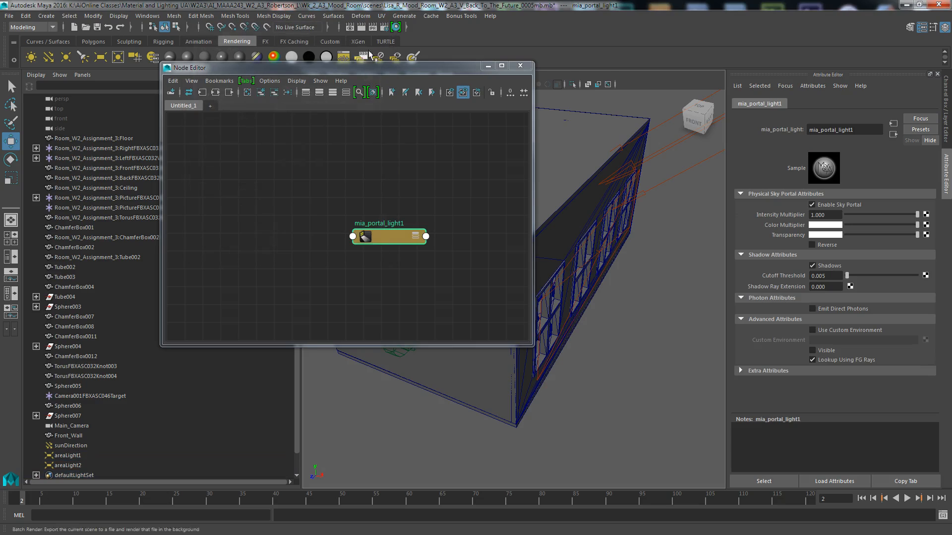
Connect the portal light node to the first area light as both Light Shader and Photon Emitter, check its attributes and put the Node Editor away.
left_click(599, 254)
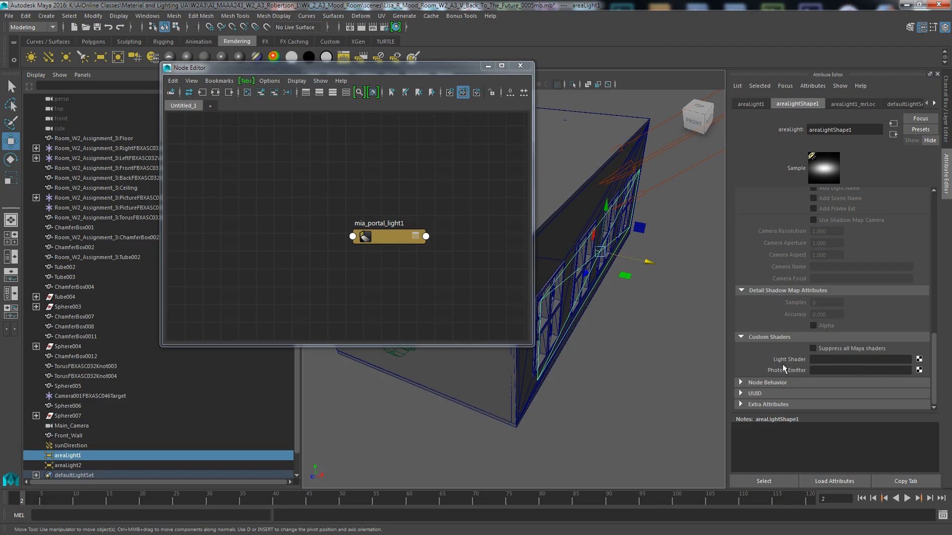
middle_click_drag(392, 235, 787, 351)
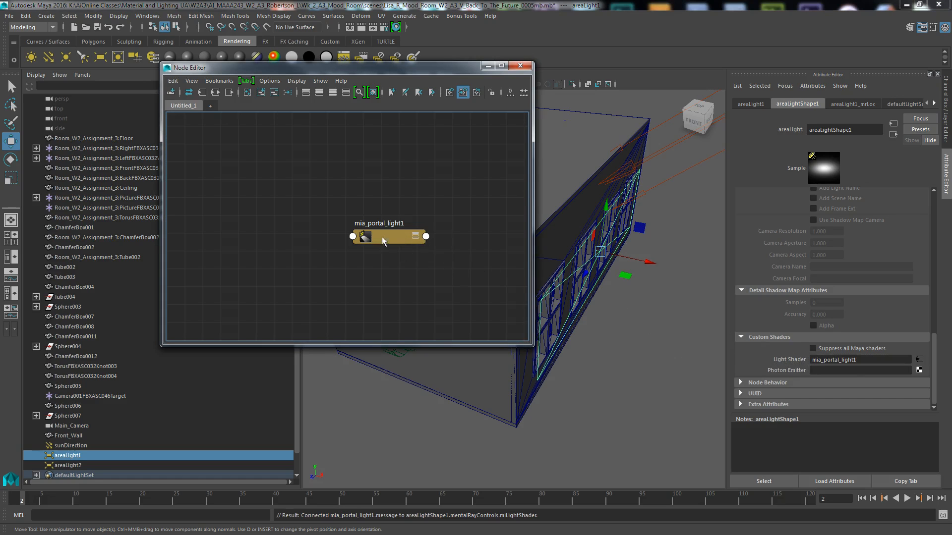
middle_click_drag(387, 232, 783, 370)
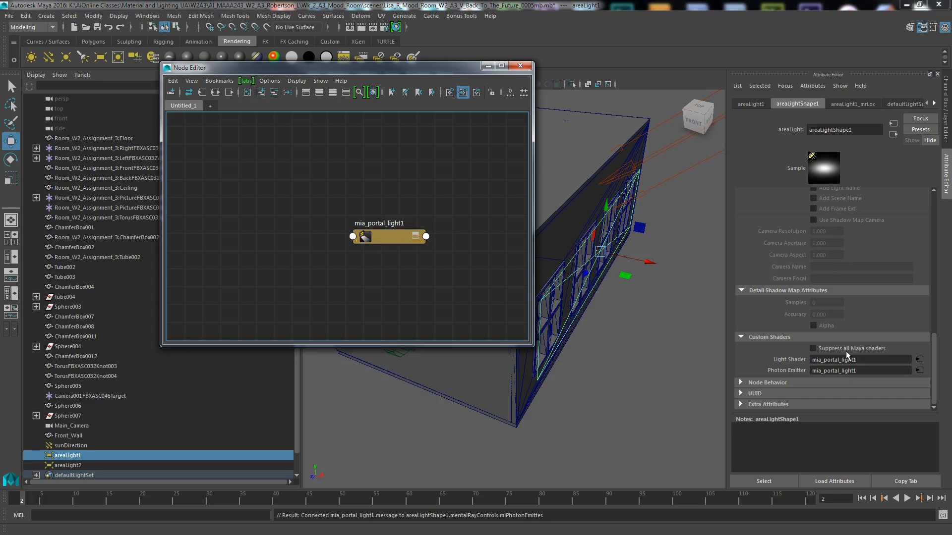
left_click(917, 360)
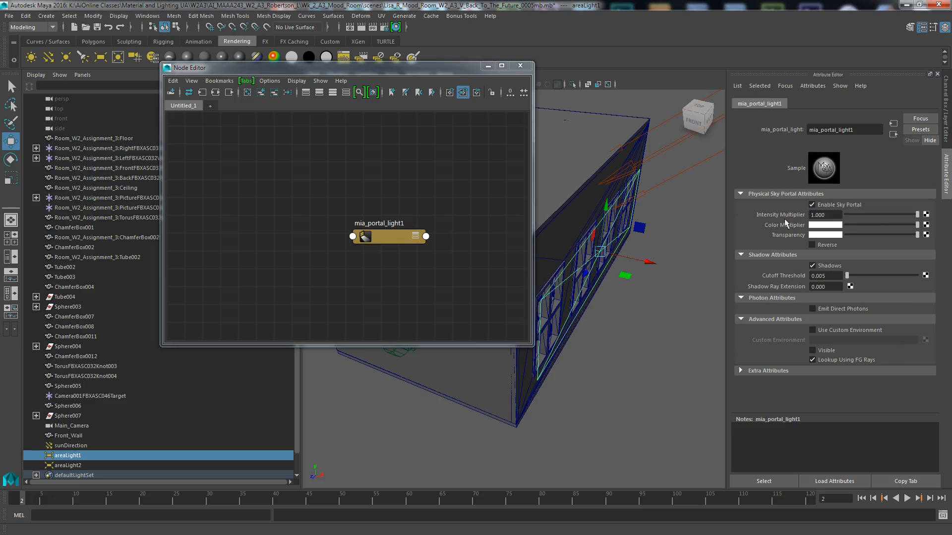
left_click(520, 65)
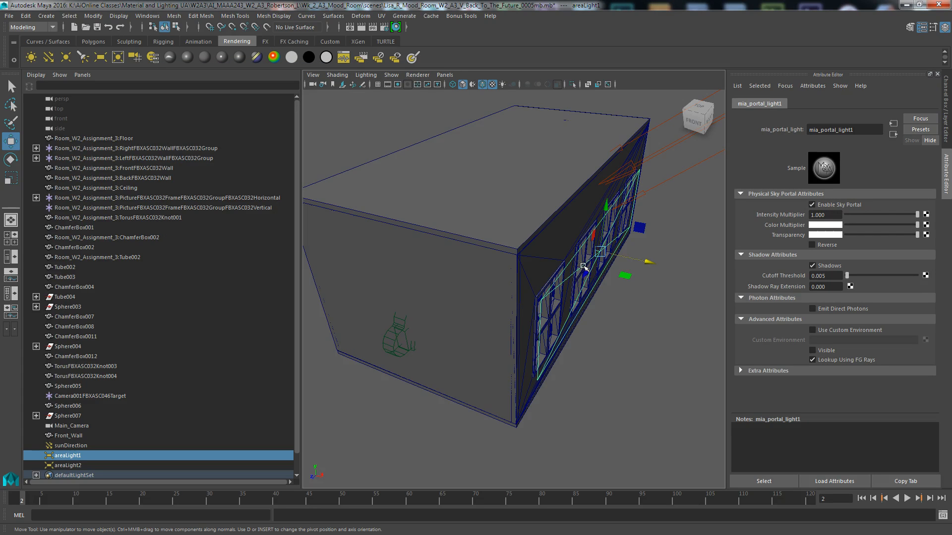
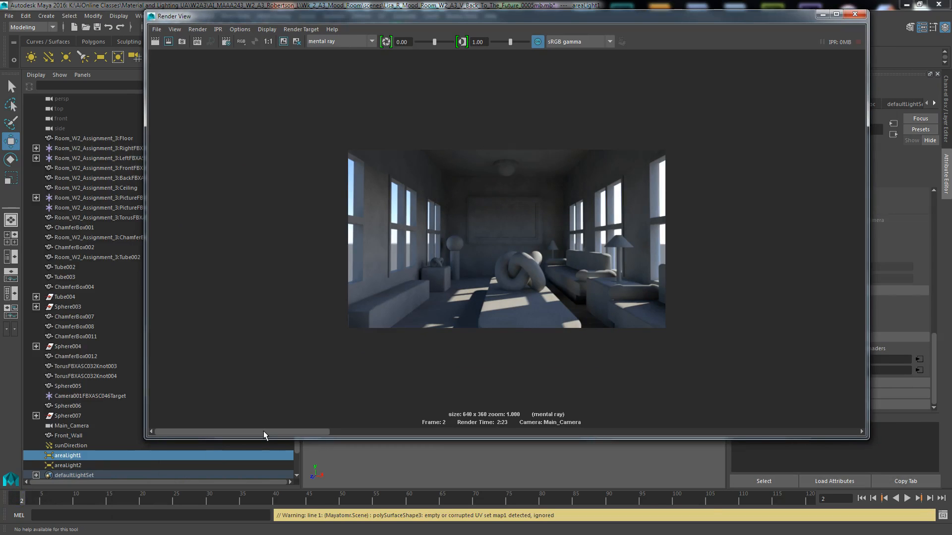
Compare the stored Main_Camera renders of the room and put the Render View away.
left_click_drag(264, 432, 709, 440)
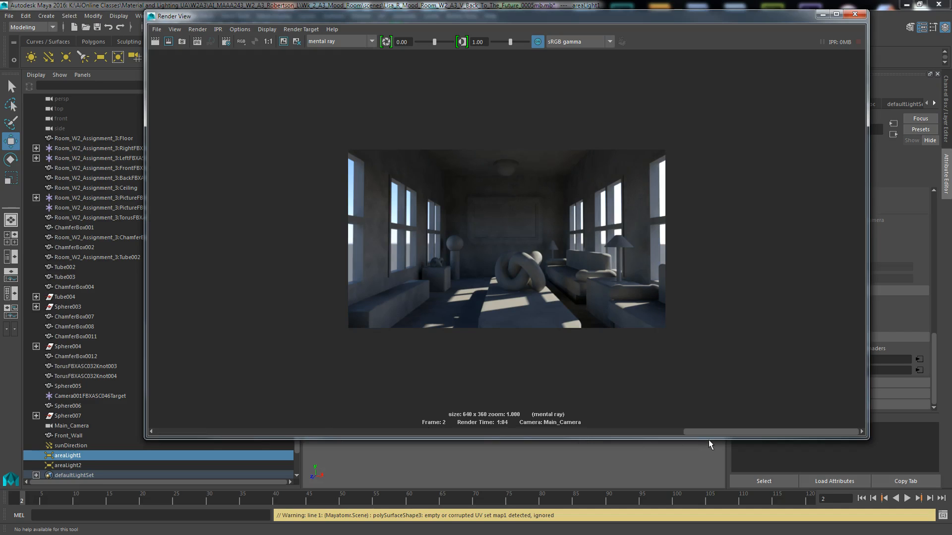
left_click_drag(709, 439, 623, 411)
left_click_drag(550, 404, 336, 398)
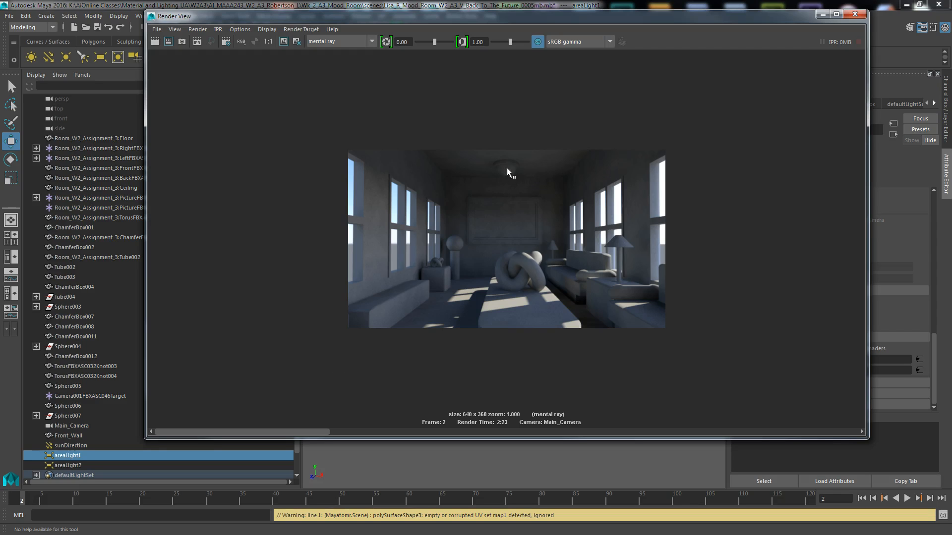
left_click(821, 15)
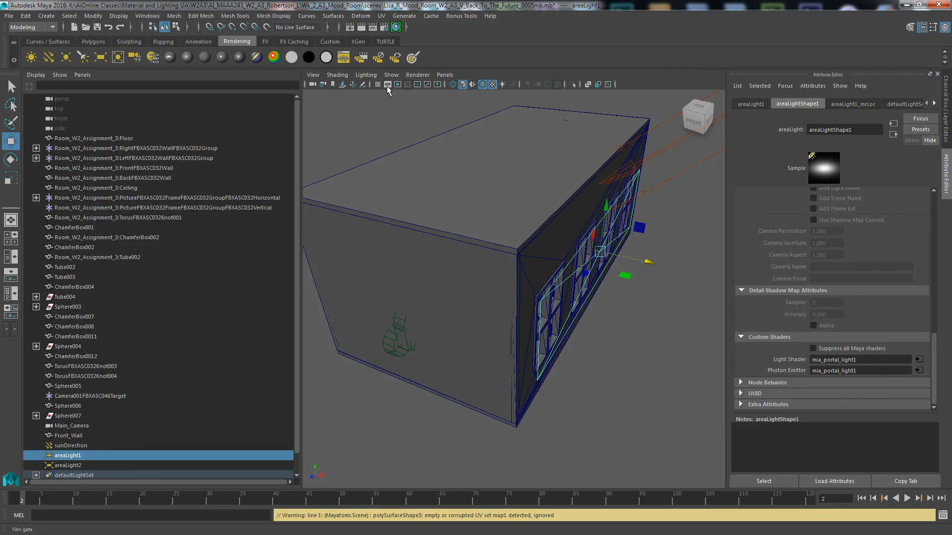
Show the room in wireframe, create a new area light and raise it to about 328 in Y.
left_click(452, 84)
left_click(621, 310)
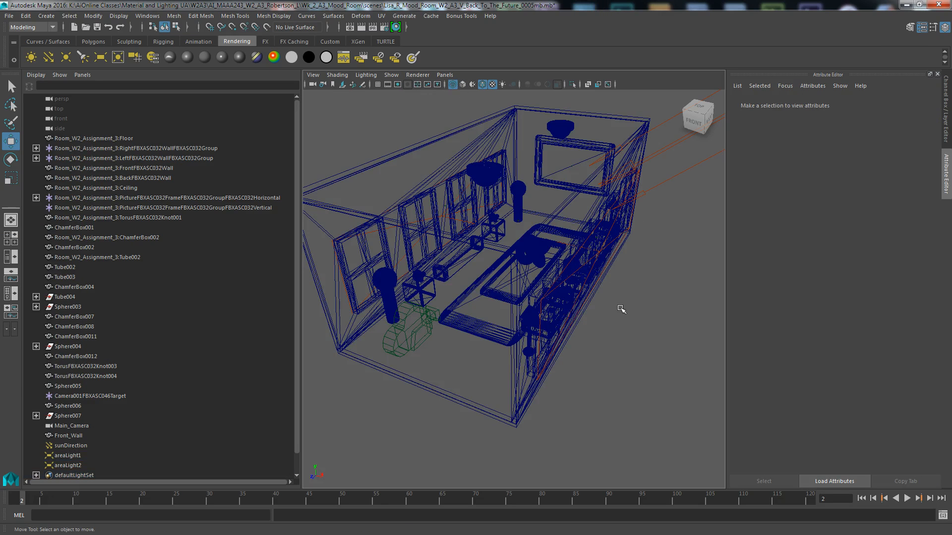
left_click(101, 57)
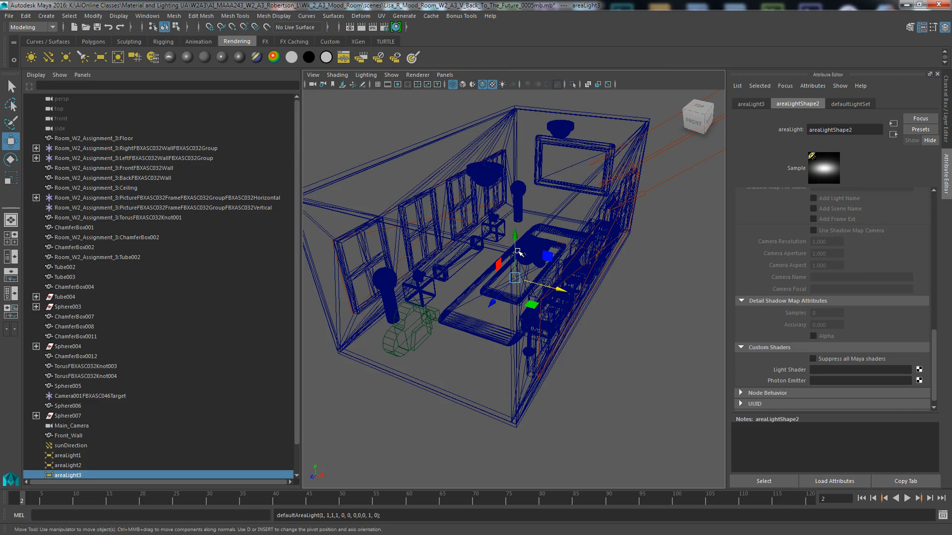
left_click_drag(517, 252, 517, 140)
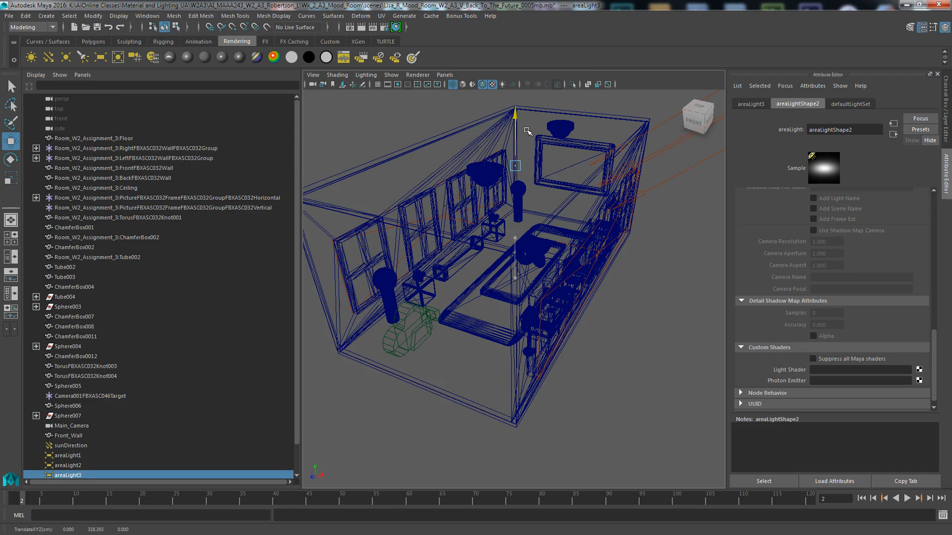
Scale the new area light uniformly to about 42 and set its X rotation to -90 degrees.
left_click(11, 178)
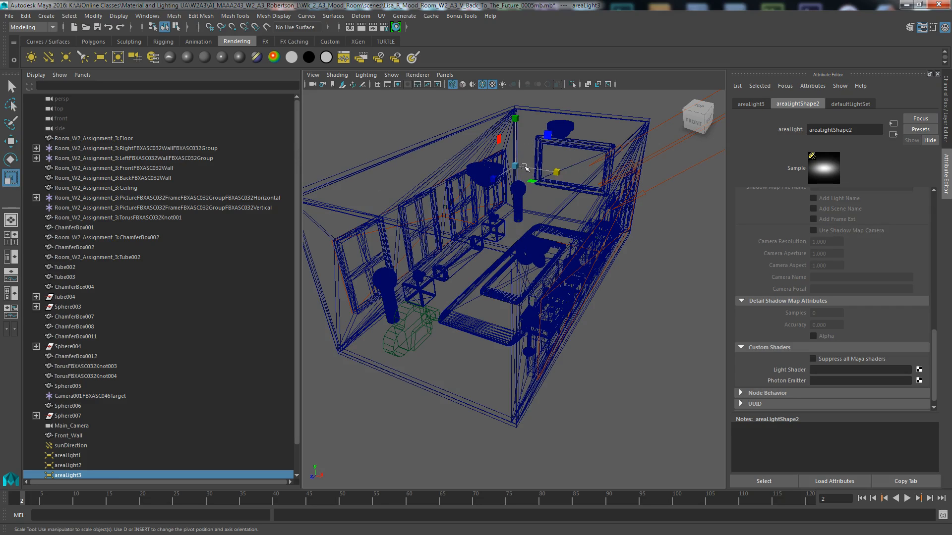
left_click_drag(515, 166, 542, 103)
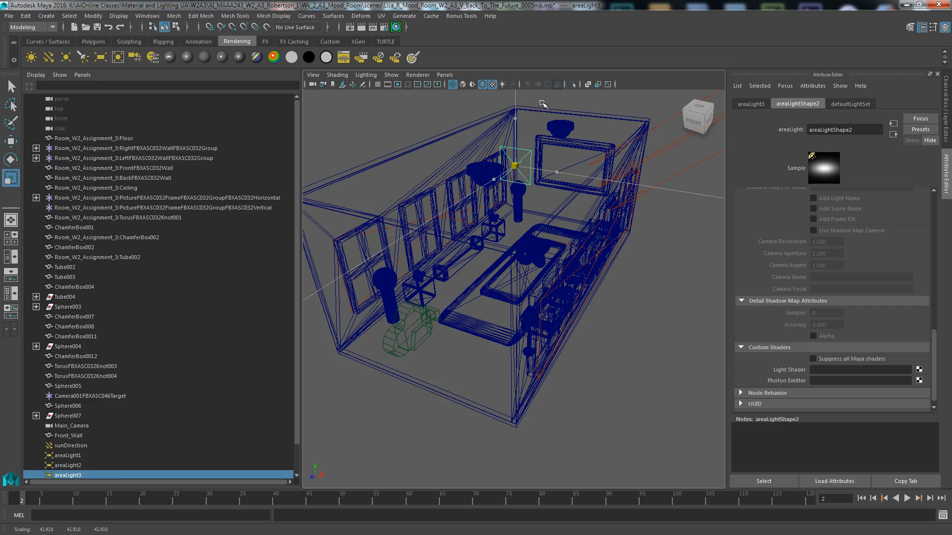
left_click(749, 103)
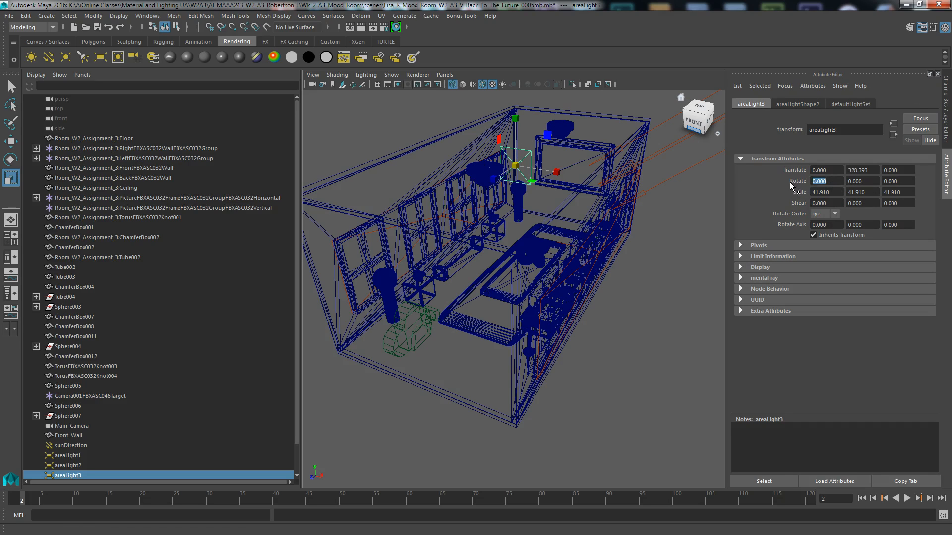
type("-90")
key("Return")
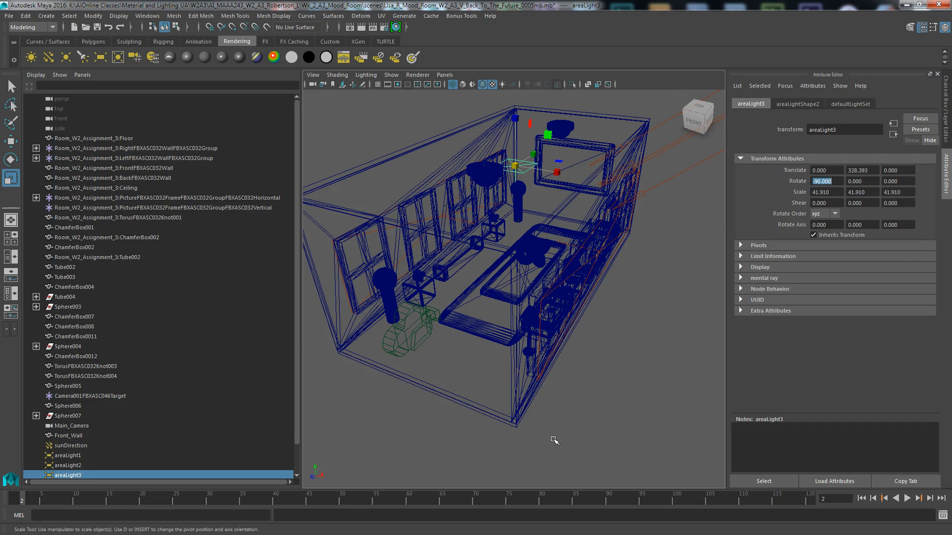
Move the new area light beneath the far ceiling fixture, to about -308 in Z, and lower it to about 322 in Y.
left_click_drag(613, 332, 584, 202, "alt")
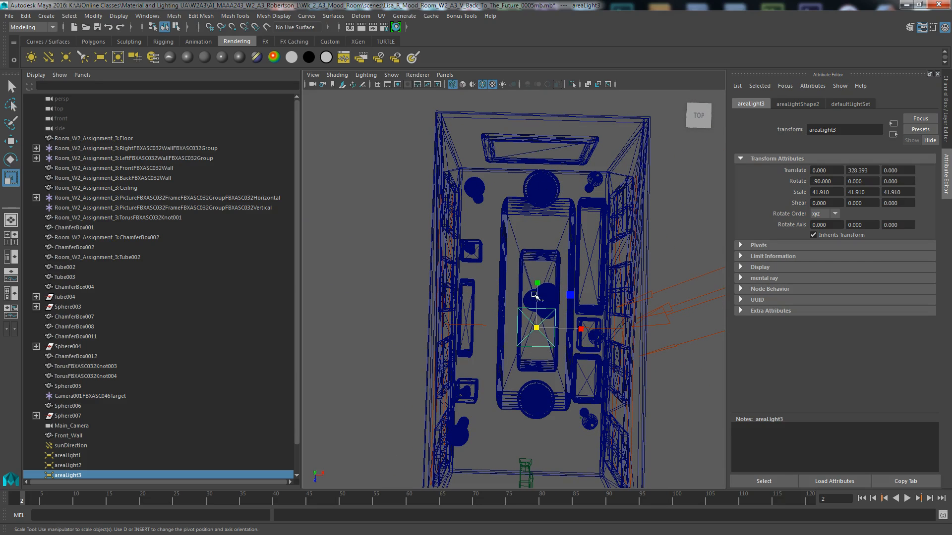
left_click(11, 141)
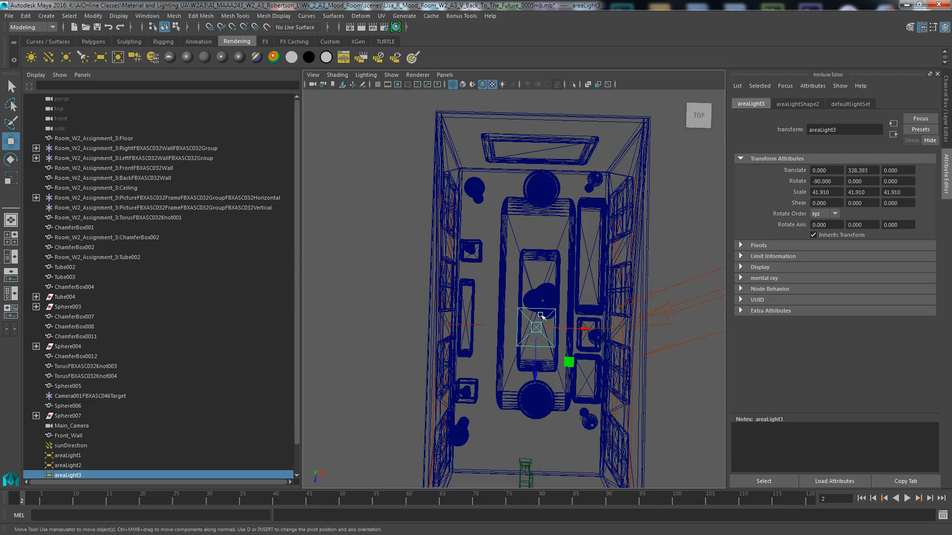
left_click_drag(535, 354, 555, 223)
left_click_drag(694, 387, 617, 339, "alt")
scroll(591, 306, "up", 3)
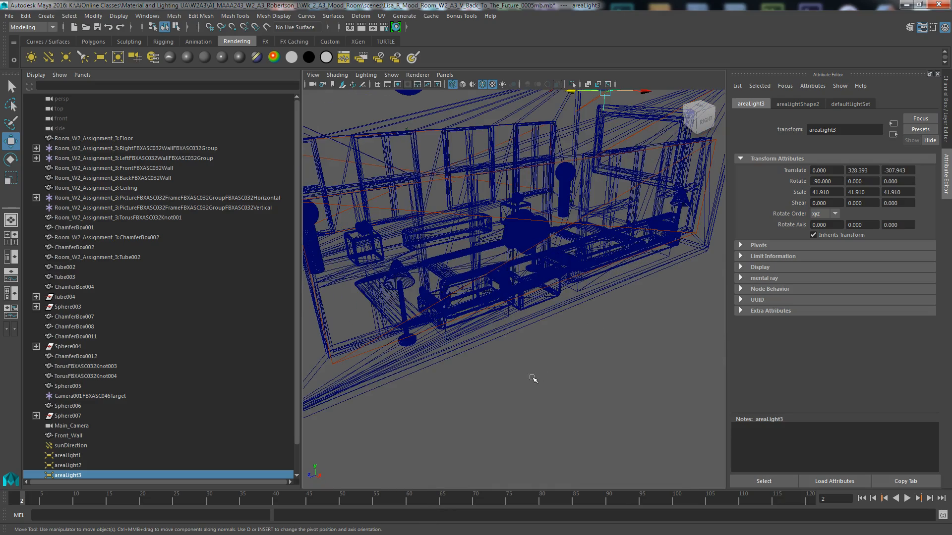
left_click_drag(598, 393, 547, 411, "alt")
left_click_drag(534, 138, 538, 142)
left_click_drag(535, 276, 518, 332, "alt")
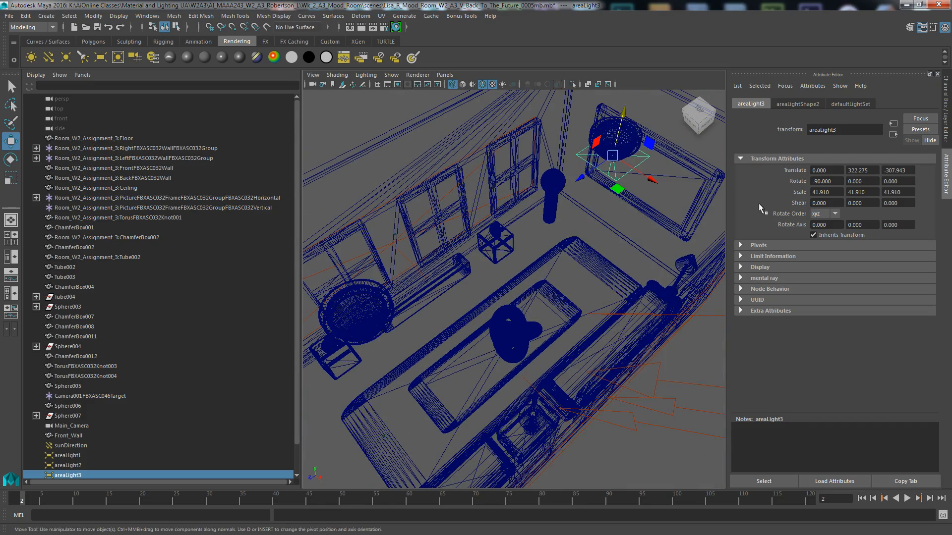
Enable Use Light Shape in the new area light's mental ray attributes and set its type to Disc.
left_click(798, 104)
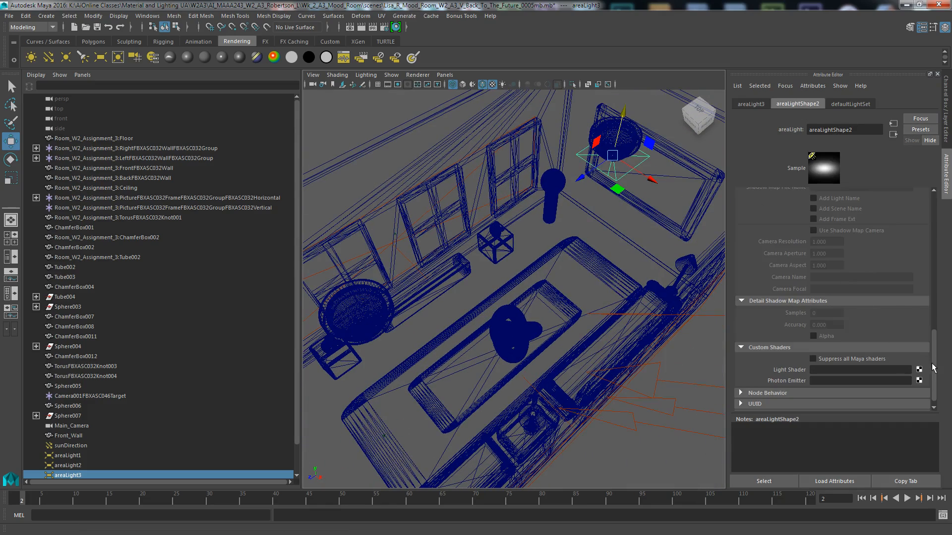
scroll(935, 367, "down", 1)
left_click_drag(934, 367, 950, 218)
scroll(837, 279, "down", 3)
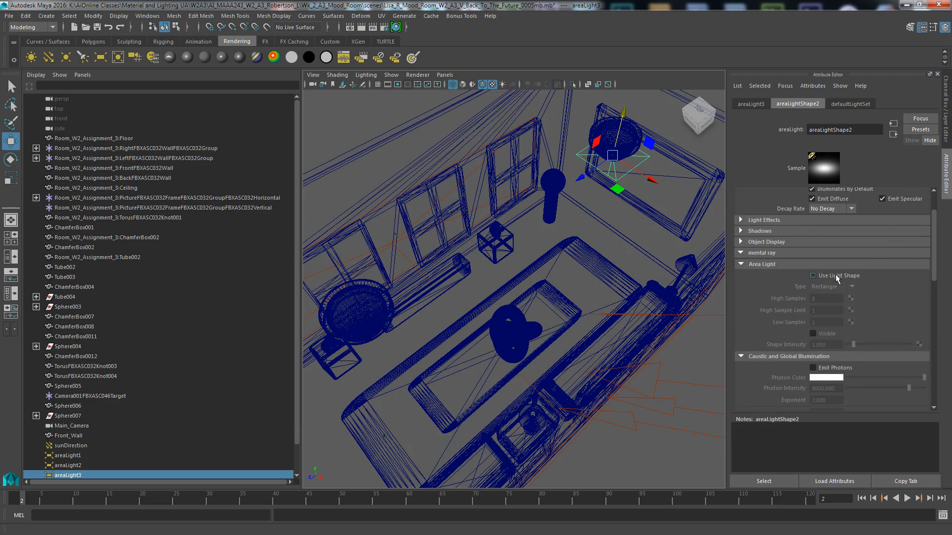
left_click(813, 275)
left_click(851, 287)
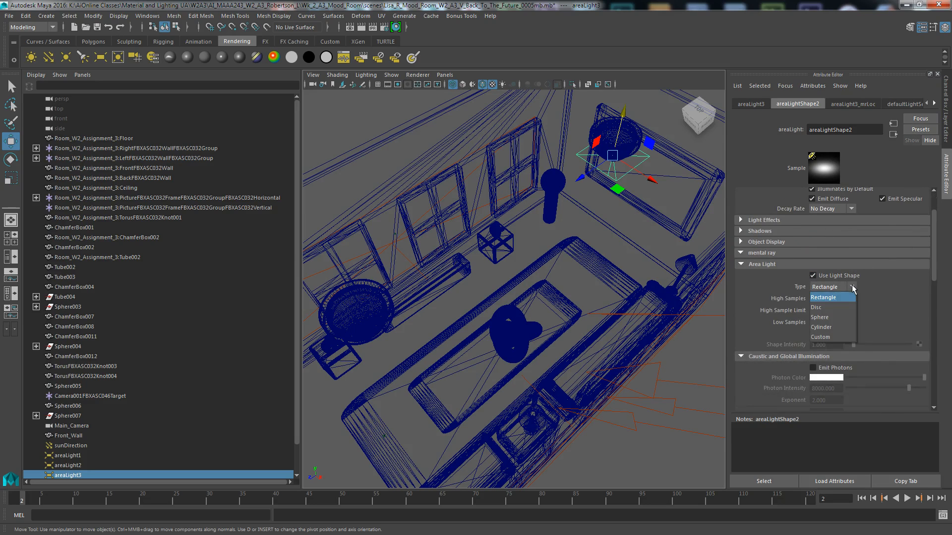
left_click(823, 307)
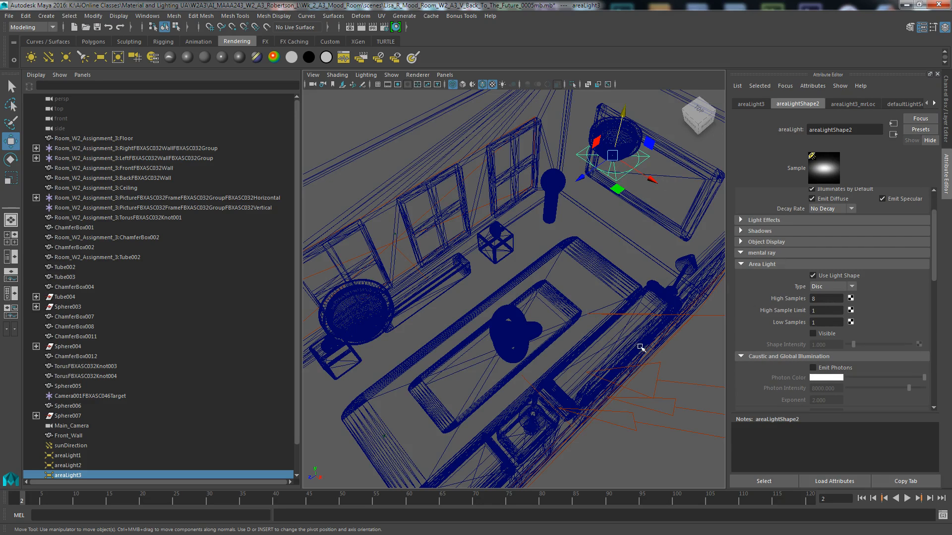
Center the disc light under the far ceiling fixture, at about 3 in X and -319 in Z.
left_click_drag(677, 345, 675, 379, "alt")
left_click_drag(597, 234, 601, 230)
left_click_drag(663, 228, 664, 229)
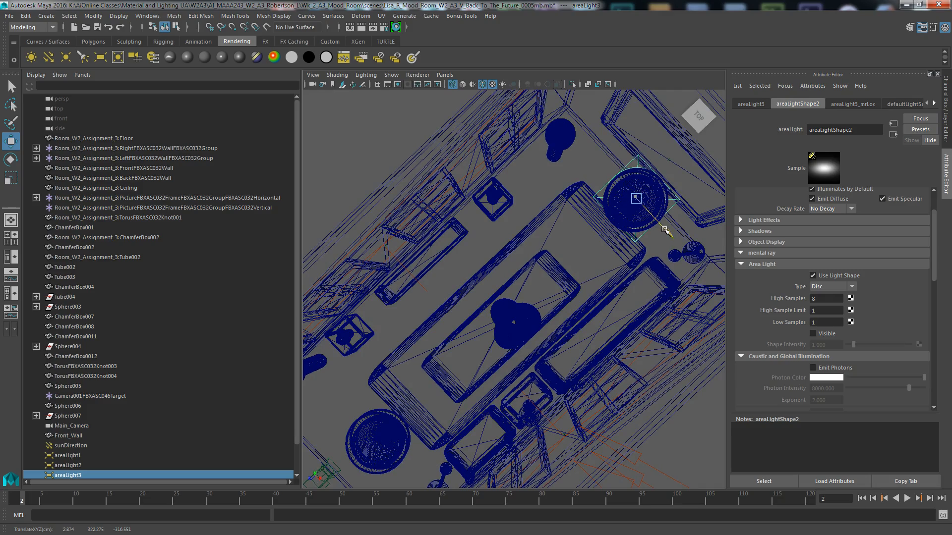
left_click_drag(607, 291, 550, 256, "alt")
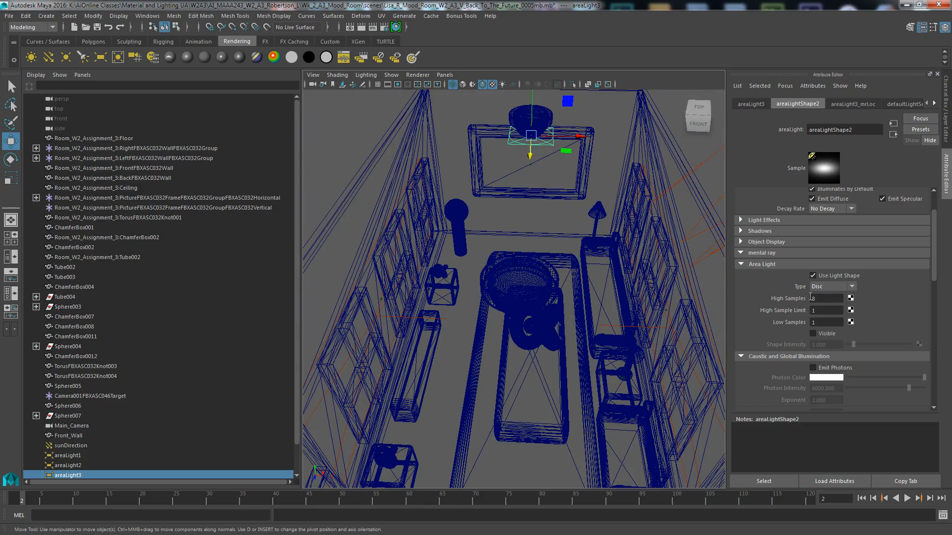
Scale the disc light down slightly to fit the rim of the ceiling fixture.
left_click(11, 178)
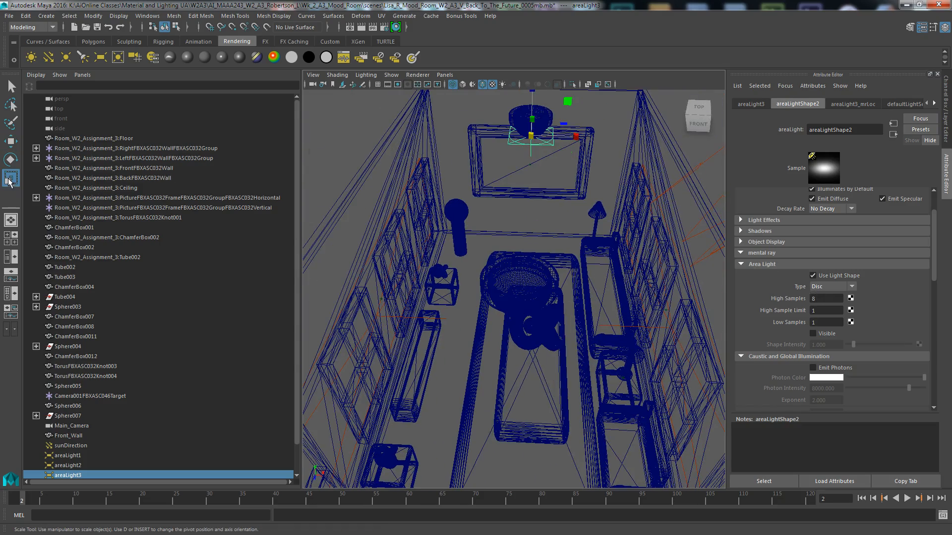
left_click_drag(543, 237, 507, 227, "alt")
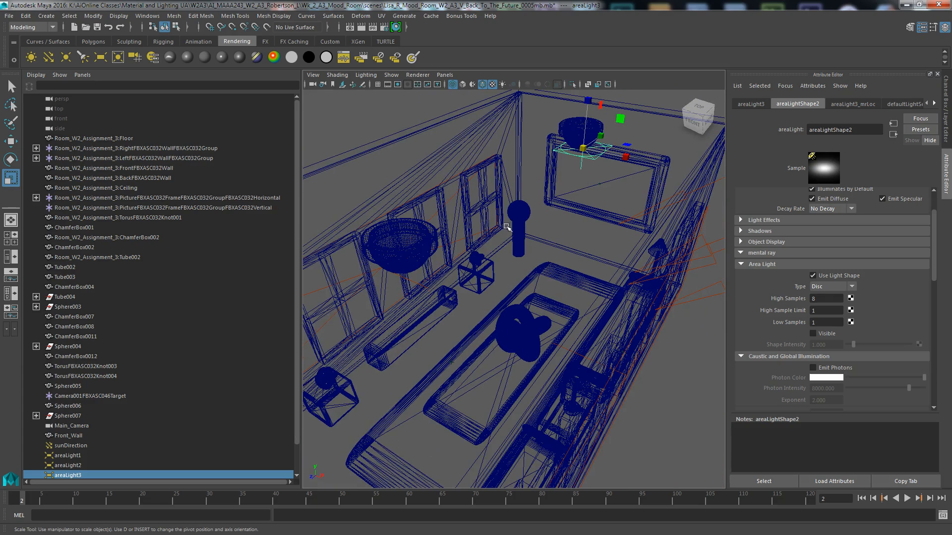
left_click_drag(583, 148, 575, 152)
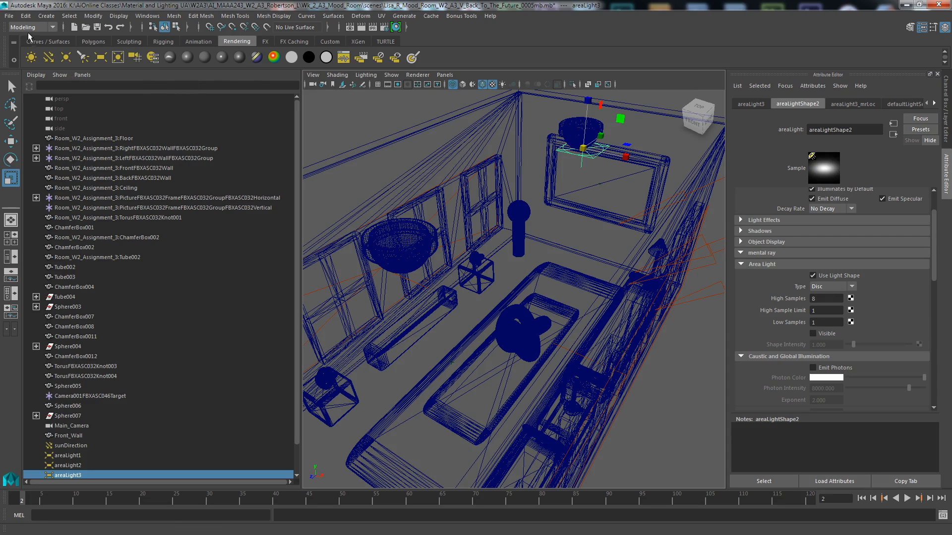
Duplicate the disc light under the far ceiling fixture as a single instance with Duplicate Special.
left_click(26, 16)
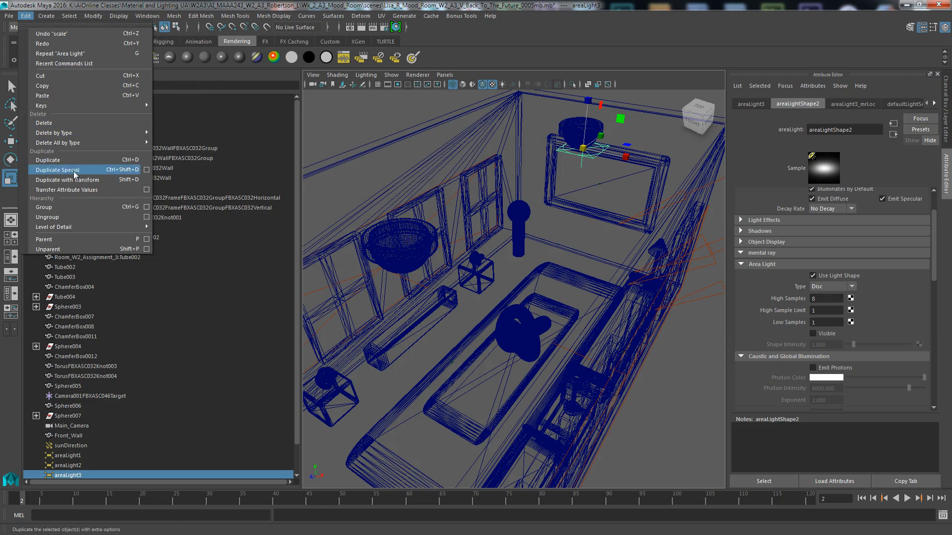
left_click(147, 169)
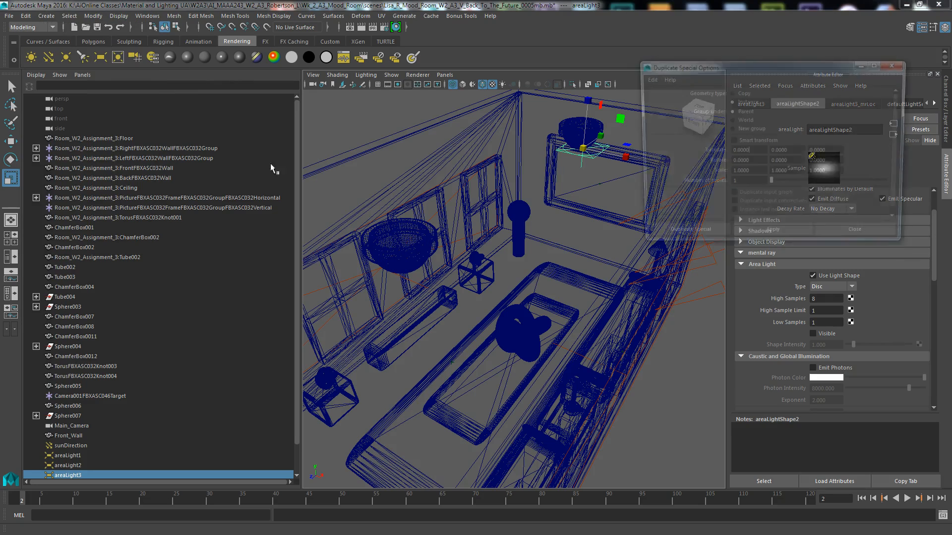
left_click(769, 237)
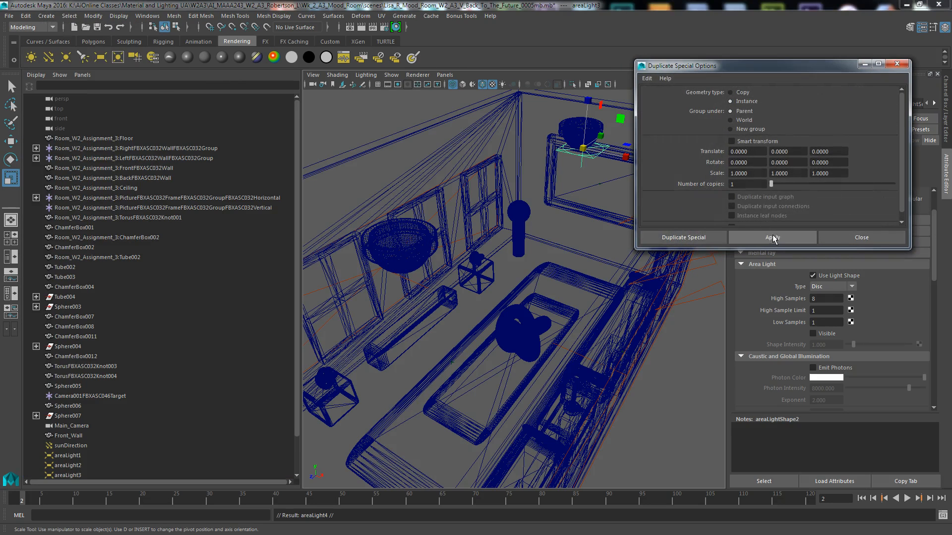
left_click(897, 63)
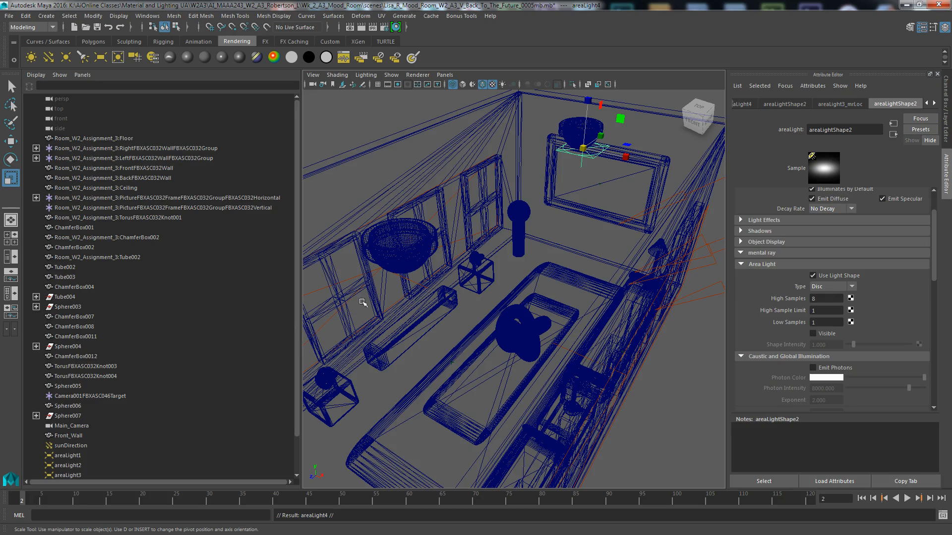
Move areaLight3 along Z to beneath the near ceiling fixture, to about 151.
left_click_drag(298, 338, 296, 406)
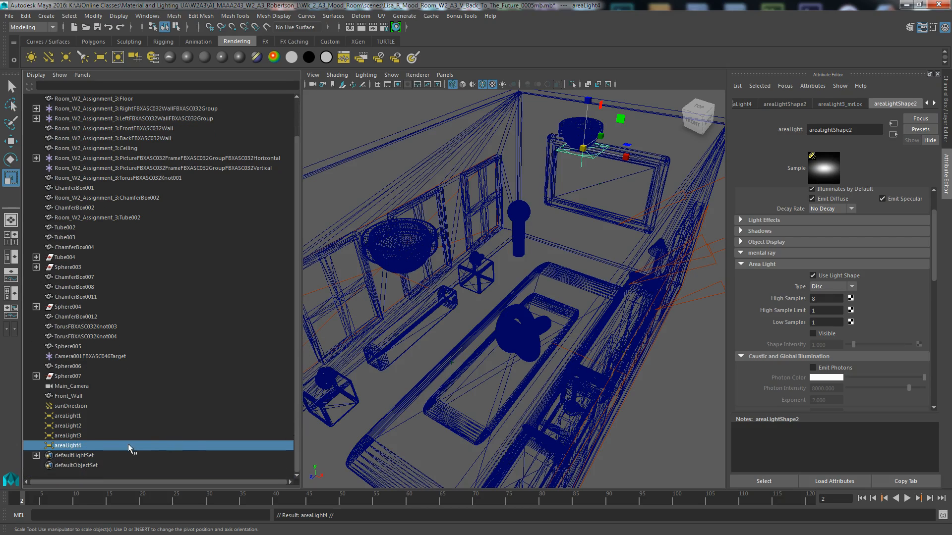
left_click(89, 436)
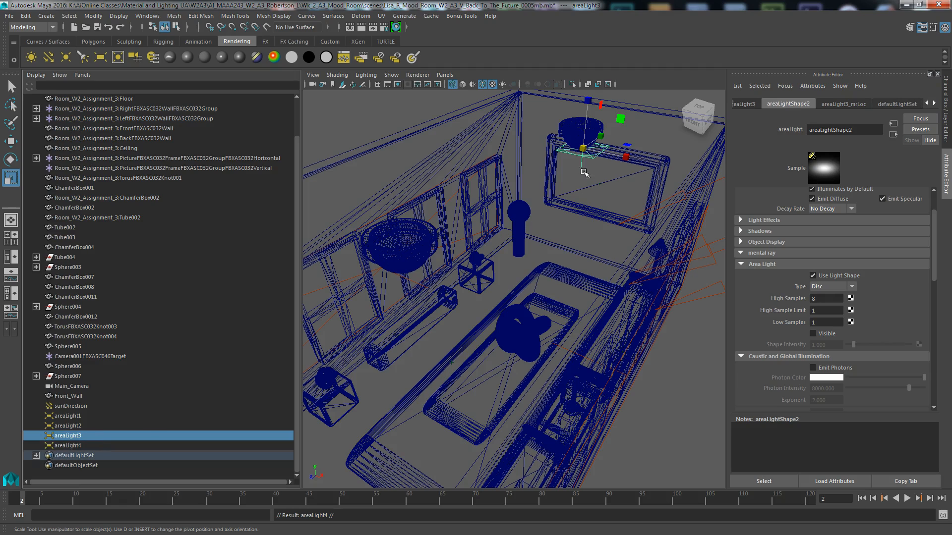
left_click(10, 141)
left_click_drag(447, 268, 276, 283, "alt")
left_click_drag(349, 323, 404, 324, "alt")
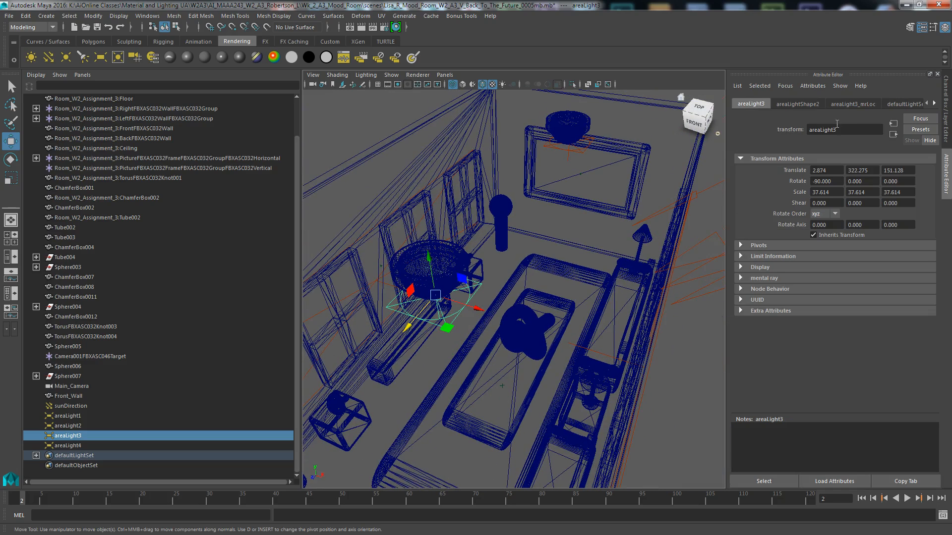
Rename the disc light under the near fixture Ceiling_Light_Front and copy the name.
double_click(843, 127)
type("ceiling_Light_Front")
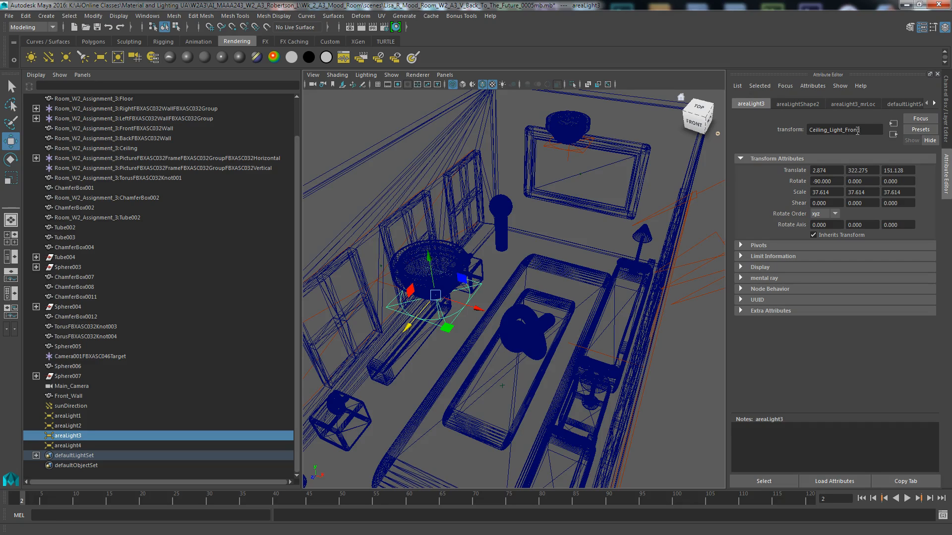
key("Return")
key("ctrl+c")
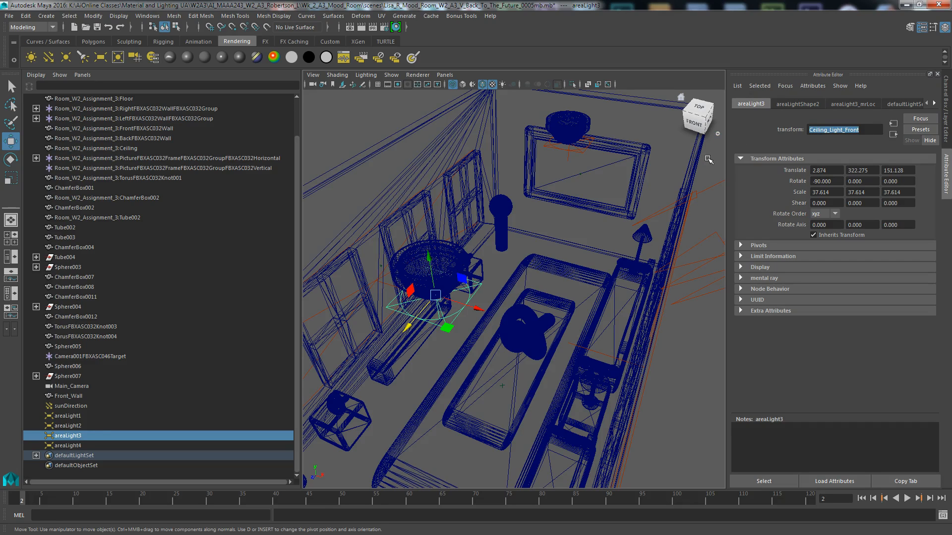
Rename the disc light under the far fixture Ceiling_Light_Back, reusing the copied name.
left_click(579, 145)
left_click_drag(852, 131, 649, 169)
key("ctrl+v")
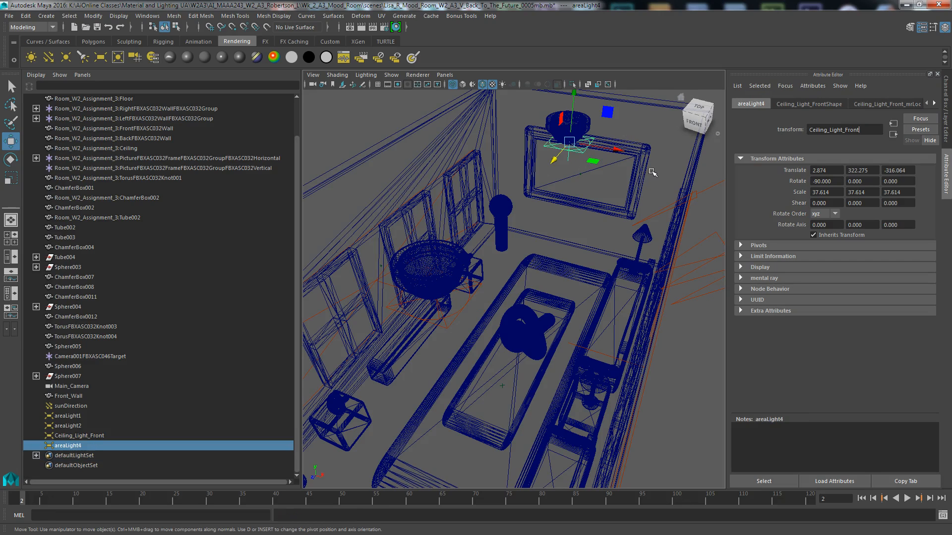
left_click_drag(867, 130, 847, 132)
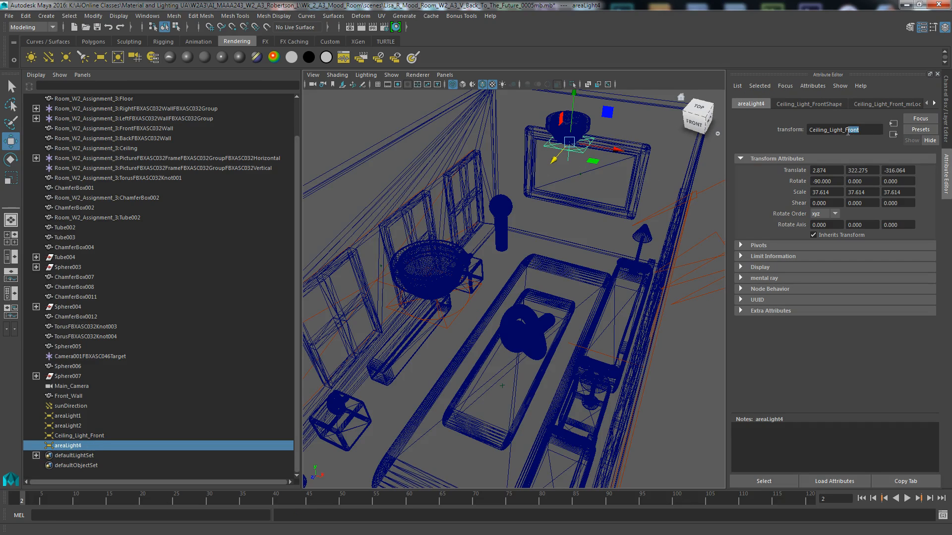
type("Back")
key("Return")
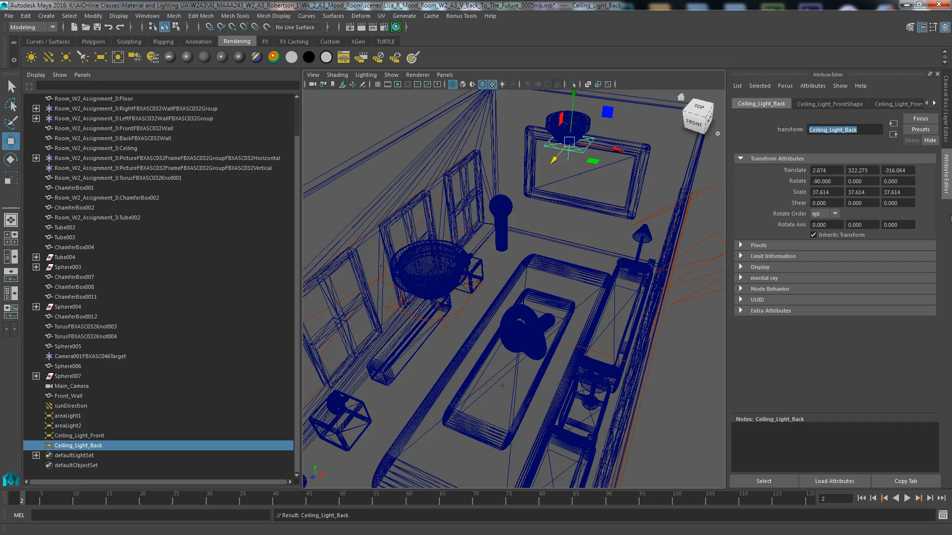
Rename areaLight1, the portal light along the right wall, Sky_Portal_Right.
left_click(655, 345)
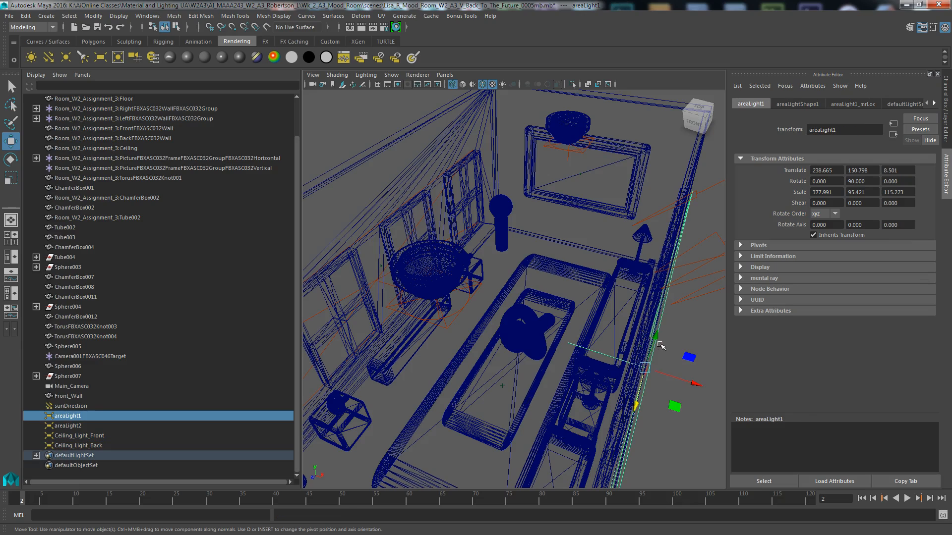
left_click_drag(843, 131, 764, 158)
type("S")
key("BackSpace")
type("ortal_R")
left_click_drag(852, 129, 765, 139)
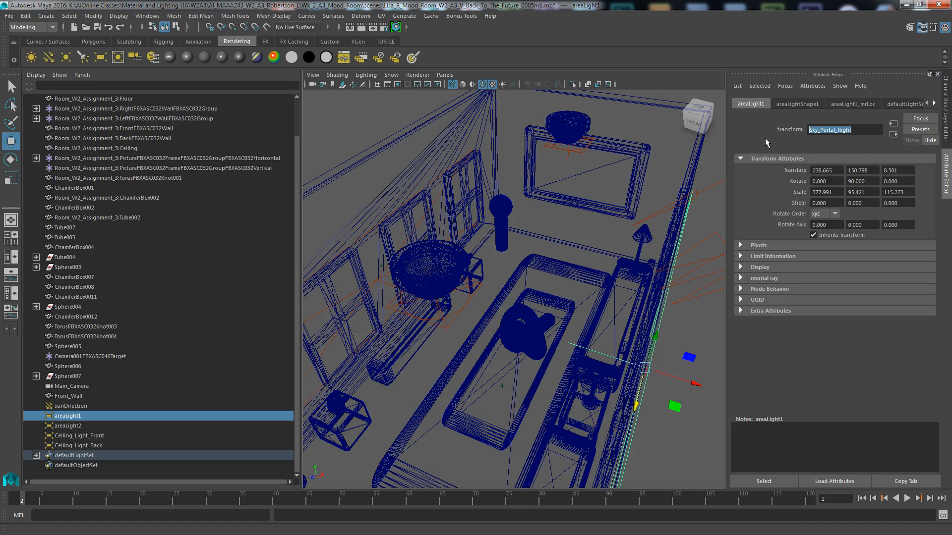
Rename areaLight2, the portal light along the left wall's windows, Sky_Portal_Left.
left_click(387, 288)
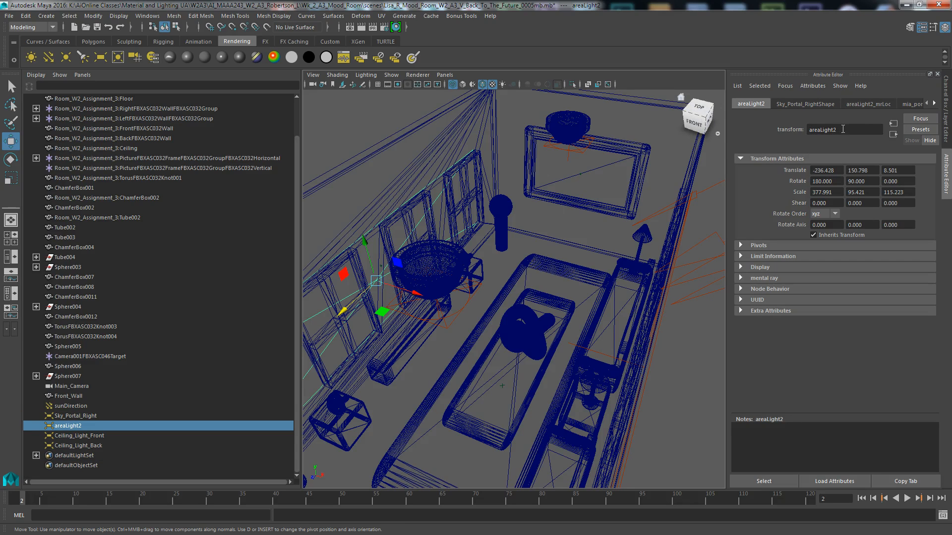
left_click_drag(851, 129, 837, 129)
type("Left")
key("Return")
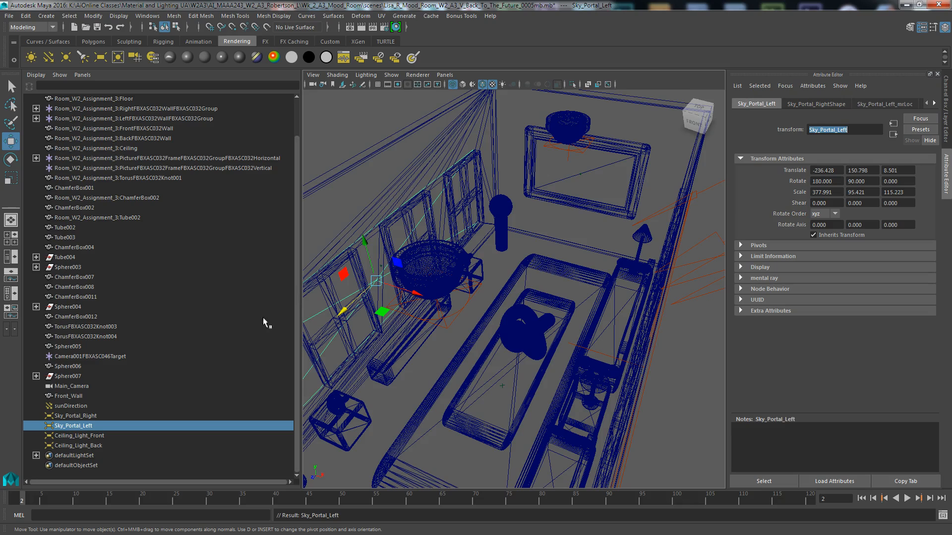
Show the mental ray Custom Shaders attributes of Ceiling_Light_Front and open the Node Editor with its graph cleared.
left_click(93, 436)
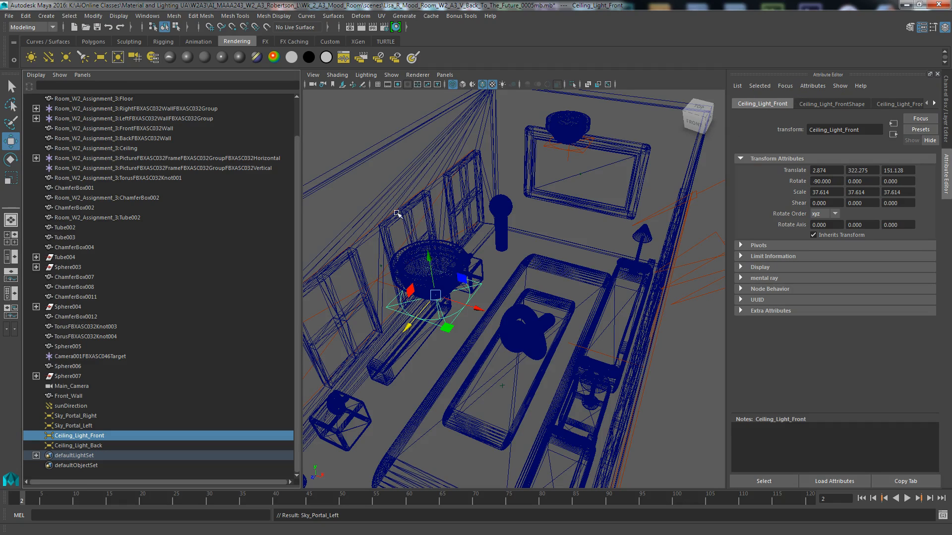
left_click(823, 104)
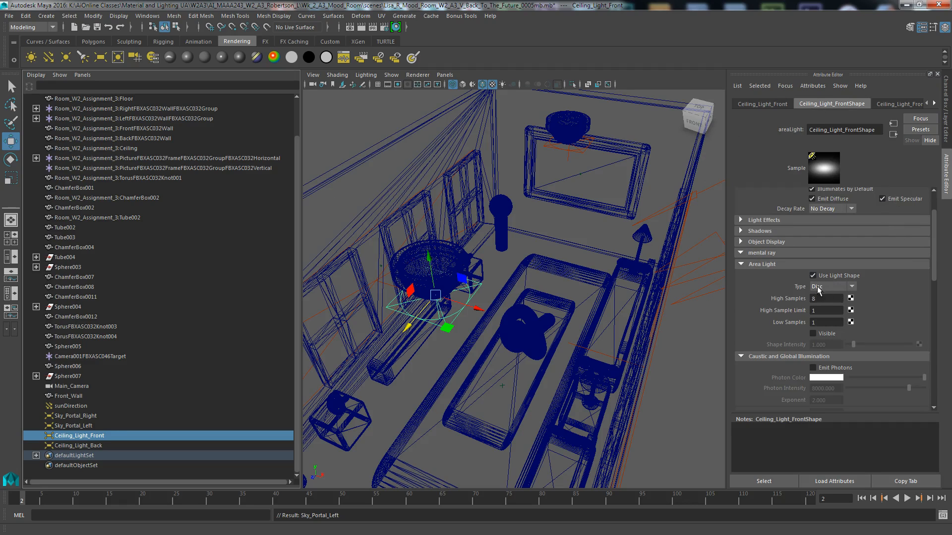
left_click_drag(935, 258, 902, 390)
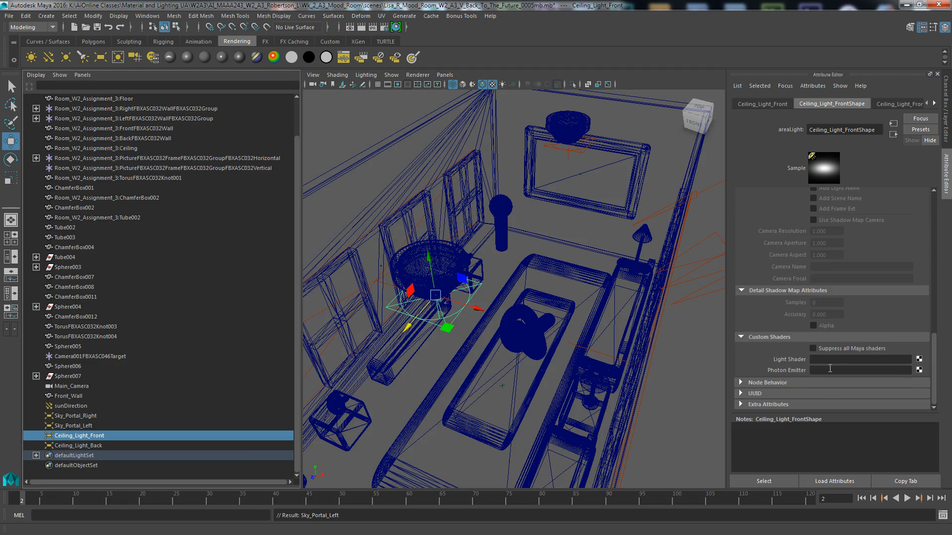
left_click(147, 15)
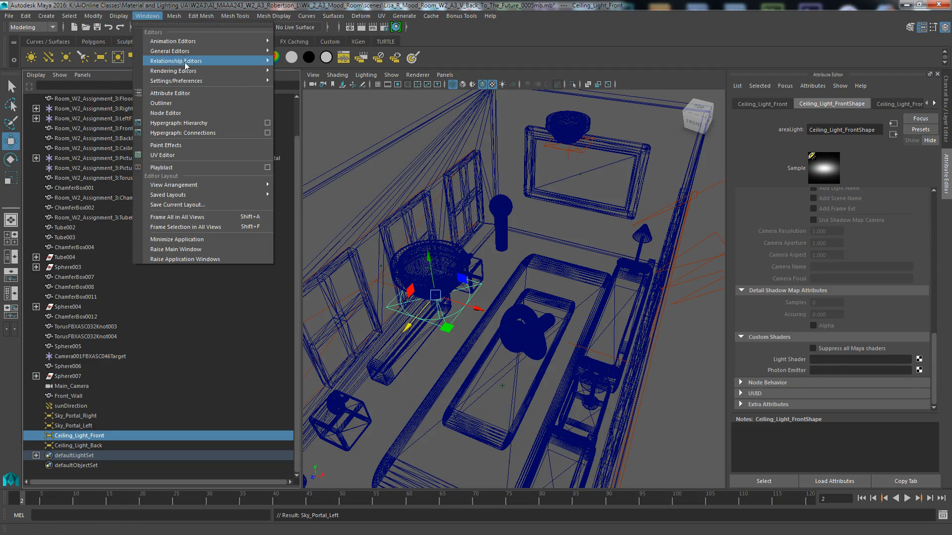
left_click(178, 113)
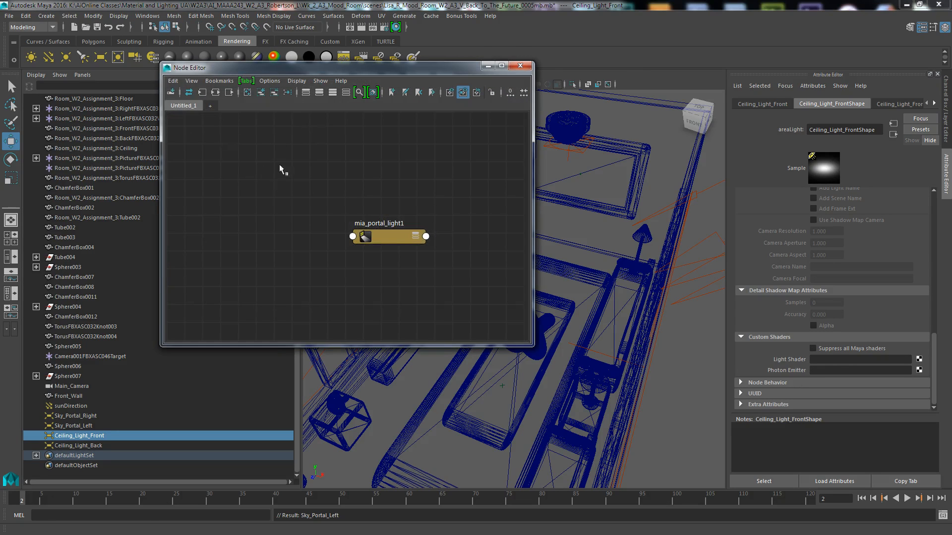
left_click(247, 92)
Create a mia_photometric_light node and a mib_cie_d node, placing the mib_cie_d above the photometric light.
right_click_drag(281, 235, 279, 209)
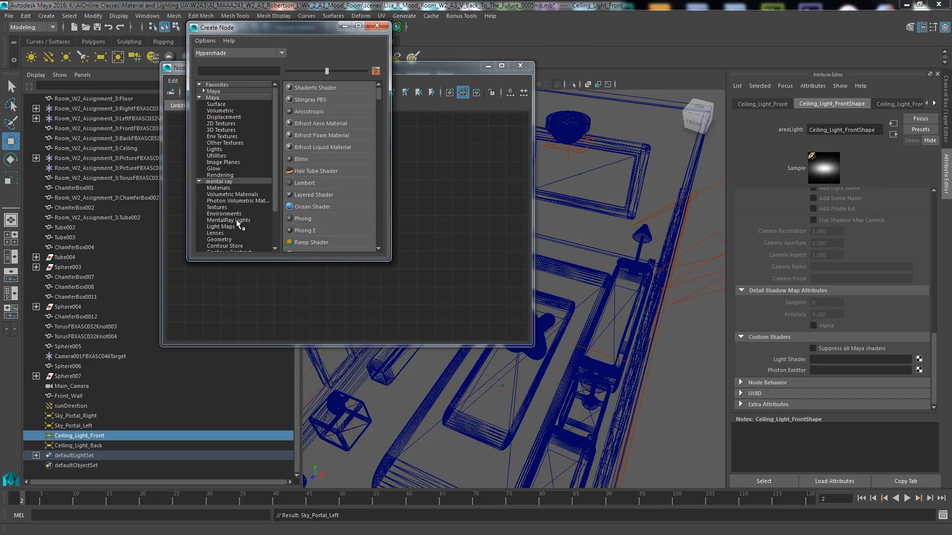
left_click(235, 219)
left_click(330, 99)
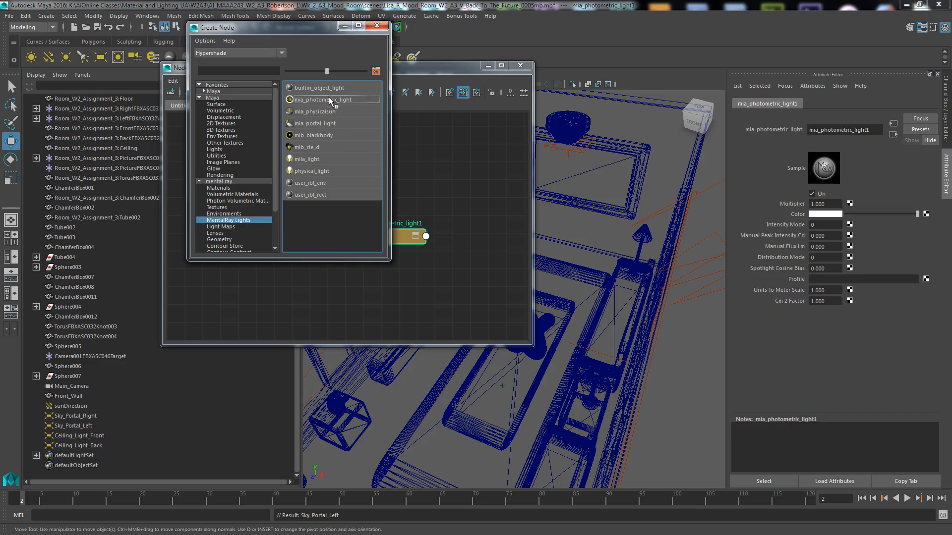
left_click(309, 148)
left_click(377, 26)
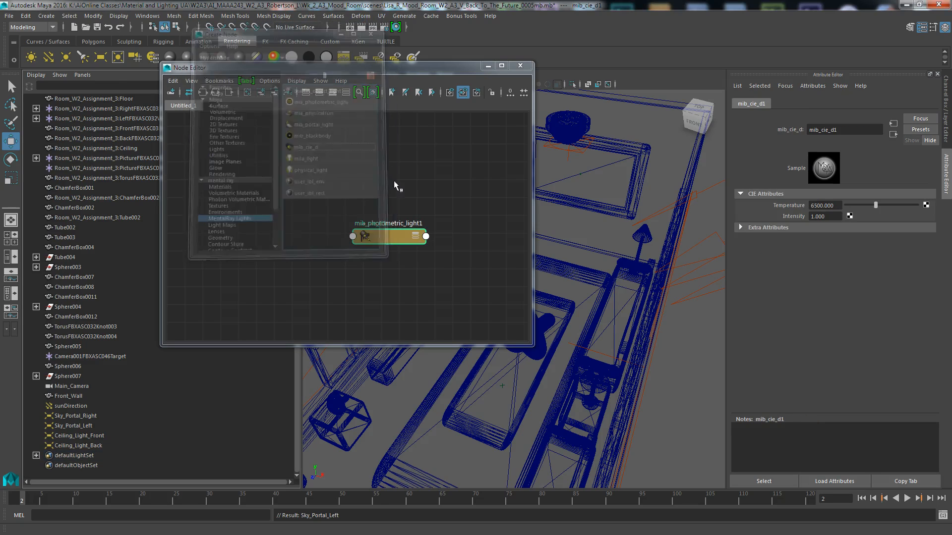
left_click_drag(402, 210, 385, 178)
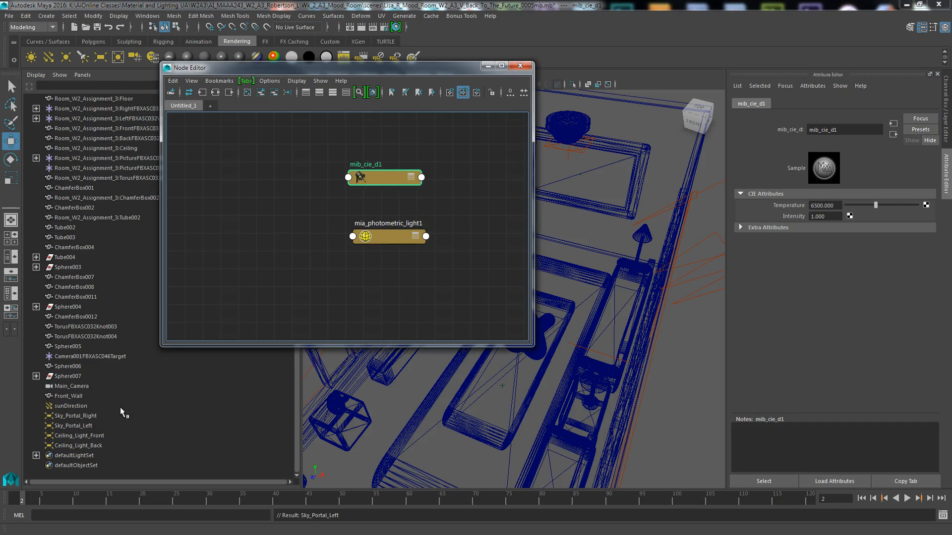
Assign mia_photometric_light1 as both the Light Shader and the Photon Emitter of Ceiling_Light_Front.
left_click(97, 436)
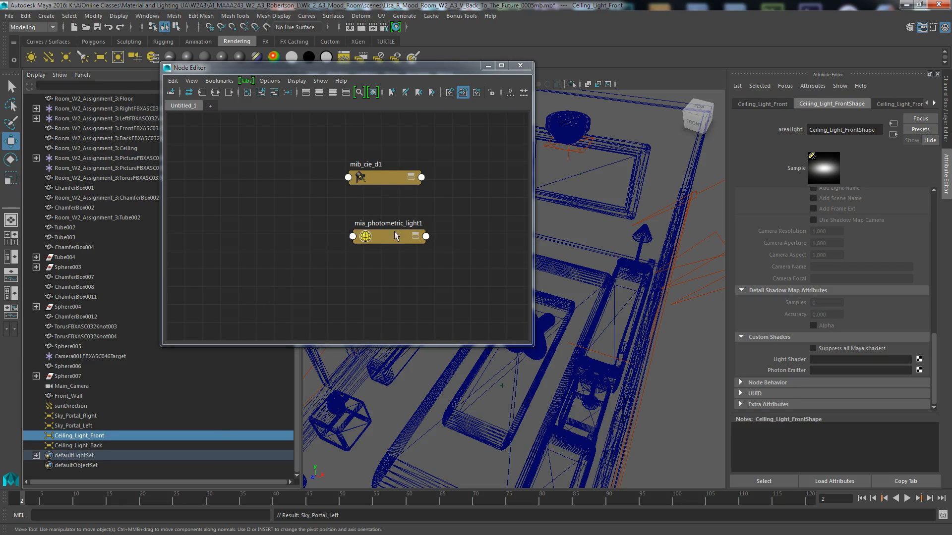
left_click(494, 270)
middle_click_drag(494, 270, 813, 359)
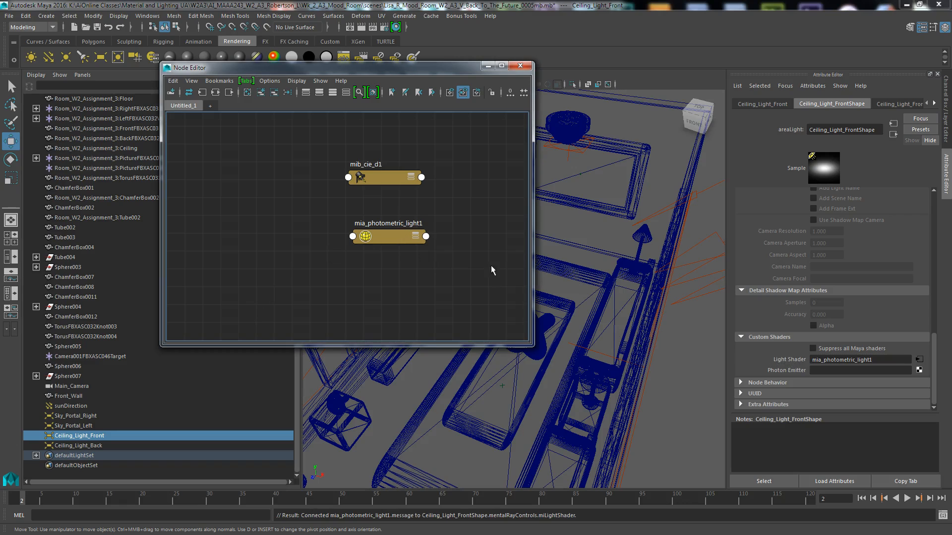
middle_click_drag(397, 231, 794, 371)
Connect mib_cie_d1 to the Color of mia_photometric_light1 and check the shaders assigned to both ceiling lights.
left_click(919, 359)
mouse_move(386, 176)
middle_mouse_down()
mouse_move(406, 191)
mouse_move(799, 221)
middle_mouse_up()
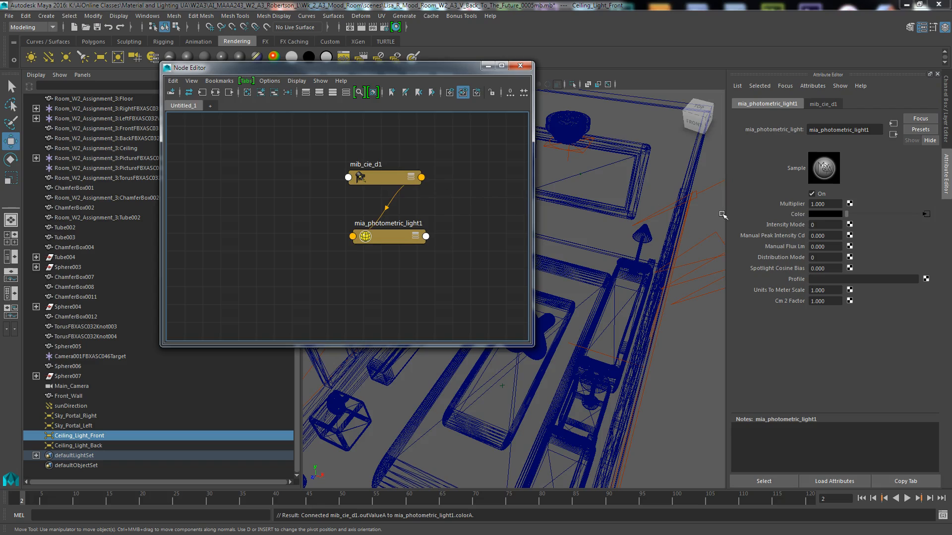
left_click(87, 437)
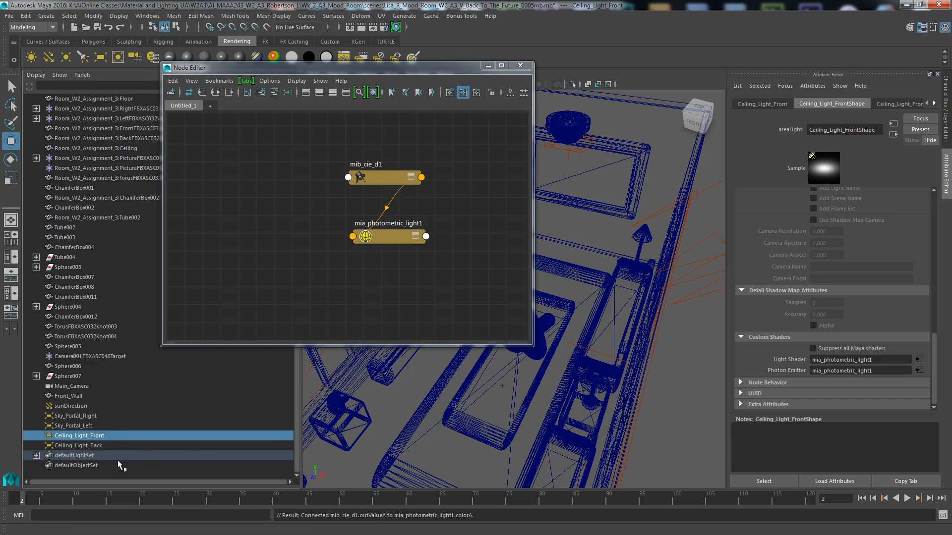
left_click(89, 448)
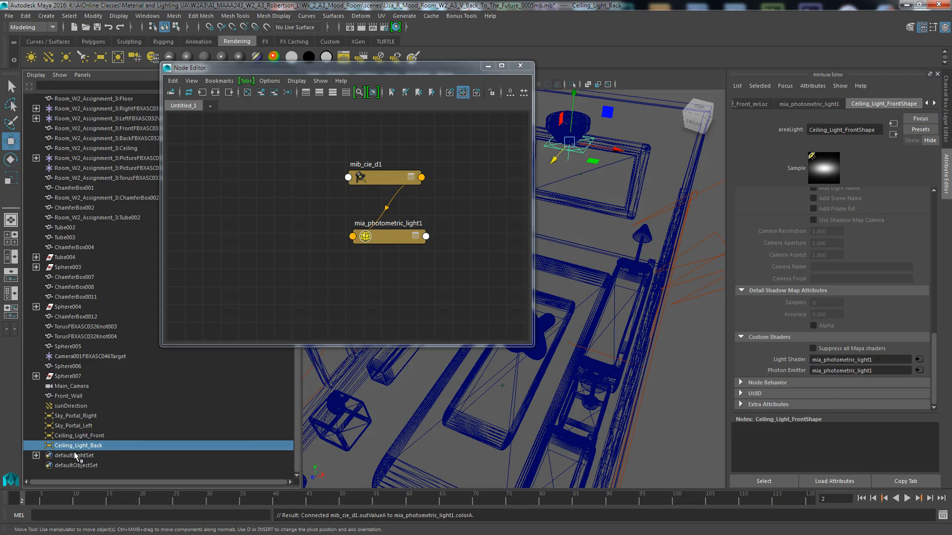
Set the Multiplier and the Manual Peak Intensity Cd of Ceiling_Light_Front's photometric light shader to 10 each.
left_click(85, 436)
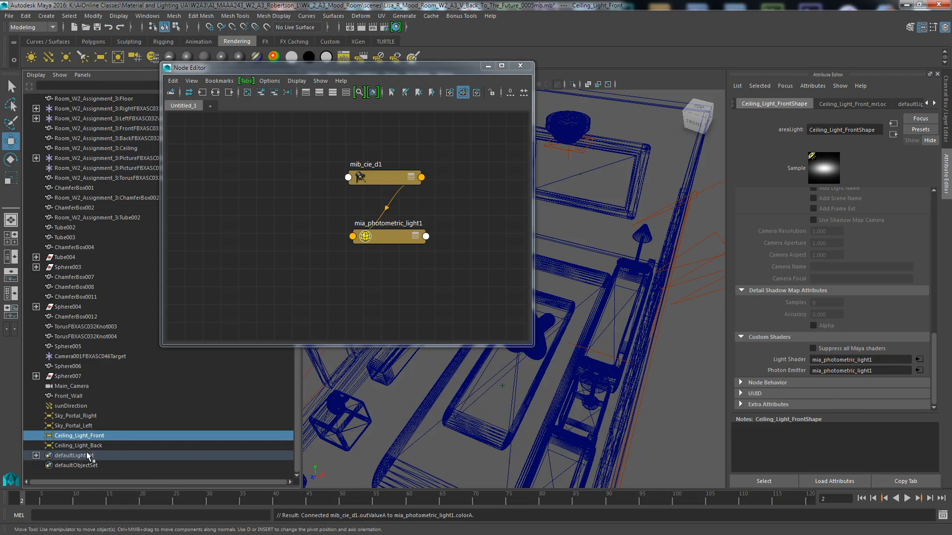
left_click(918, 359)
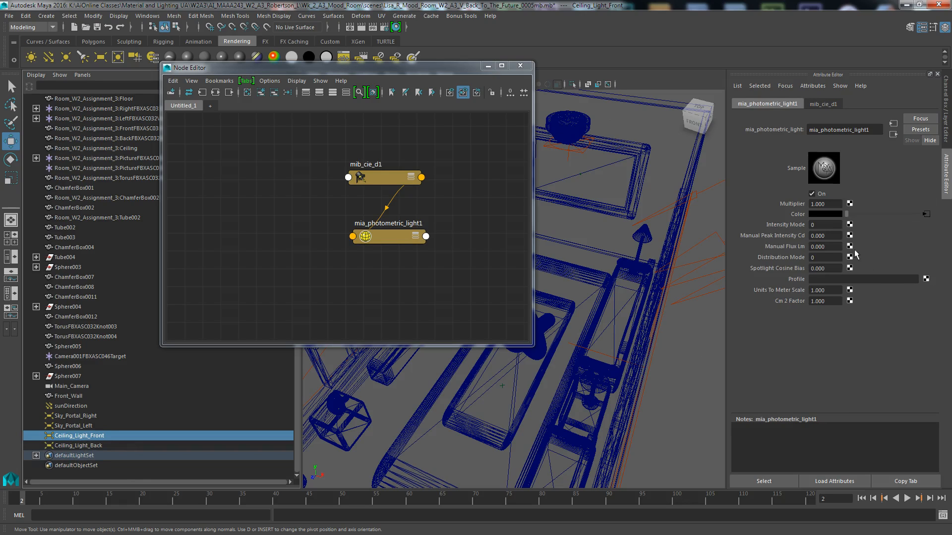
left_click(833, 204)
type("10")
key("Return")
left_click(831, 236)
type("10")
key("Return")
Set the Intensity of the connected mib_cie_d1 node to 200 and close the Node Editor.
left_click(925, 214)
left_click(830, 207)
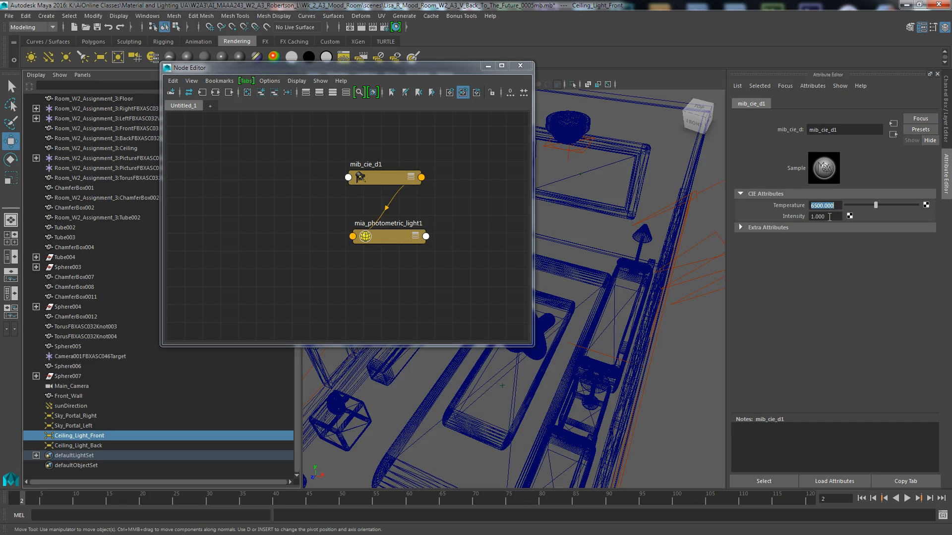
left_click(830, 217)
type("200")
key("Return")
left_click(520, 68)
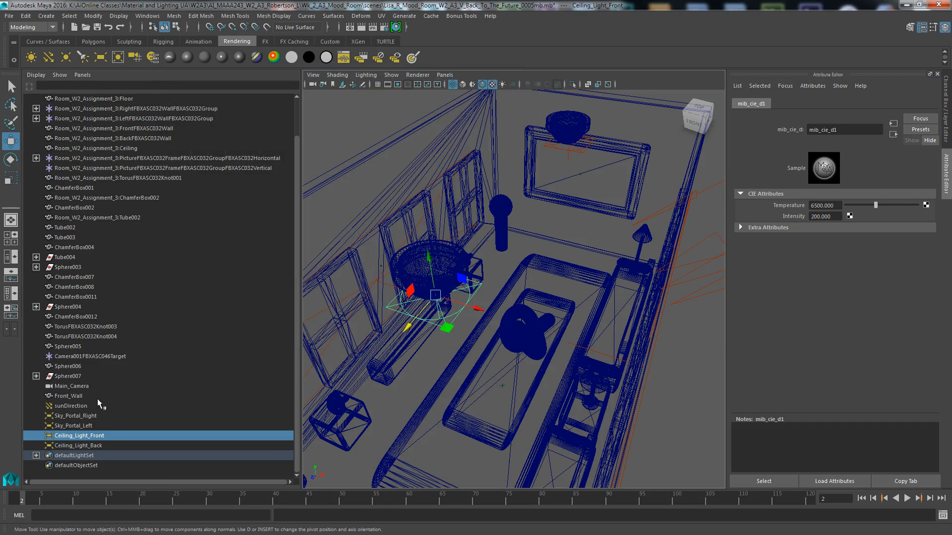
Hide sunDirection, Sky_Portal_Right and Sky_Portal_Left to isolate the ceiling lights, and open the Render View.
left_click(70, 407)
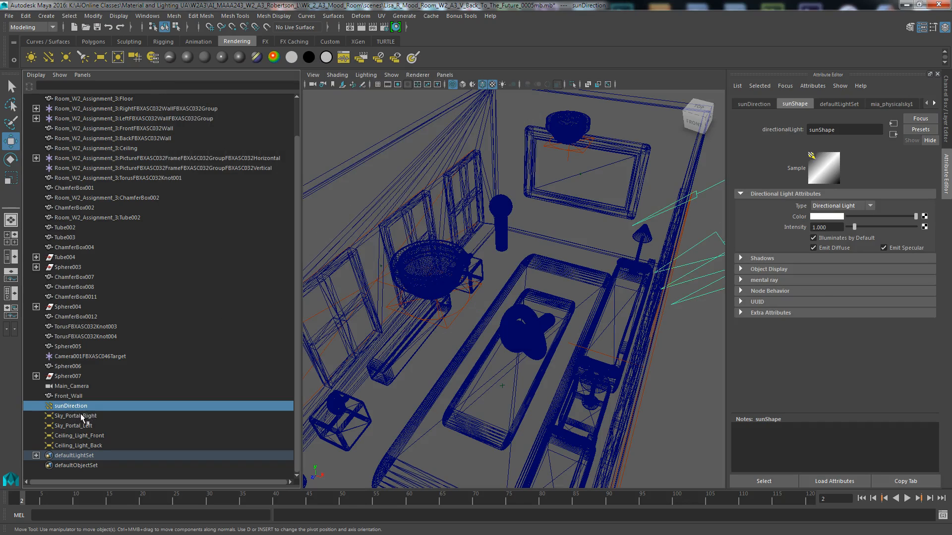
left_click(78, 416, "ctrl")
left_click(79, 426, "ctrl")
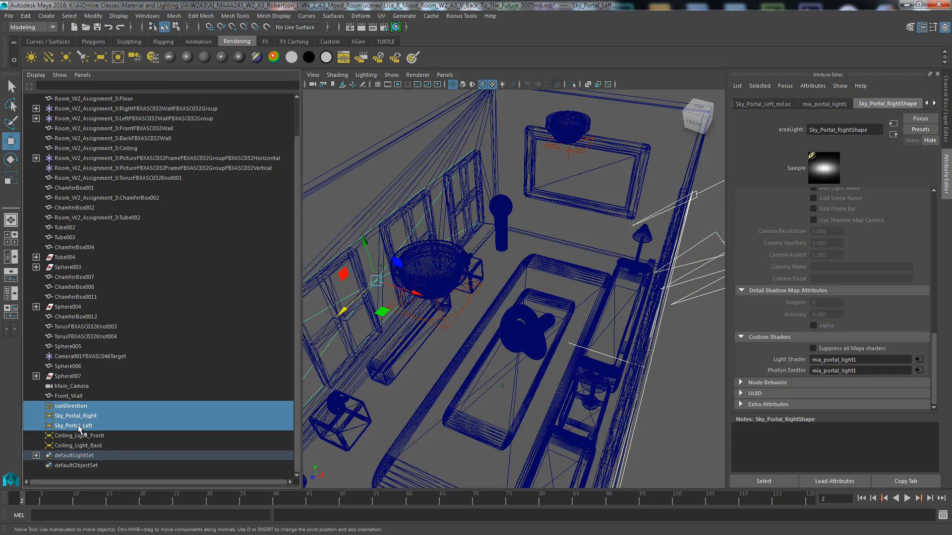
key("ctrl+h")
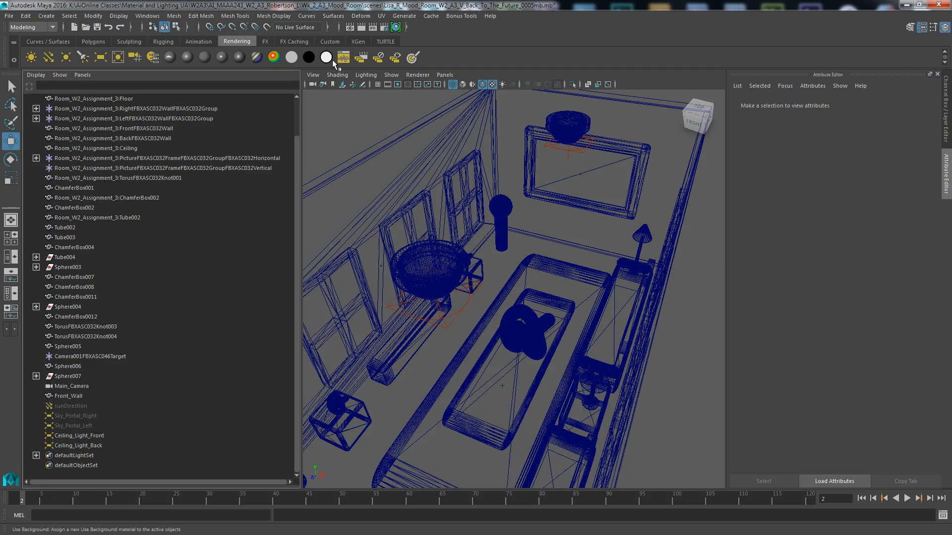
left_click(350, 26)
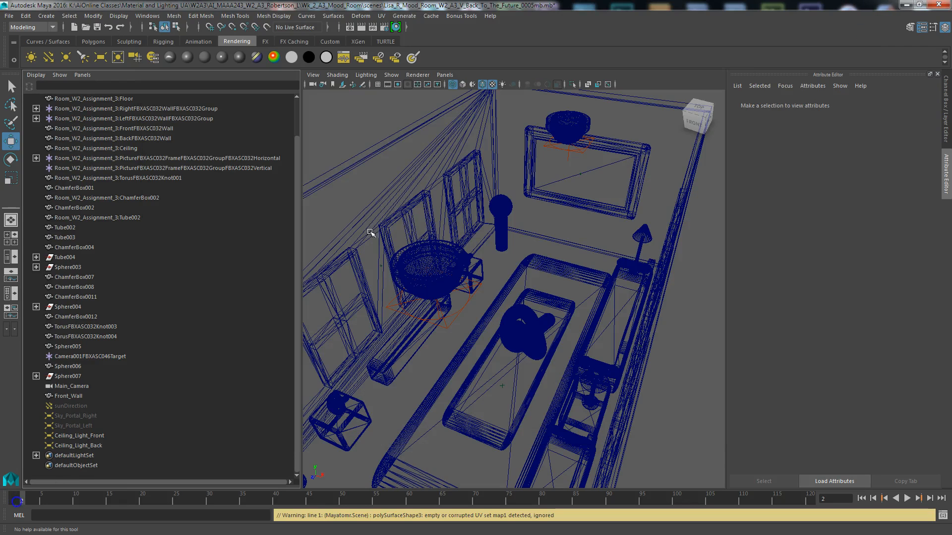
Narrow the Outliner to enlarge the viewport and look through Main_Camera.
left_click_drag(296, 194, 223, 195)
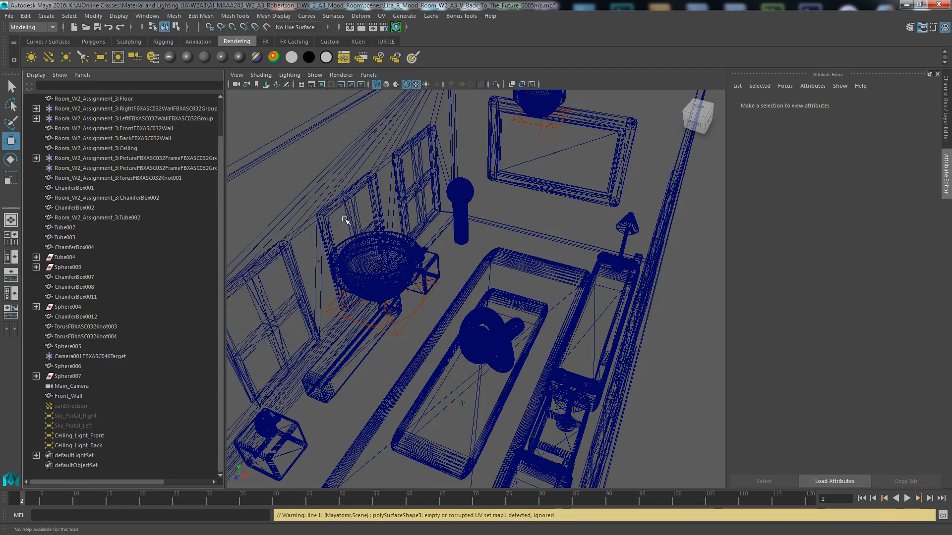
left_click(236, 75)
left_click(498, 44)
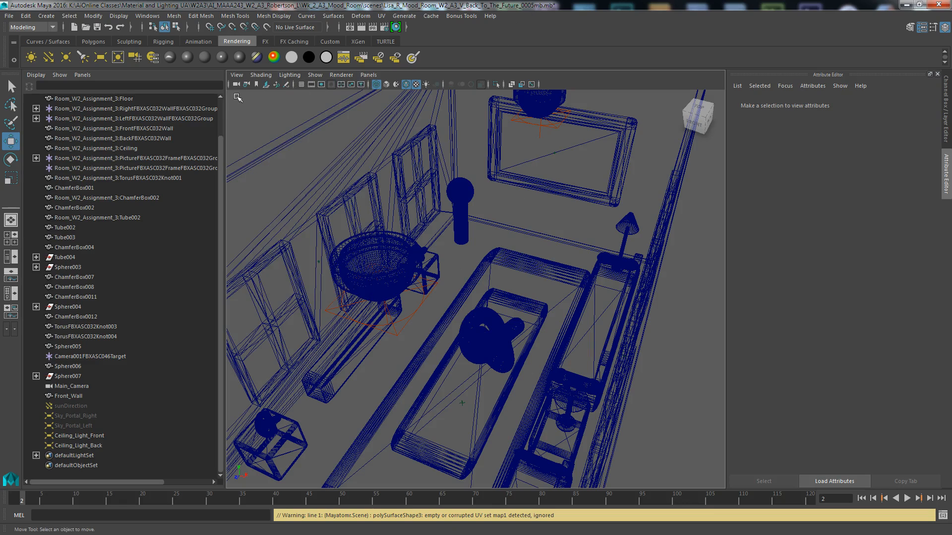
right_click(237, 84)
left_click(245, 89)
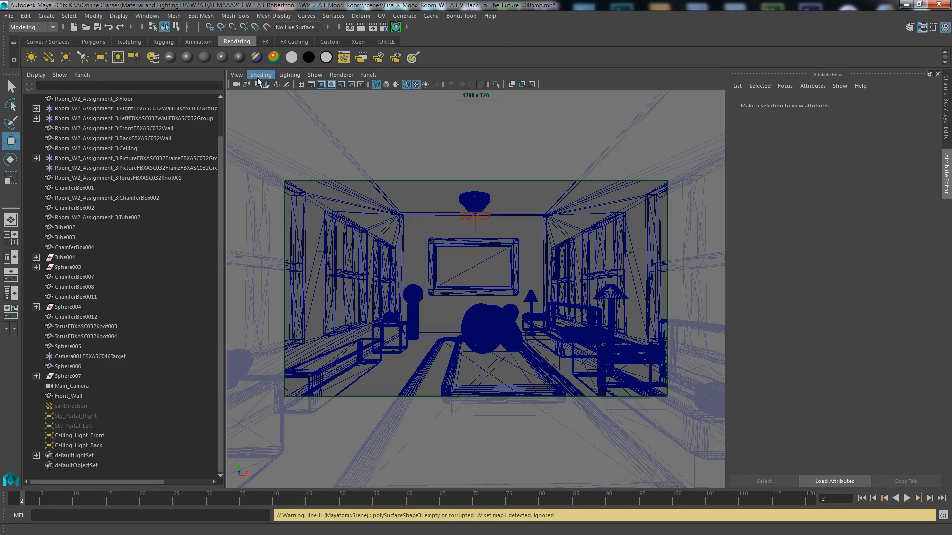
Open the mia_physicalsky1 environment shader from Main_Camera's mental ray attributes and switch it off.
left_click(236, 75)
left_click(253, 91)
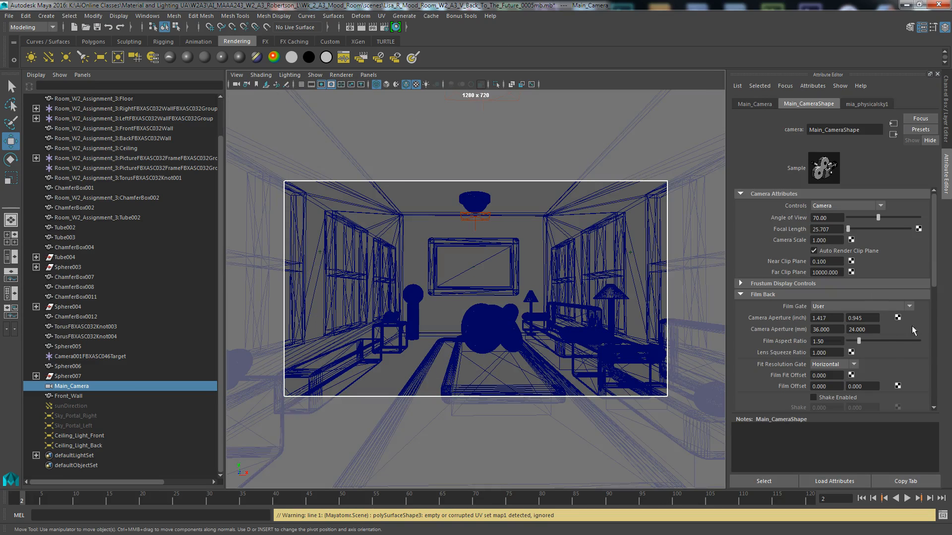
left_click_drag(935, 275, 911, 390)
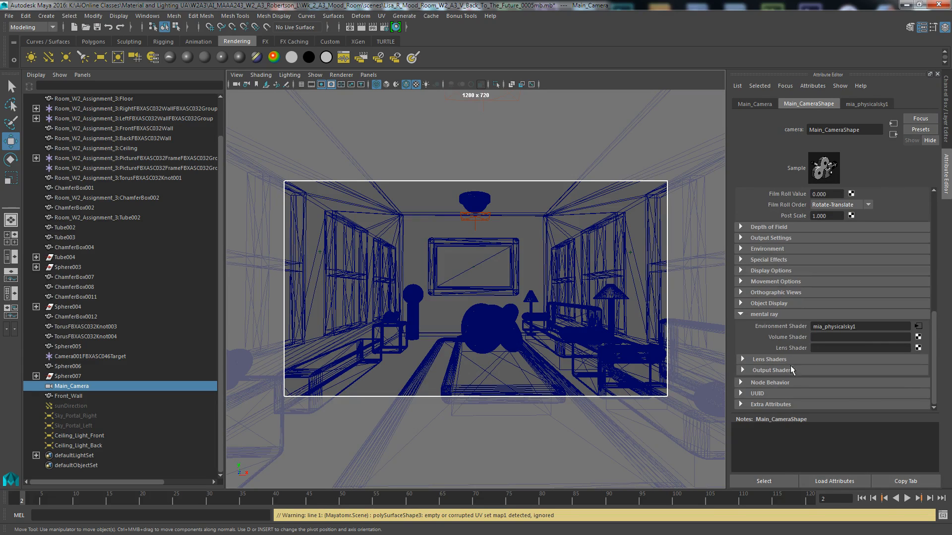
left_click(918, 327)
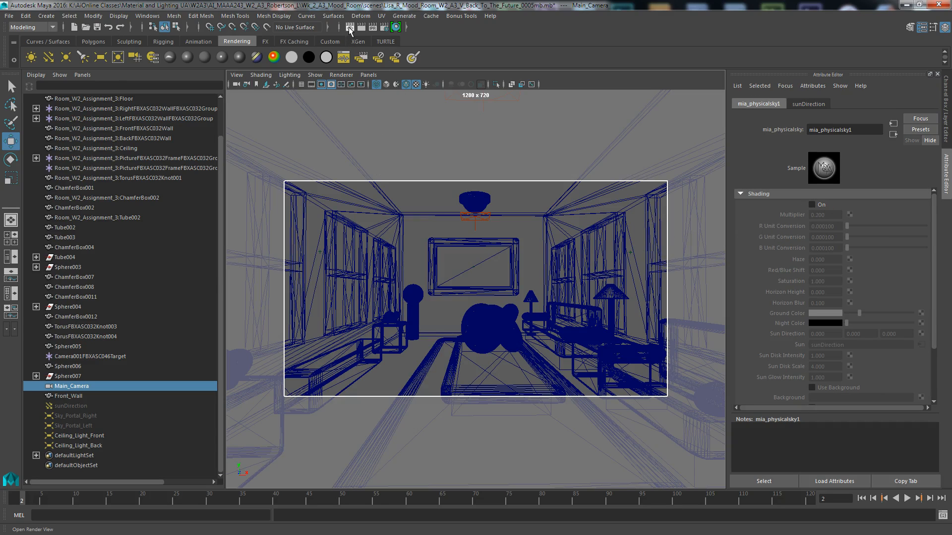
Open the Render View and compare the stored mental ray renders of the room under different light combinations.
left_click(349, 28)
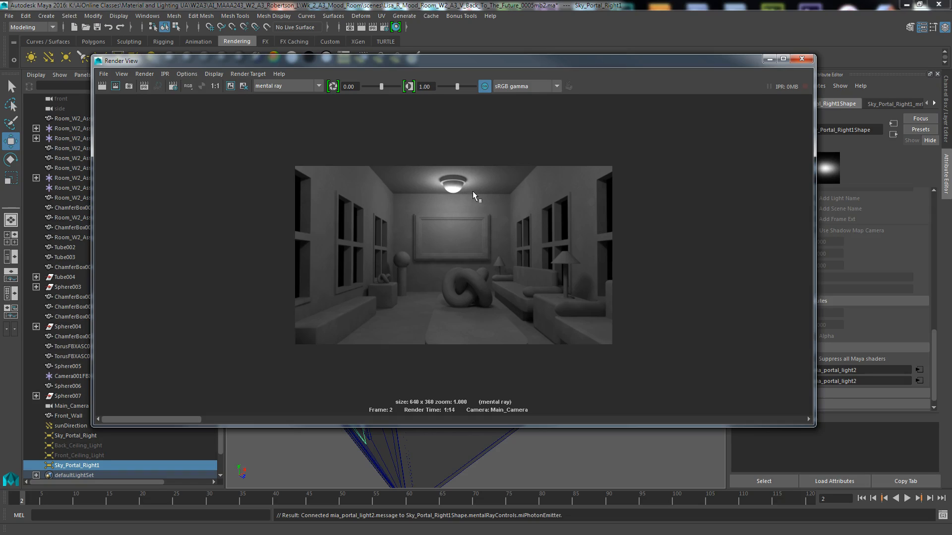
left_click_drag(192, 420, 463, 420)
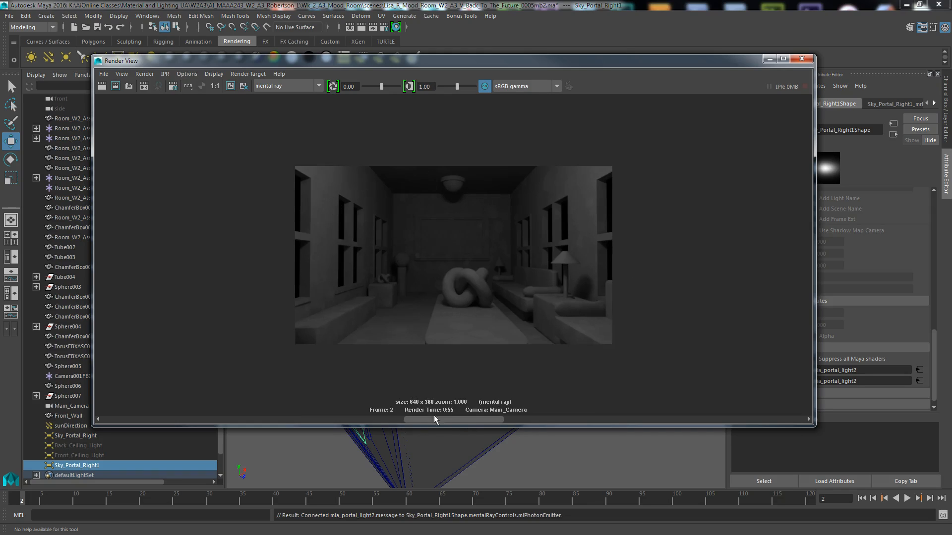
left_click_drag(422, 419, 360, 426)
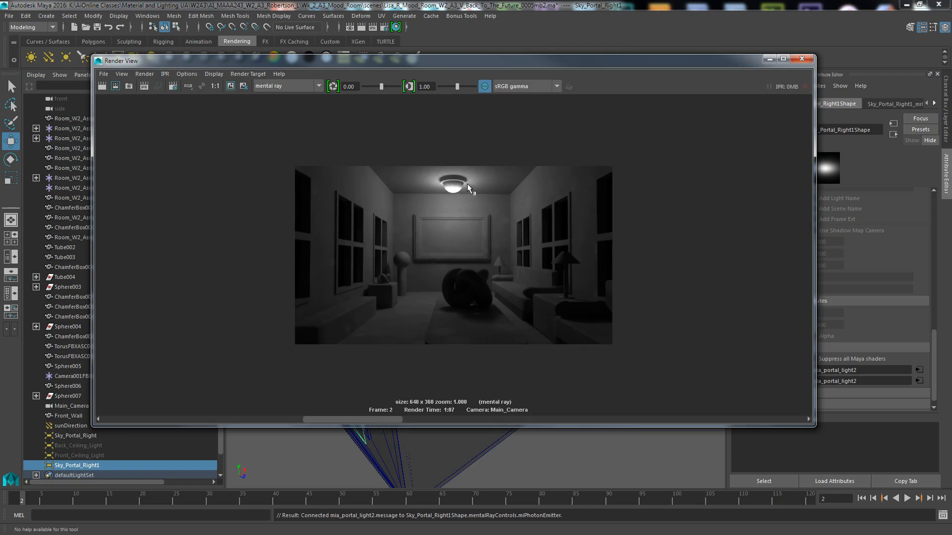
left_click_drag(327, 422, 253, 427)
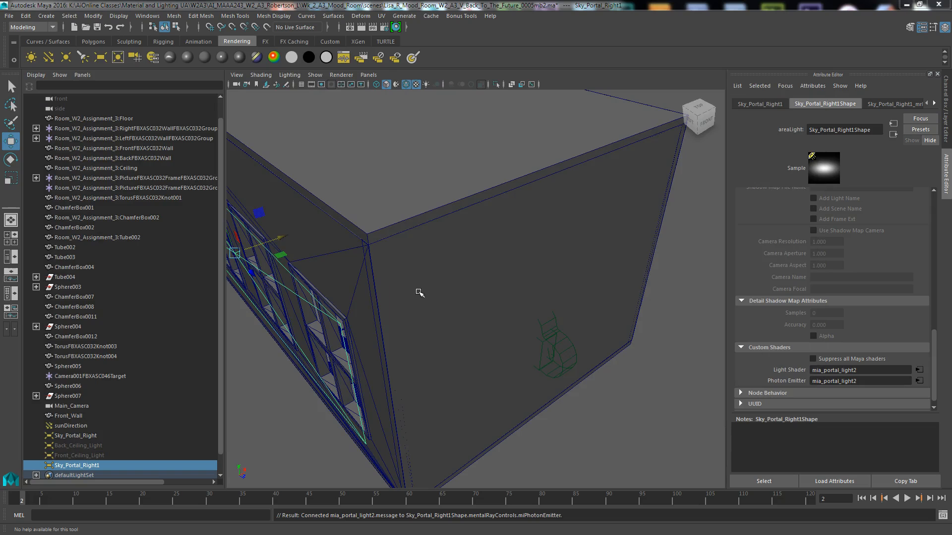
View the room's exterior with Sky_Portal_Right1 selected and check the Instance geometry type in the Duplicate Special options.
scroll(419, 293, "down", 4)
mouse_move(470, 347)
left_mouse_down("alt")
mouse_move(389, 347)
mouse_move(457, 356)
left_mouse_up("alt")
left_click_drag(476, 427, 399, 433, "alt")
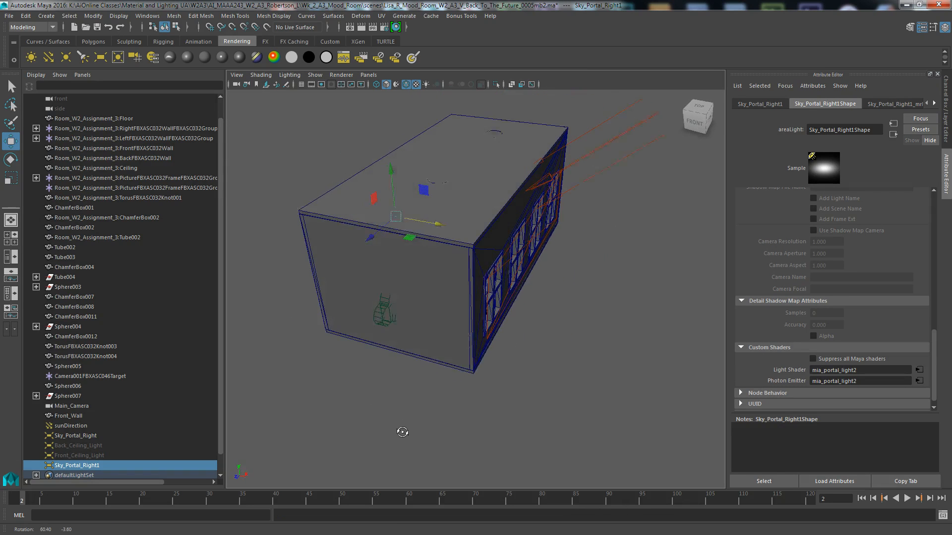
left_click_drag(452, 385, 430, 368, "alt")
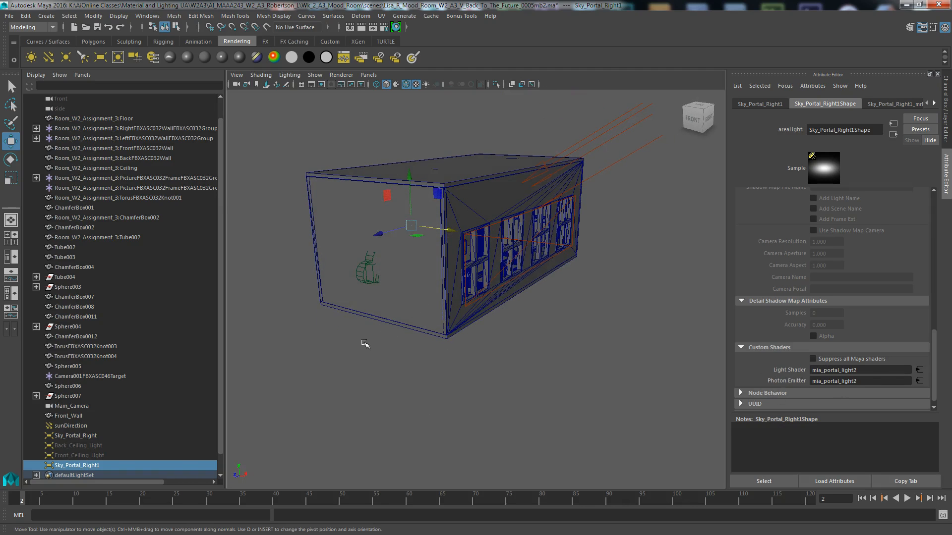
left_click(44, 15)
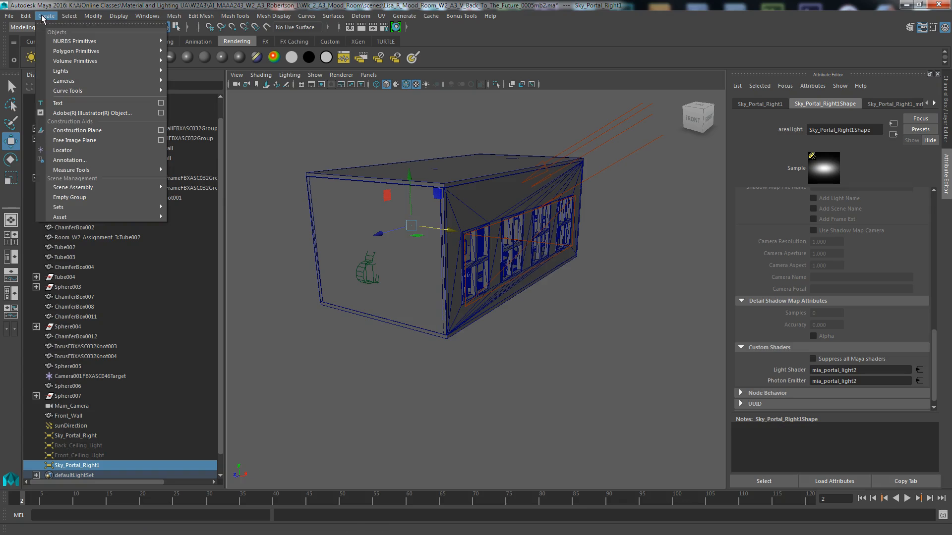
mouse_move(25, 16)
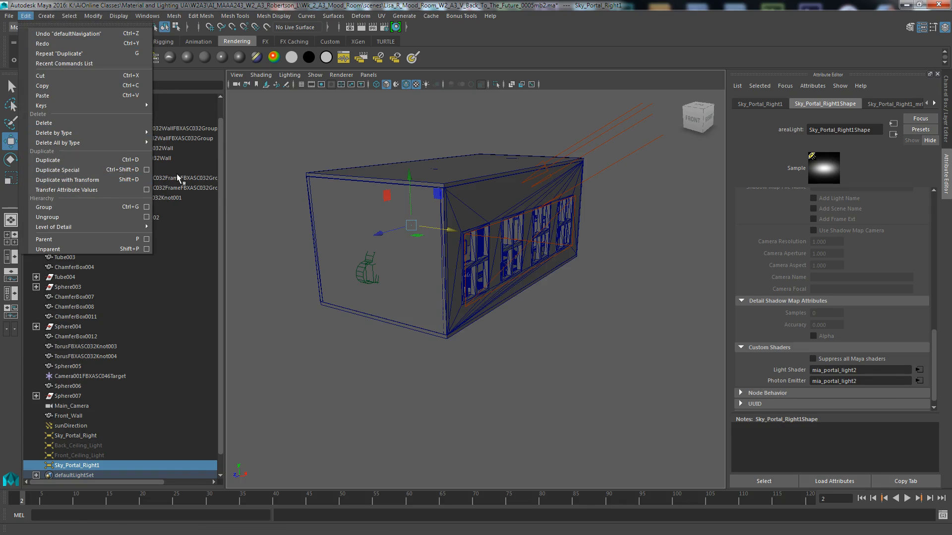
left_click(146, 169)
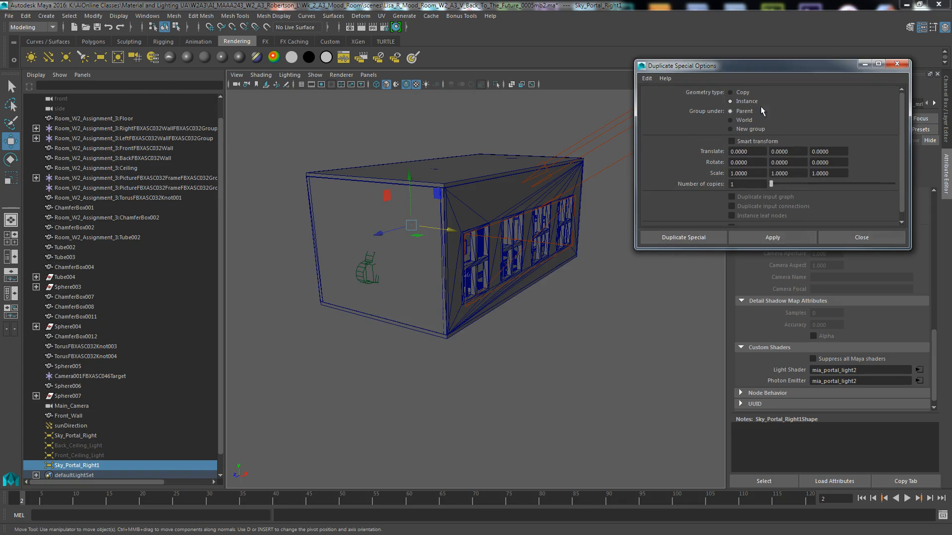
left_click(897, 64)
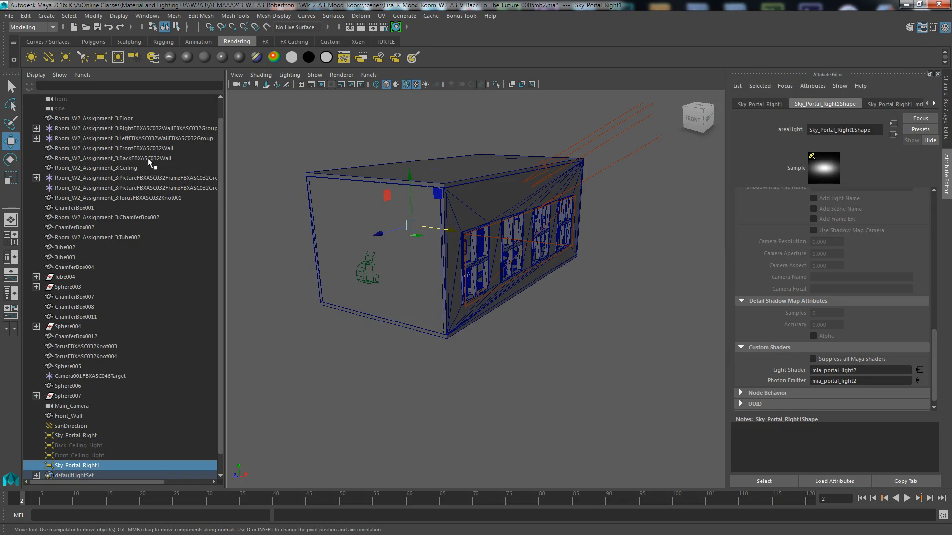
Show the room in wireframe, unhide Back_Ceiling_Light and Front_Ceiling_Light, and clear the selection.
middle_click_drag(395, 348, 395, 361, "alt")
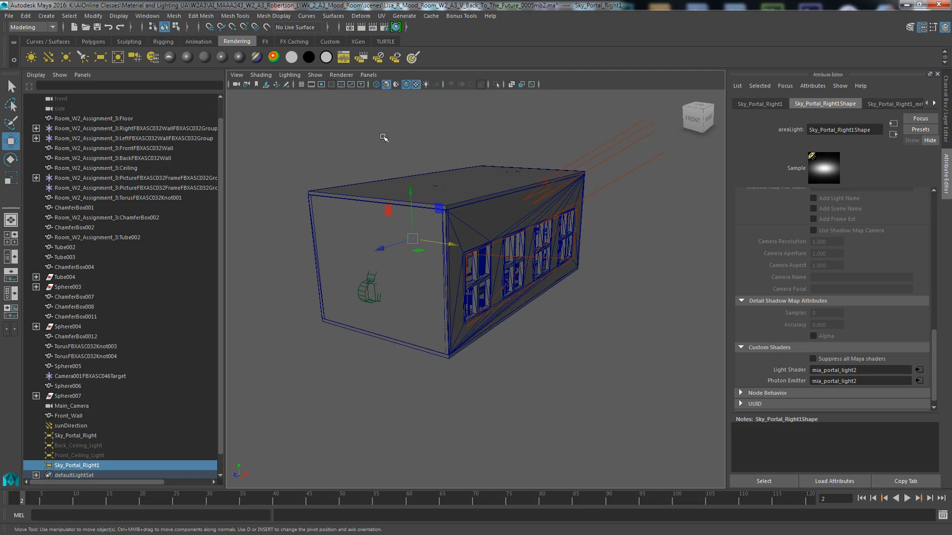
left_click(376, 85)
mouse_move(396, 401)
left_mouse_down("alt")
mouse_move(385, 433)
mouse_move(372, 429)
left_mouse_up("alt")
scroll(446, 248, "up", 4)
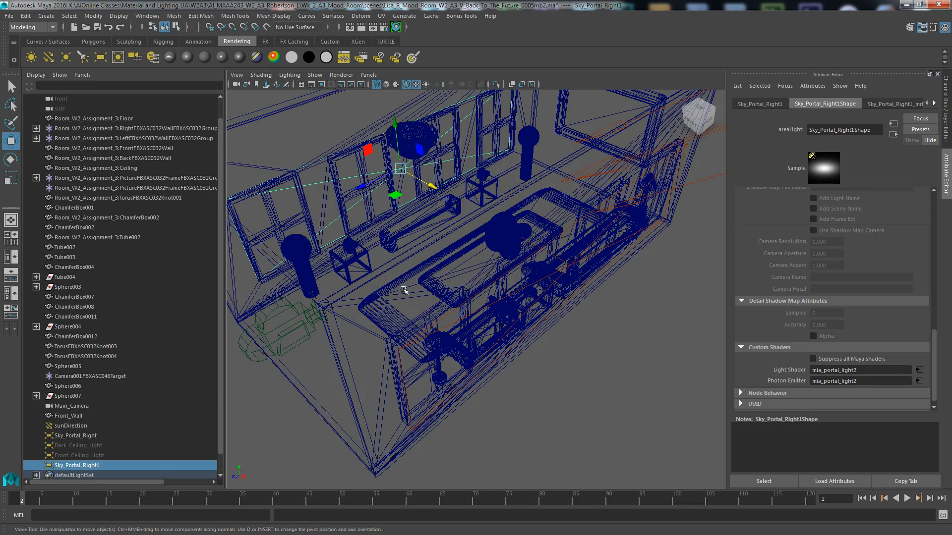
left_click(79, 445)
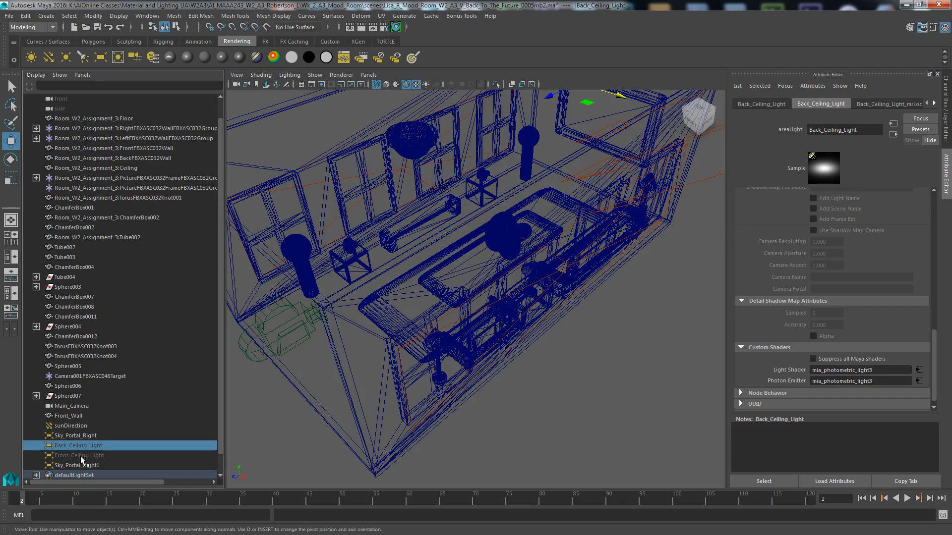
left_click(83, 455, "shift")
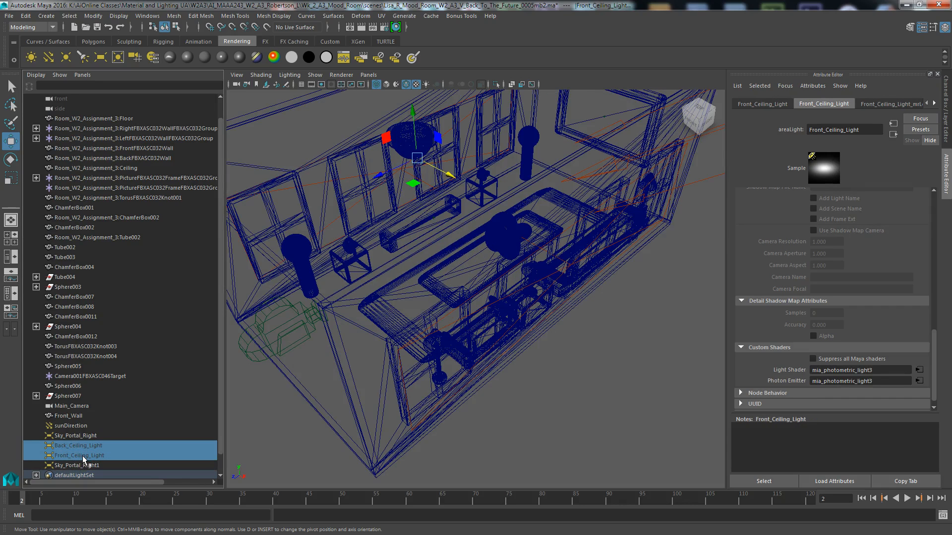
key("shift+h")
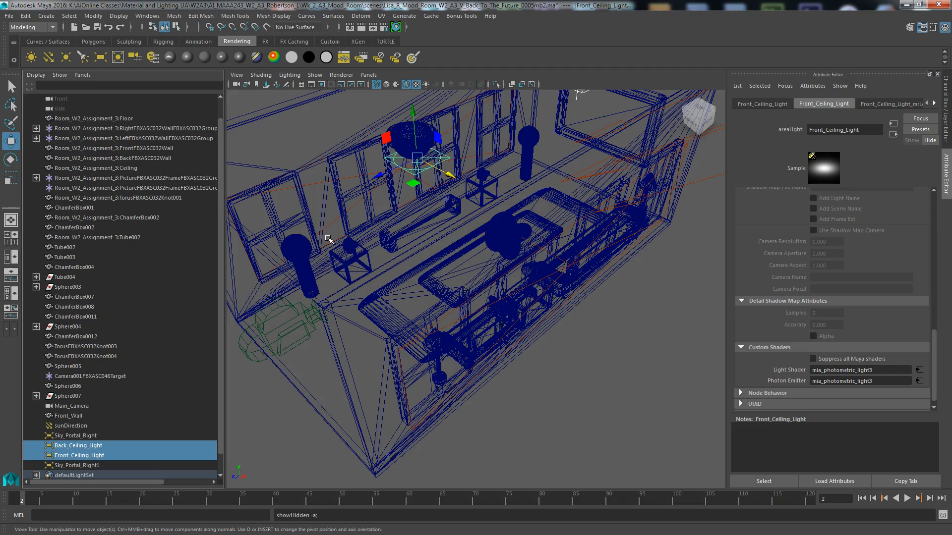
left_click(613, 363)
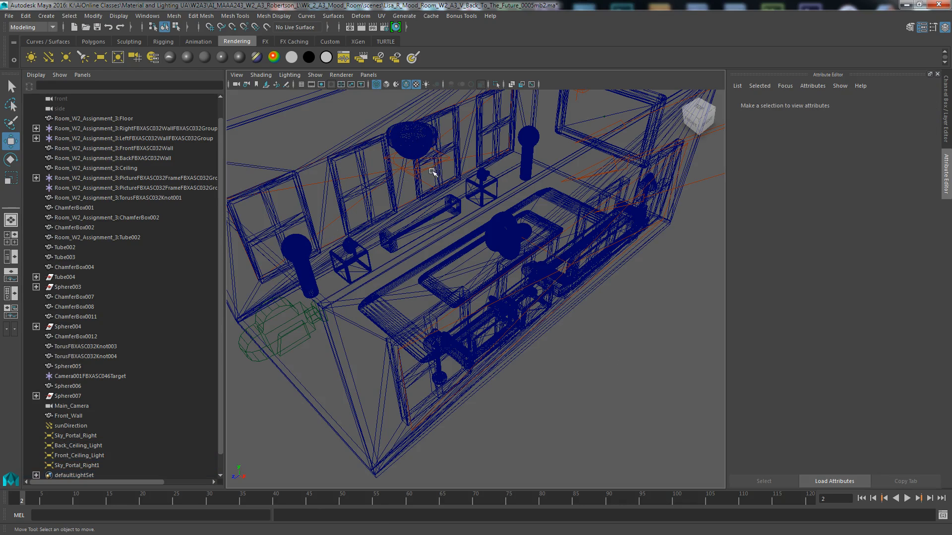
Shift Front_Ceiling_Light slightly sideways beneath its ceiling fixture and select Back_Ceiling_Light.
left_click(425, 166)
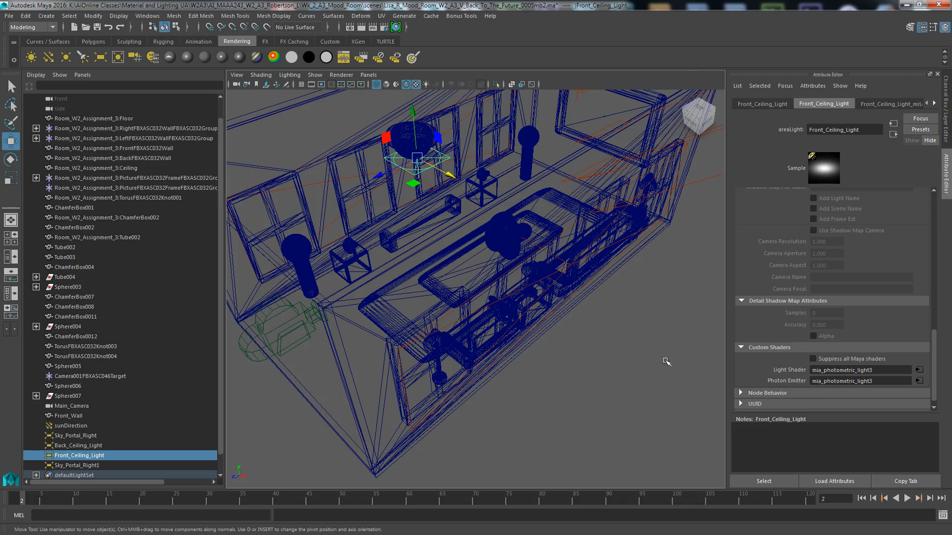
left_click_drag(449, 175, 445, 172)
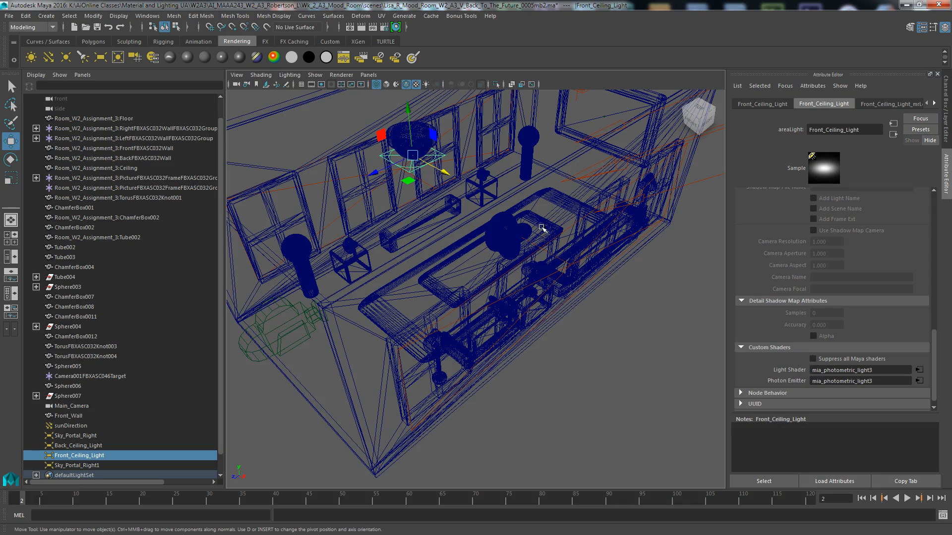
left_click_drag(542, 185, 545, 176, "alt")
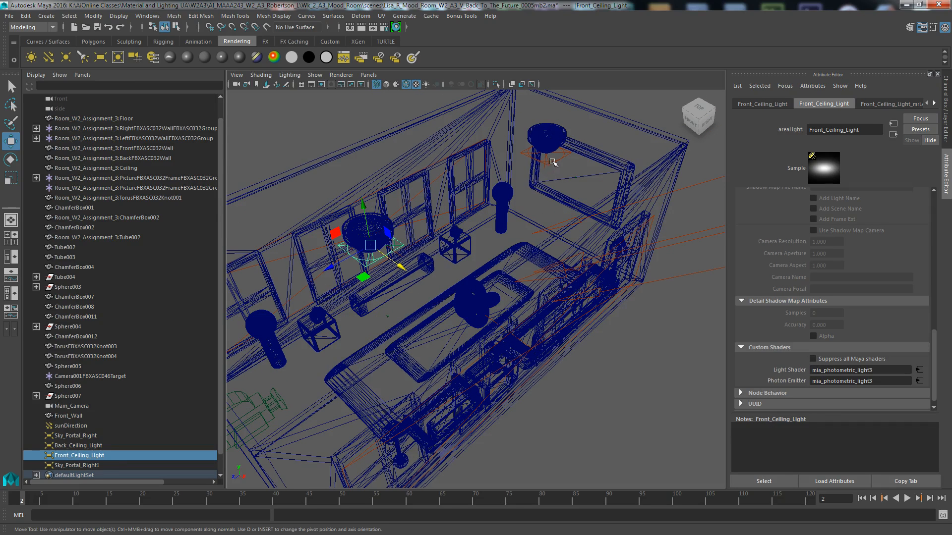
left_click(548, 158)
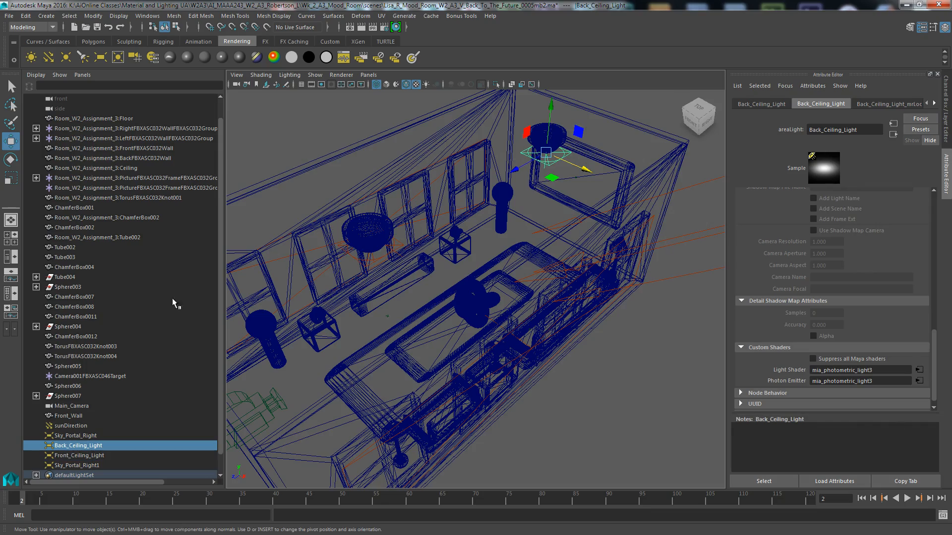
Orbit to a lower front view of the room and check the render in the Render View.
middle_click_drag(514, 422, 552, 400, "alt")
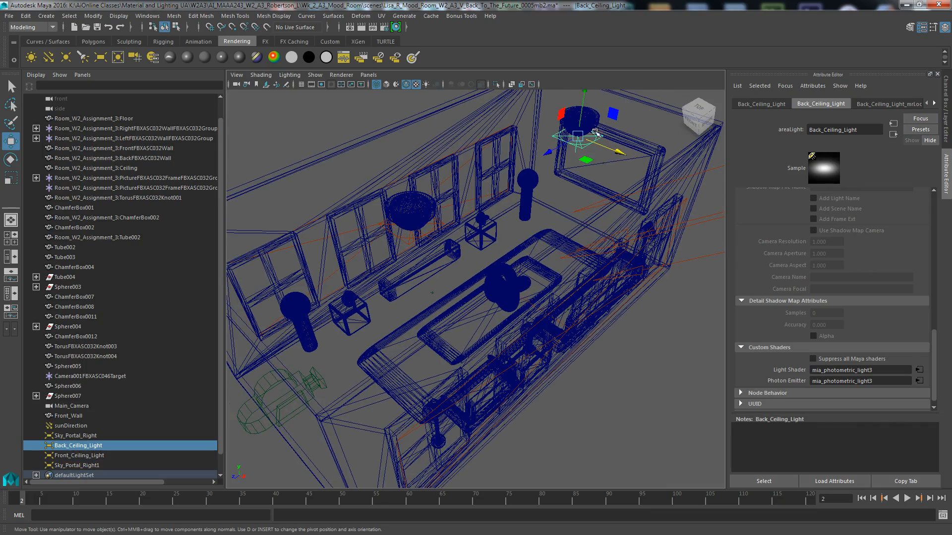
left_click_drag(555, 432, 508, 341, "alt")
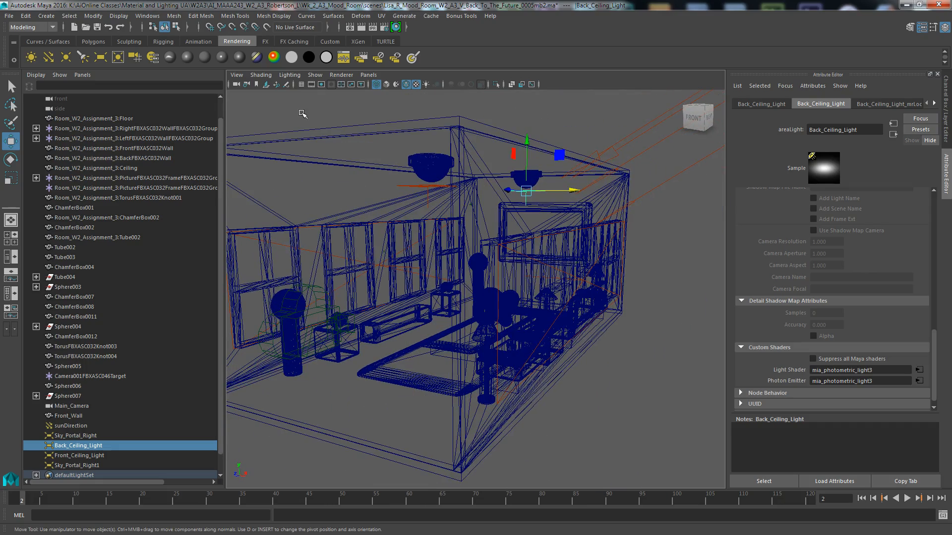
left_click(349, 27)
left_click_drag(593, 97, 718, 41)
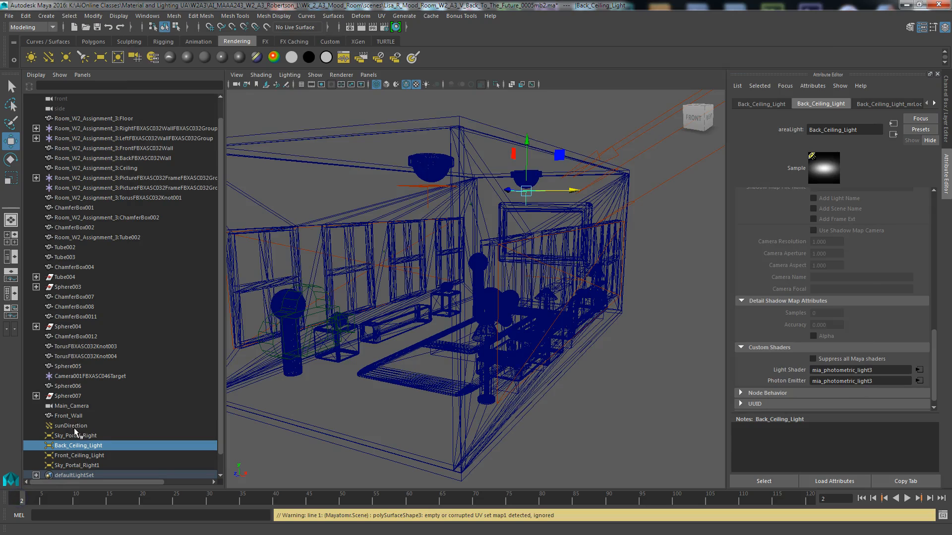
Inspect the mia_physicalsky1 environment shader of the perspective camera and the Physical Sun and Sky entry in the scene render settings.
left_click(238, 75)
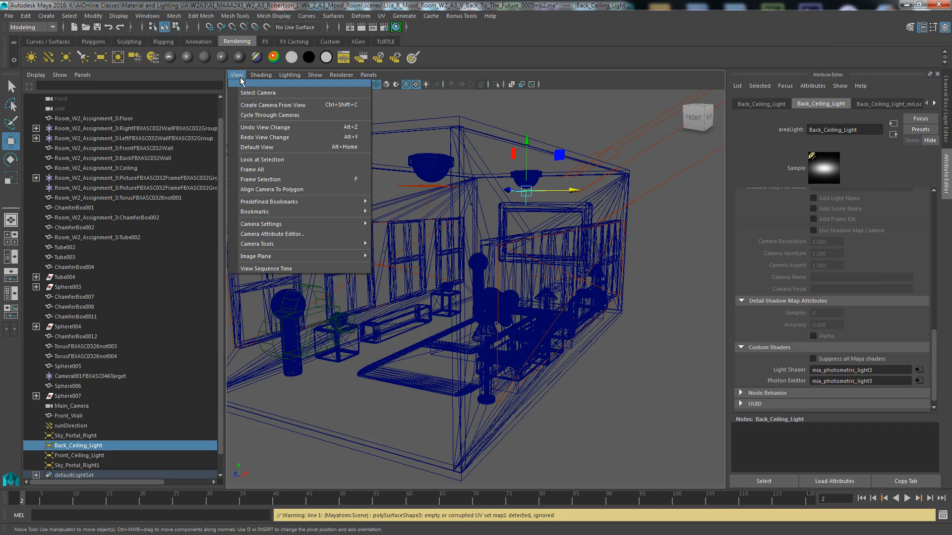
left_click(250, 93)
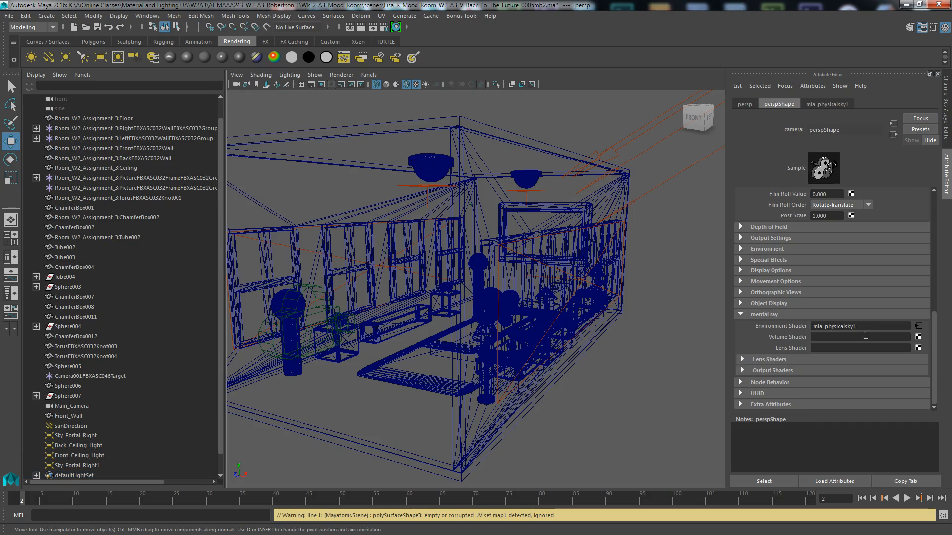
left_click(918, 327)
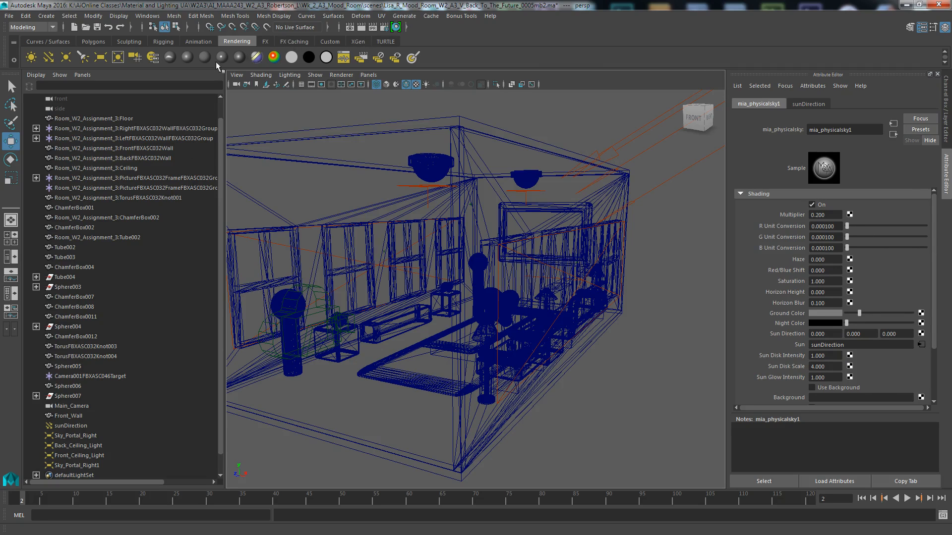
left_click(382, 28)
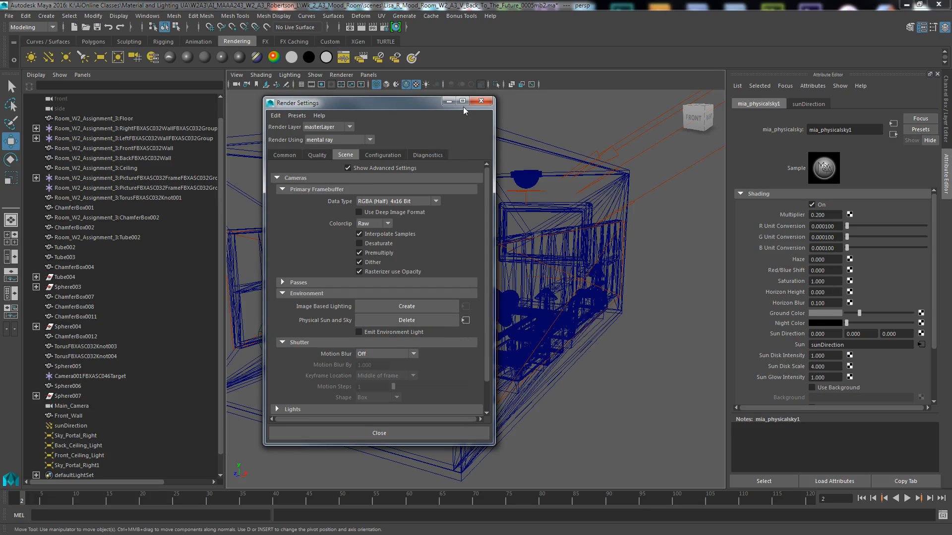
left_click(480, 101)
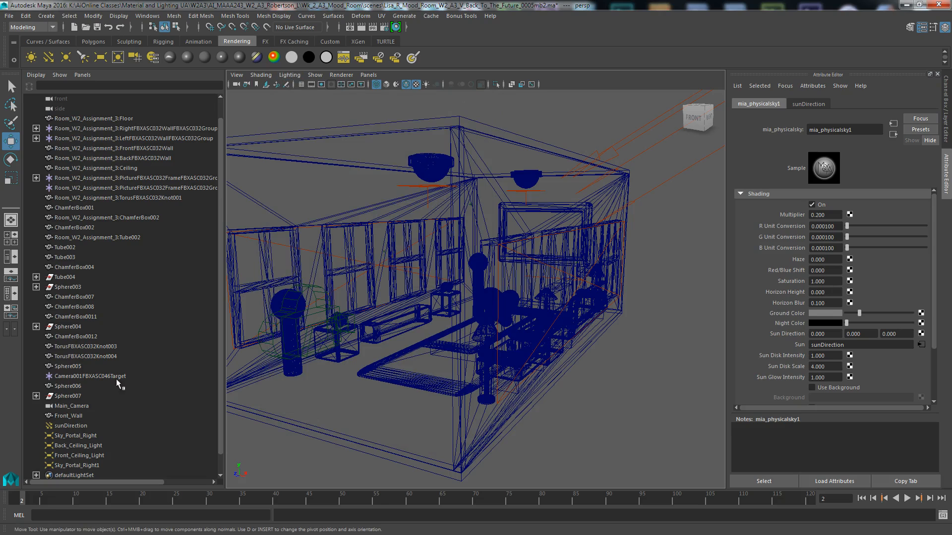
Set the Indirect Diffuse Quality to 10 in the mental ray quality render settings.
left_click(349, 26)
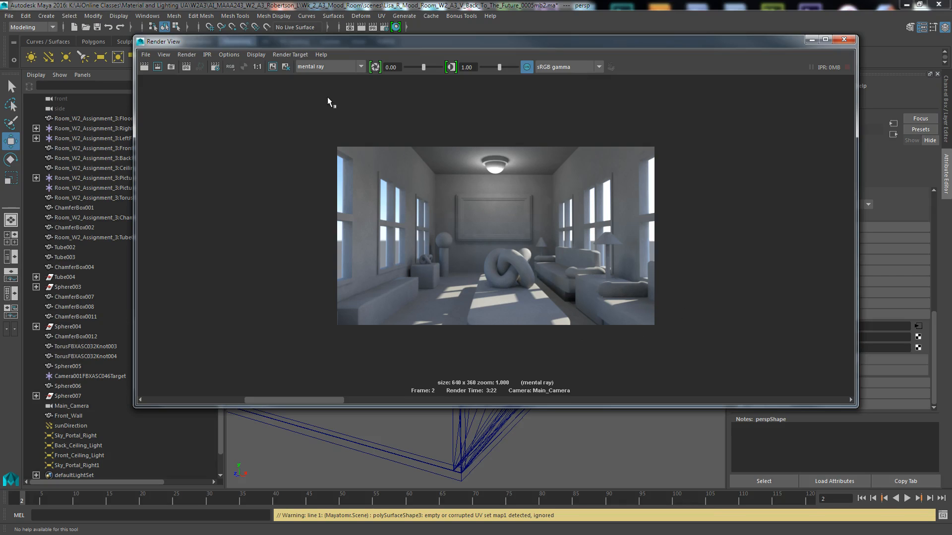
left_click(258, 56)
mouse_move(225, 63)
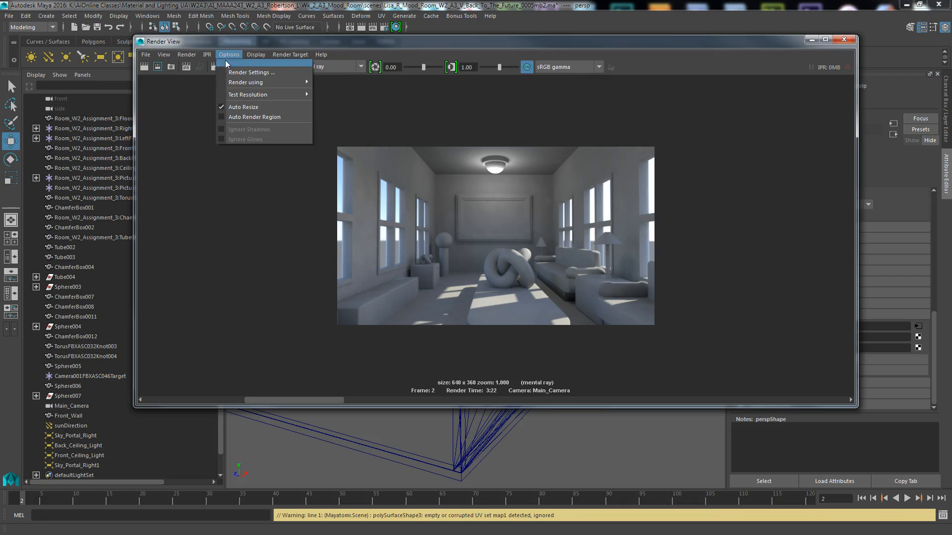
left_click(250, 73)
left_click_drag(393, 102, 801, 77)
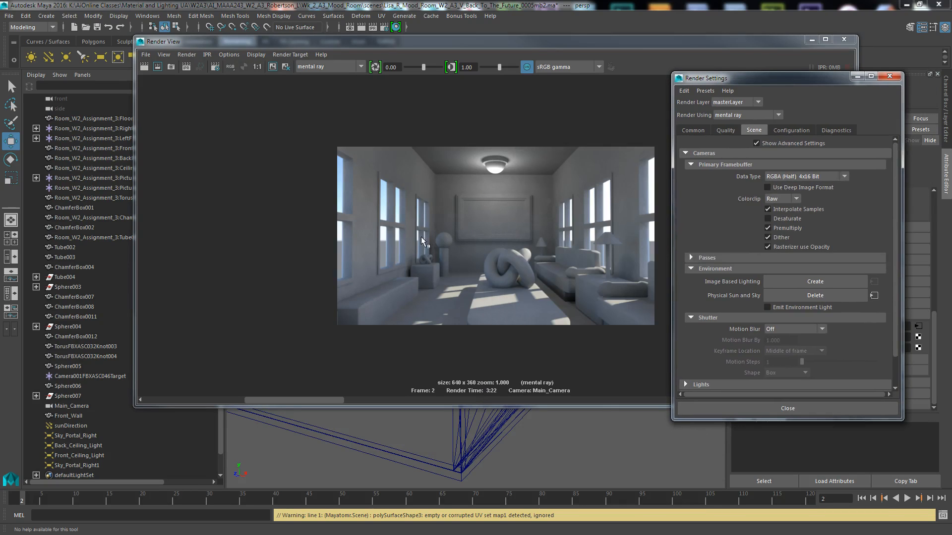
left_click_drag(739, 75, 593, 60)
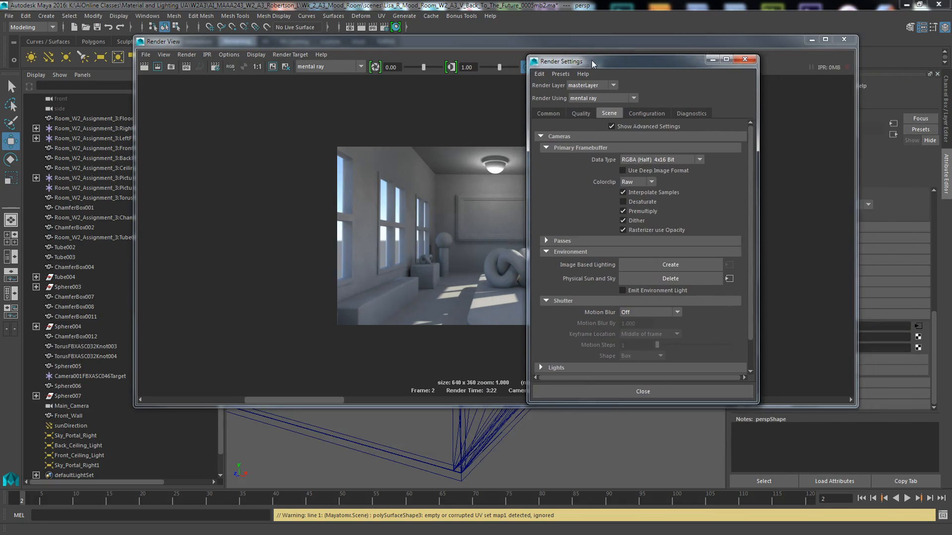
left_click(578, 113)
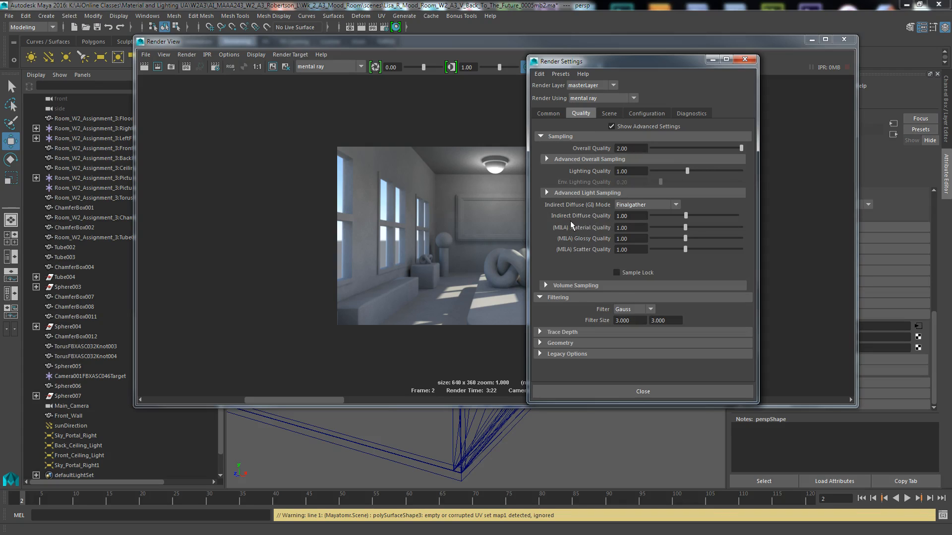
left_click(631, 217)
key("Return")
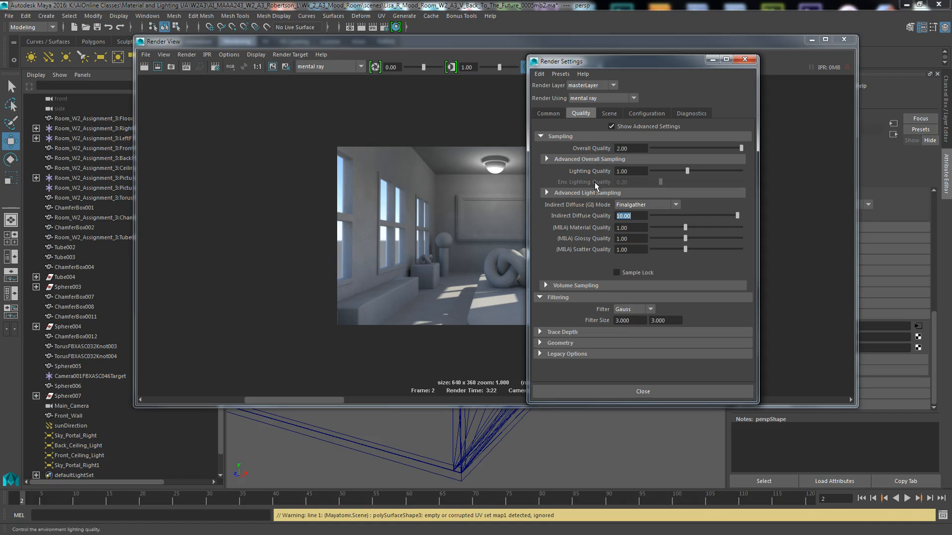
Set the Overall Quality to 3 and close the render settings.
left_click(630, 149)
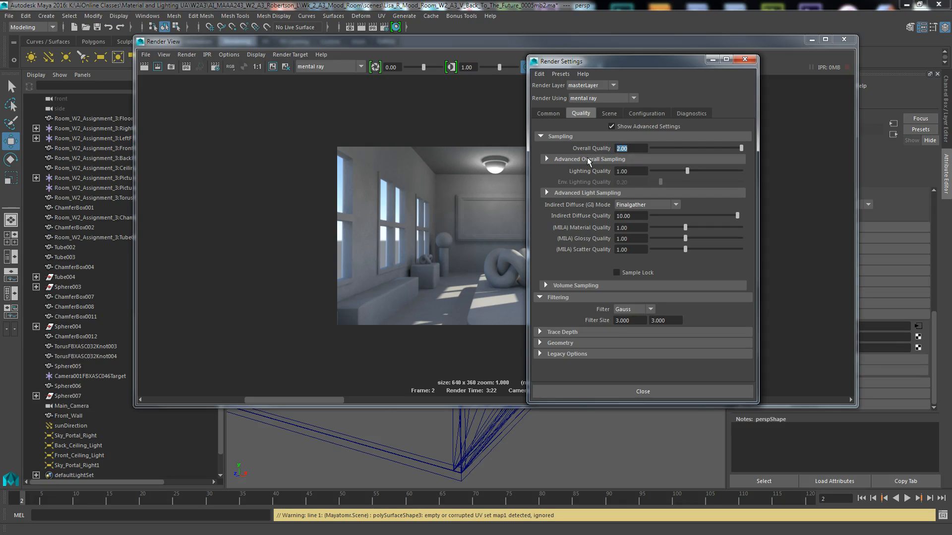
type("3")
key("Return")
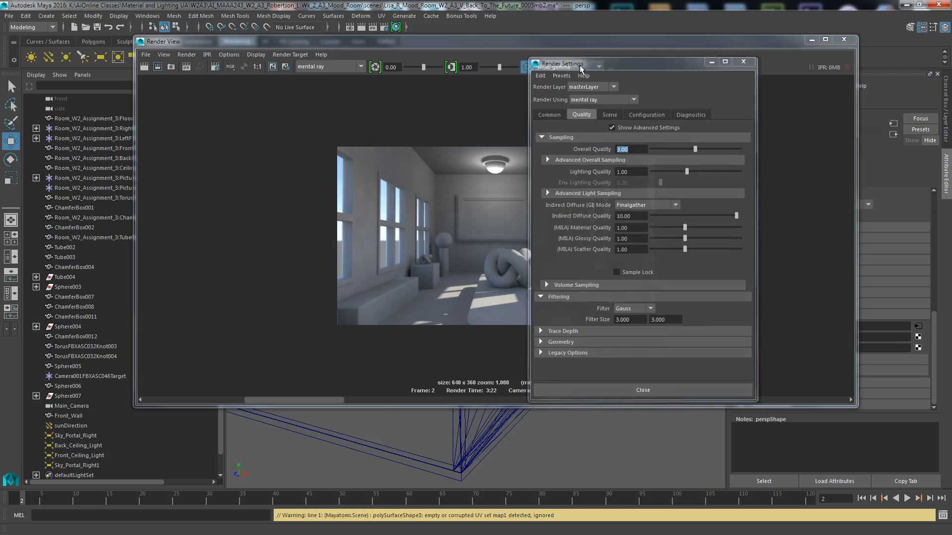
left_click(744, 59)
Set the Render View test resolution to the full Render Settings size (1280x720) and enlarge the Render View window.
left_click(229, 55)
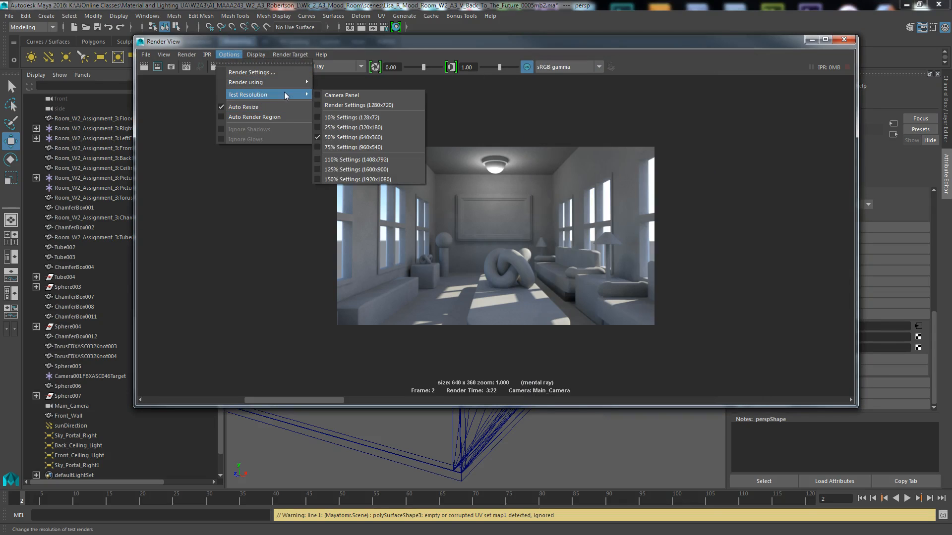
mouse_move(286, 94)
left_click(330, 106)
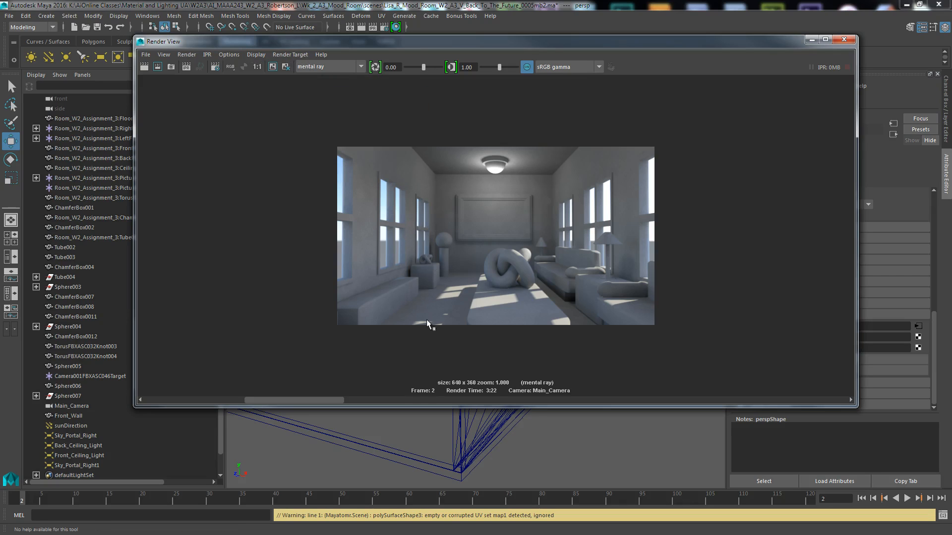
left_click_drag(482, 43, 464, 10)
left_click_drag(834, 372, 924, 472)
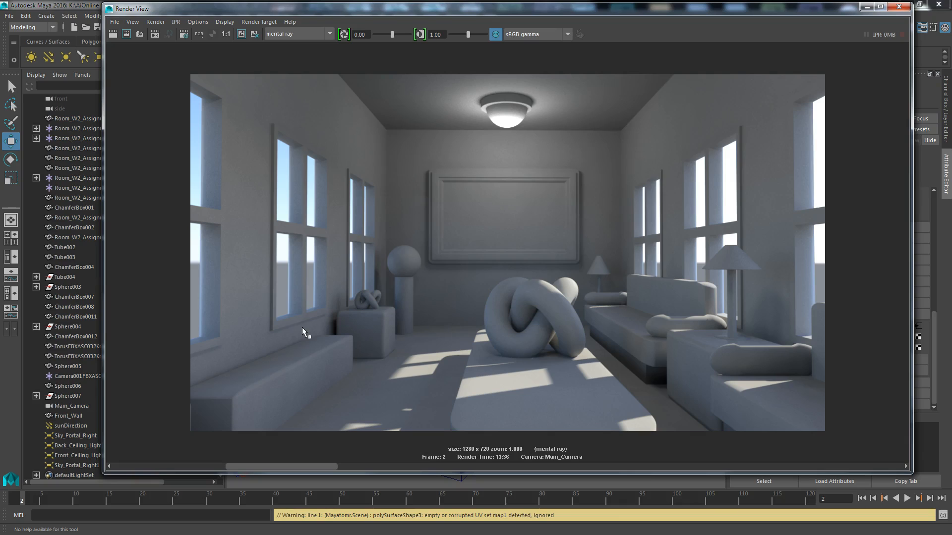
Save the scene as version 0005mb3 and close the Render View.
key("ctrl+s")
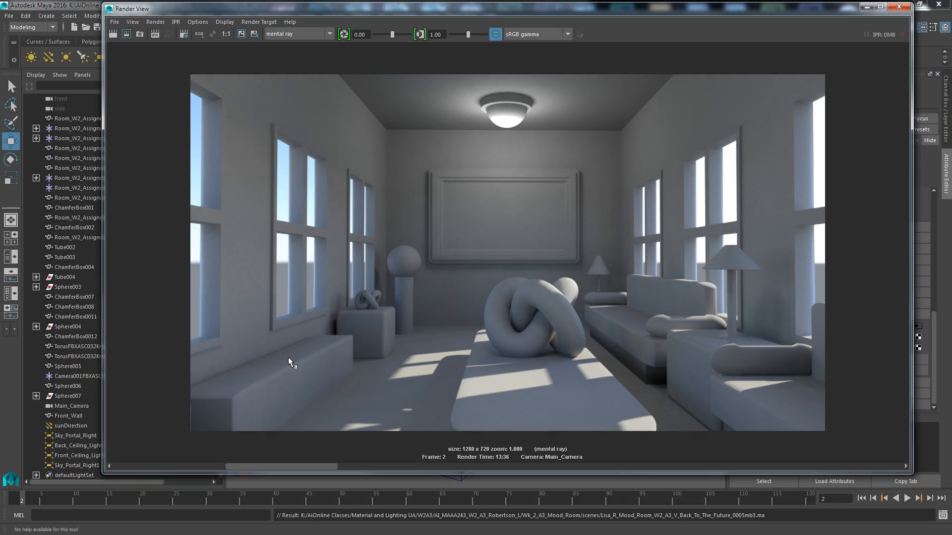
left_click(899, 6)
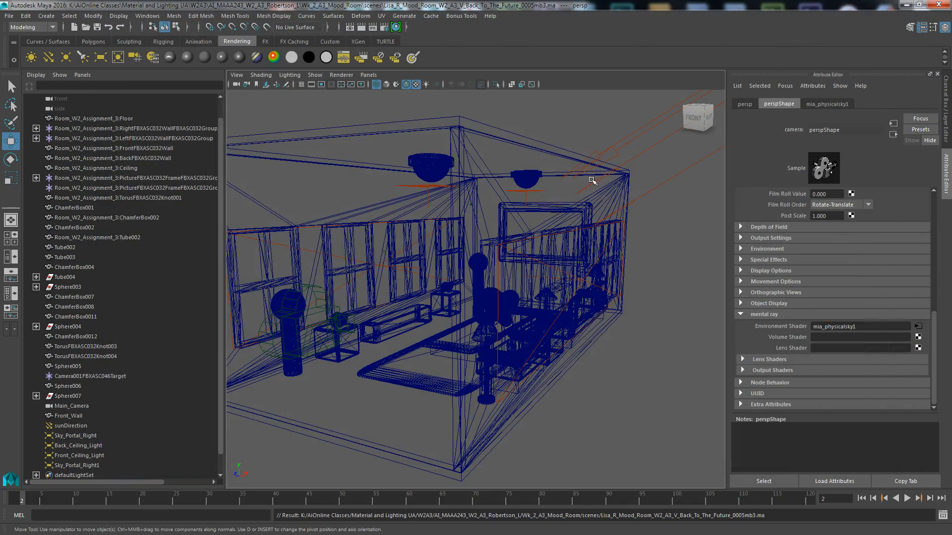
Isolate the poster plane inside the back-wall picture frame by hiding all unselected objects, and frame it from the front.
left_click(518, 229)
left_click_drag(307, 407, 414, 342, "alt")
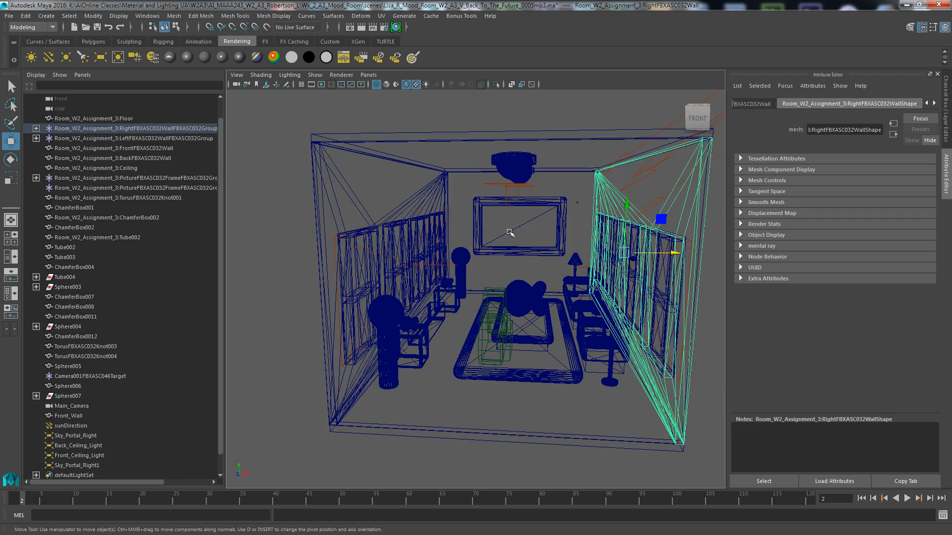
left_click(516, 229)
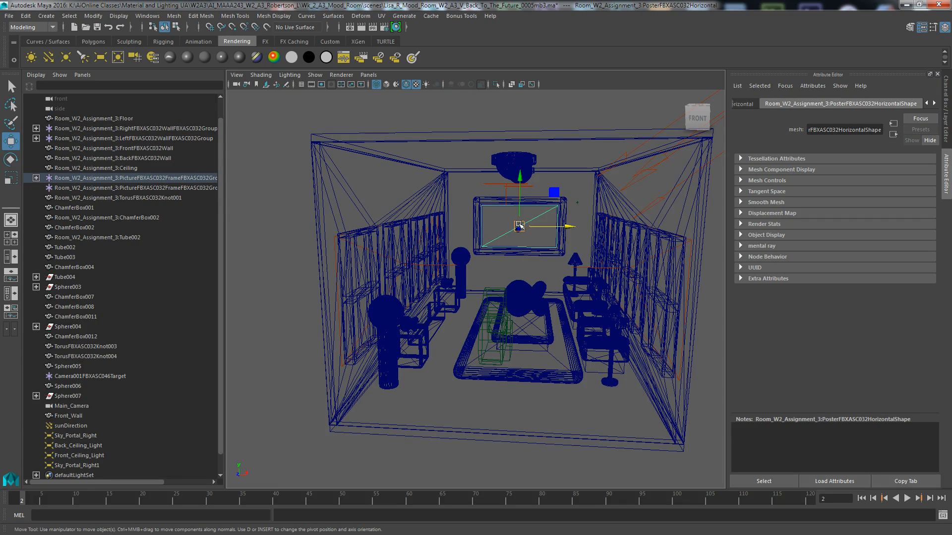
key("alt+h")
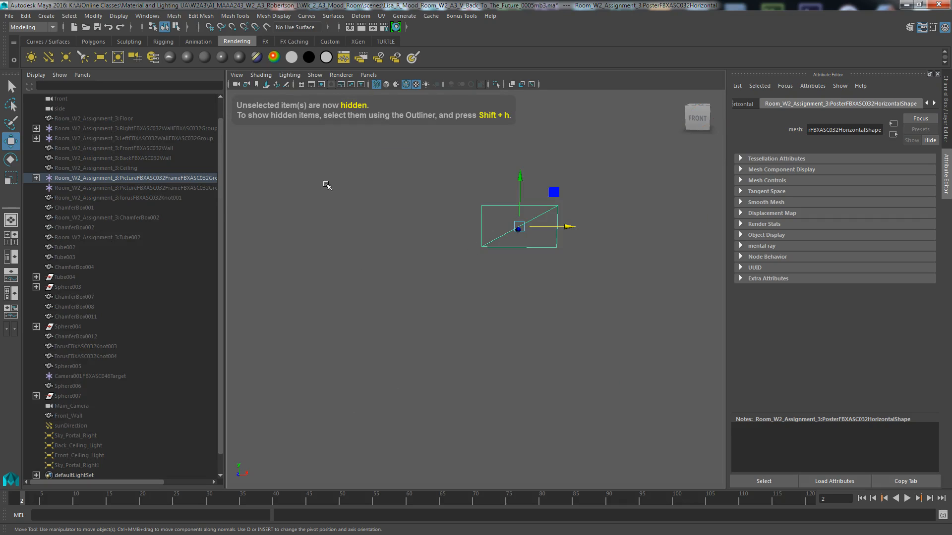
left_click(237, 75)
left_click(257, 103)
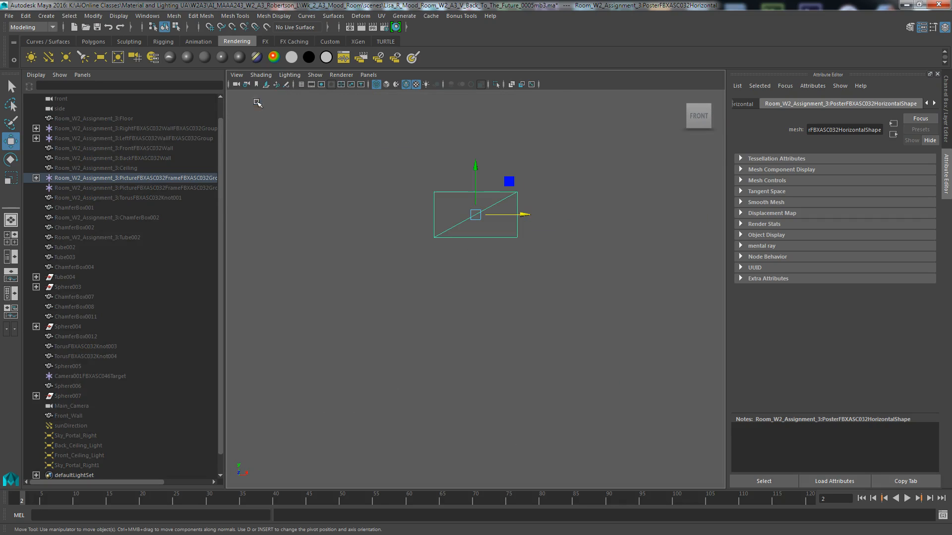
key("f")
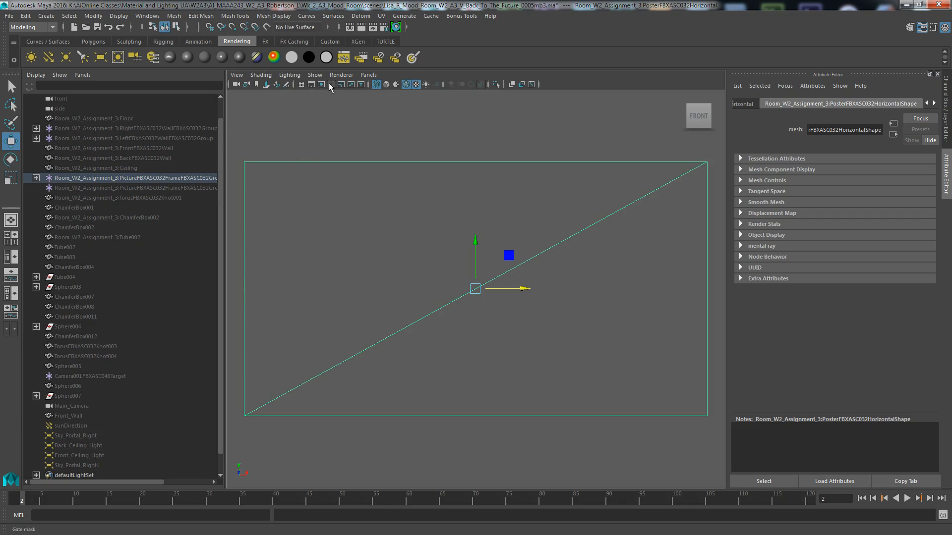
Open the Hypershade, maximize its window and clear the node graph.
left_click(396, 27)
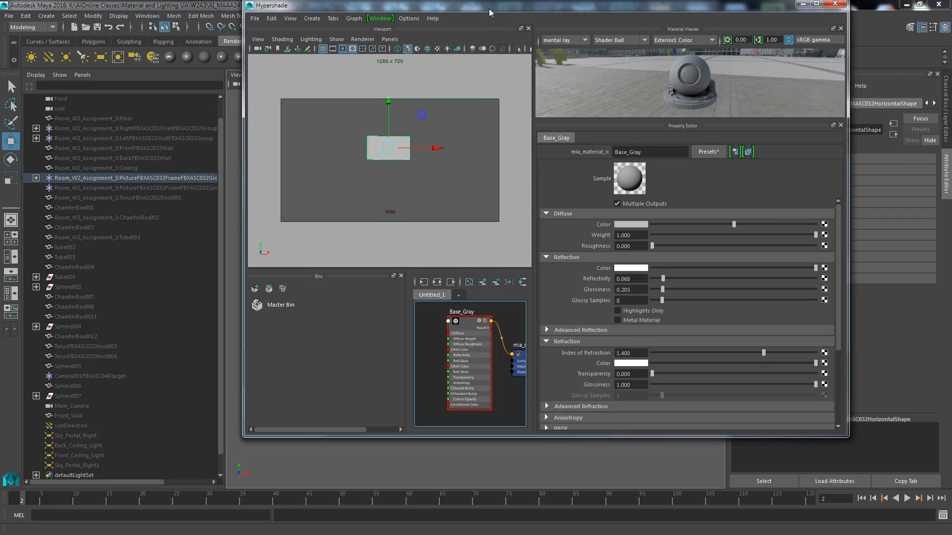
left_click_drag(489, 13, 415, 34)
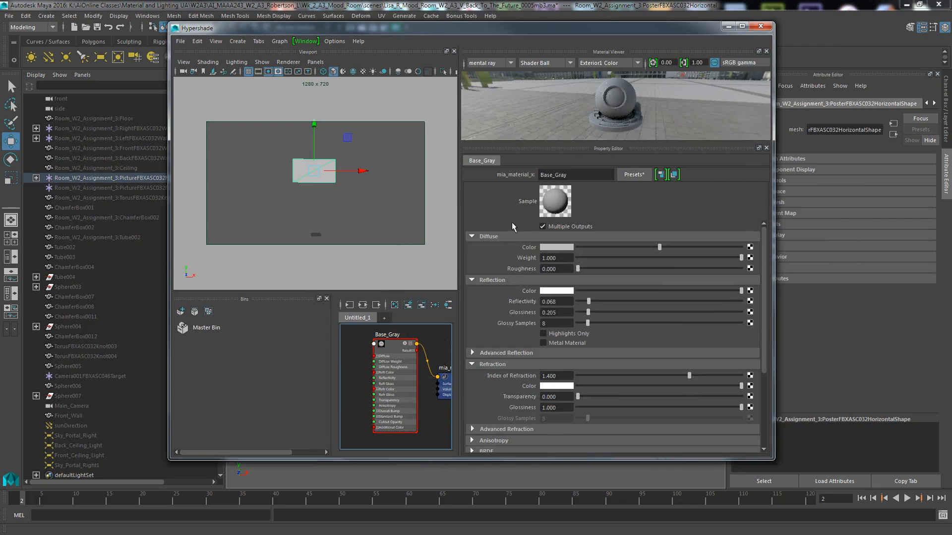
left_click(742, 26)
left_click(223, 280)
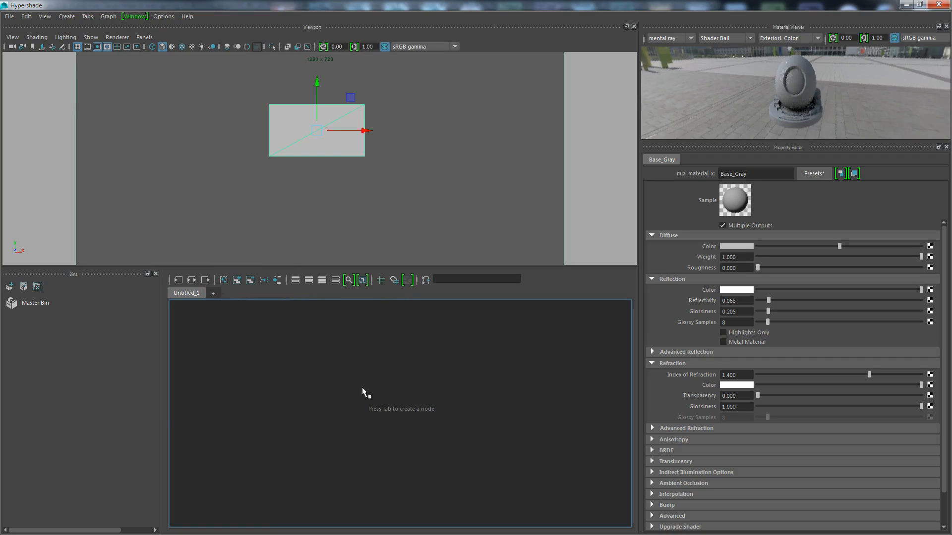
Create a mental ray mia_material_x node in the Hypershade graph and close the node creation window.
right_click(362, 388)
left_click(363, 360)
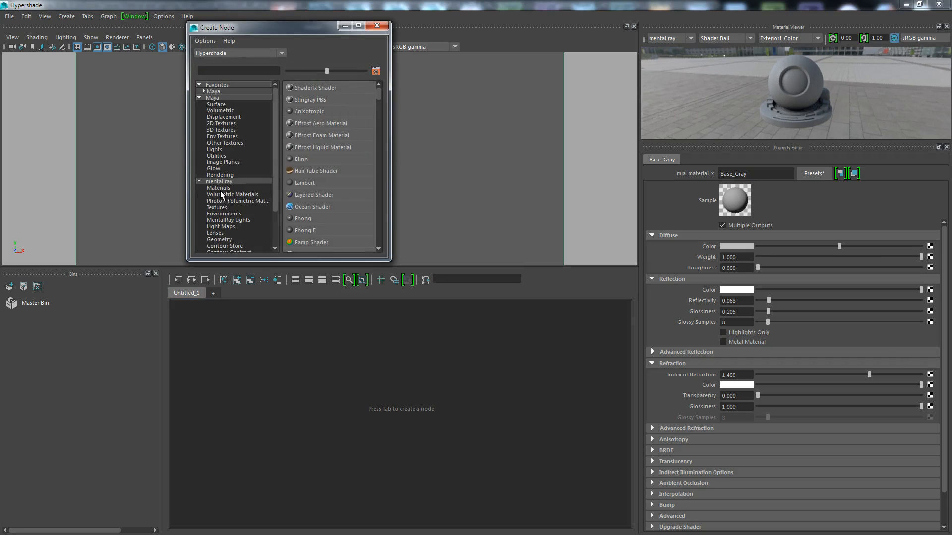
left_click(218, 188)
left_click(317, 147)
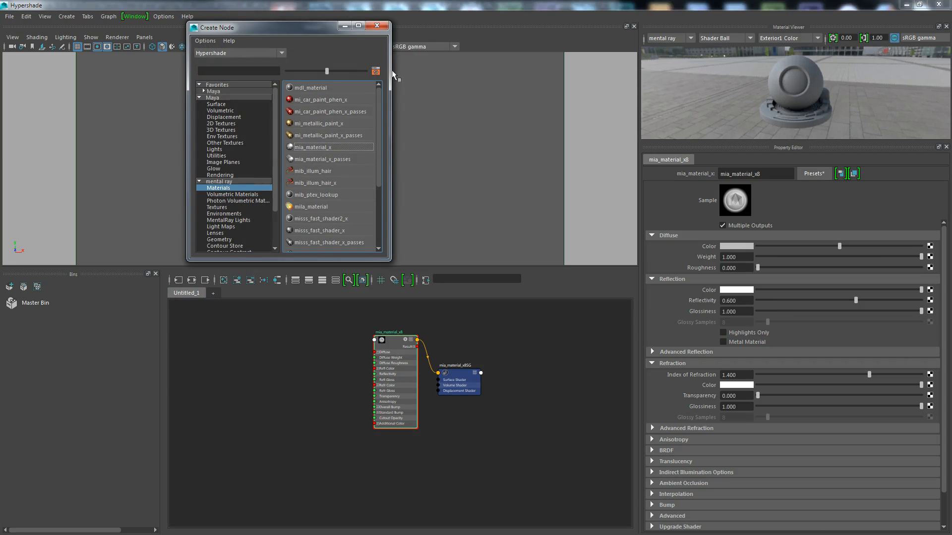
left_click(377, 25)
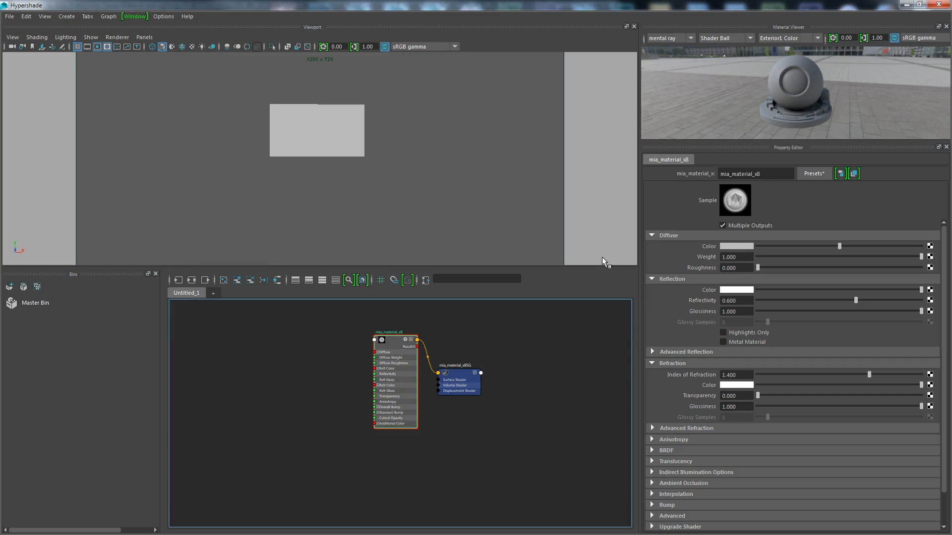
Rename the new mia_material_x as poster.
double_click(760, 173)
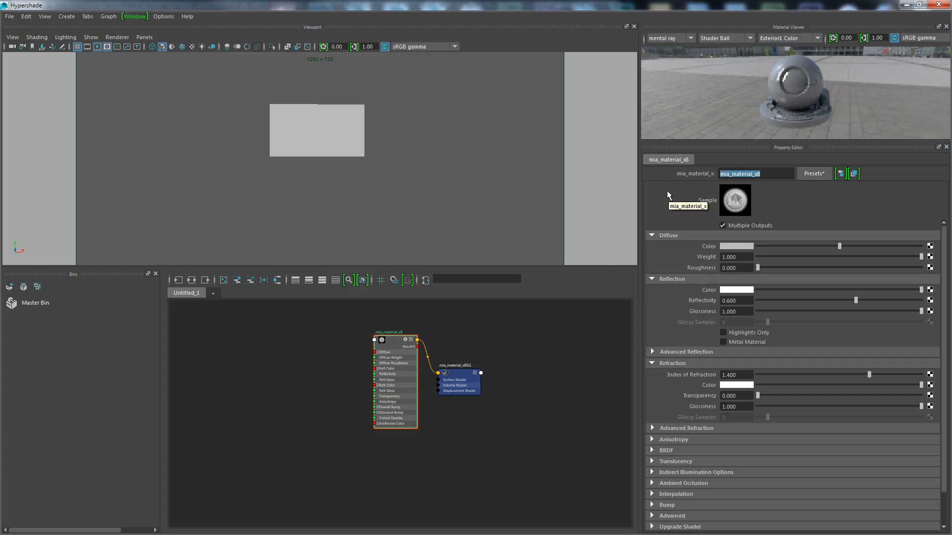
type("poster")
key("Return")
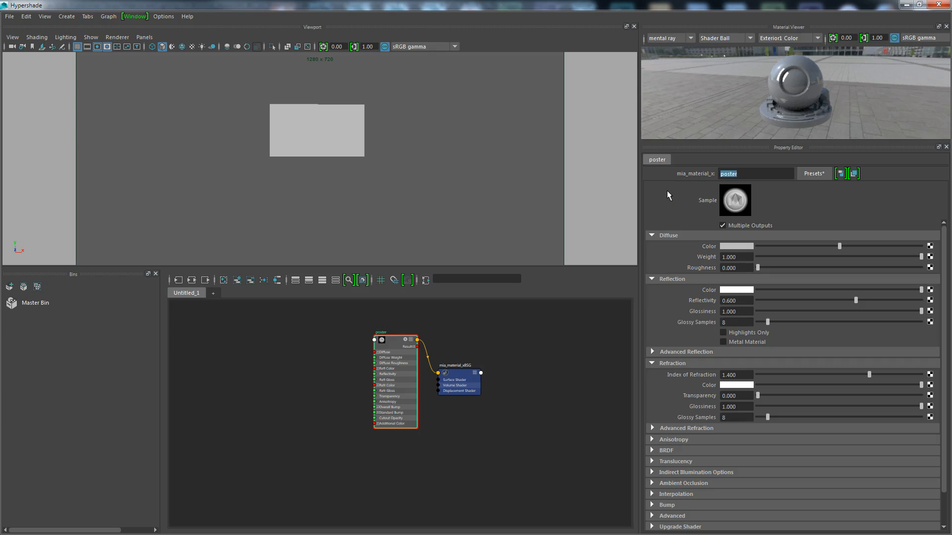
Assign the poster material to the isolated poster plane.
left_click(354, 145)
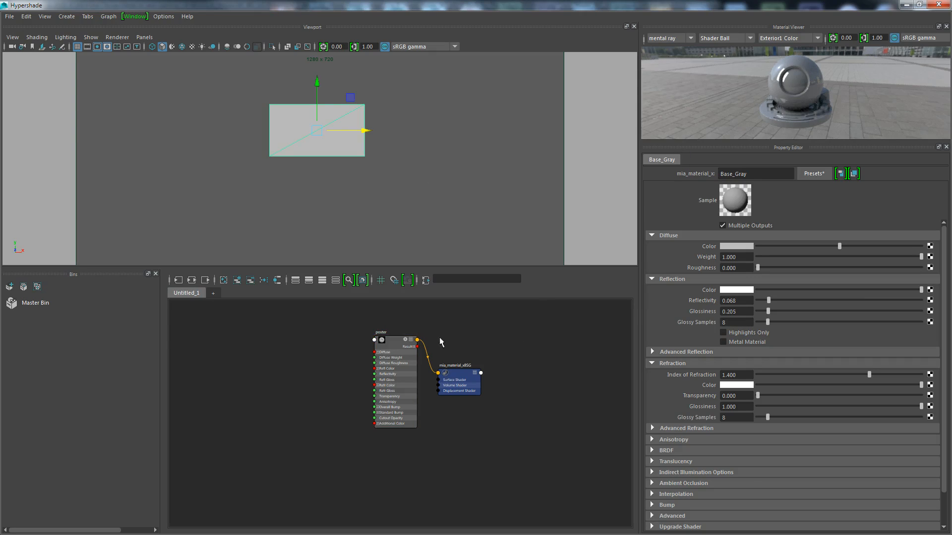
right_click_drag(387, 342, 387, 310)
left_click(333, 182)
scroll(327, 176, "up", 5)
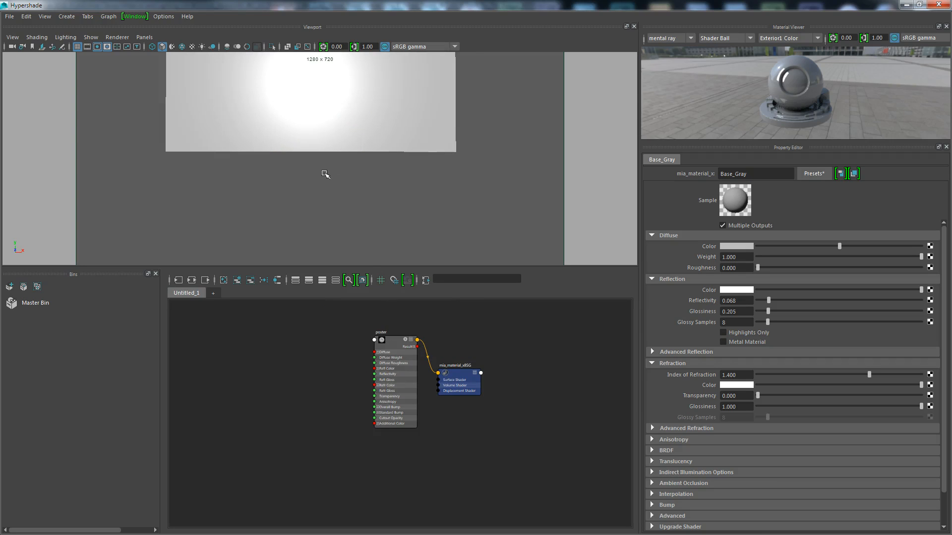
middle_click_drag(328, 164, 341, 180, "alt")
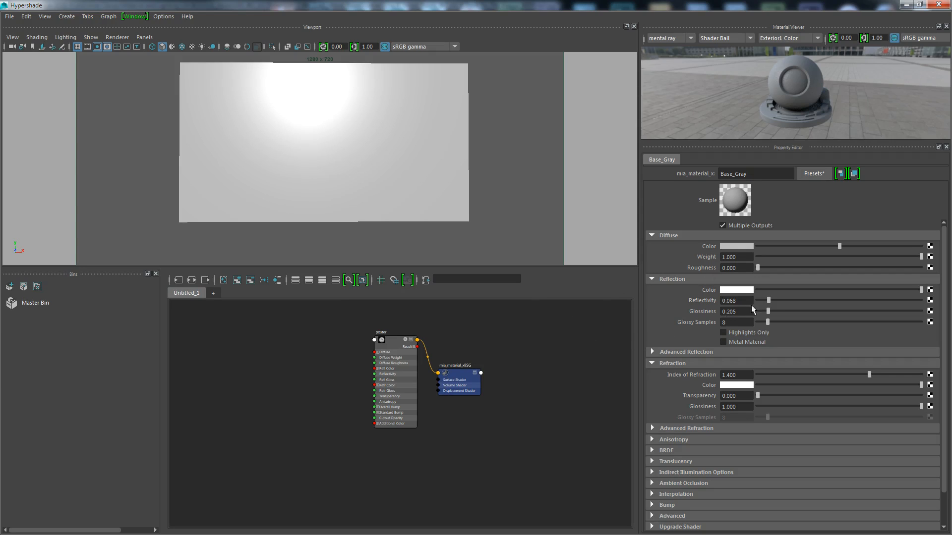
Lower the poster material's reflectivity to 0.104 and its glossiness to 0.243.
left_click(394, 337)
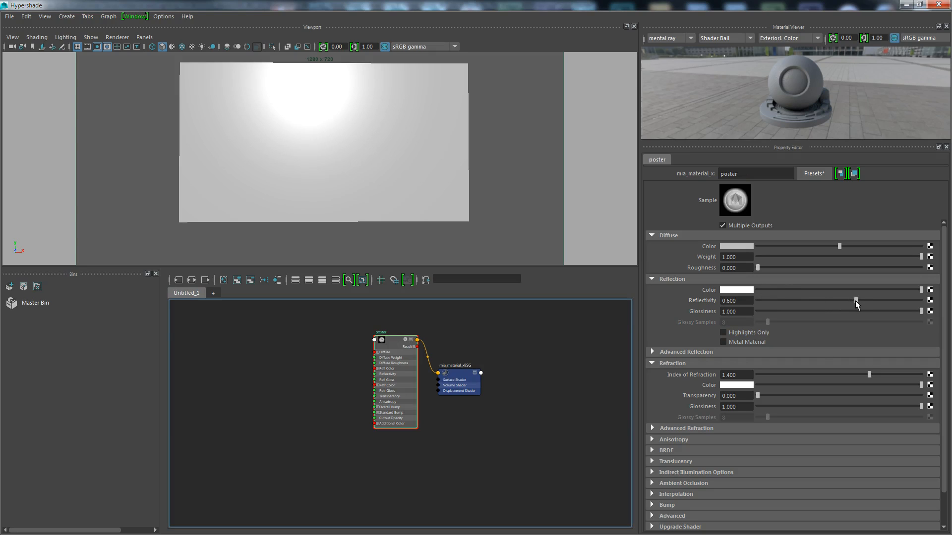
left_click_drag(856, 300, 772, 301)
left_click(777, 312)
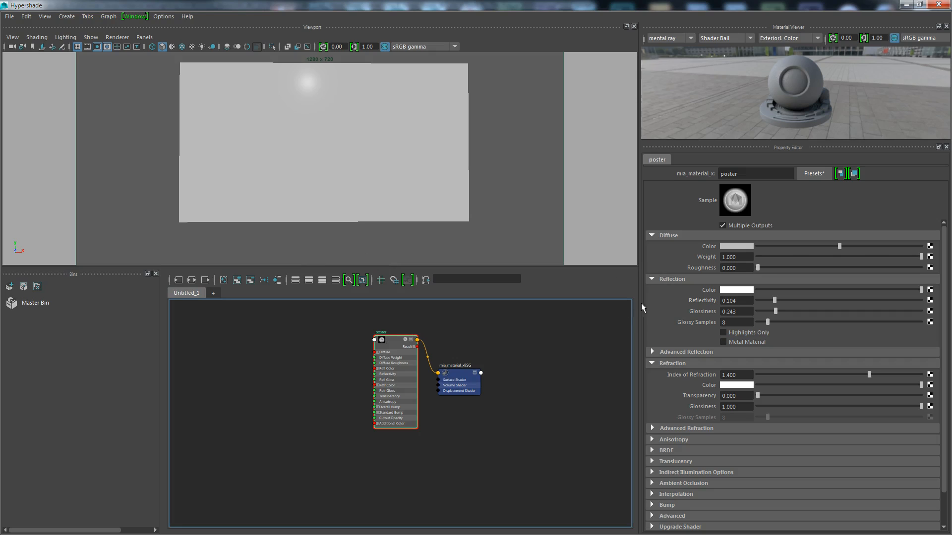
Map Back to the Future.jpg as a file texture to the poster material's diffuse color and enable textured display in the Hypershade viewport.
left_click(929, 248)
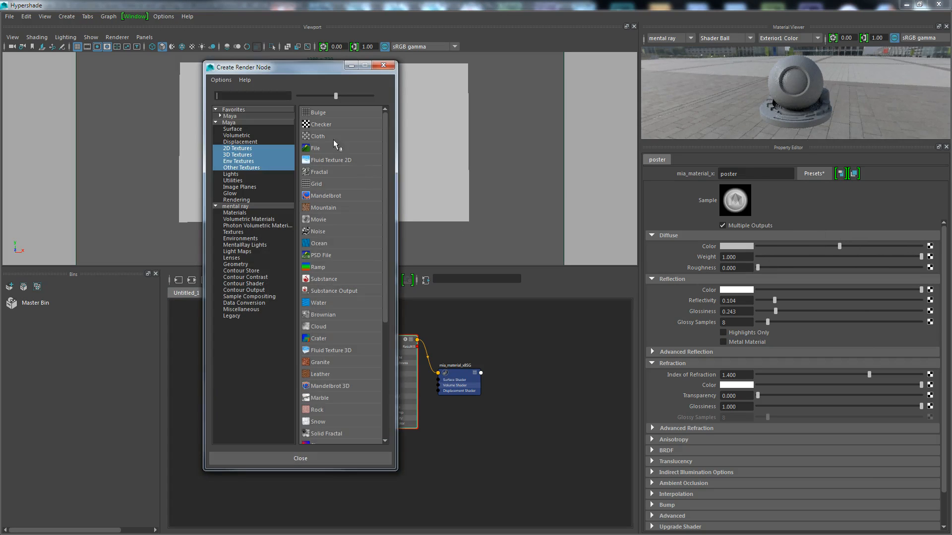
left_click(320, 145)
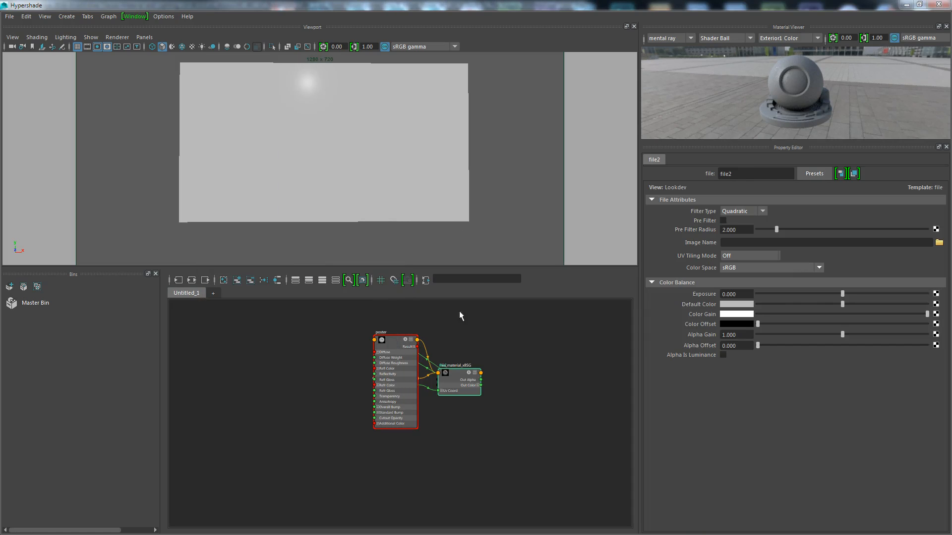
left_click(938, 242)
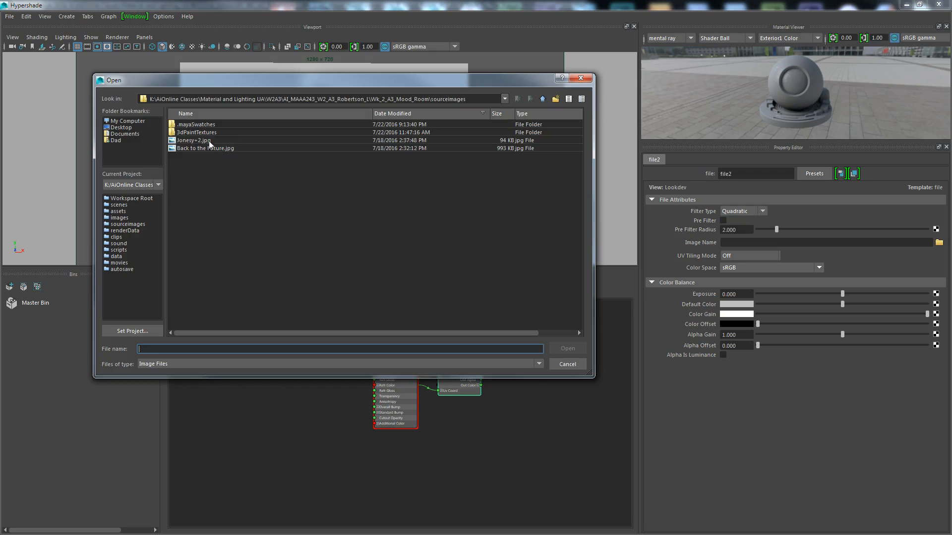
left_click(204, 148)
left_click(567, 349)
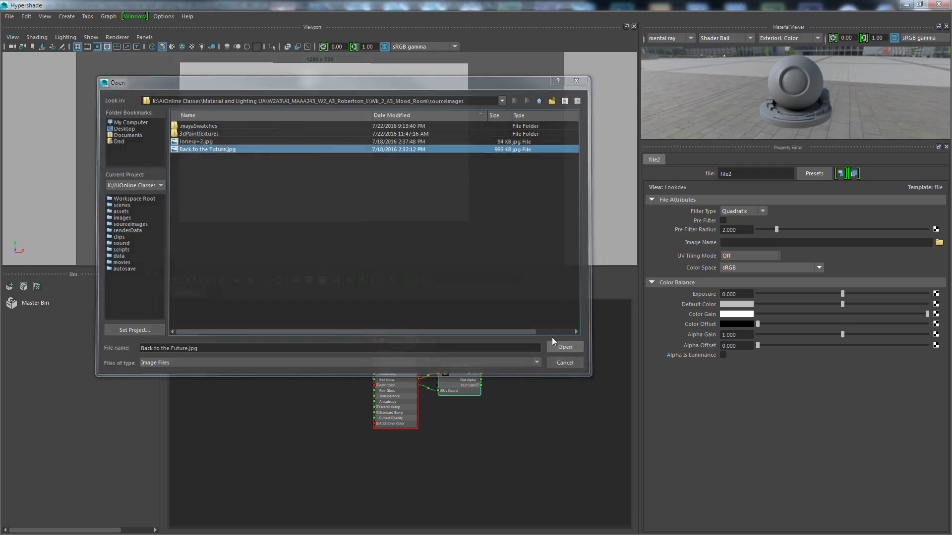
left_click(192, 47)
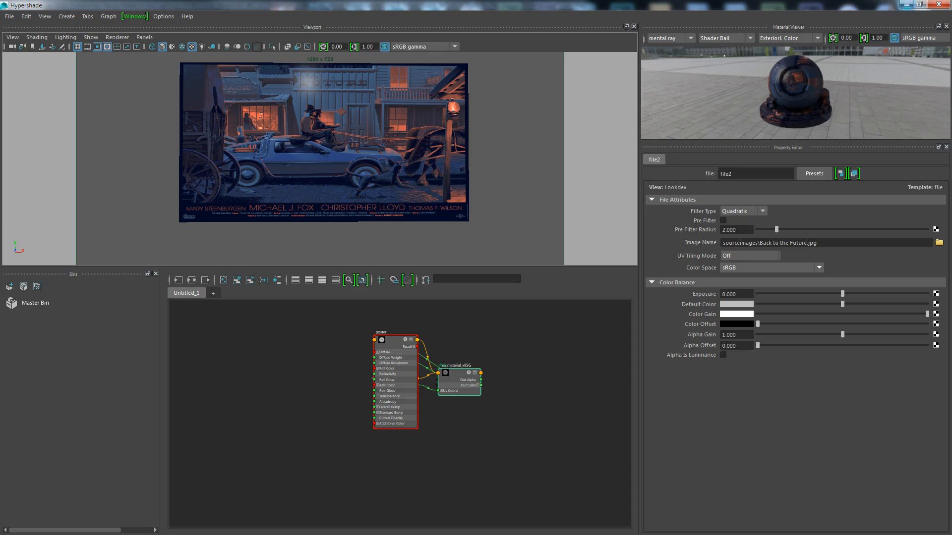
Minimize the Hypershade, shade the poster in Maya's front view, and place the original Back to the Future.jpg in Windows Photo Viewer beside it.
left_click(906, 4)
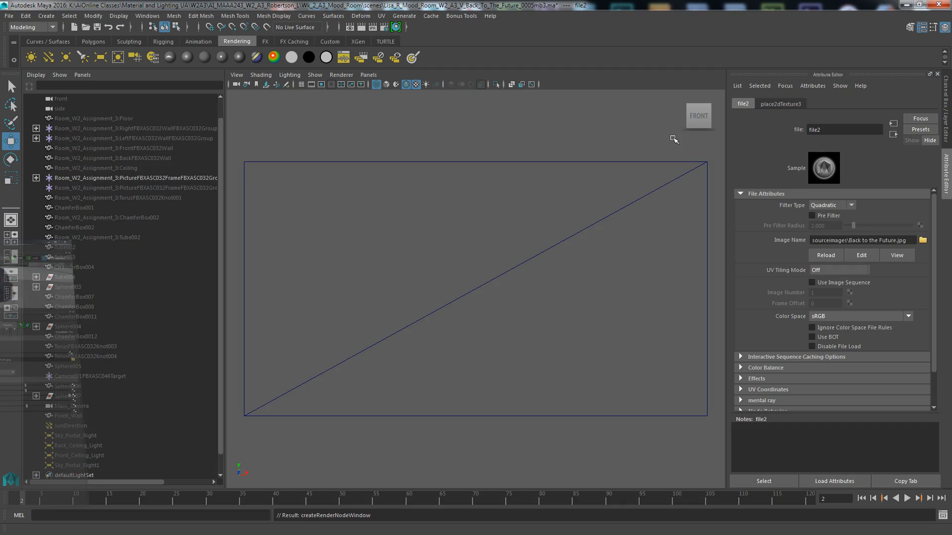
left_click(384, 85)
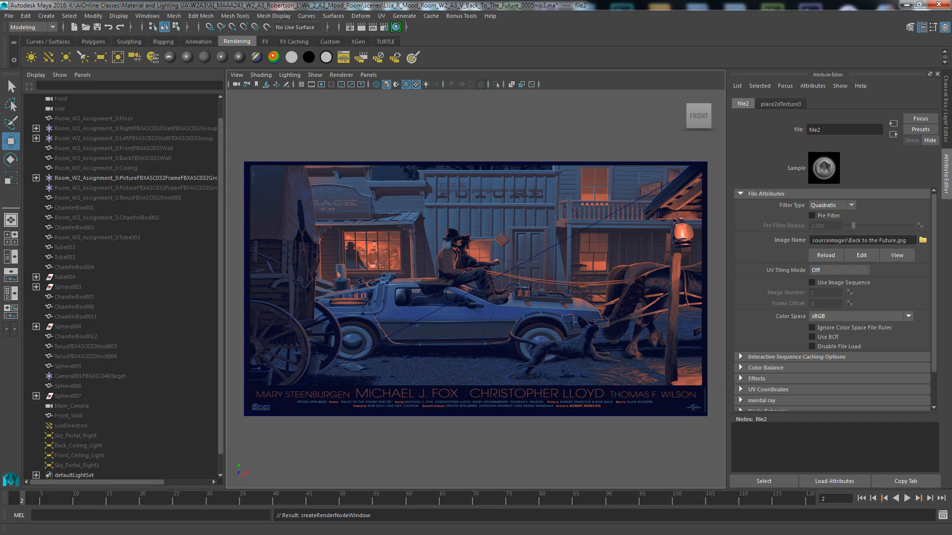
key("alt+Tab")
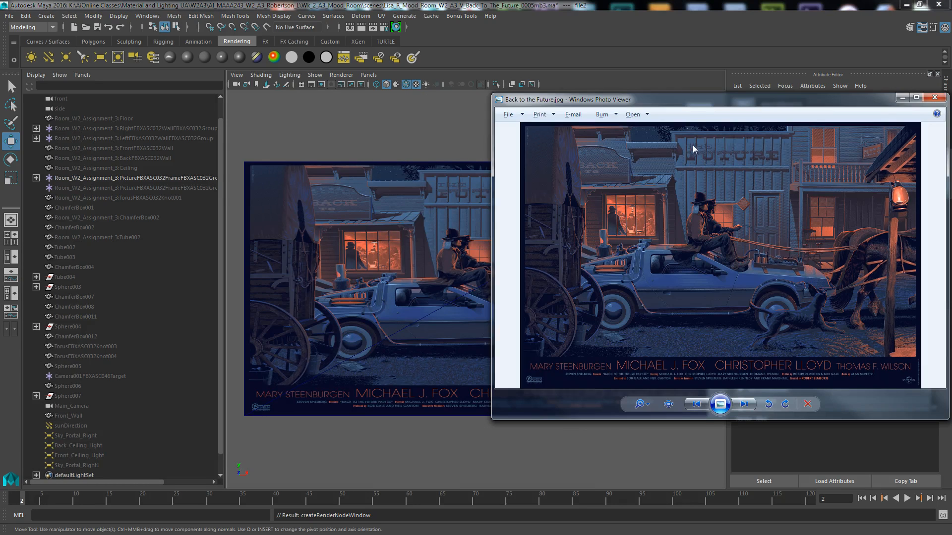
left_click_drag(688, 110, 739, 78)
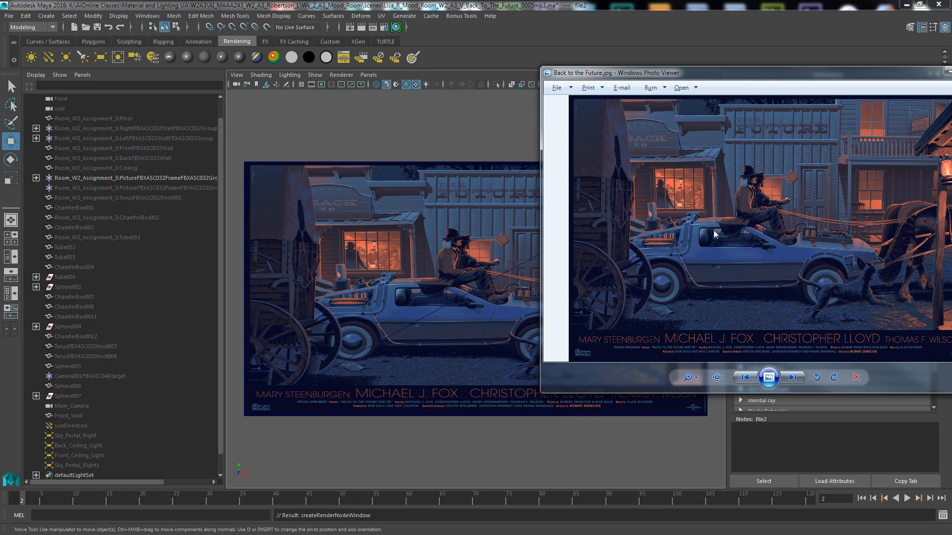
left_click_drag(694, 83, 656, 75)
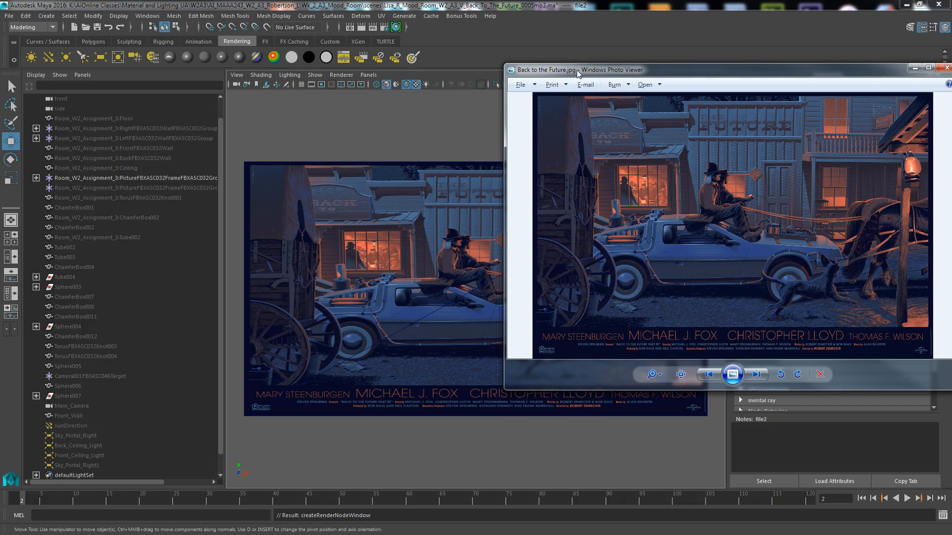
left_click_drag(580, 69, 600, 47)
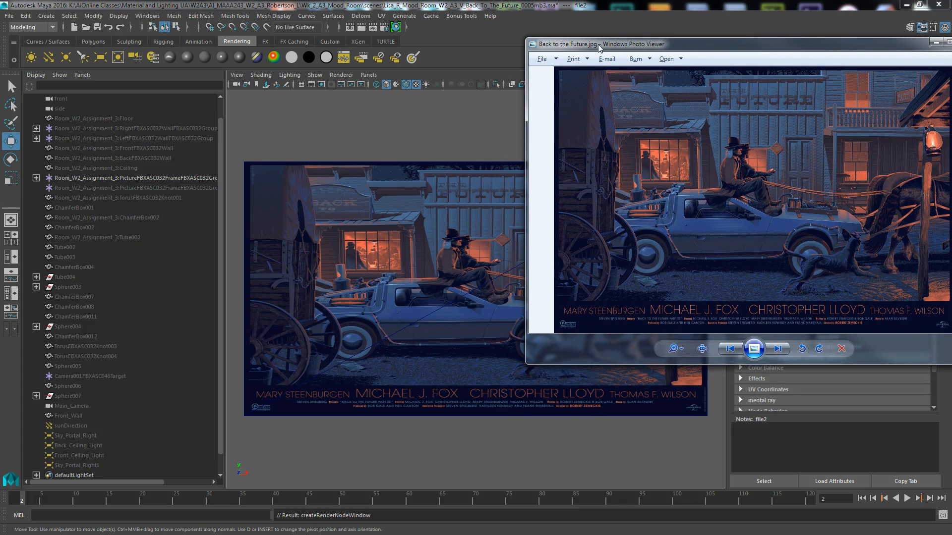
Move the two vertices of the poster plane's left edge inward to narrow the stretched image.
left_click(356, 237)
right_click(381, 242)
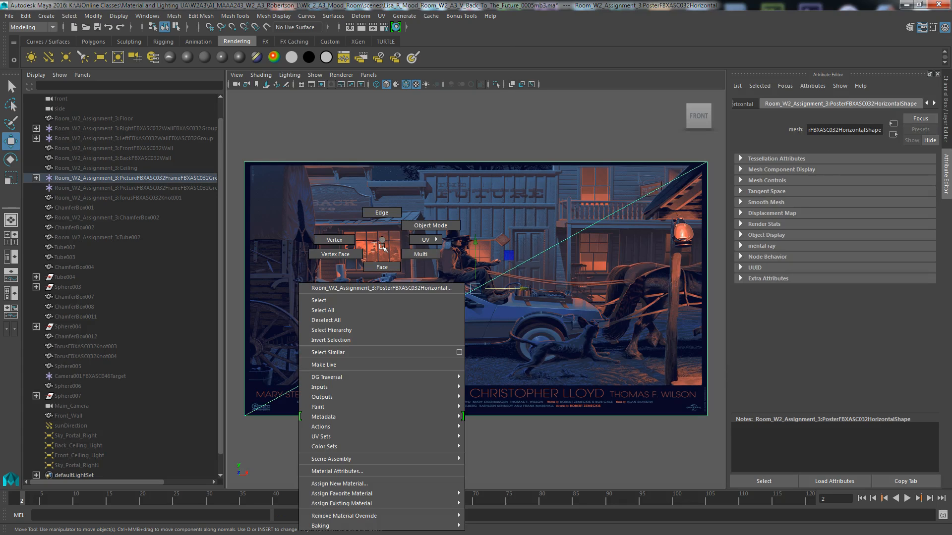
right_click_drag(381, 243, 342, 239)
left_click_drag(234, 142, 259, 436)
left_click_drag(284, 290, 361, 294)
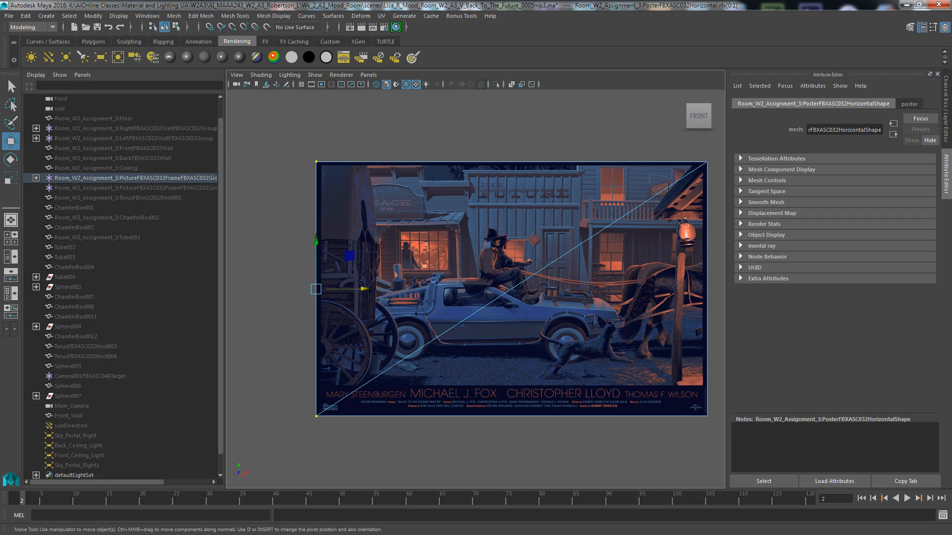
Compare the poster with the original image and move its left-edge vertices further inward to X about -71.2 cm.
key("alt+Tab")
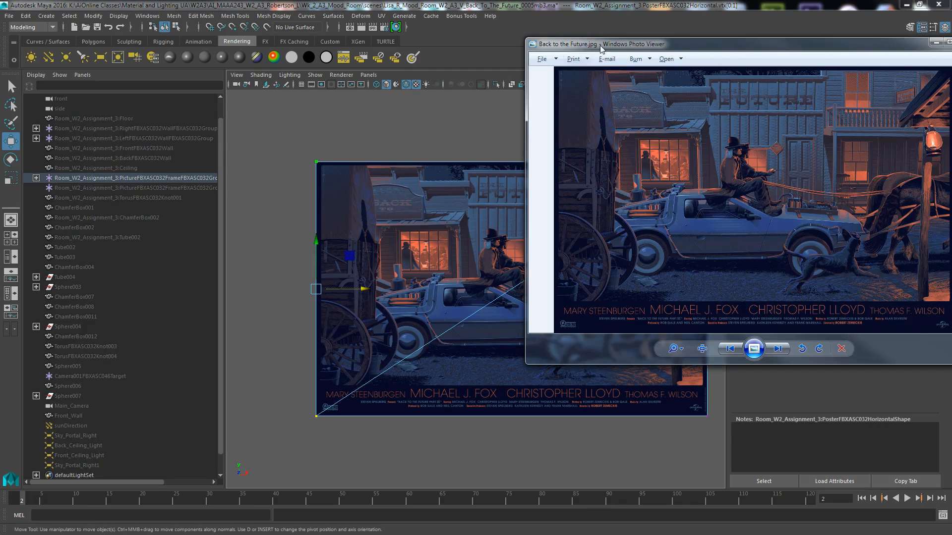
left_click_drag(601, 46, 694, 18)
middle_click_drag(510, 129, 436, 131)
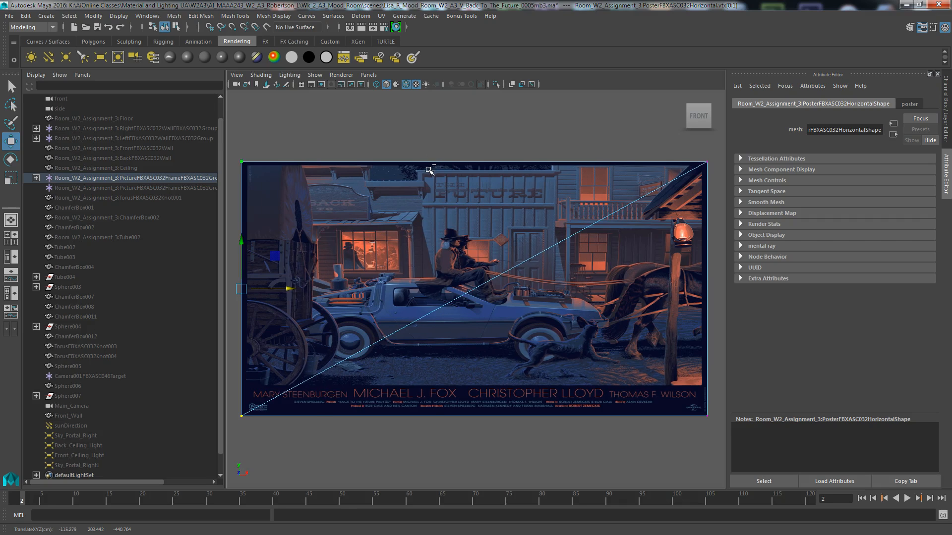
key("ctrl+z")
middle_click_drag(520, 144, 458, 140)
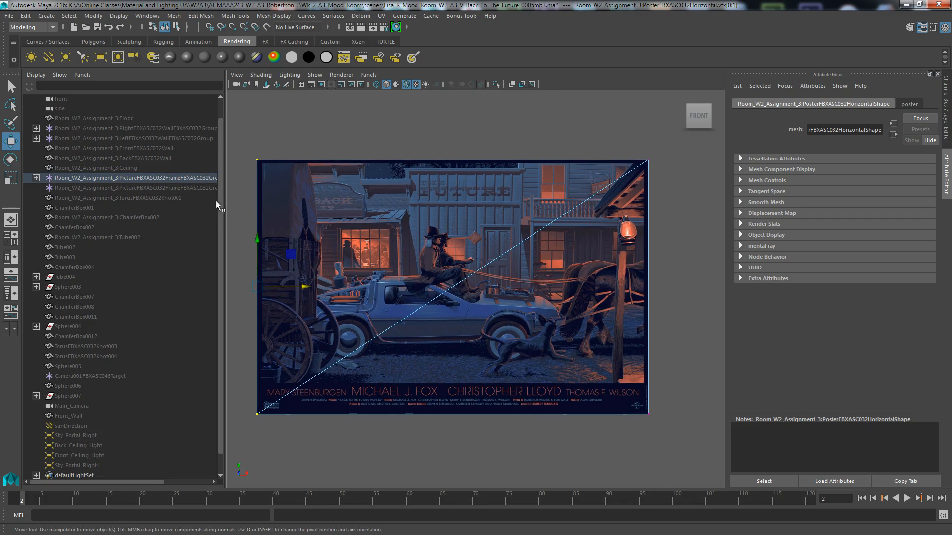
left_click_drag(216, 203, 98, 203)
middle_click_drag(447, 105, 417, 108)
scroll(442, 108, "down", 1)
left_click_drag(151, 290, 170, 290)
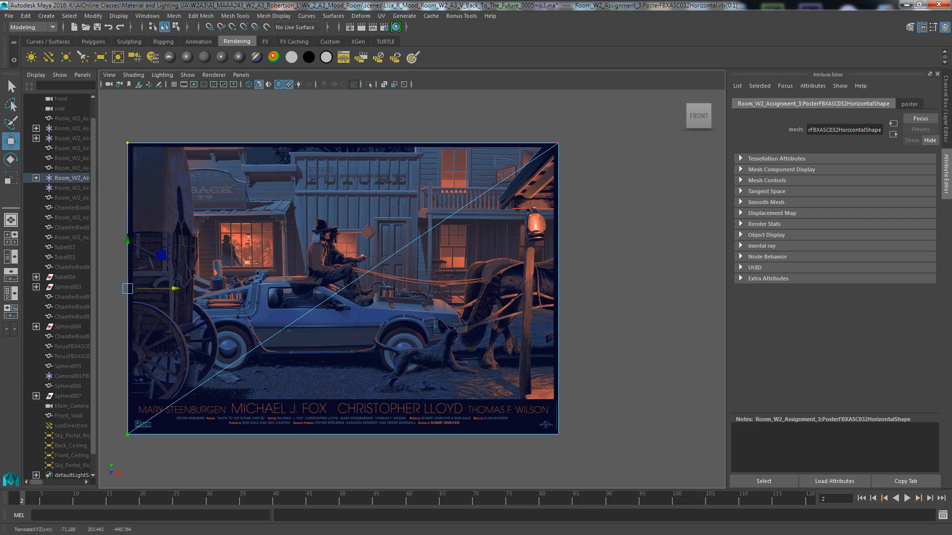
Recheck the original image's proportions and move the poster's left-edge vertices inward to X about -65.5 cm.
key("alt+Tab")
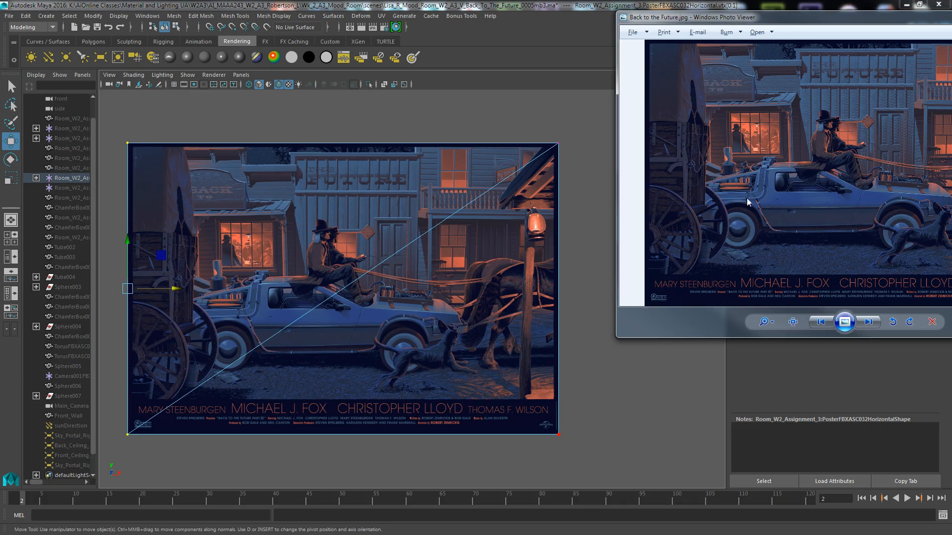
left_click_drag(789, 22, 673, 17)
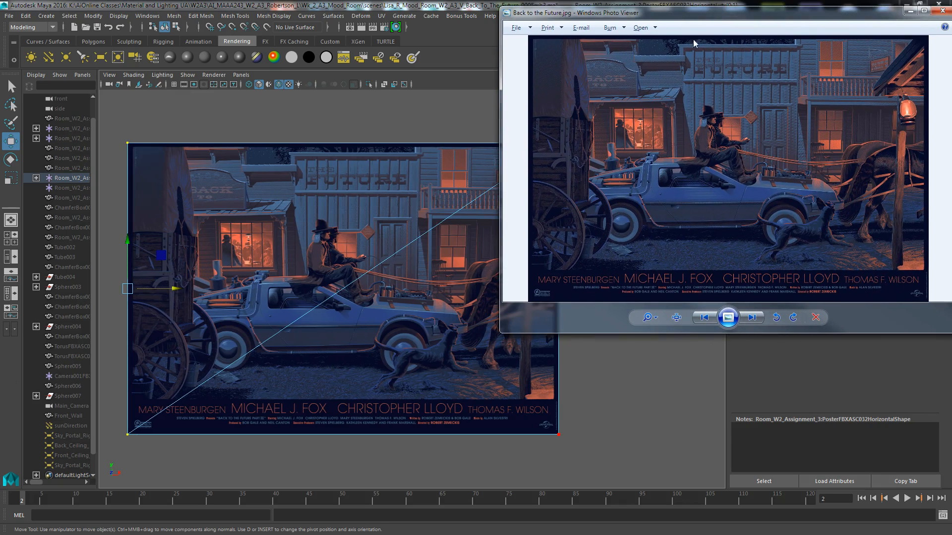
left_click(174, 287)
left_click_drag(174, 287, 188, 288)
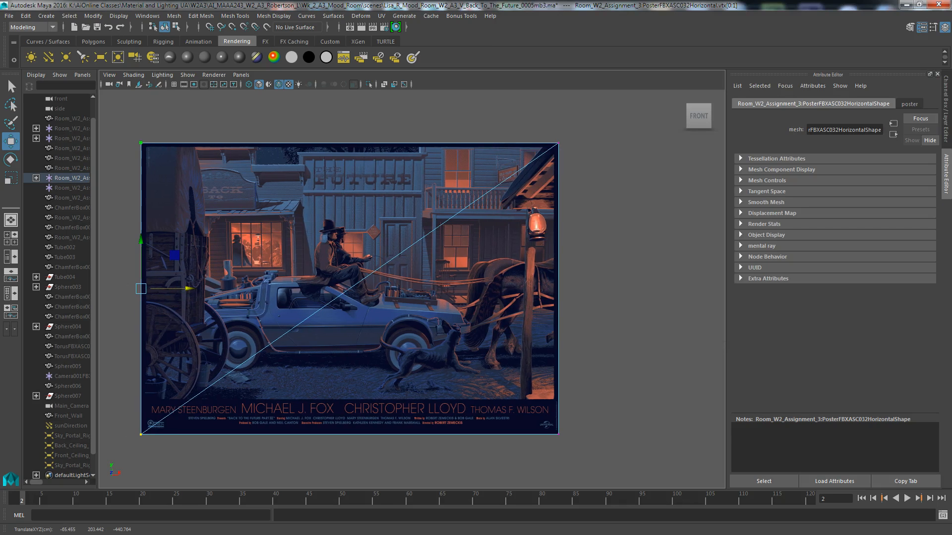
Check the narrowed poster against the original image, close the reference, and return the poster to object mode.
key("alt+Tab")
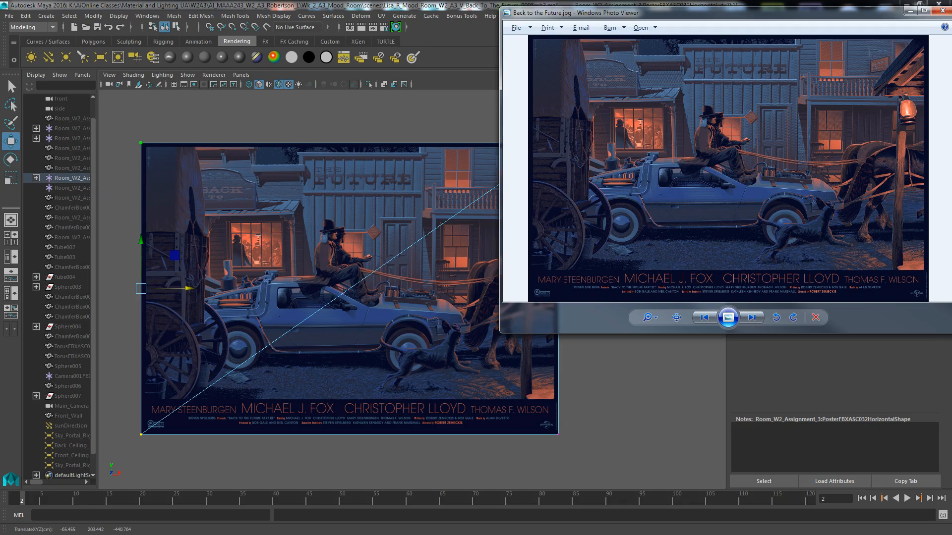
left_click_drag(704, 18, 401, 69)
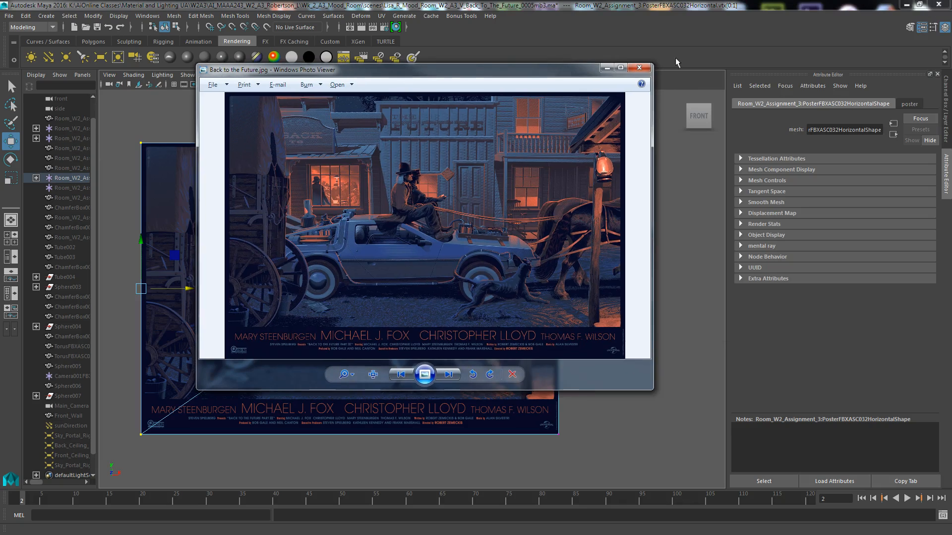
left_click(638, 63)
right_click_drag(342, 220, 382, 205)
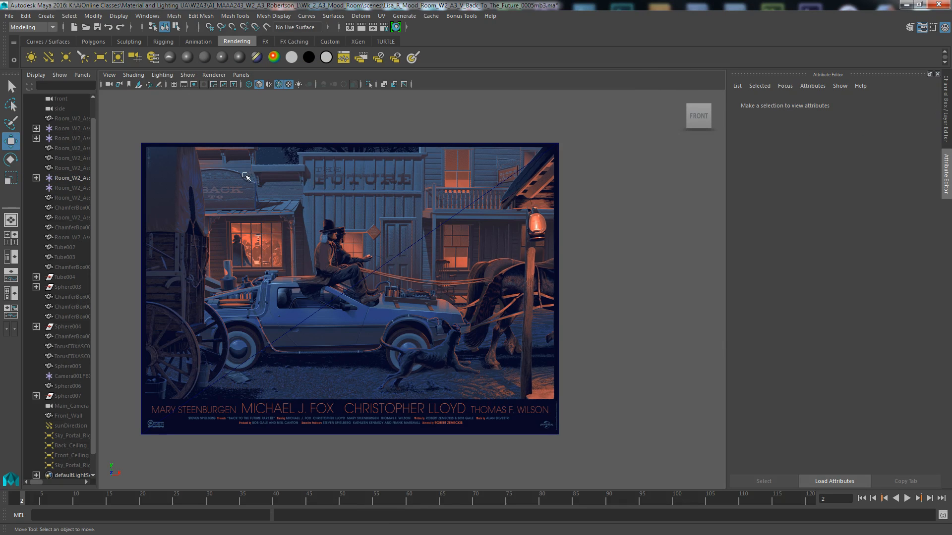
Unhide the horizontal picture frame from the poster's group and frame it in the front view.
left_click(149, 249)
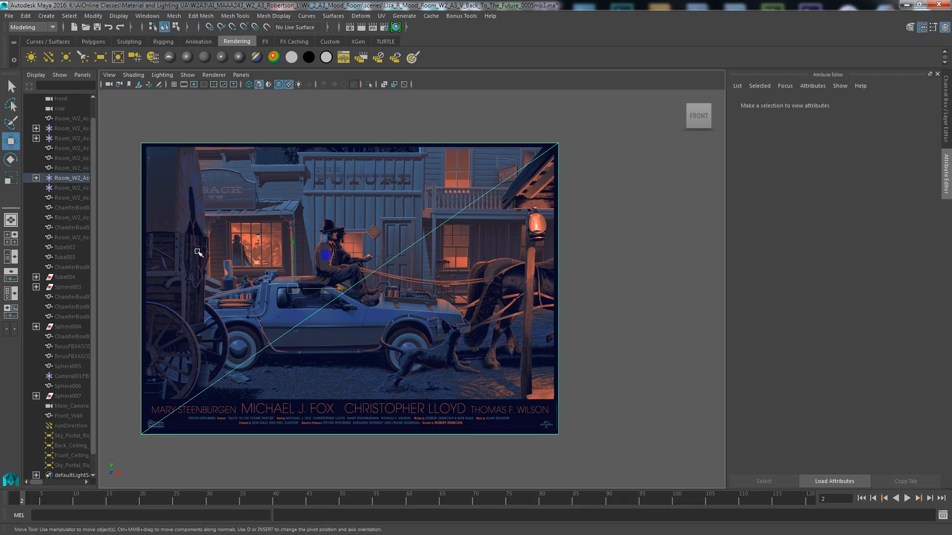
left_click(36, 177)
left_click(70, 189)
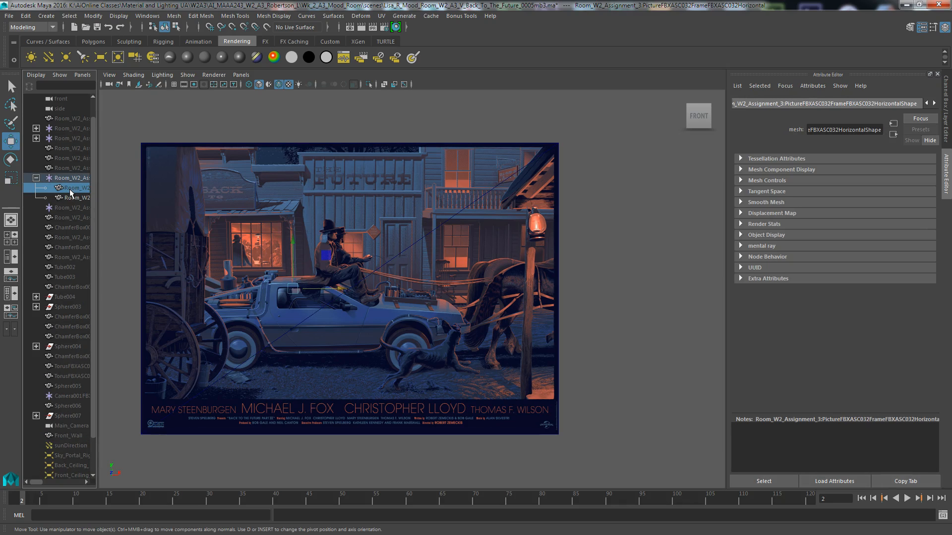
key("shift+h")
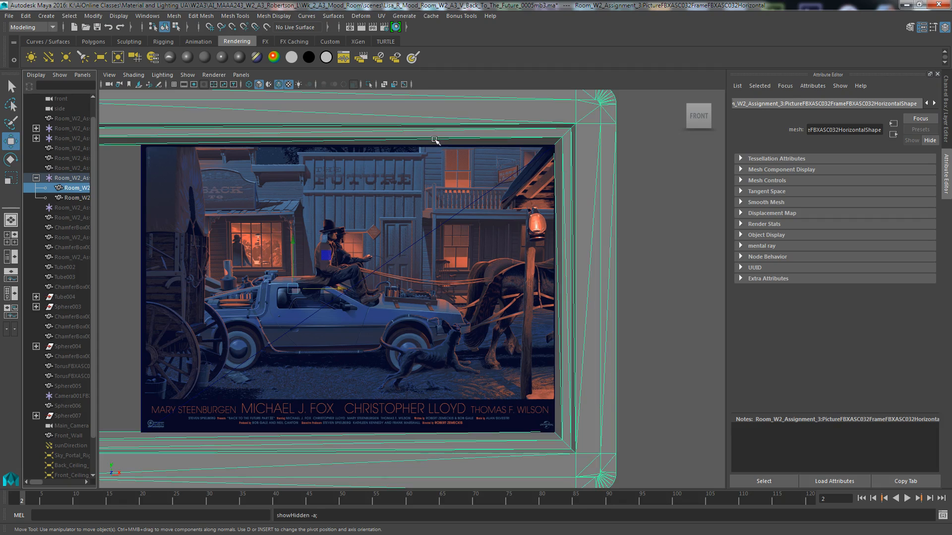
key("f")
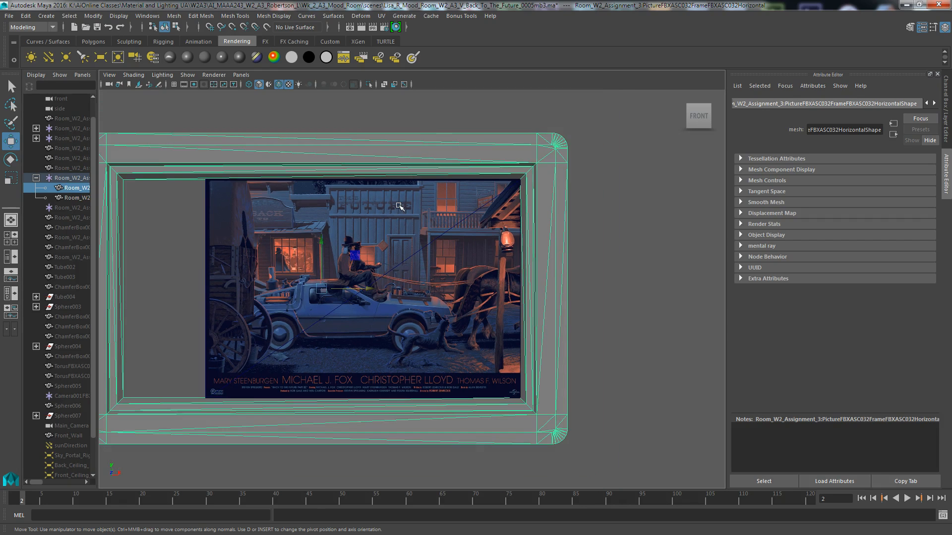
key("f")
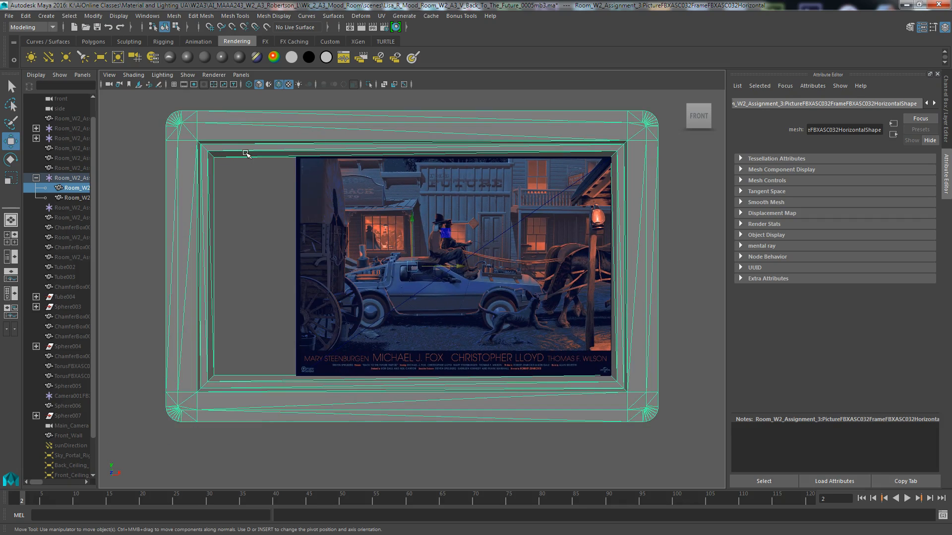
Move all vertices on the picture frame's left side inward until the frame overlaps the poster's left edge.
right_click_drag(215, 165, 214, 166)
left_click_drag(150, 101, 249, 450)
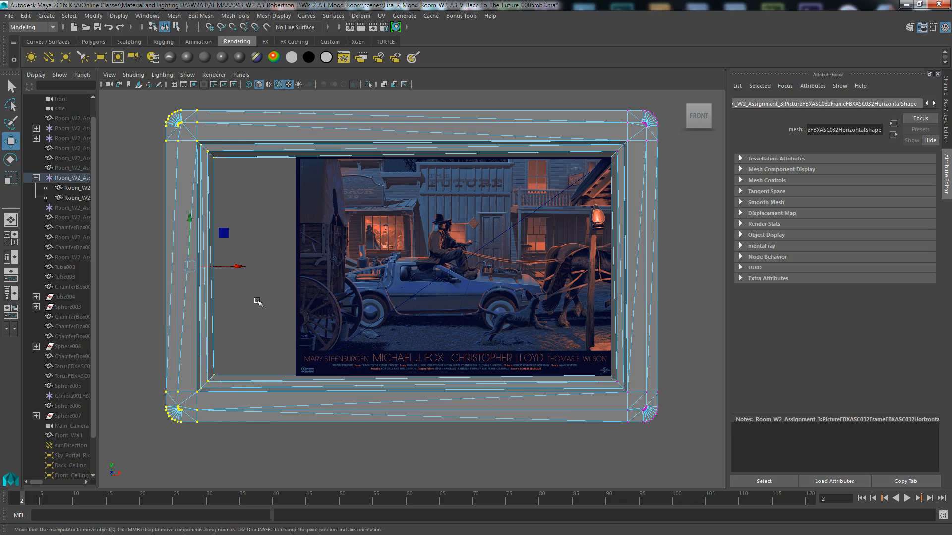
left_click_drag(240, 266, 321, 266)
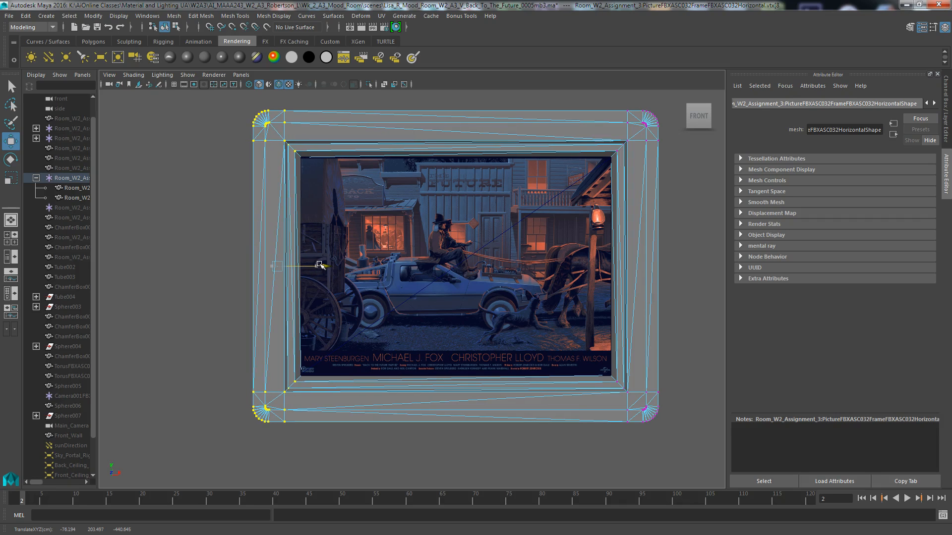
Move all vertices on the picture frame's right side slightly inward toward the poster's edge.
left_click_drag(602, 105, 669, 453)
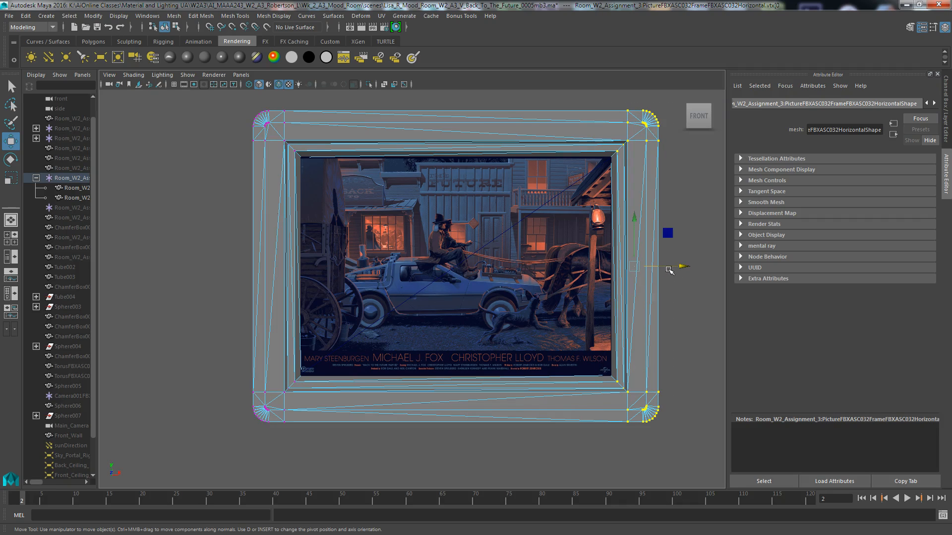
left_click(659, 175)
left_click_drag(600, 108, 670, 456)
left_click_drag(693, 267, 691, 267)
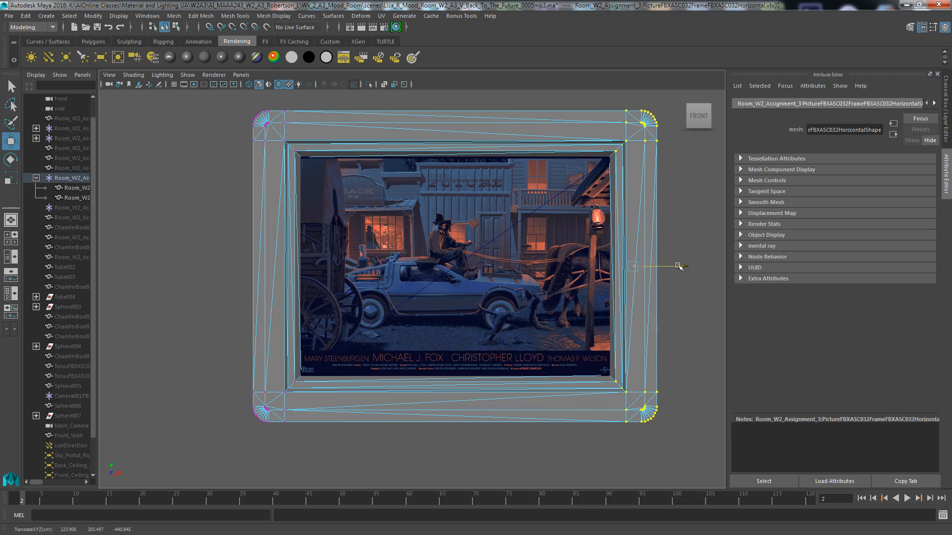
Move all vertices along the picture frame's top side slightly down so the frame closes on the poster's upper edge.
left_click_drag(262, 106, 674, 157)
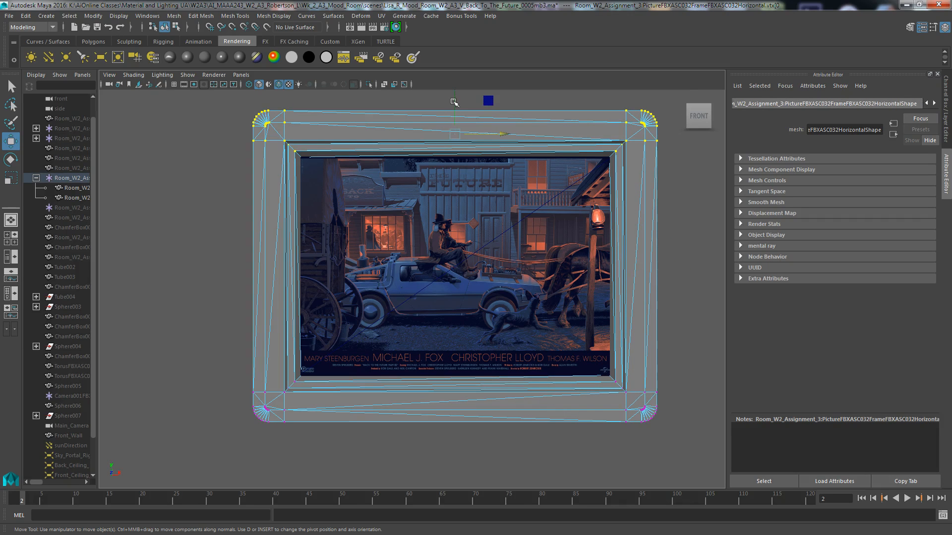
left_click(246, 117)
left_click_drag(221, 107, 746, 180)
middle_click_drag(554, 185, 559, 232, "alt")
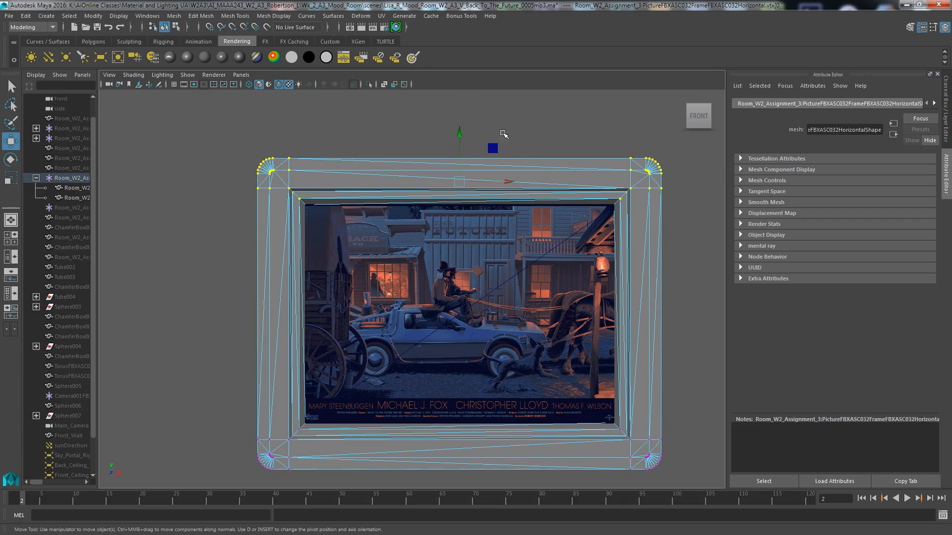
mouse_move(460, 133)
left_mouse_down()
mouse_move(465, 127)
mouse_move(465, 137)
left_mouse_up()
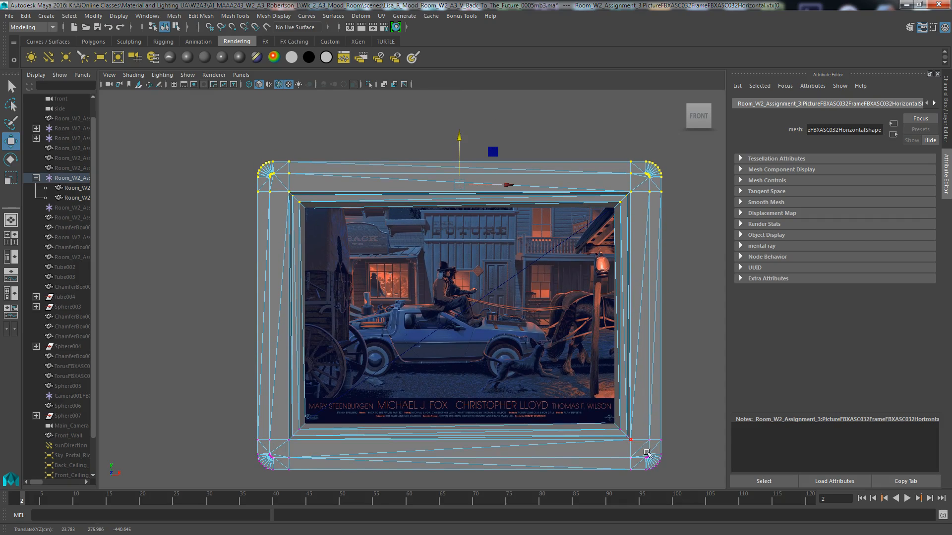
Move the picture frame's bottom vertices slightly up to the poster's lower edge and return the frame to object mode.
left_click_drag(691, 484, 206, 416)
left_click_drag(461, 403, 458, 400)
right_click_drag(497, 179, 541, 164)
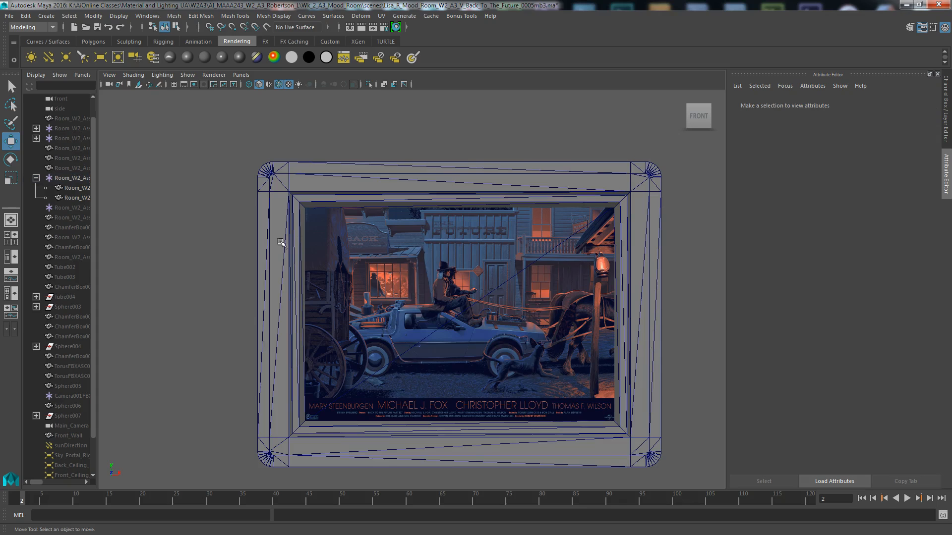
Unhide the furniture and lamp objects from the vertical picture frame group through Sphere006, leaving out the Camera001 group.
left_click(64, 178)
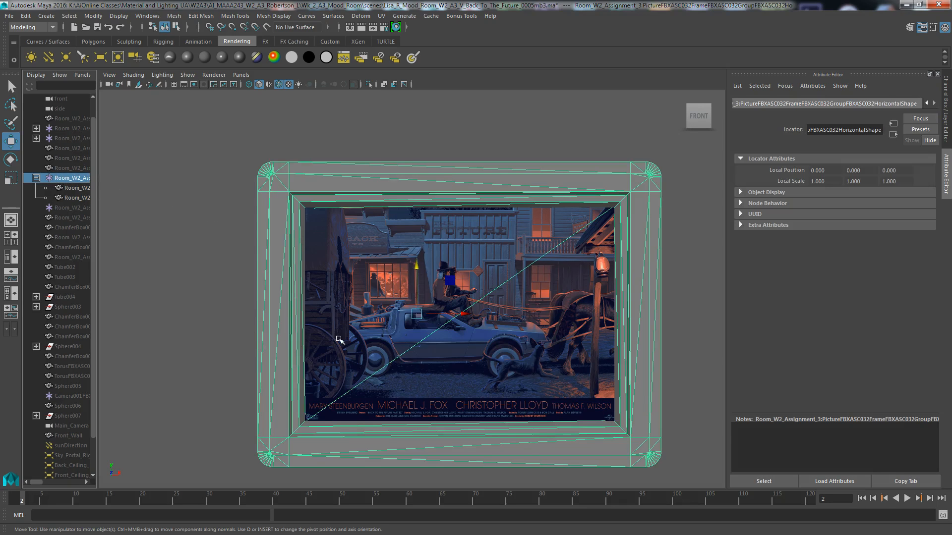
scroll(339, 341, "down", 6)
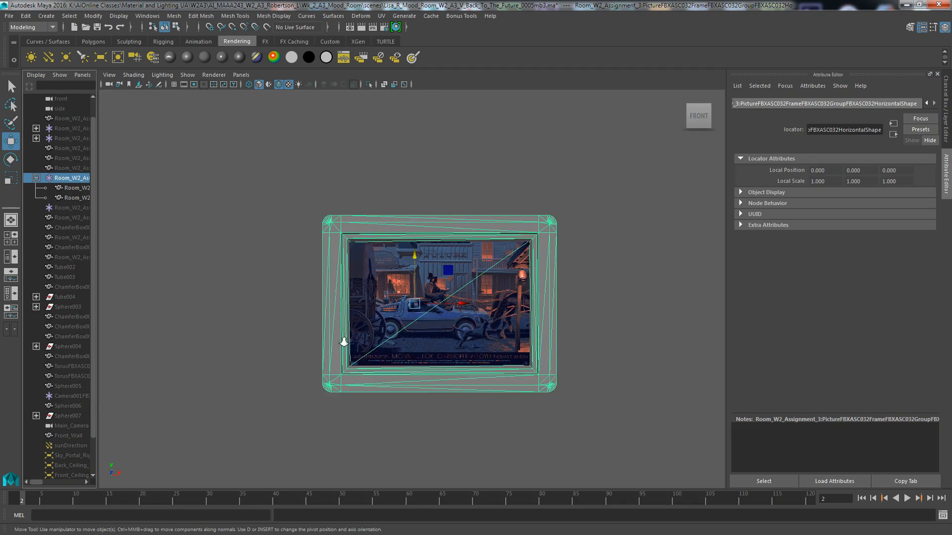
left_click(62, 207)
scroll(89, 422, "down", 3)
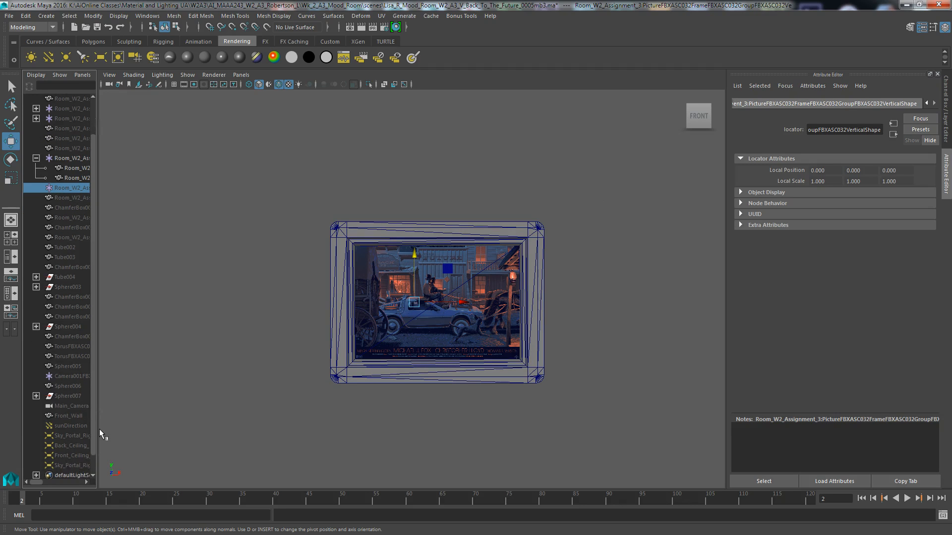
left_click(66, 373, "shift")
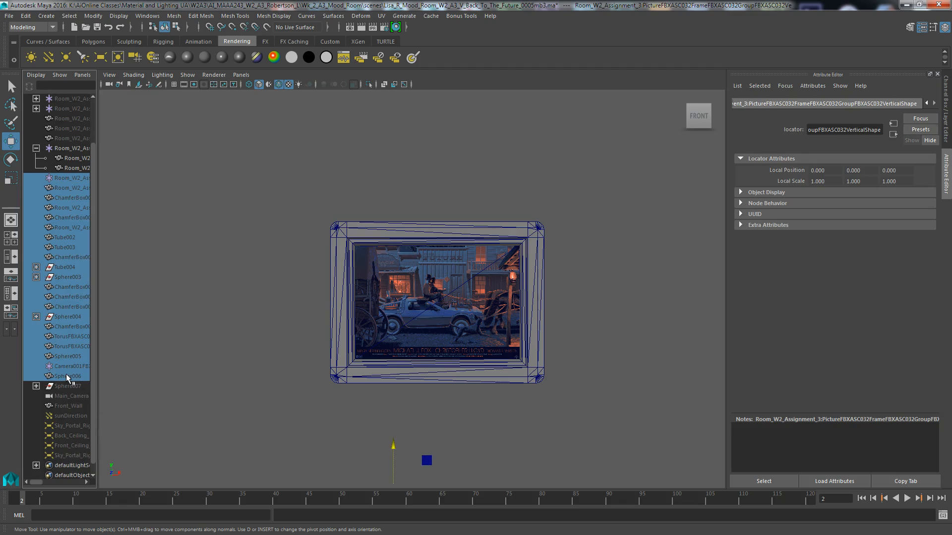
left_click(65, 367, "ctrl")
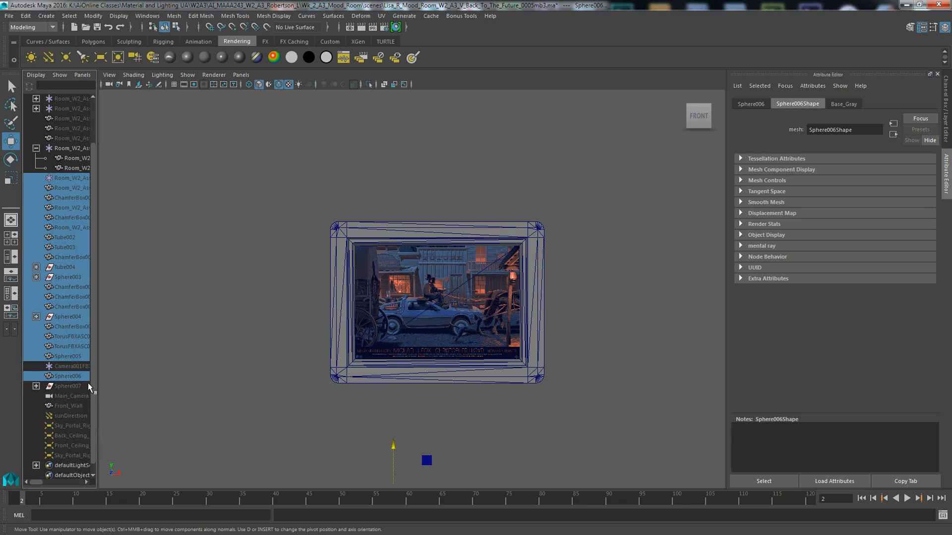
key("shift+h")
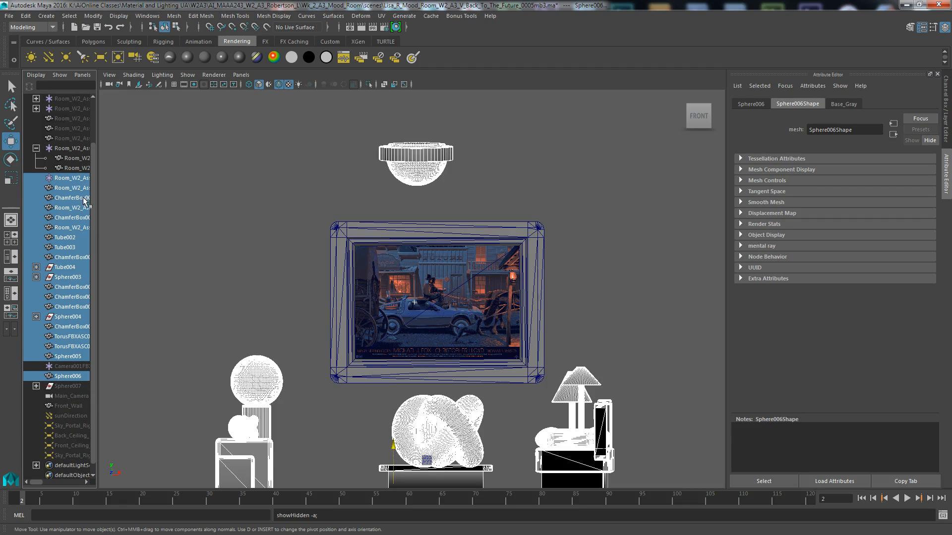
Unhide the six room objects listed above the horizontal picture frame group, including the ceiling and windows.
scroll(92, 200, "up", 4)
scroll(96, 160, "up", 1)
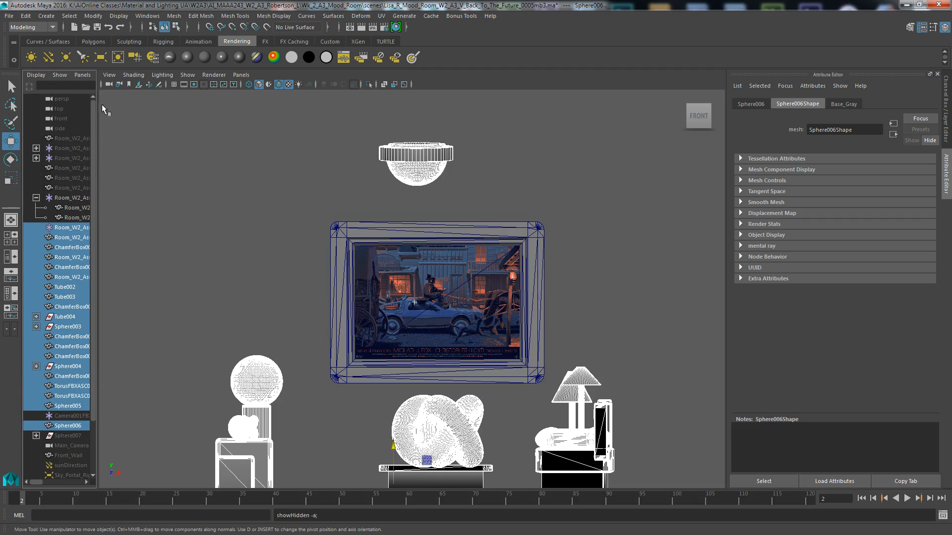
left_click_drag(67, 140, 67, 182)
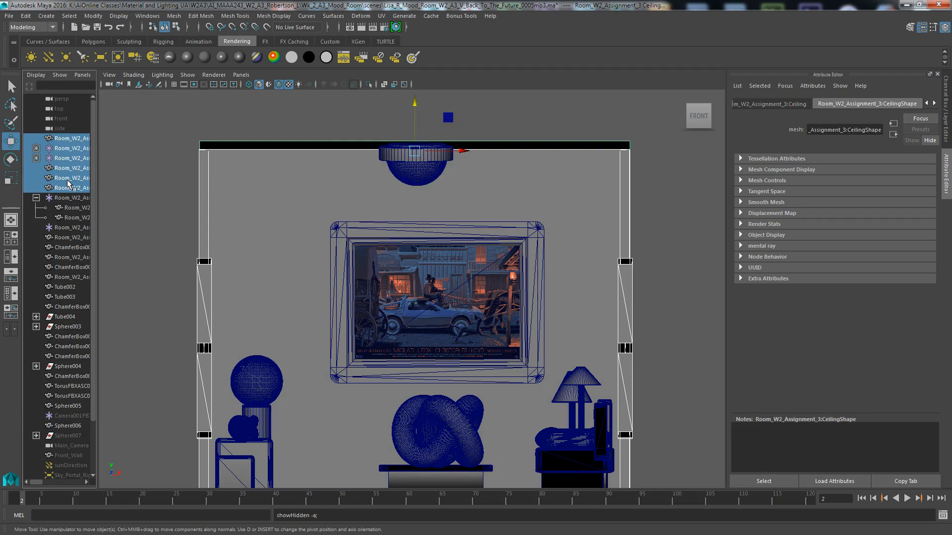
Move the horizontal picture frame group left along X to centre the framed poster on the back wall.
scroll(347, 235, "down", 4)
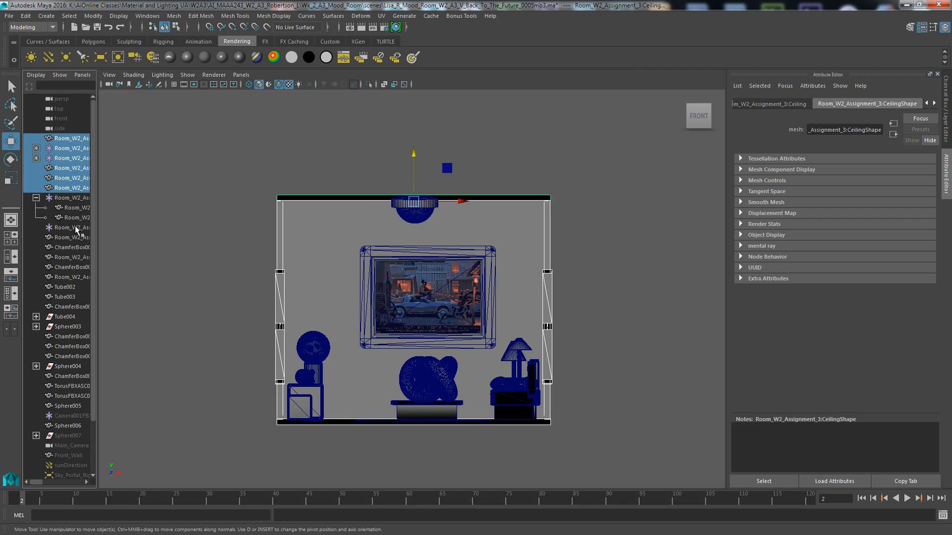
left_click(72, 198)
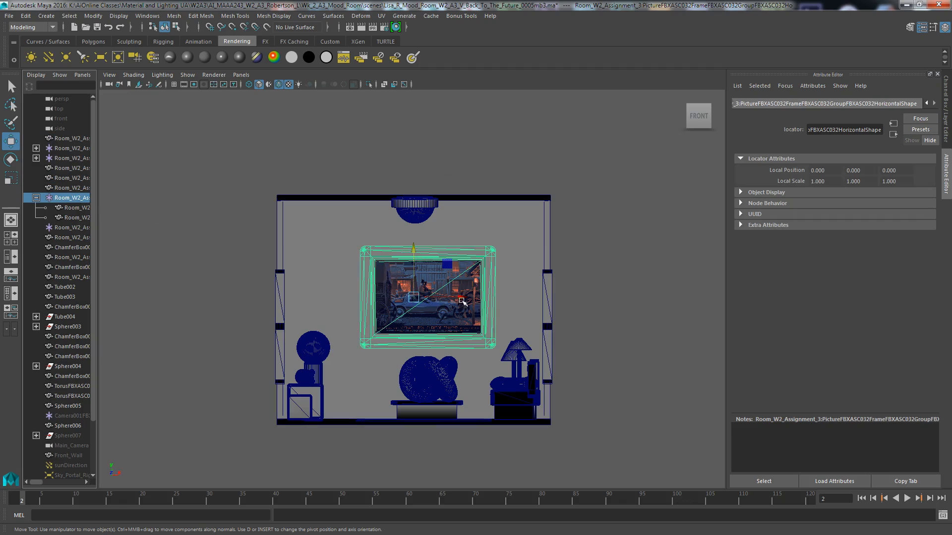
left_click_drag(460, 300, 444, 299)
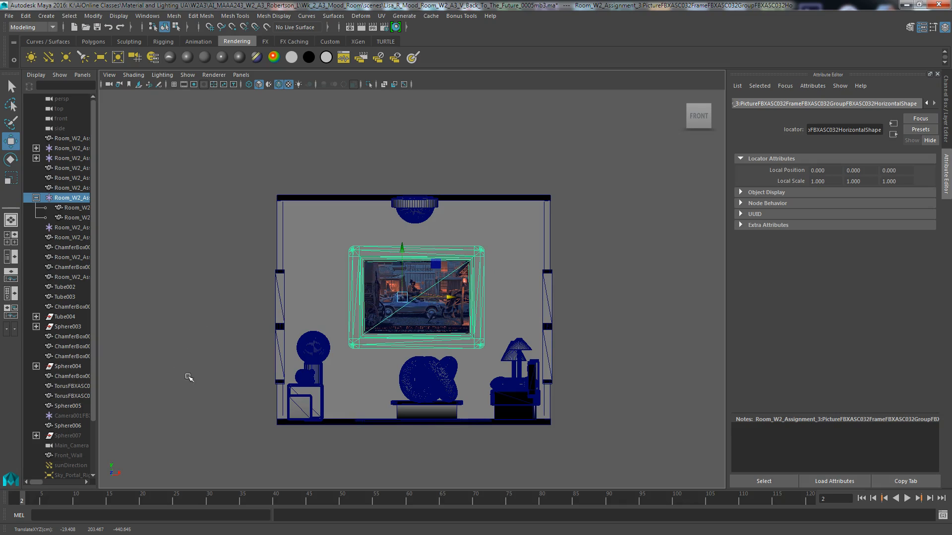
Inspect the framed poster's placement in the room from the perspective camera.
left_click(109, 84)
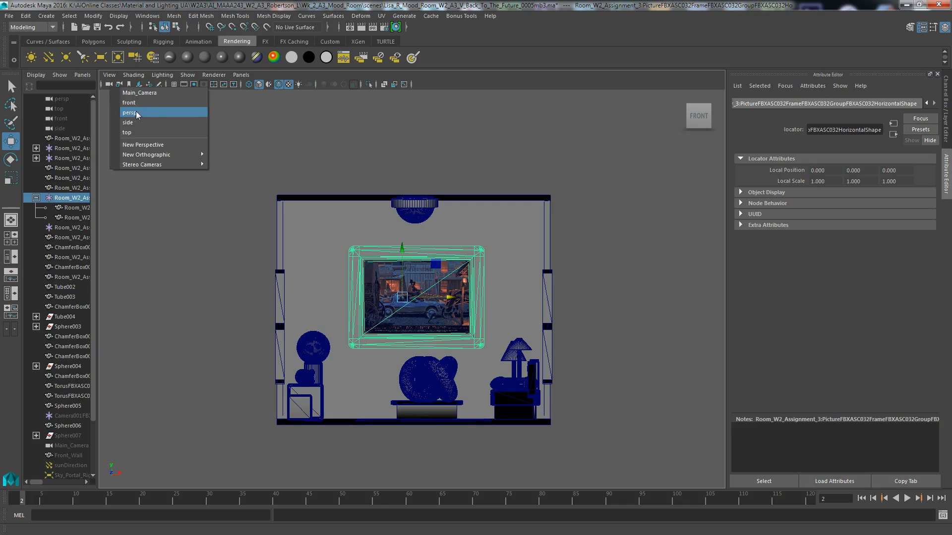
left_click(136, 113)
left_click_drag(167, 302, 184, 319, "alt")
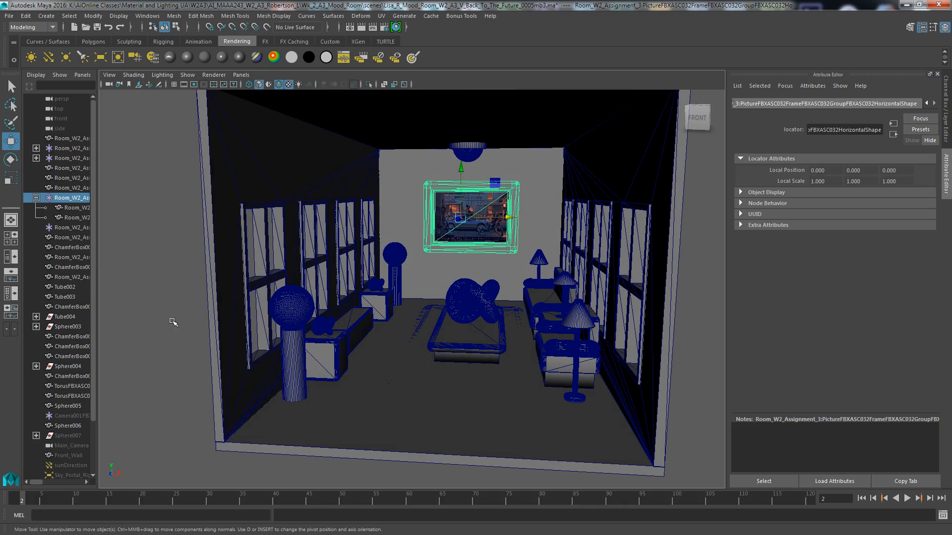
scroll(164, 346, "up", 3)
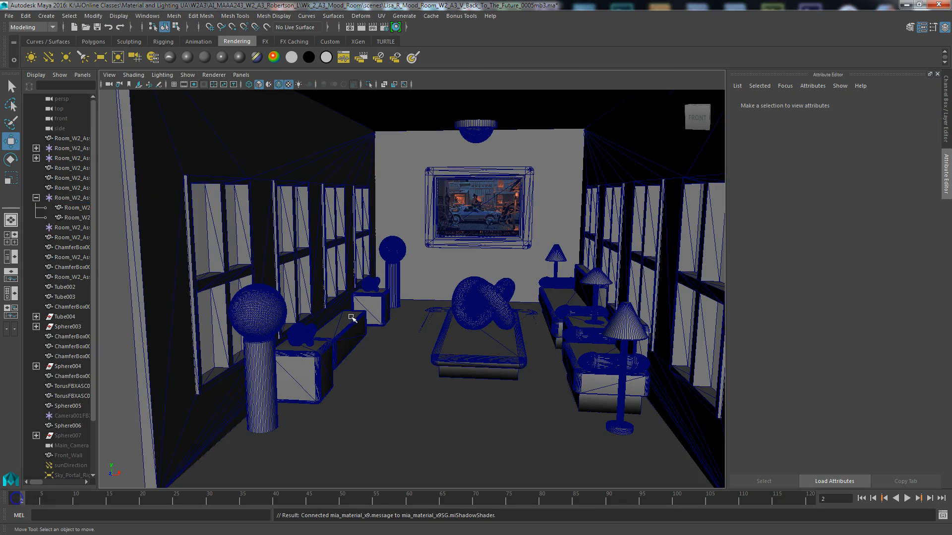
Create a mental ray mia_material_x in a maximized Hypershade and frame its node in the graph.
left_click(396, 27)
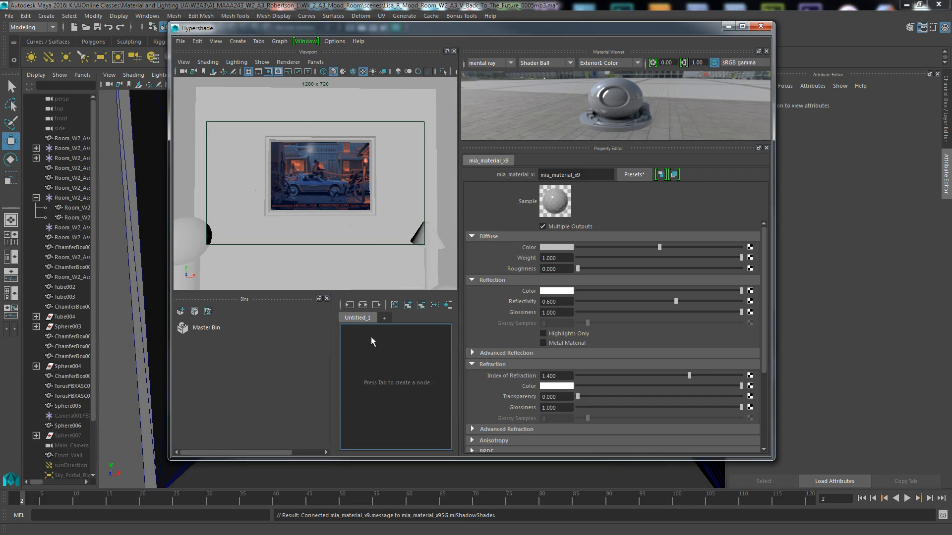
left_click(742, 26)
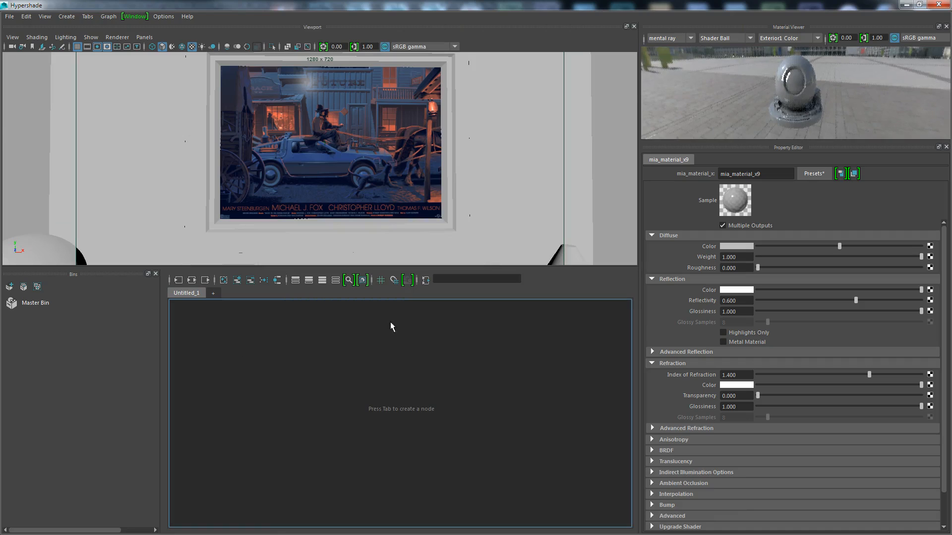
right_click_drag(321, 349, 319, 323)
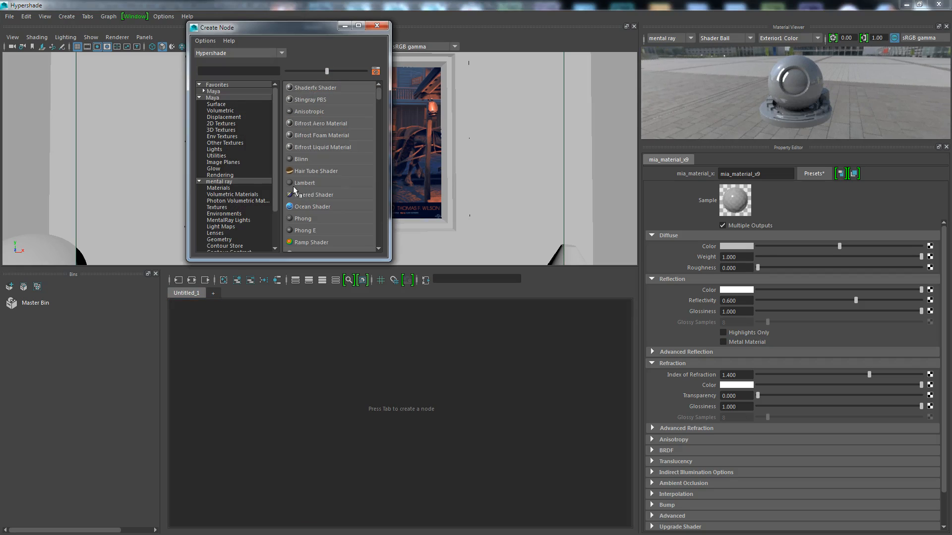
left_click(219, 188)
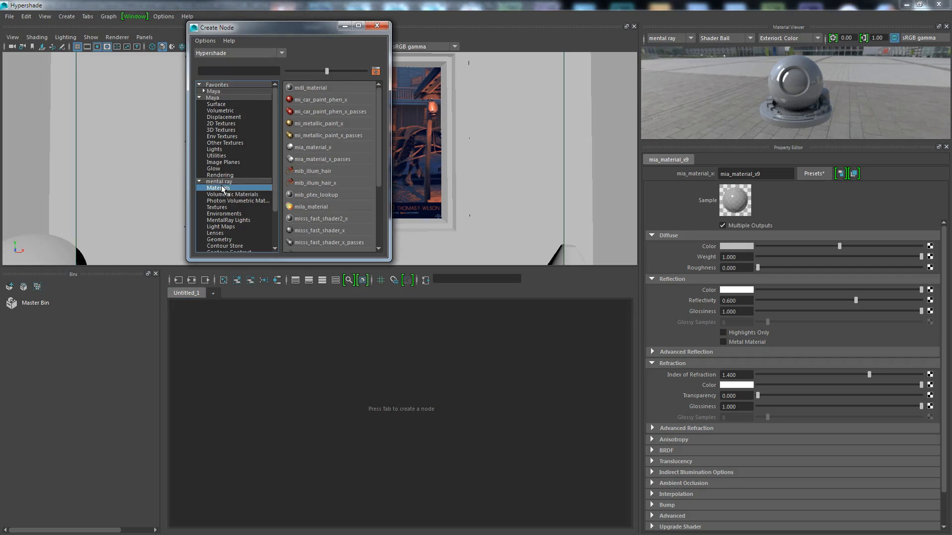
left_click(304, 148)
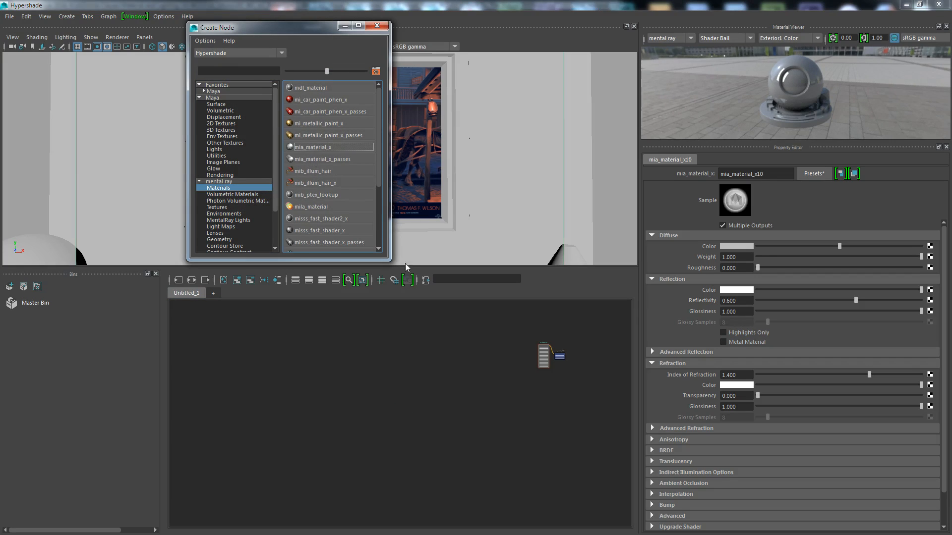
left_click(374, 27)
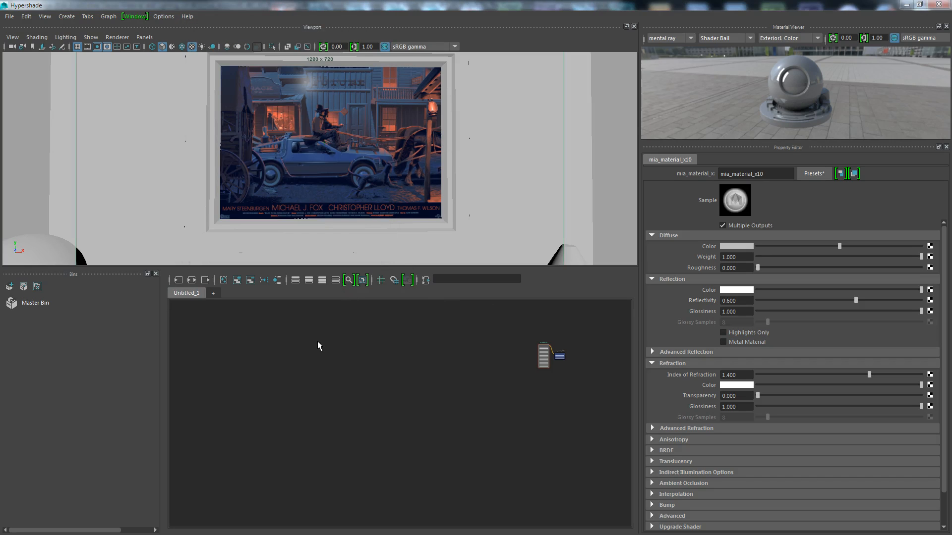
key("f")
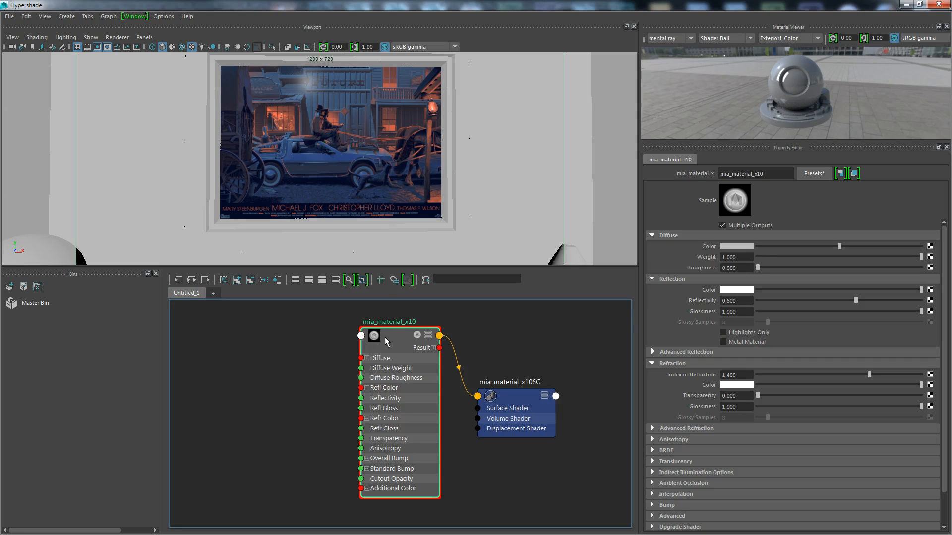
Load Back to the Future.jpg into the new material's diffuse color picker and sample a dark blue from the image.
left_click(733, 248)
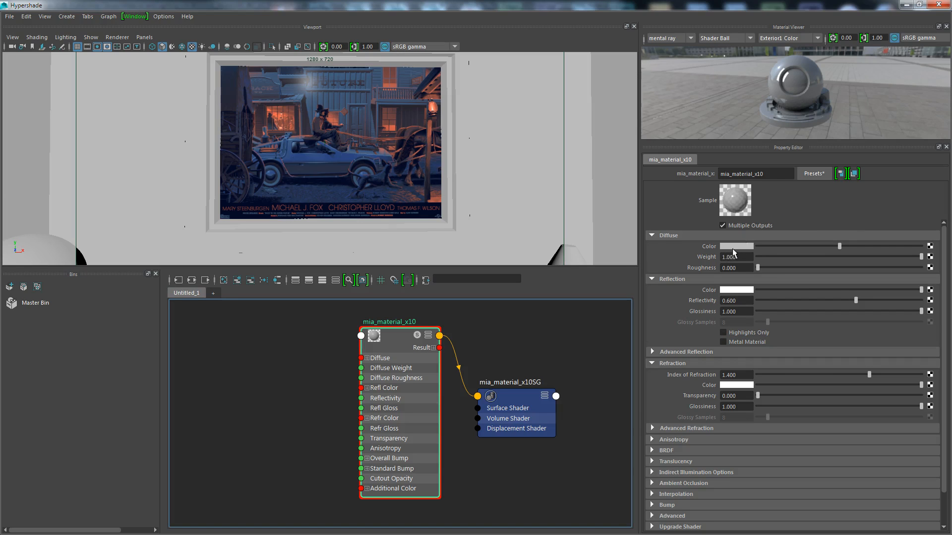
left_click(733, 246)
left_click_drag(615, 91, 693, 103)
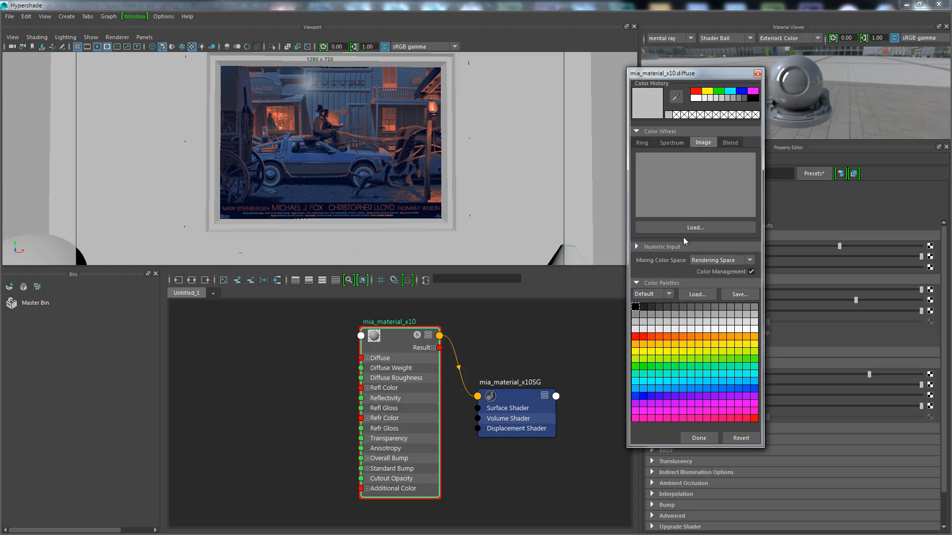
left_click(664, 143)
left_click(643, 142)
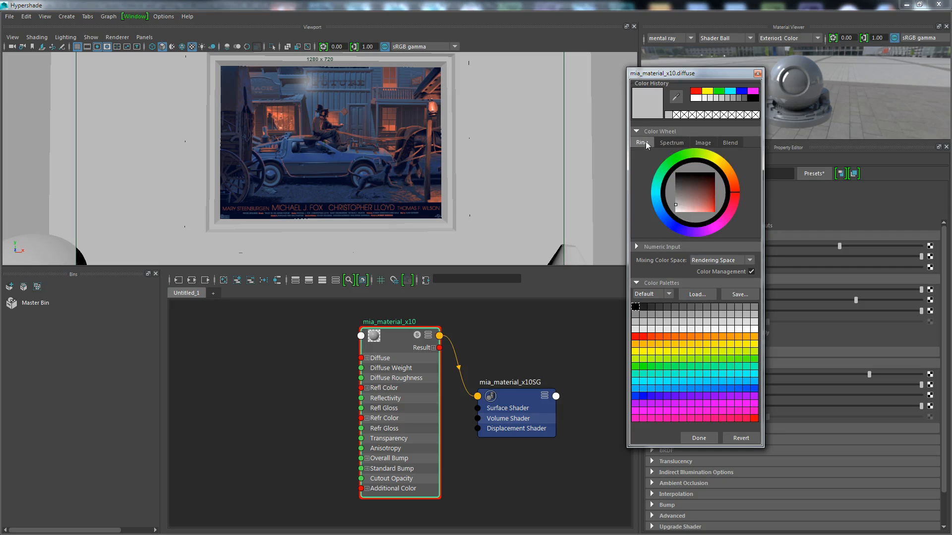
left_click(700, 144)
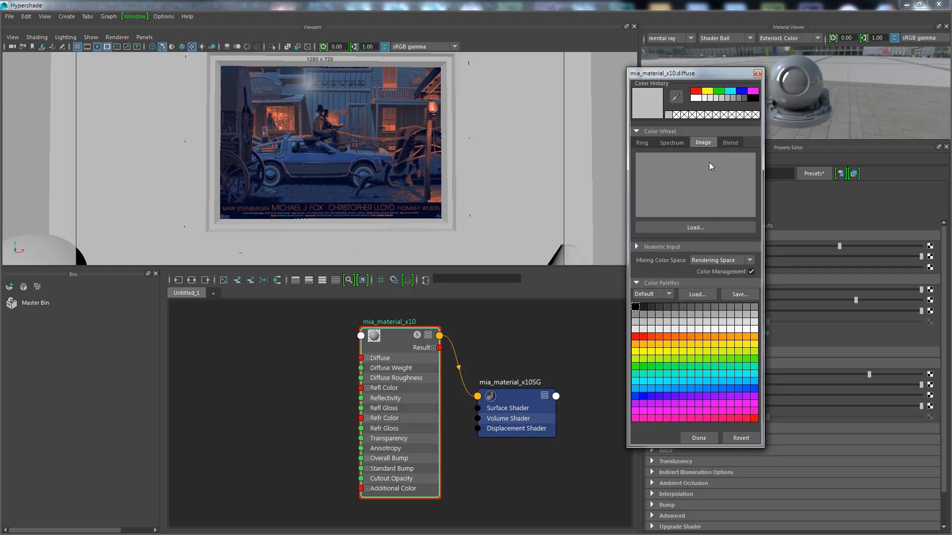
left_click(698, 229)
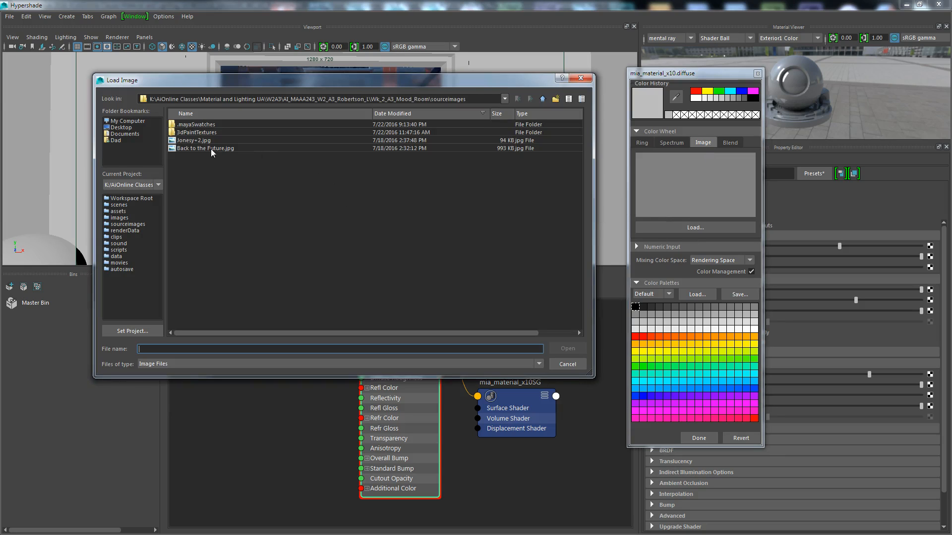
left_click(210, 149)
left_click(566, 349)
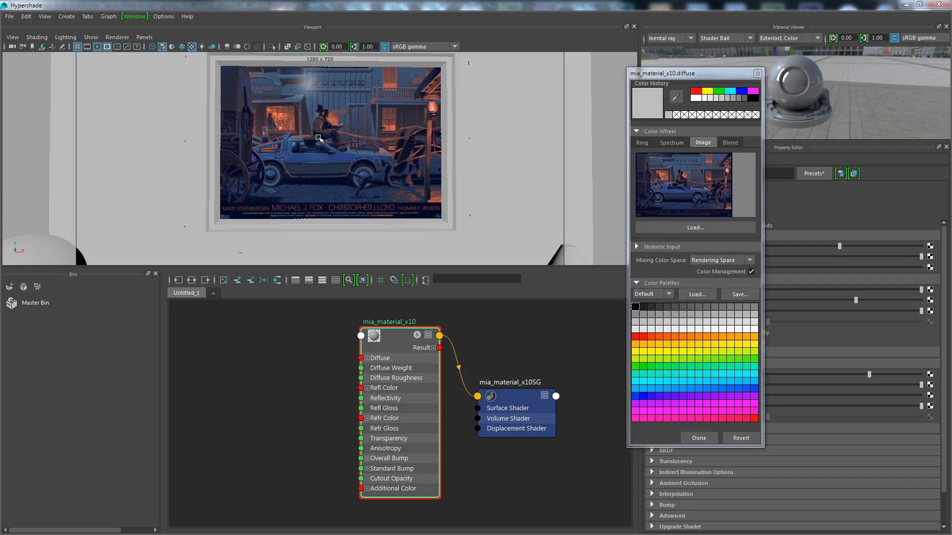
left_click_drag(673, 189, 679, 184)
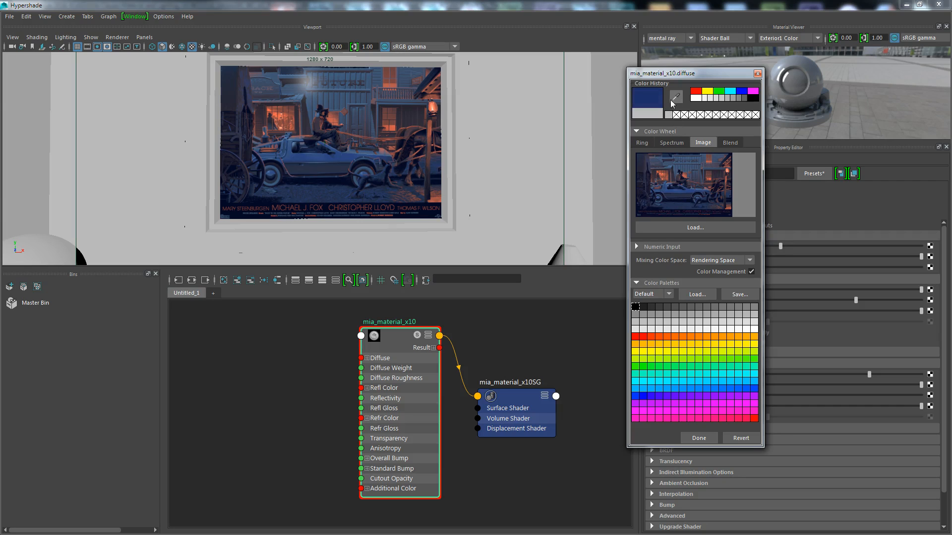
left_click_drag(677, 98, 655, 99)
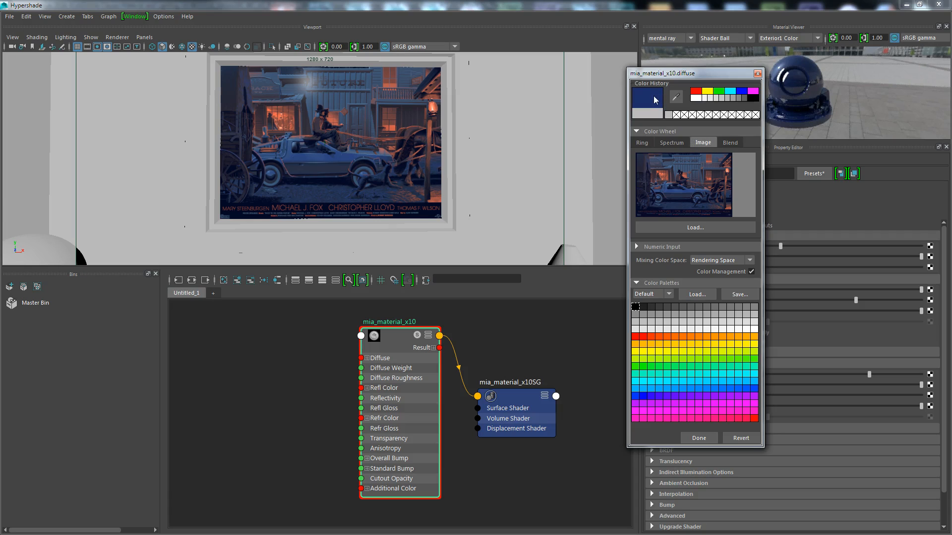
Close the diffuse color picker and rename the material as Dark_Blue.
left_click_drag(684, 78, 716, 273)
left_click_drag(771, 173, 699, 180)
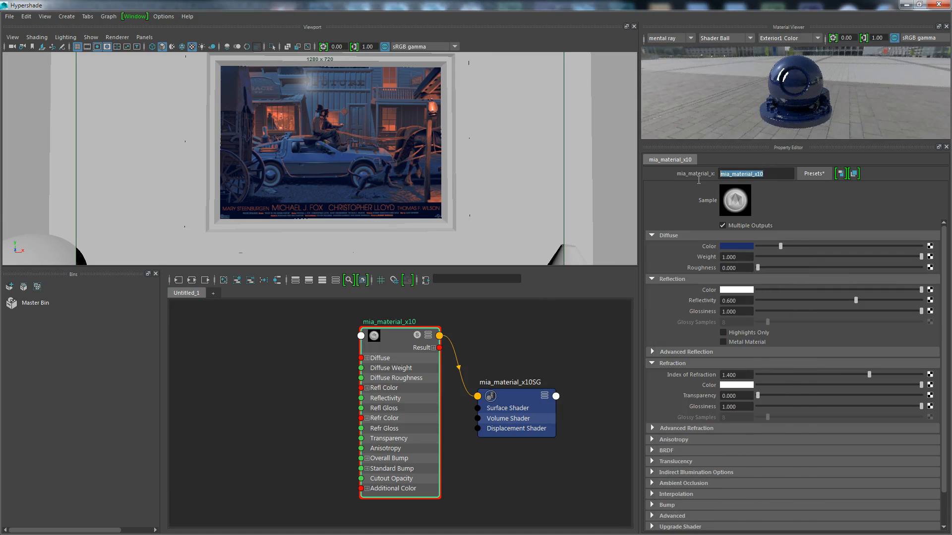
type("Dark_Blue")
key("Return")
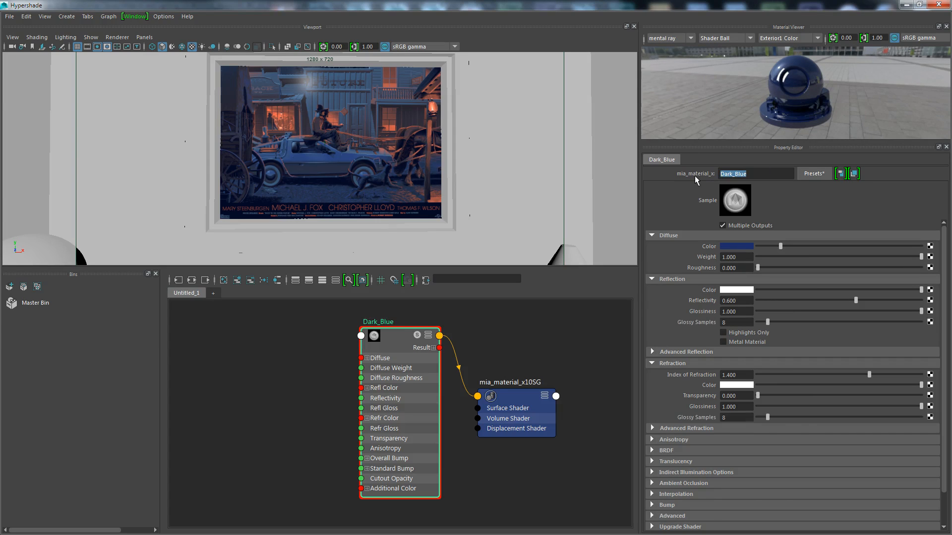
Move the Dark_Blue network aside in the graph and create a second mental ray mia_material_x.
left_click_drag(327, 309, 582, 510)
left_click_drag(414, 342, 207, 349)
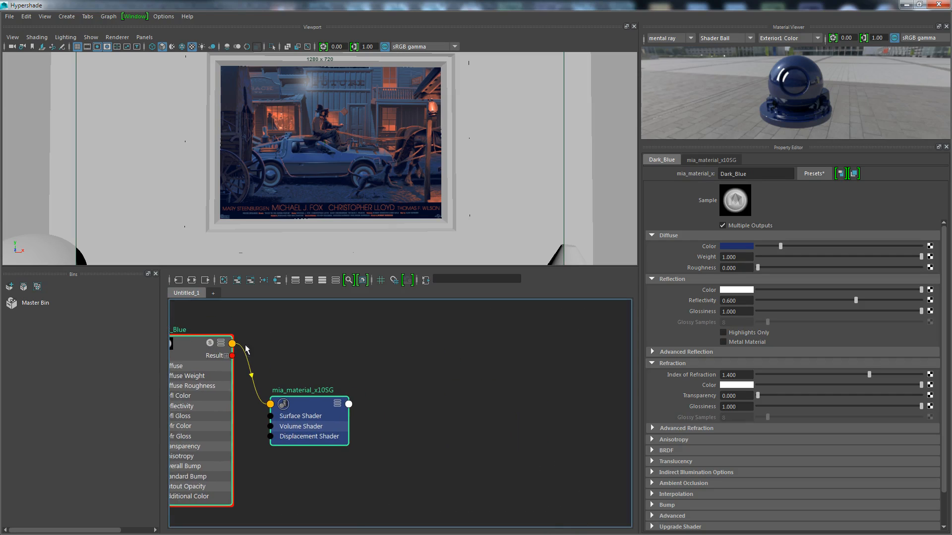
left_click_drag(433, 377, 433, 378)
right_click_drag(432, 376, 431, 350)
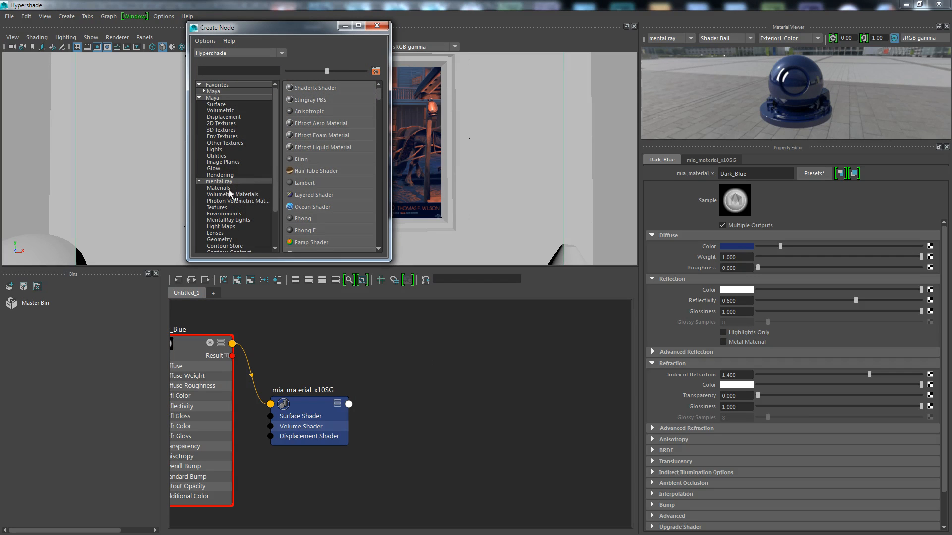
left_click(229, 190)
left_click(304, 147)
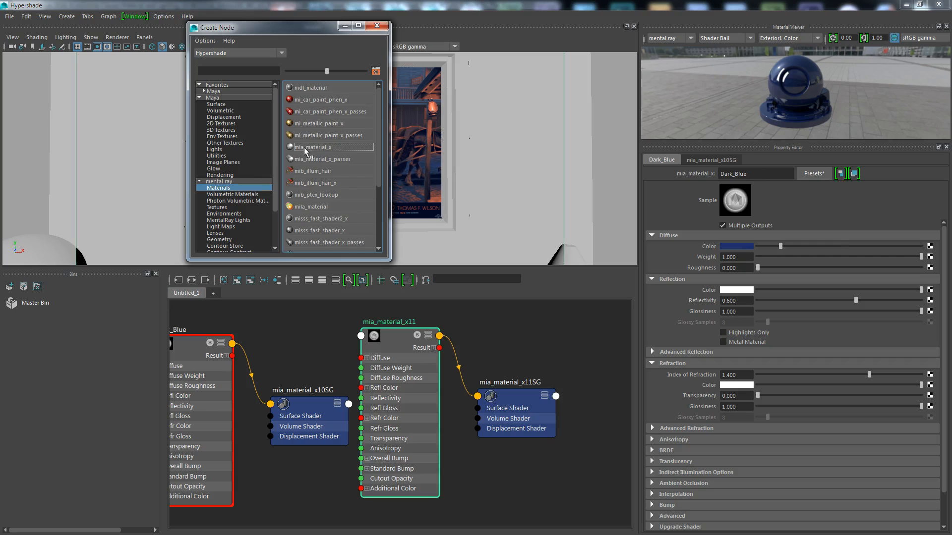
left_click(376, 25)
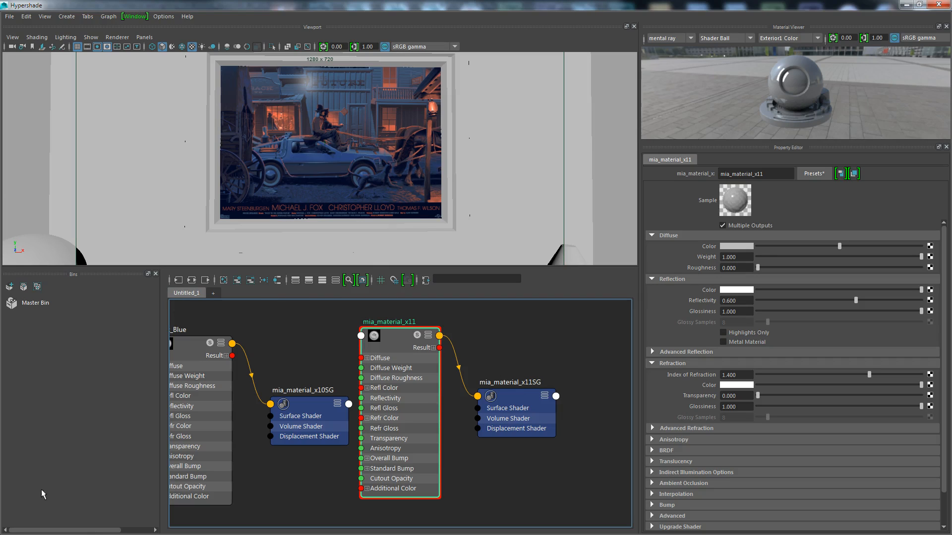
Sample a steel blue from the poster image's car for mia_material_x11's diffuse color.
left_click(734, 245)
left_click_drag(803, 102, 666, 87)
left_click_drag(663, 210, 660, 196)
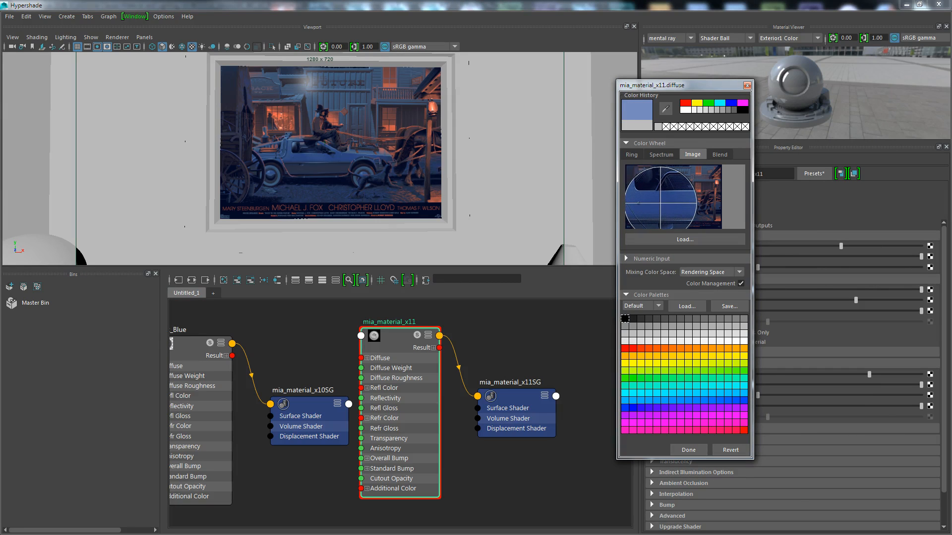
left_click(660, 199)
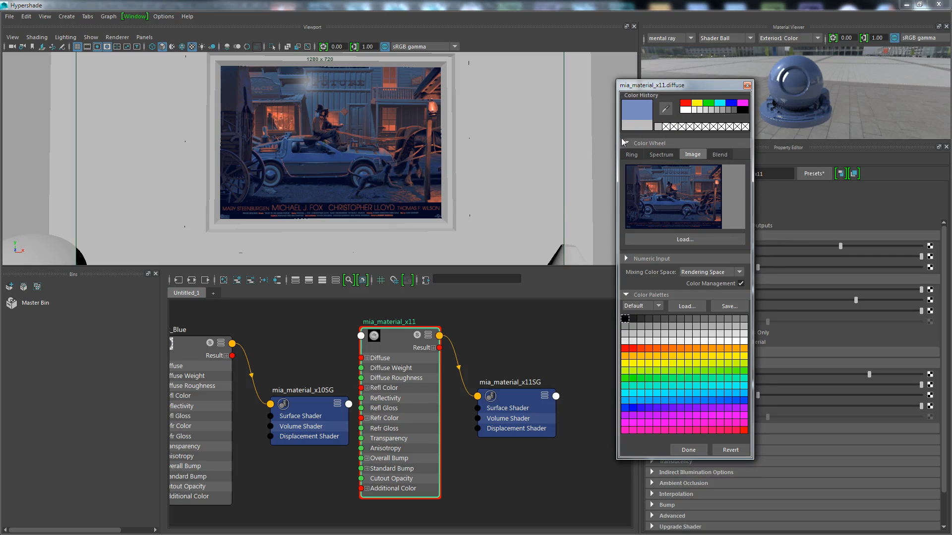
left_click_drag(701, 85, 116, 113)
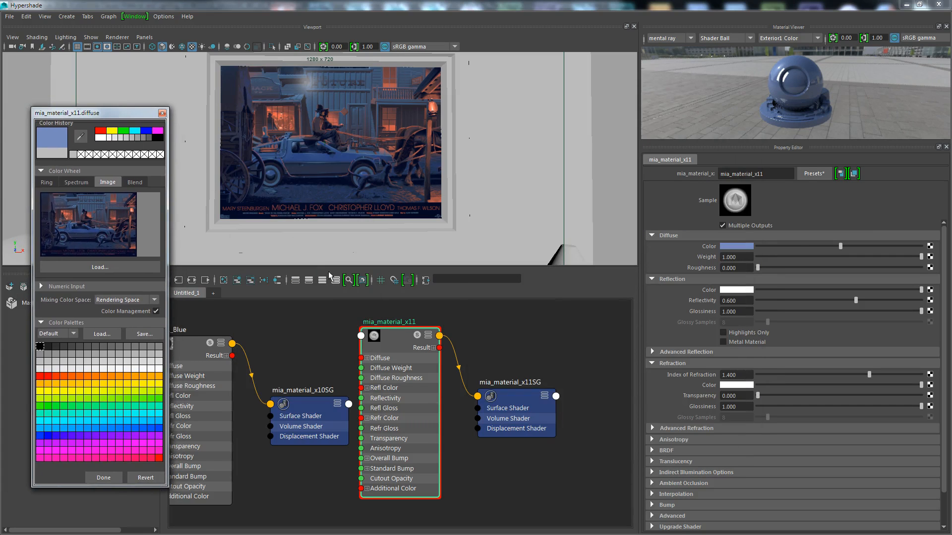
left_click(386, 342)
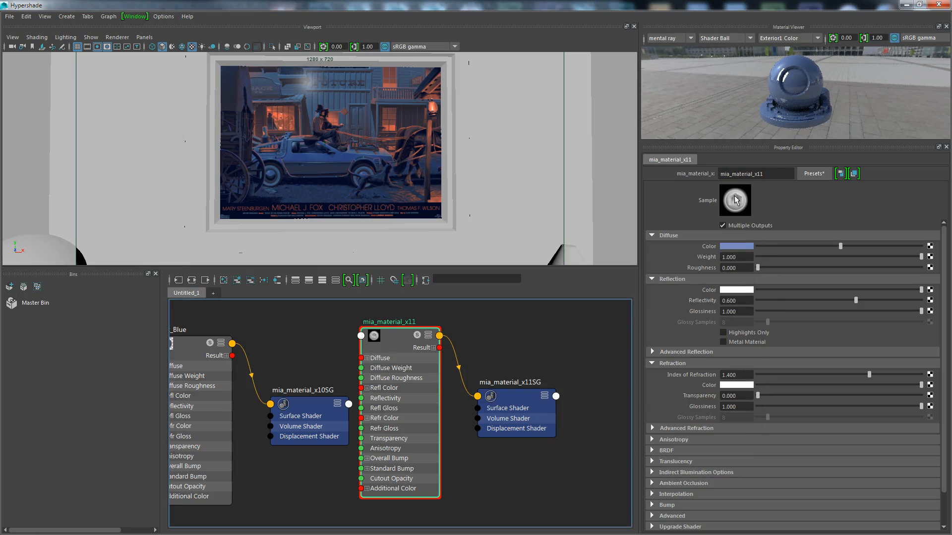
Rename the mia_material_x11 material as Steel_Blue.
double_click(771, 174)
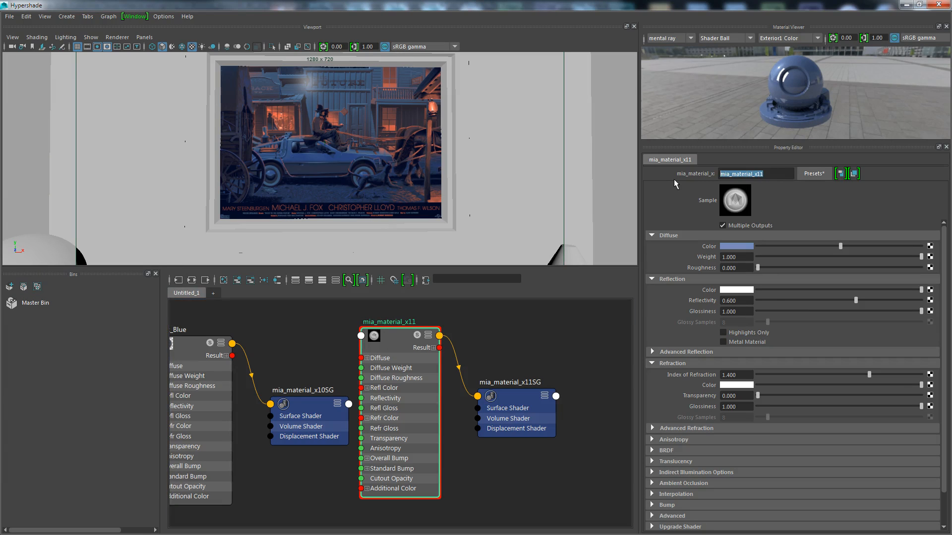
type("Steel_Blue")
key("Return")
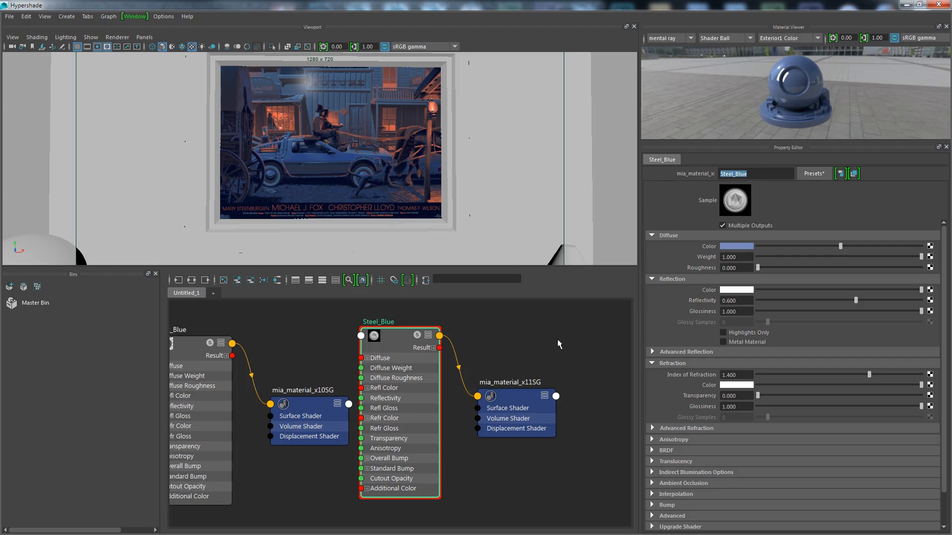
Create a third mental ray mia_material_x.
scroll(546, 342, "down", 2)
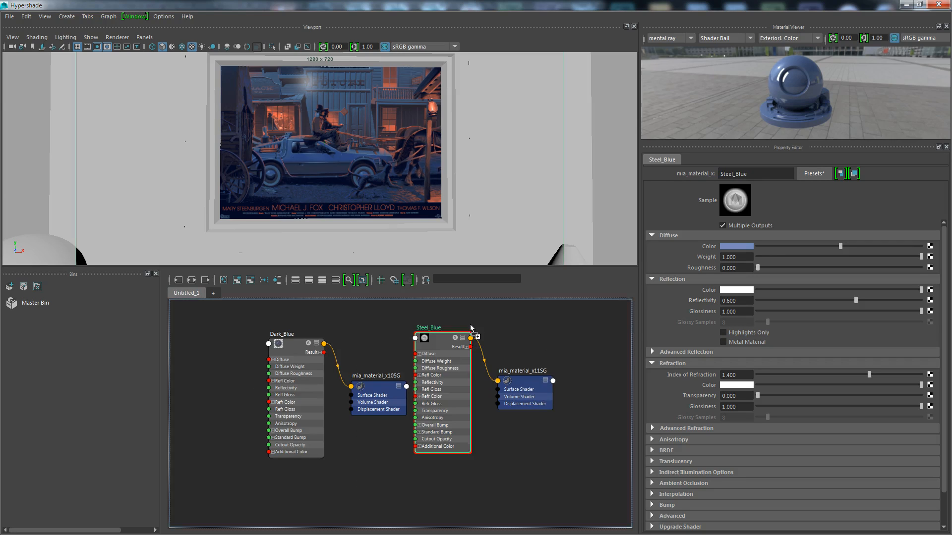
middle_click_drag(545, 338, 456, 340, "alt")
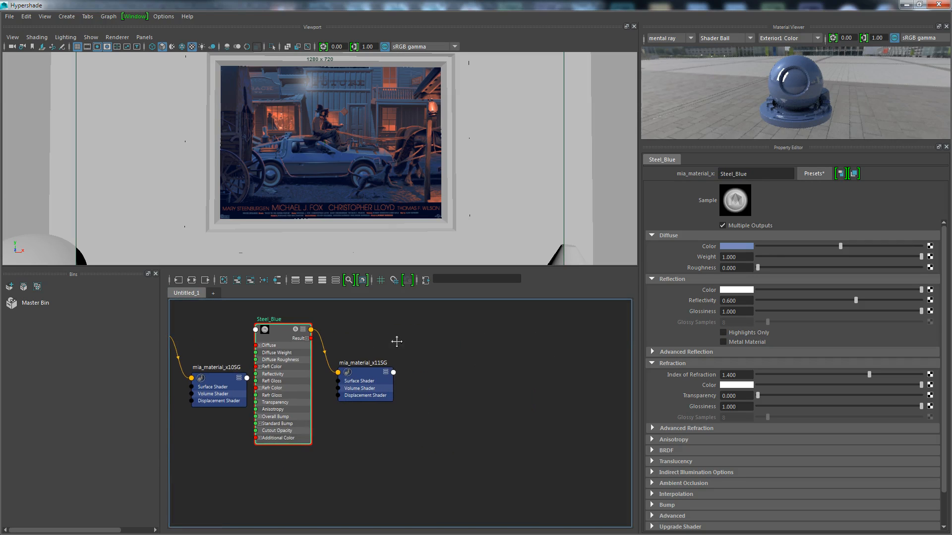
right_click(505, 337)
left_click(506, 312)
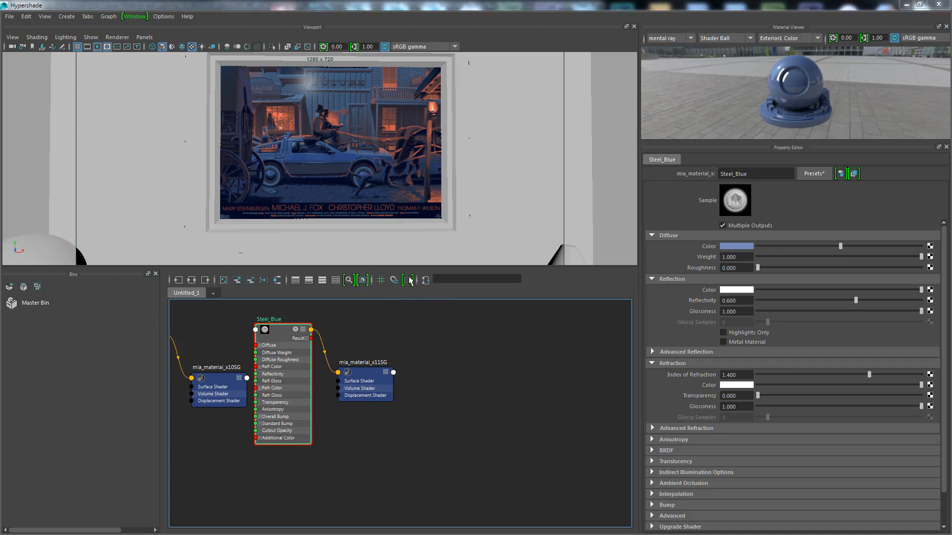
left_click(215, 189)
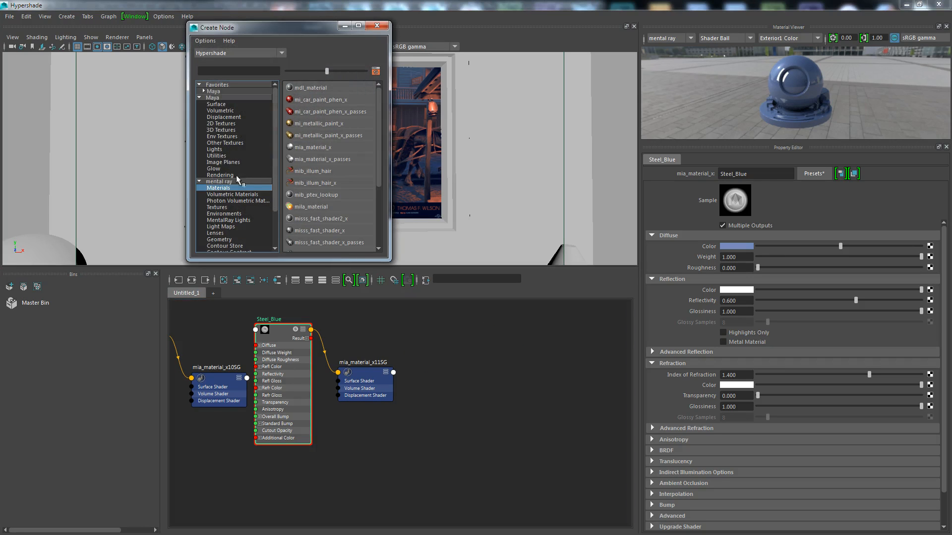
left_click(296, 147)
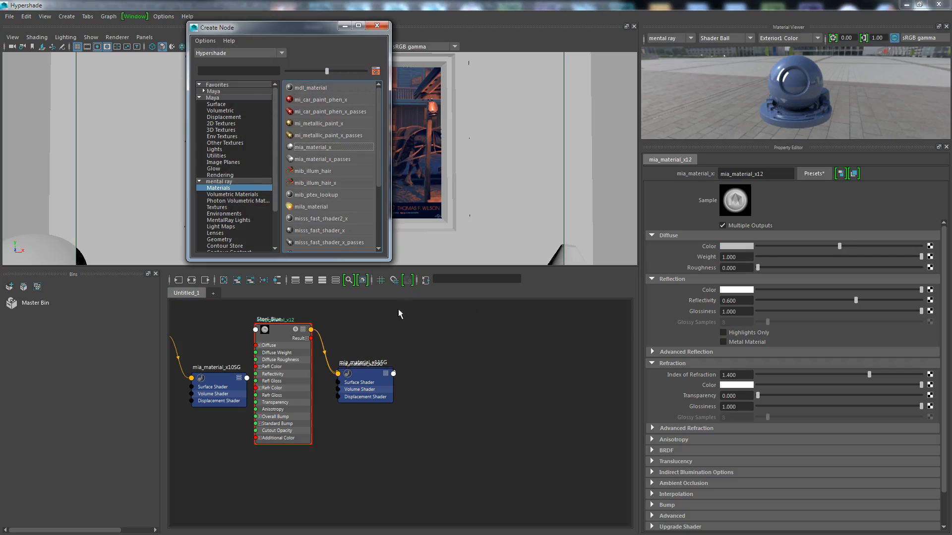
Separate the overlapping Steel_Blue and mia_material_x12 nodes and their shading groups in the graph, and select mia_material_x12.
left_click_drag(282, 330, 468, 327)
left_click_drag(367, 378, 377, 416)
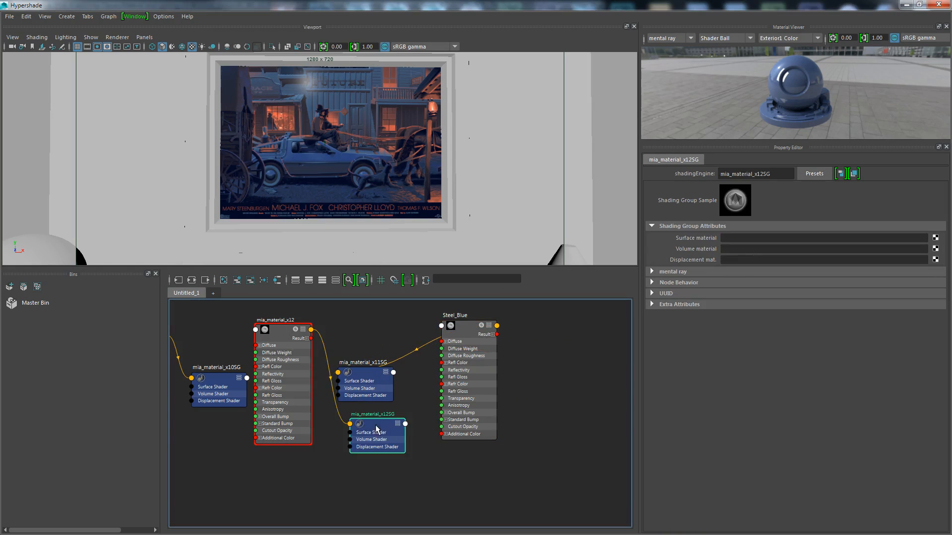
left_click_drag(374, 376, 551, 328)
left_click(281, 332)
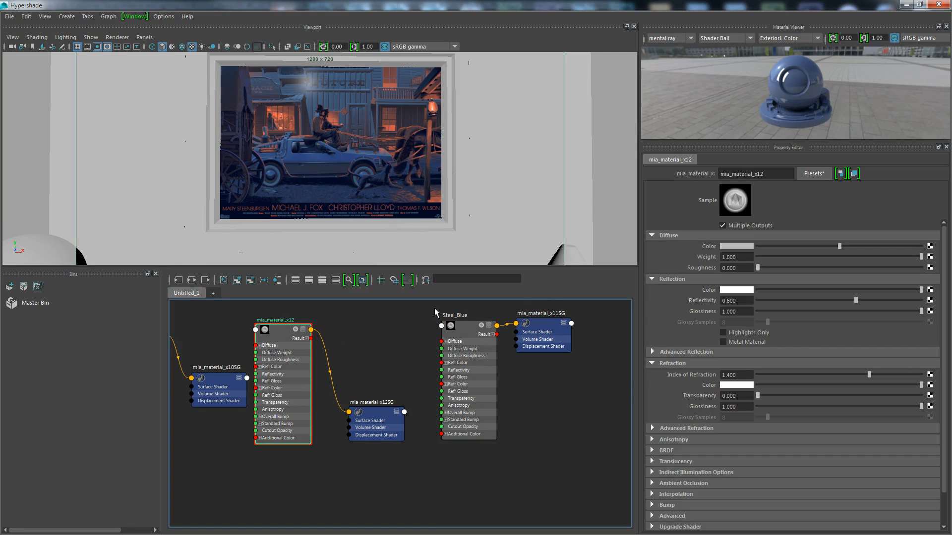
Close the Create Node window hidden behind the Hypershade and maximize the Hypershade again.
left_click(918, 4)
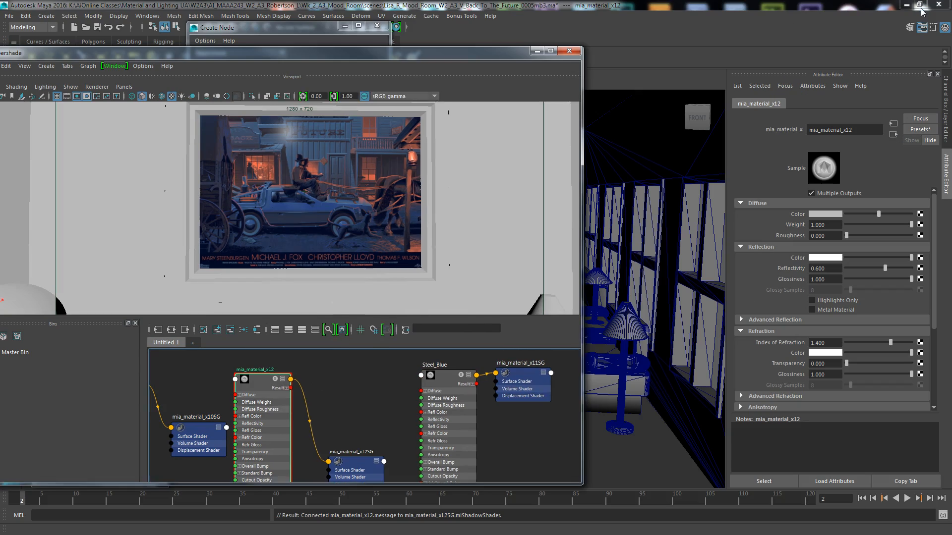
left_click(307, 36)
left_click(375, 28)
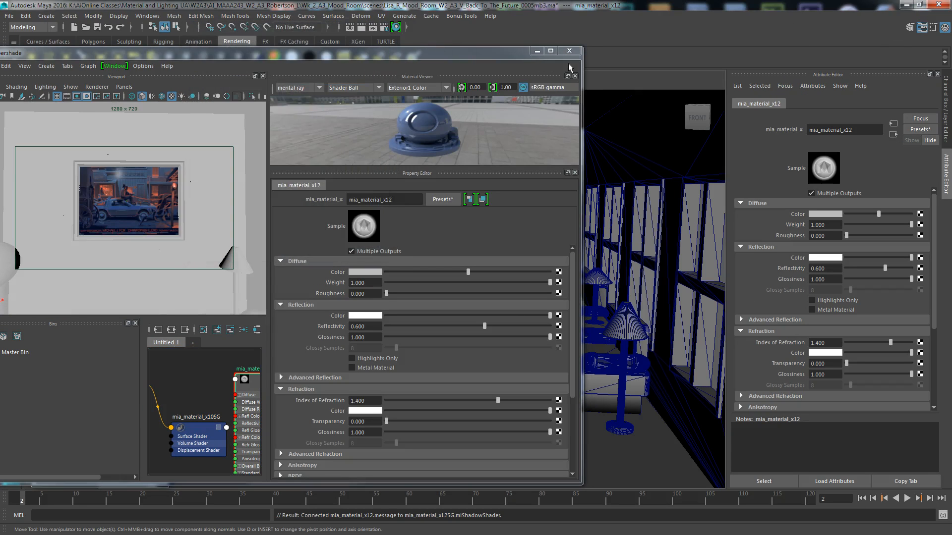
left_click(550, 51)
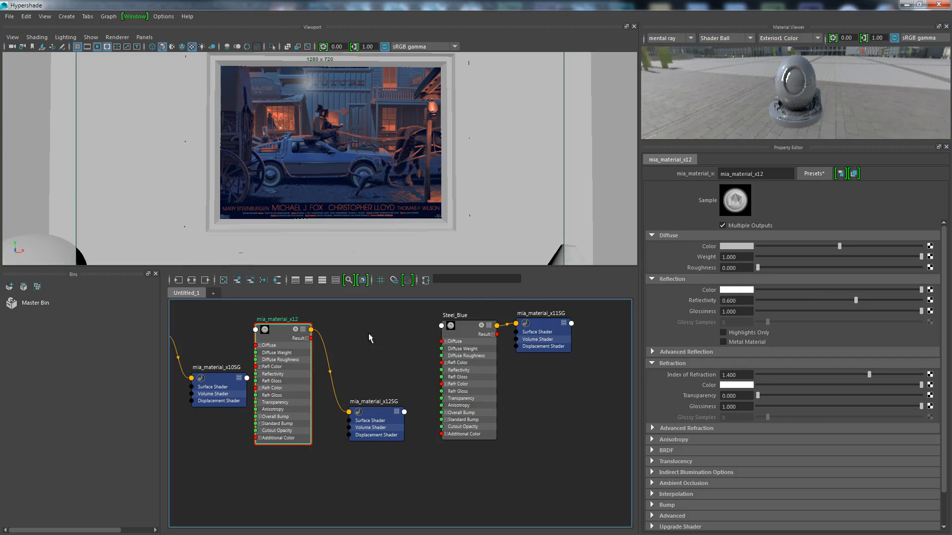
Move the mia_material_x12 node closer to its shading group, and restore, reposition and re-maximize the Hypershade window.
left_click_drag(275, 332, 303, 334)
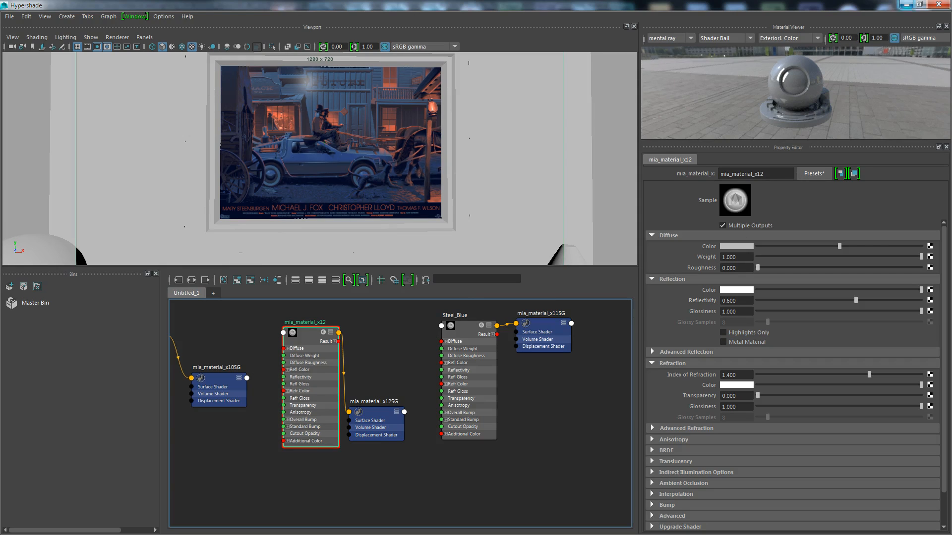
left_click(918, 4)
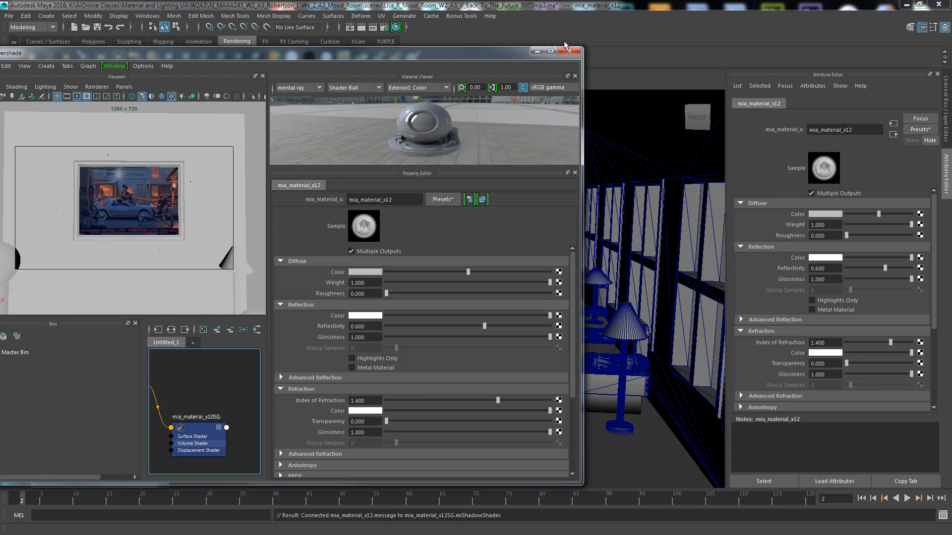
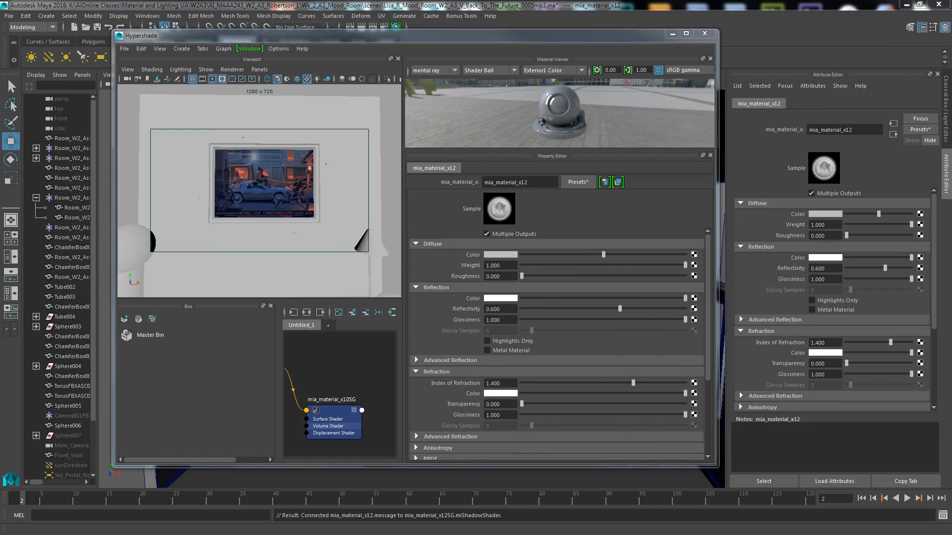
left_click(686, 33)
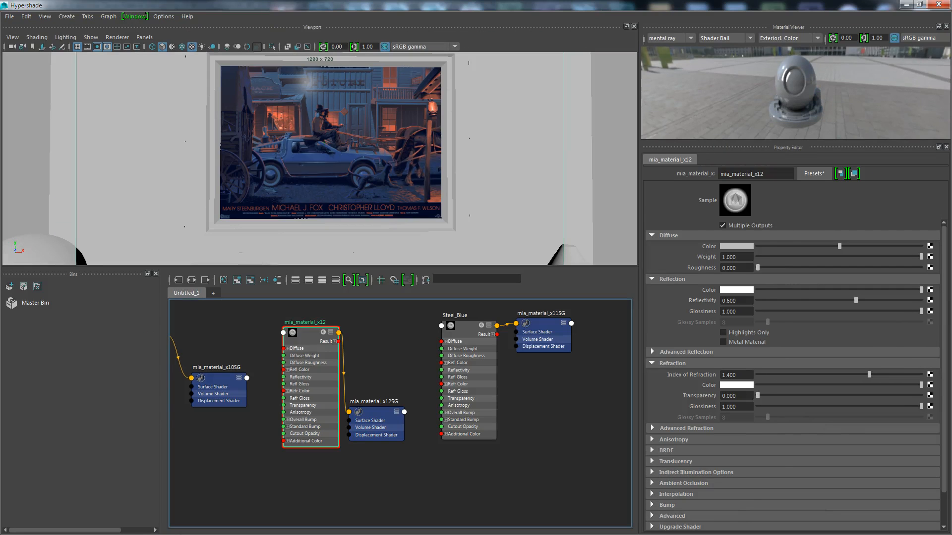
Try to sample a grayish purple from the poster image for mia_material_x12's diffuse color.
left_click(736, 247)
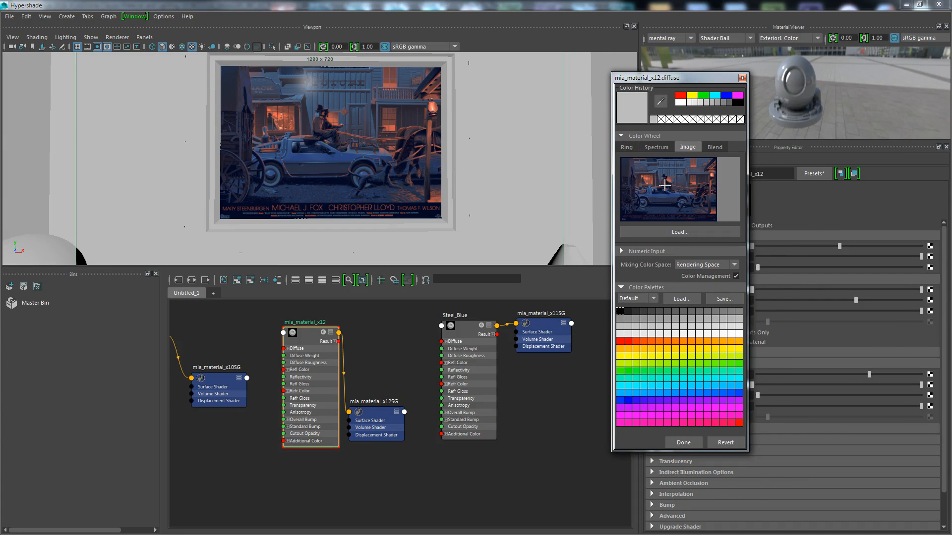
left_click_drag(665, 185, 662, 185)
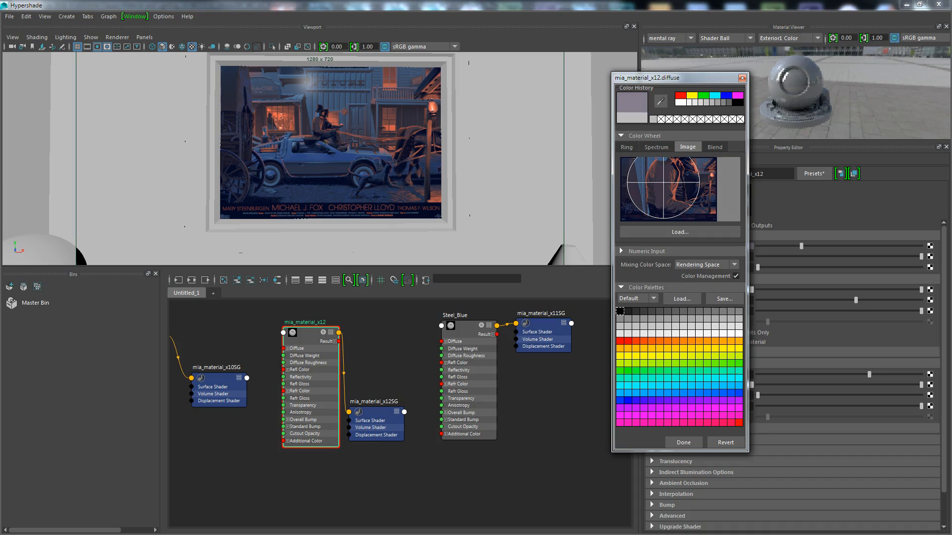
left_click_drag(663, 183, 663, 182)
left_click(661, 101)
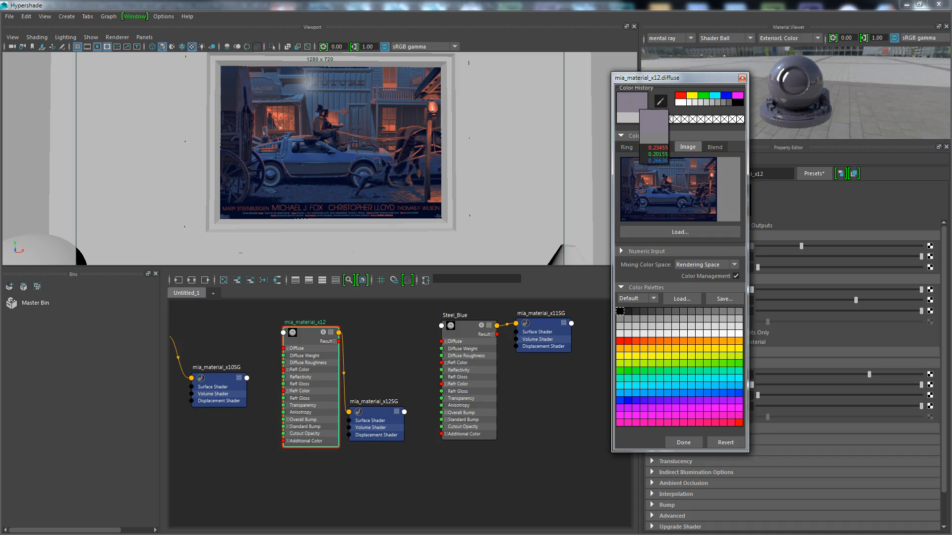
left_click(664, 82)
left_click_drag(664, 82, 616, 104)
left_click_drag(615, 212, 614, 205)
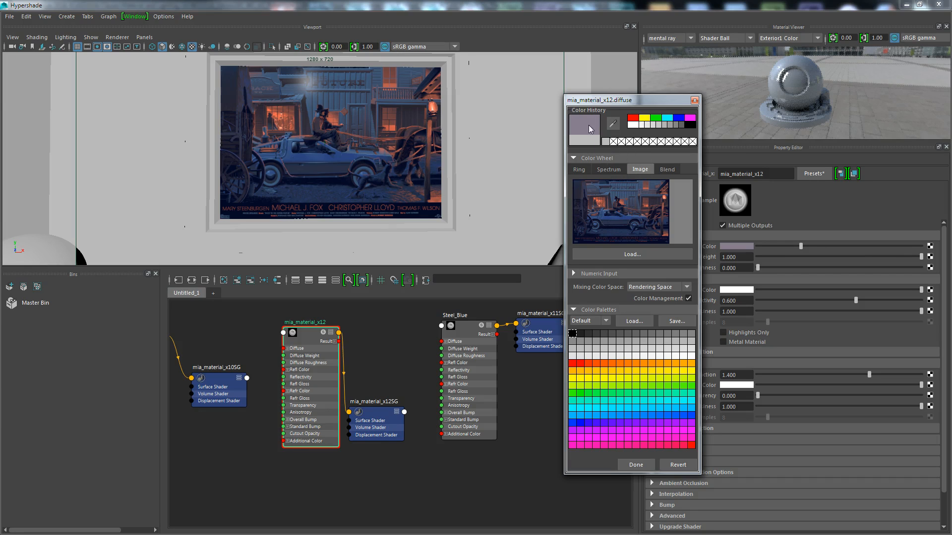
left_click(695, 101)
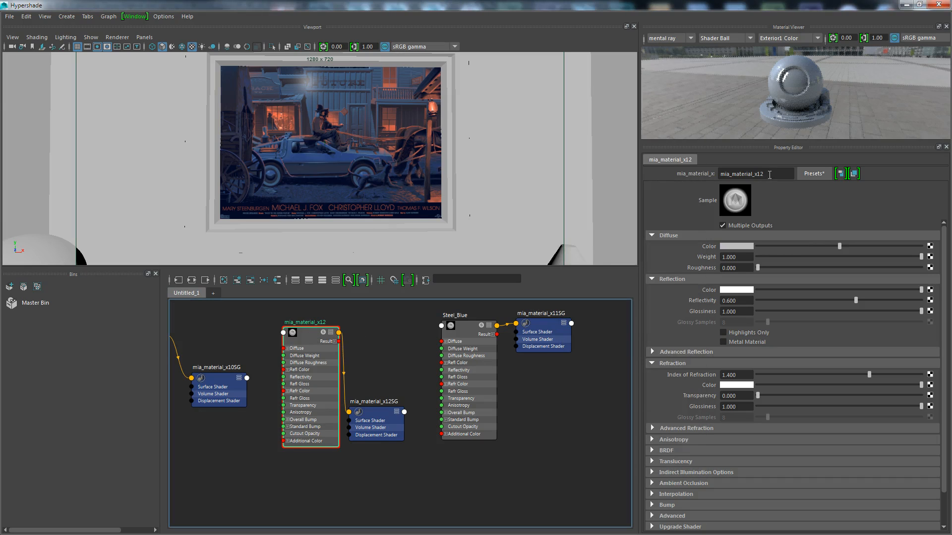
Rename the mia_material_x12 material as Gray_Purple.
left_click_drag(770, 174, 660, 189)
type("G")
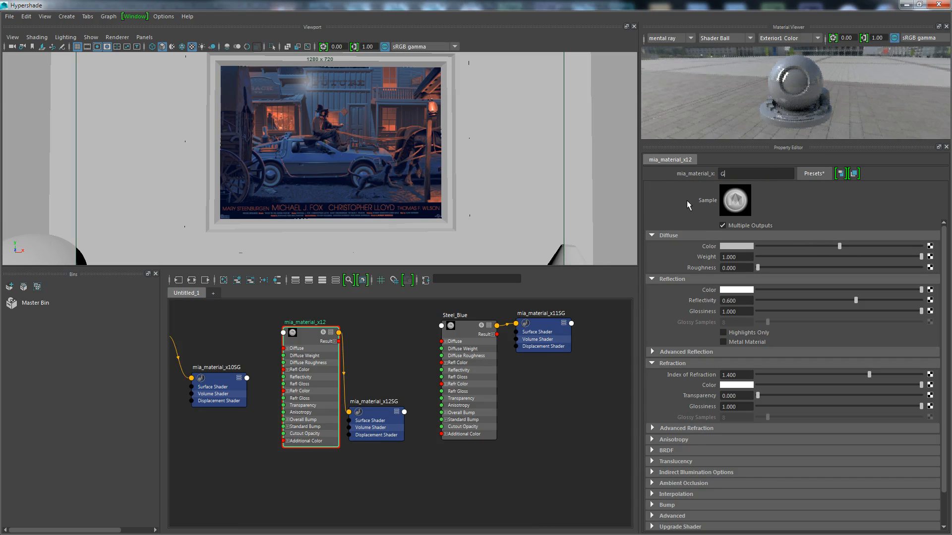
type("ray Purple")
key("Return")
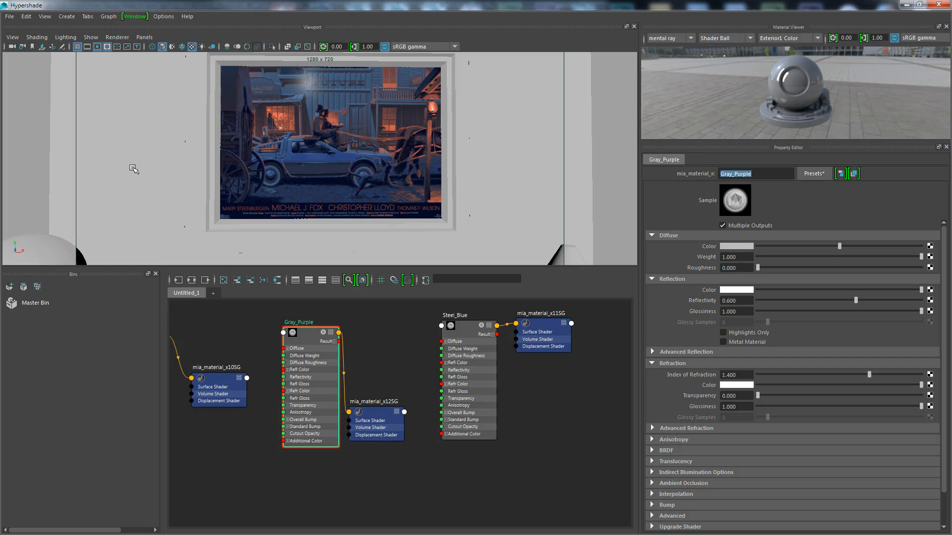
Move the Dark_Blue, Gray_Purple and Steel_Blue node networks down in the graph to free space above them.
scroll(421, 375, "down", 4)
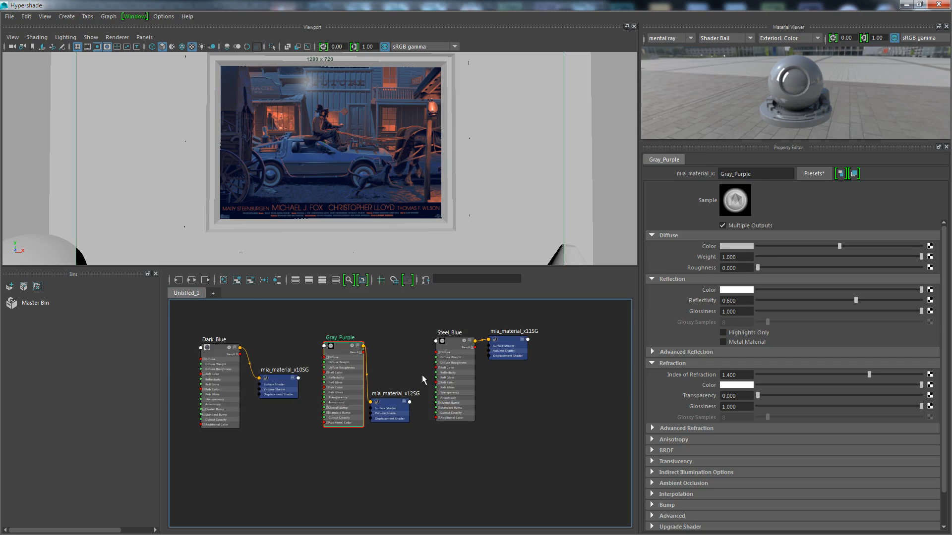
left_click_drag(235, 322, 528, 457)
left_click_drag(436, 352, 386, 439)
left_click(392, 345)
Create another mental ray mia_material_x node and close the Create Node window.
right_click_drag(380, 345, 383, 312)
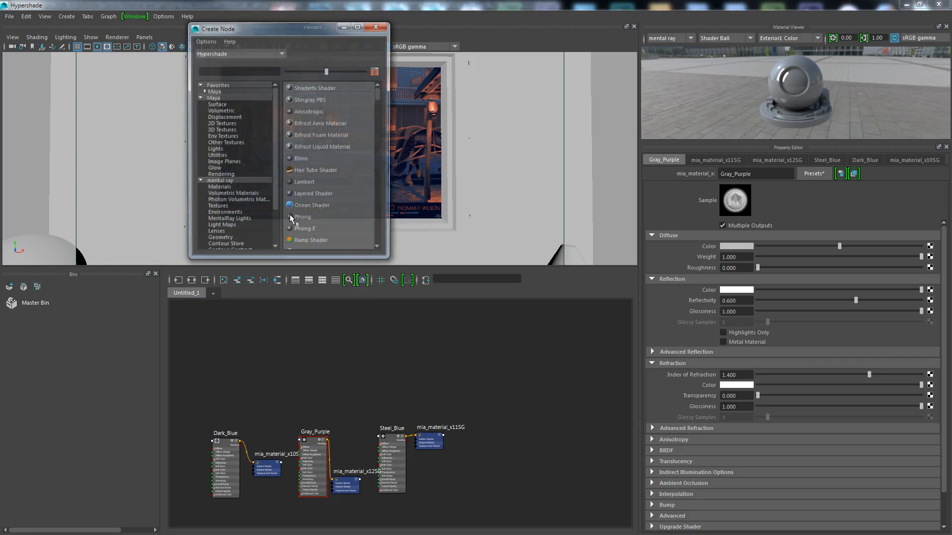
left_click(218, 188)
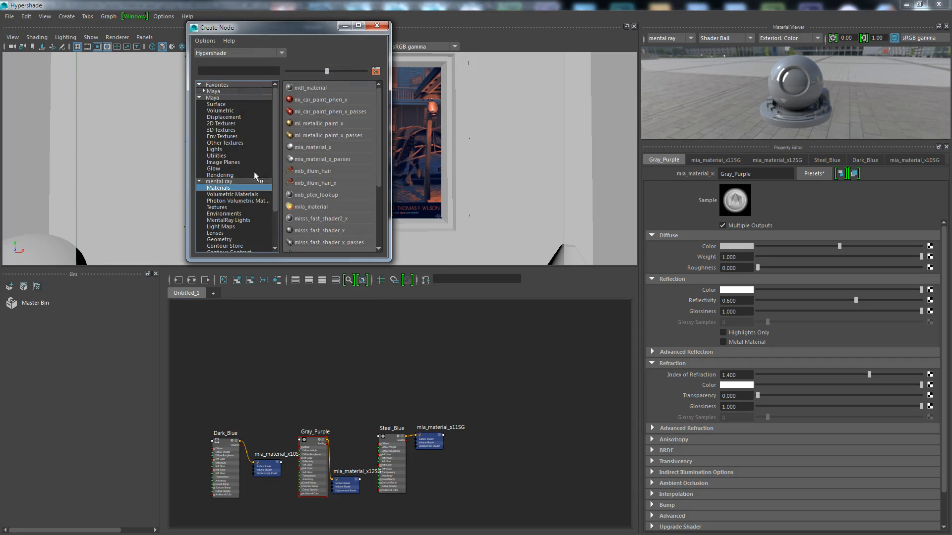
left_click(292, 147)
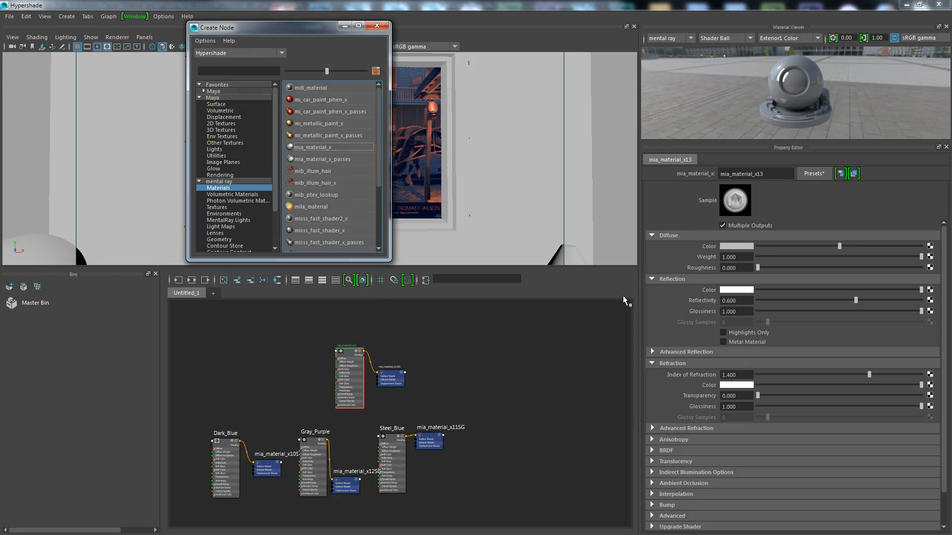
left_click(376, 26)
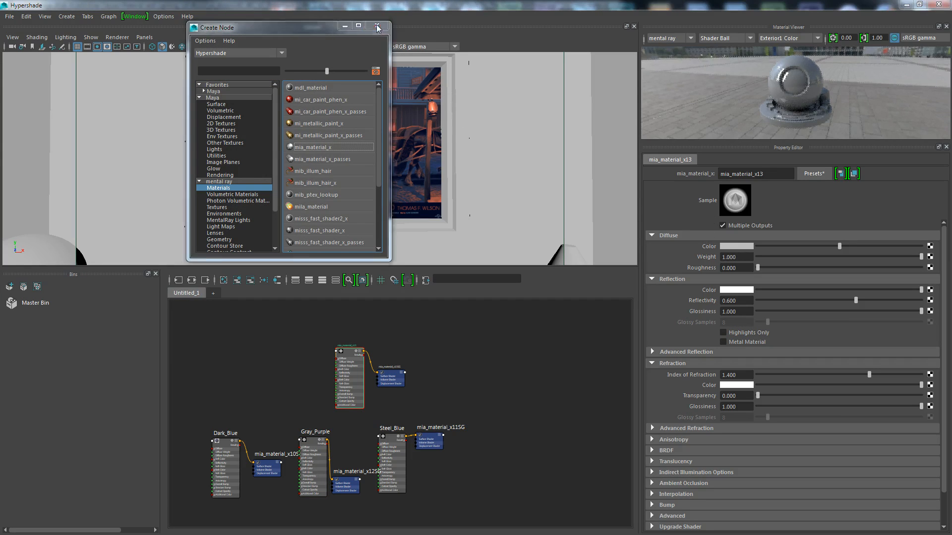
Restore, reposition and re-maximize the Hypershade window.
left_click(919, 5)
left_click_drag(652, 38, 684, 120)
left_click(716, 118)
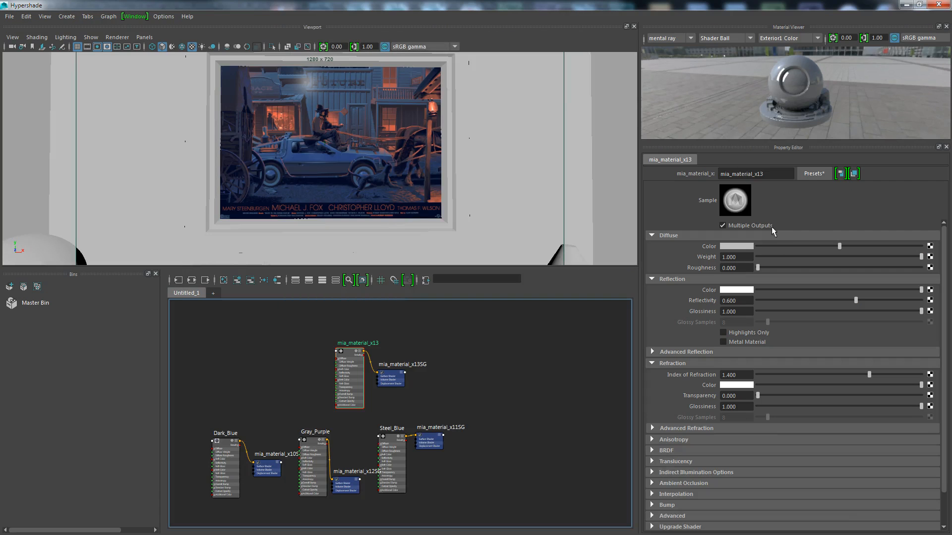
Try to sample a peach tone from the poster image for mia_material_x13's diffuse color.
left_click(747, 246)
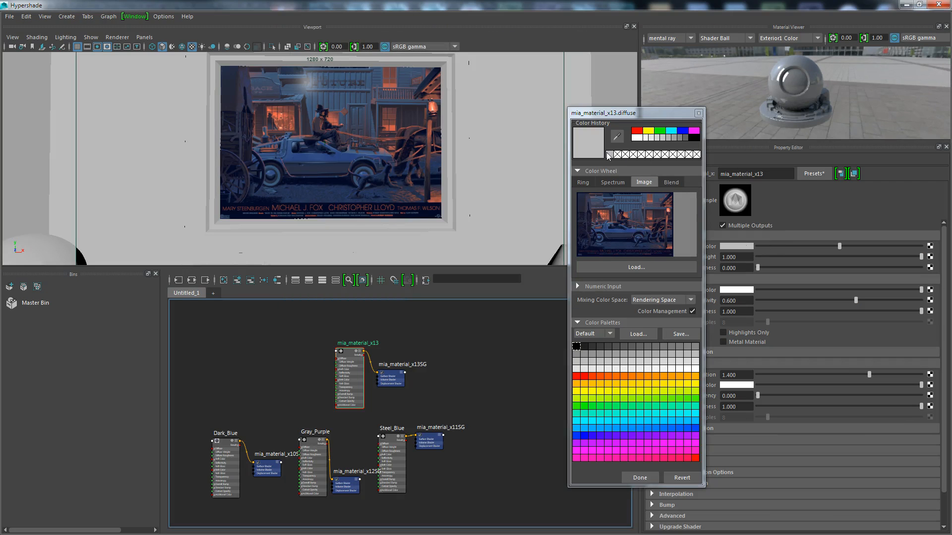
left_click(604, 222)
left_click_drag(603, 217, 603, 214)
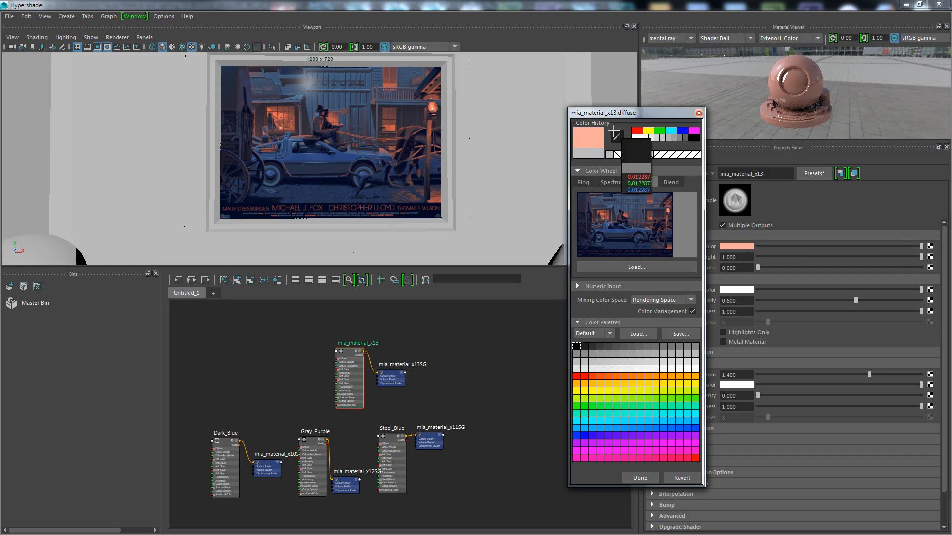
left_click(698, 113)
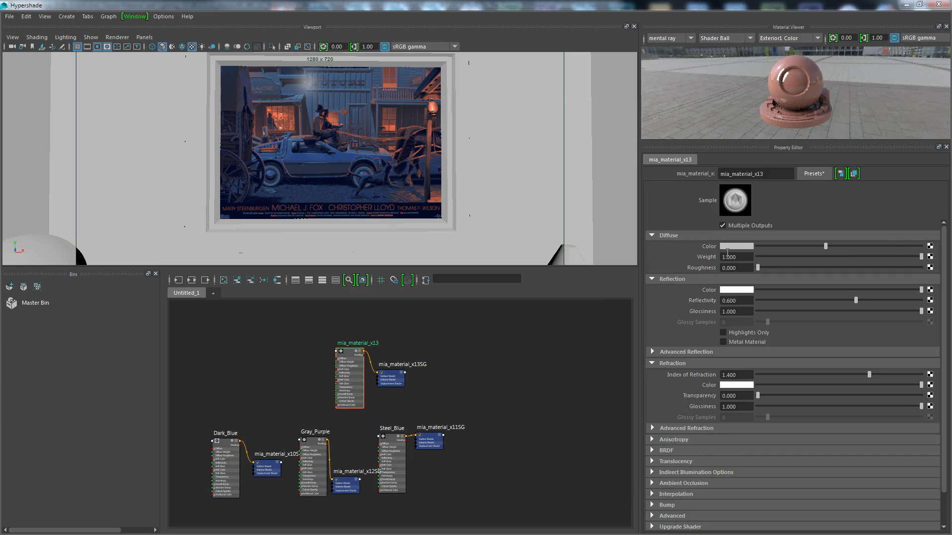
left_click(346, 355)
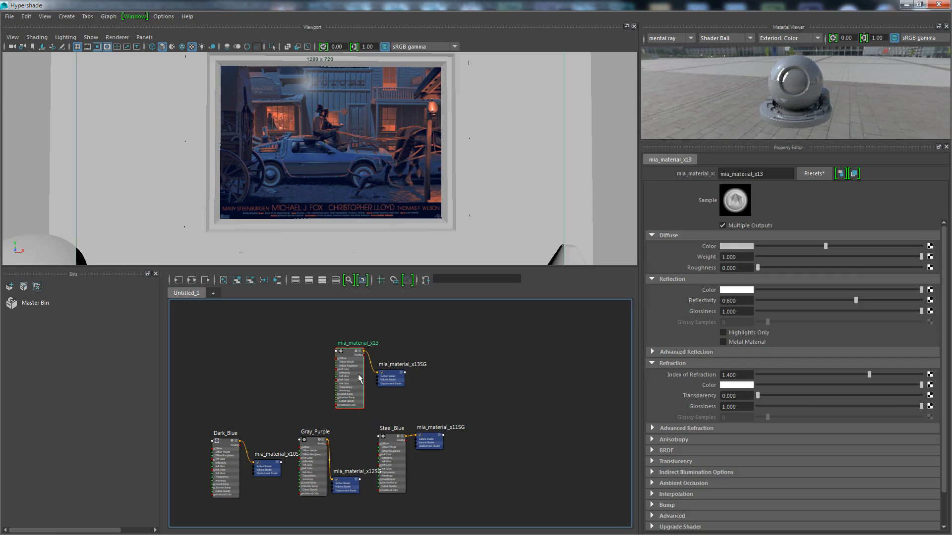
left_click(733, 247)
left_click(724, 247)
left_click_drag(607, 225, 610, 228)
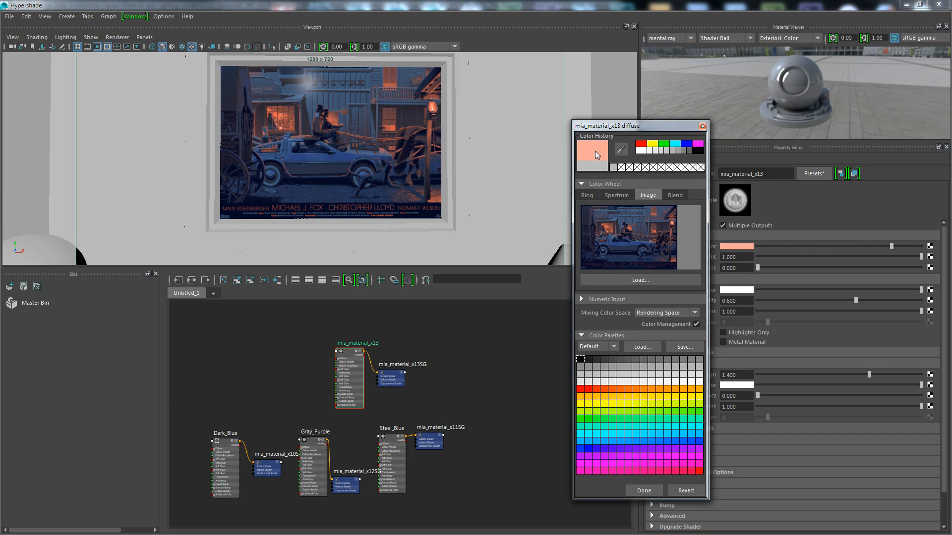
left_click(703, 127)
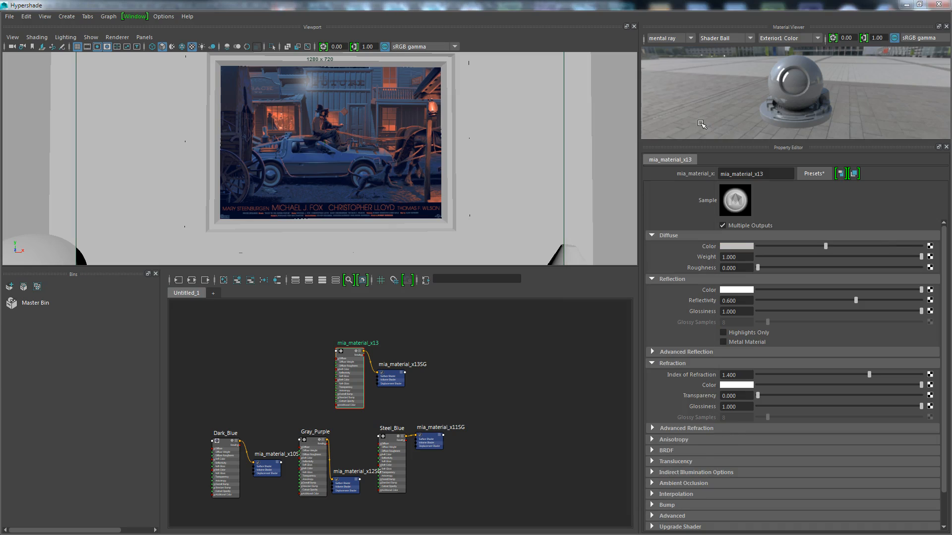
Sample the peach-orange of the lit window in the poster image as mia_material_x13's diffuse color and accept it.
left_click(733, 246)
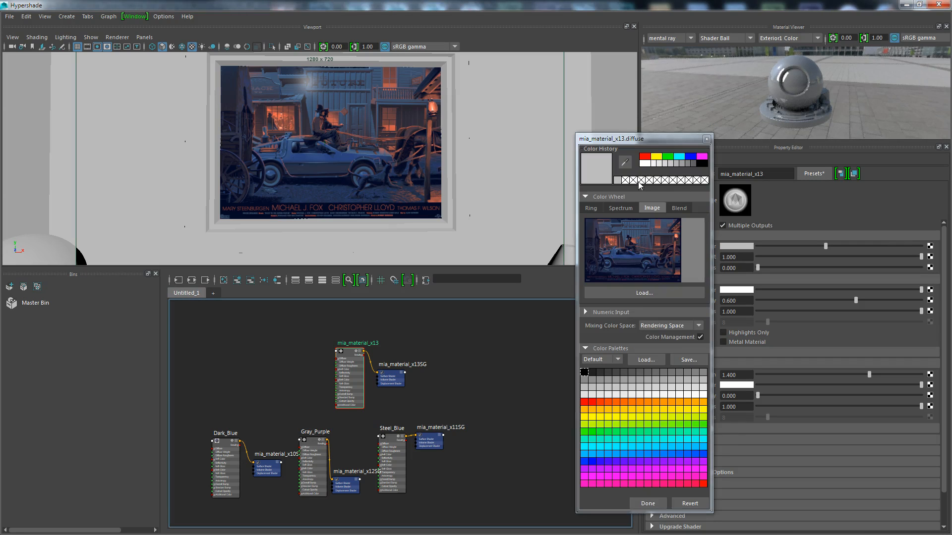
left_click_drag(615, 245, 610, 240)
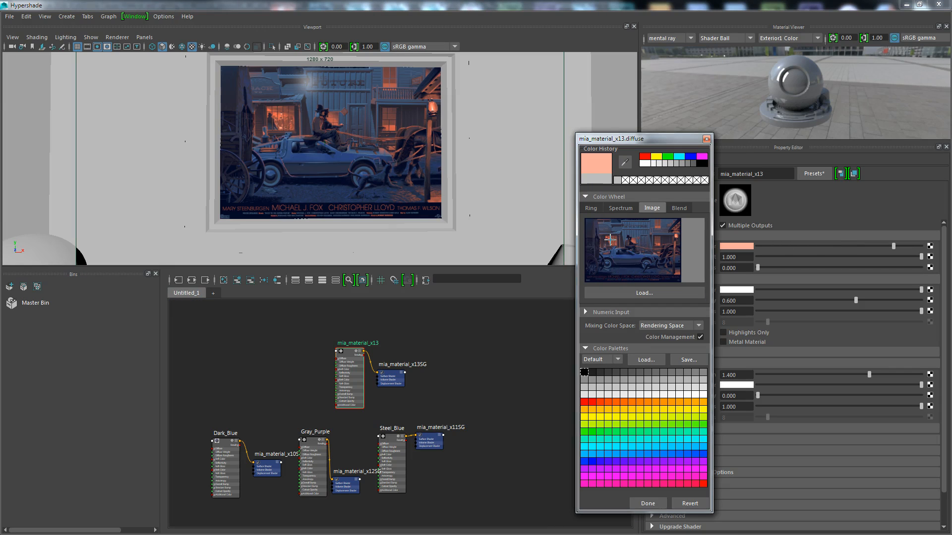
left_click_drag(660, 138, 508, 127)
left_click(576, 341)
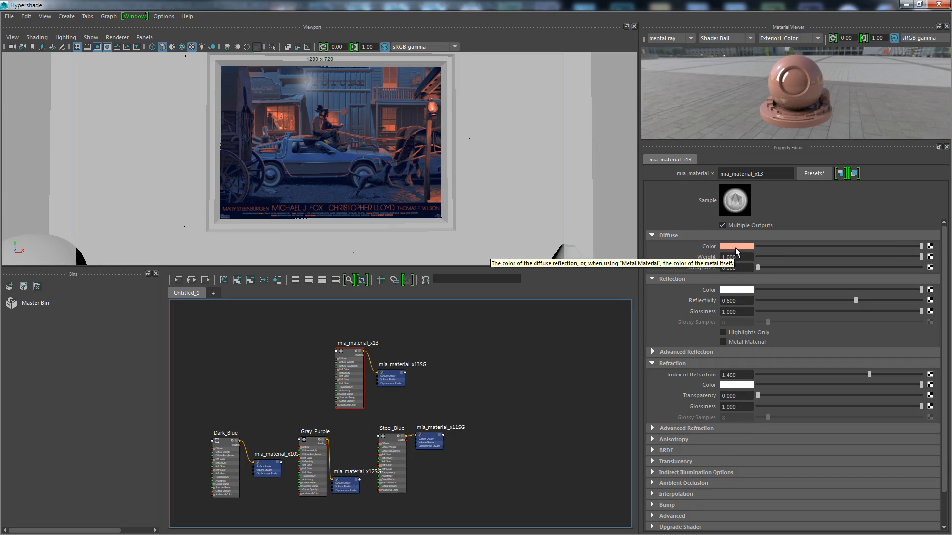
Restore the Hypershade window, move it up over the main workspace and maximize it again.
left_click(918, 5)
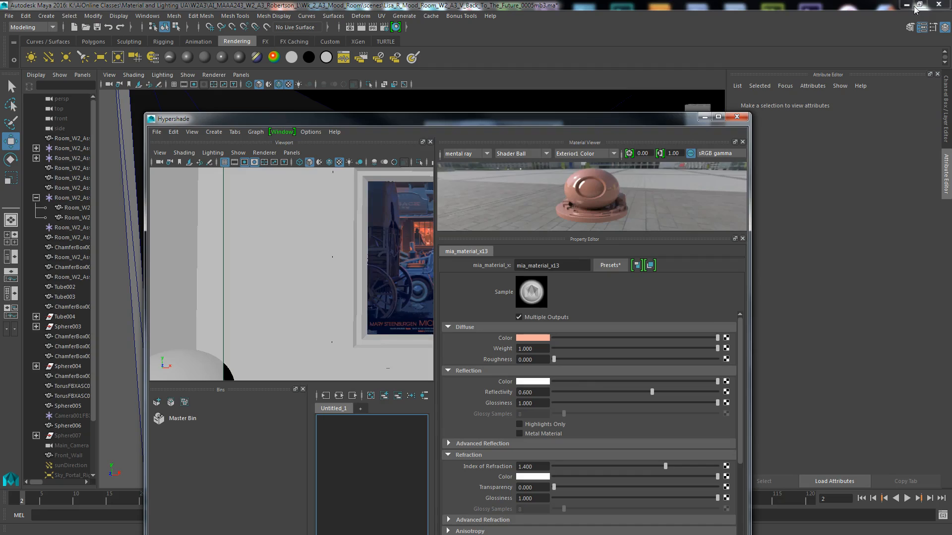
left_click_drag(664, 121, 744, 45)
left_click(554, 128)
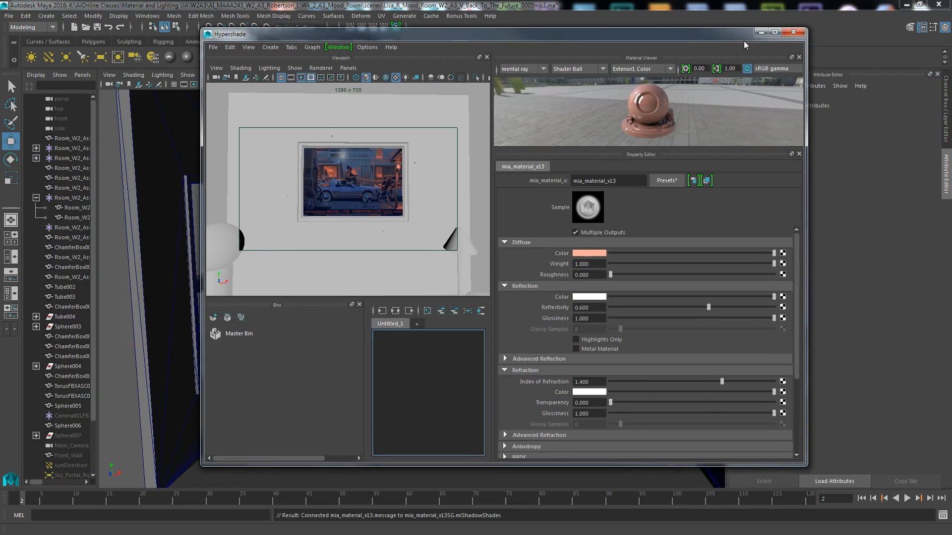
left_click(775, 32)
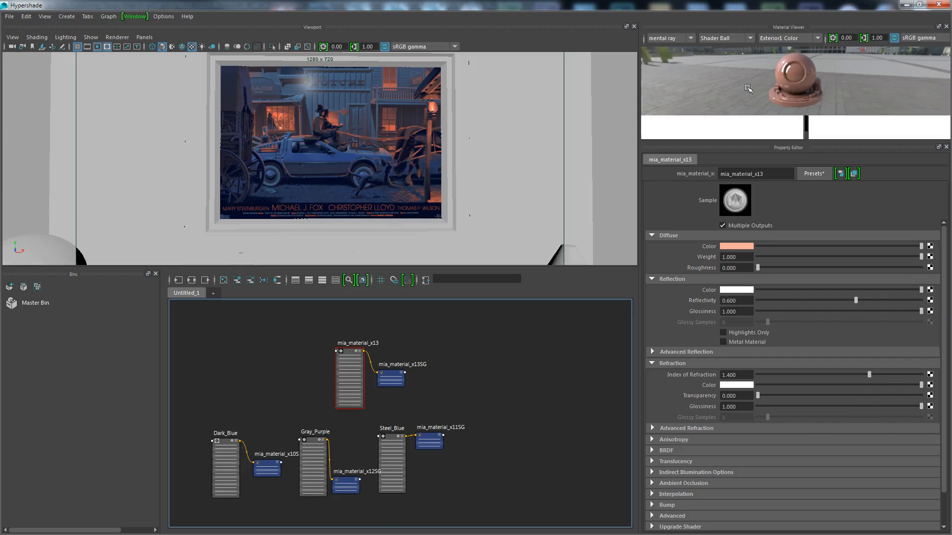
Shift mia_material_x13's diffuse color to a more saturated orange and rename the material Orange.
left_click(733, 246)
left_click_drag(737, 286, 746, 287)
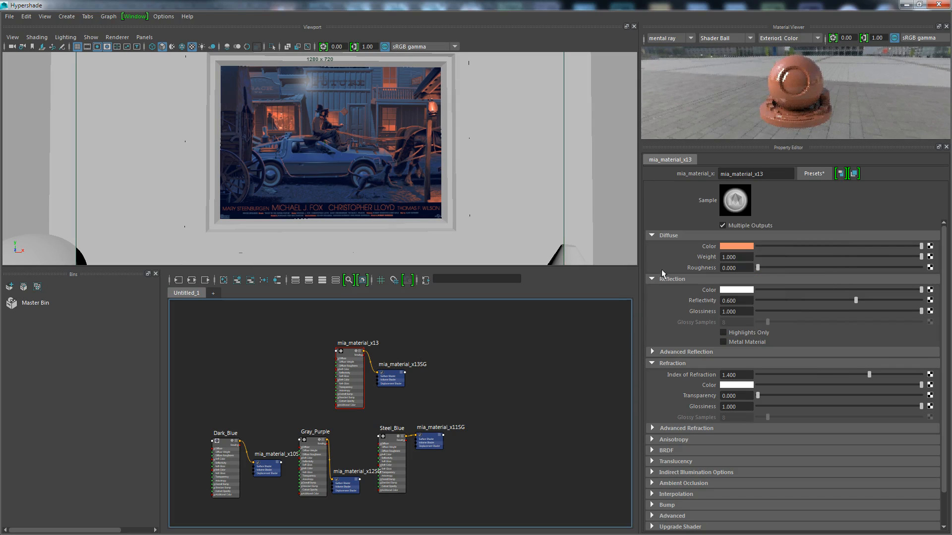
left_click_drag(777, 174, 621, 189)
type("Orange")
key("Return")
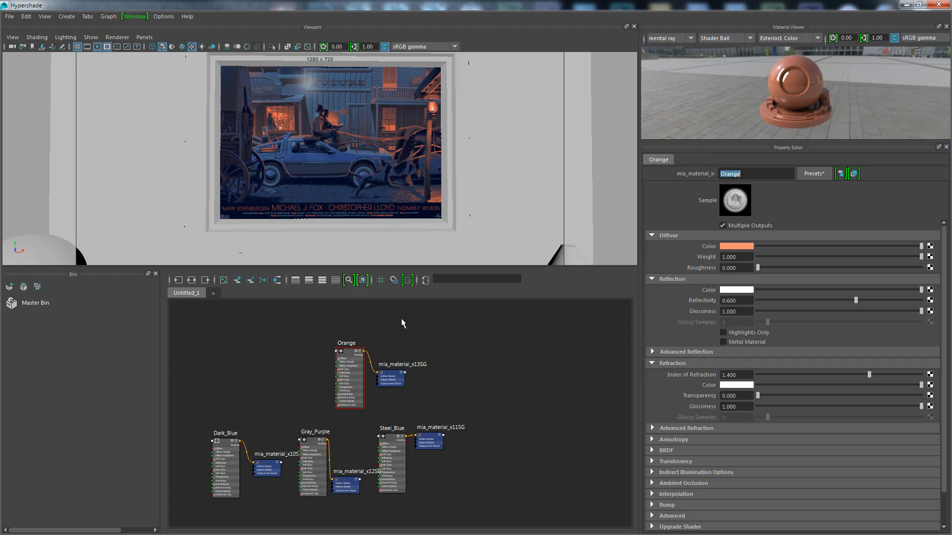
Select all four material networks and rearrange the graph automatically.
left_click_drag(196, 355, 423, 466)
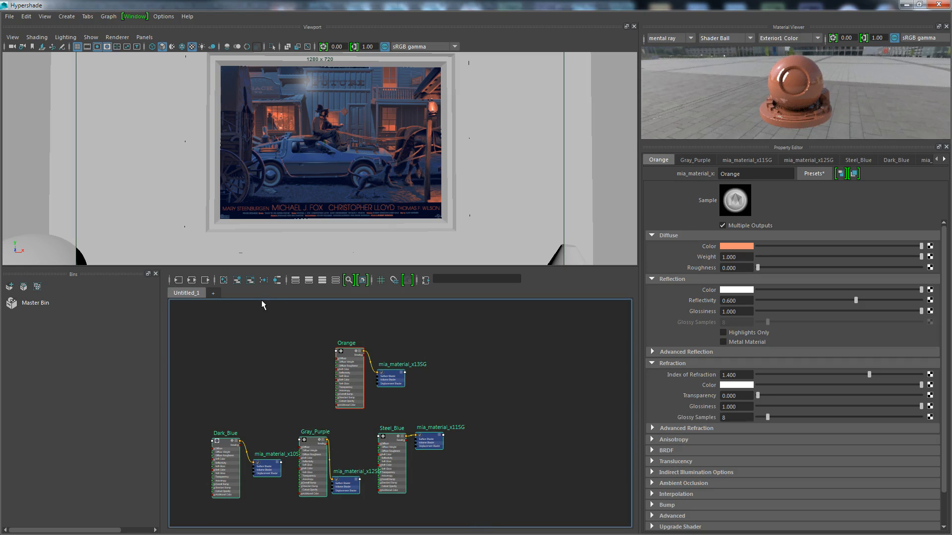
left_click(263, 280)
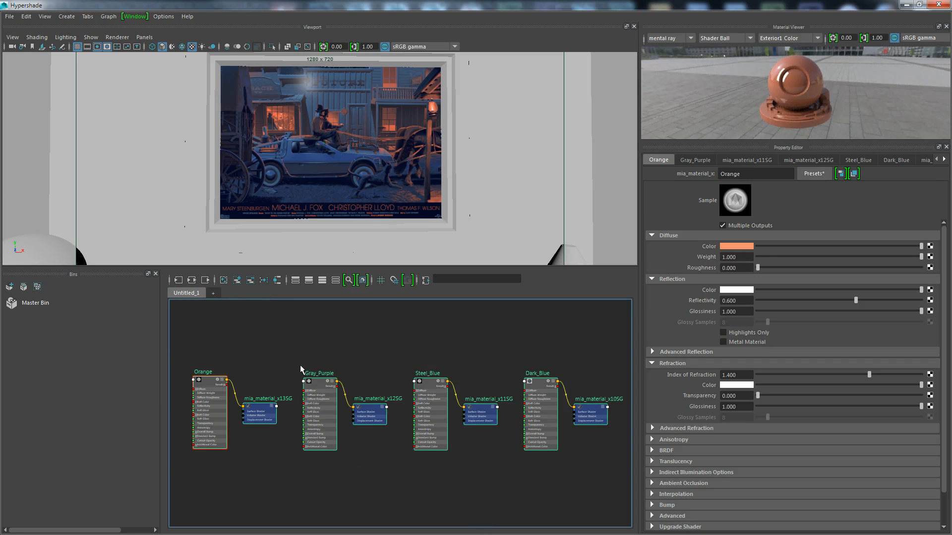
Lower the Orange material's reflectivity to about 0.131 and its reflection glossiness to about 0.212.
left_click(204, 384)
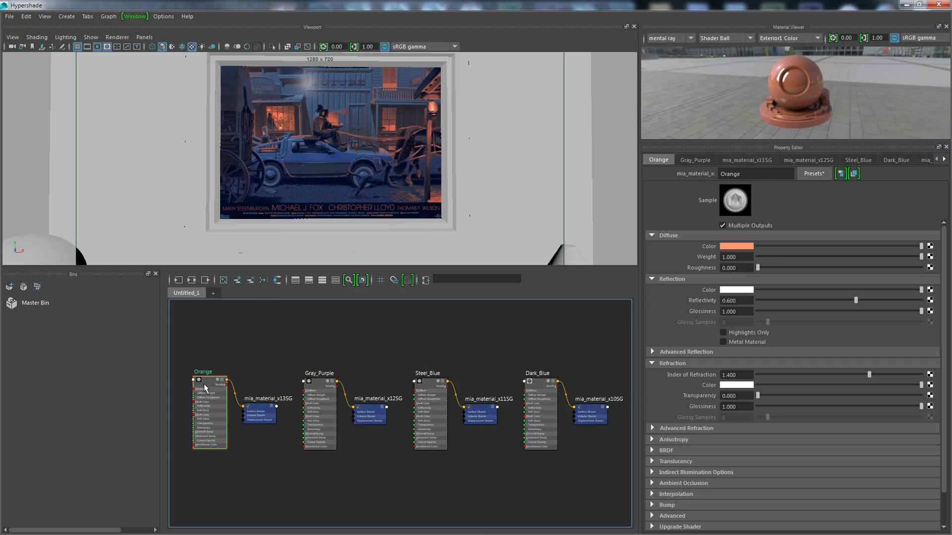
left_click(778, 300)
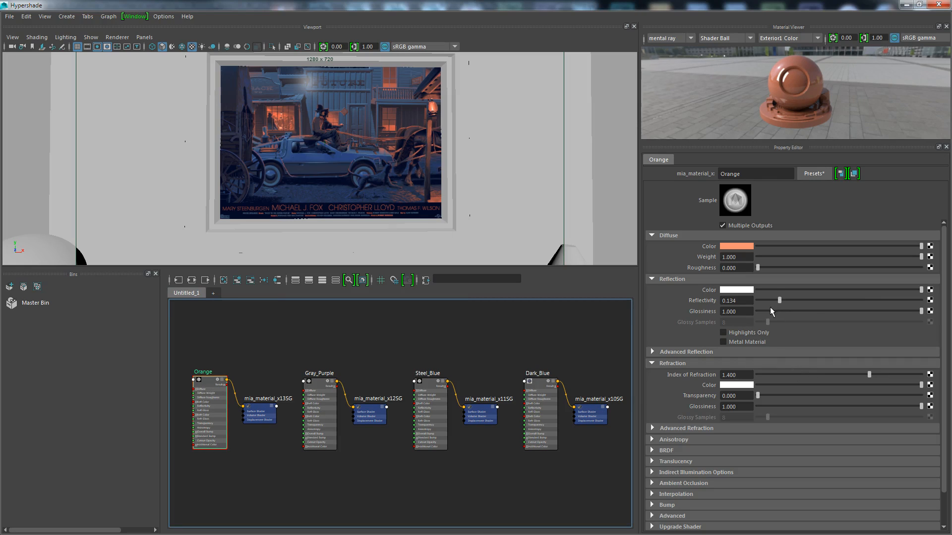
left_click_drag(765, 311, 770, 312)
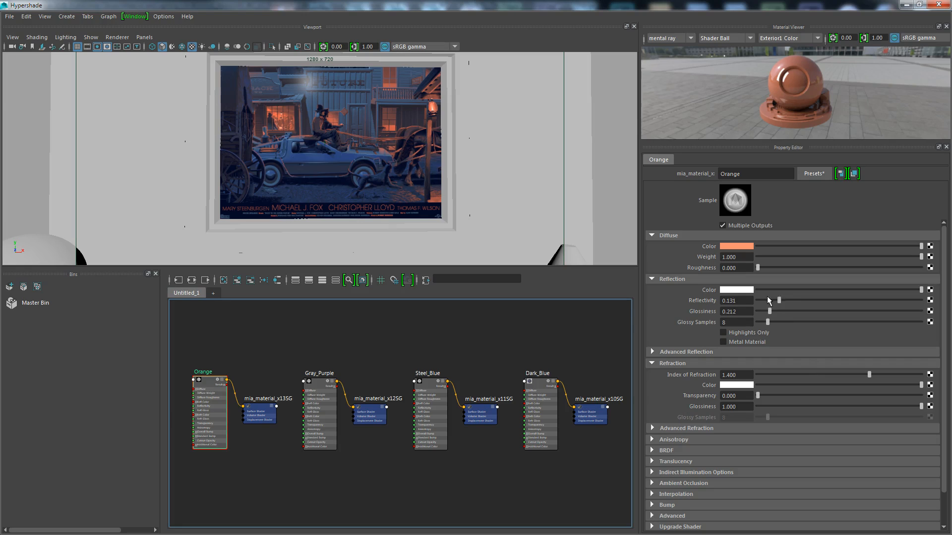
Lower the Gray_Purple material's reflection glossiness to about 0.264 and its reflectivity to about 0.107.
left_click(320, 387)
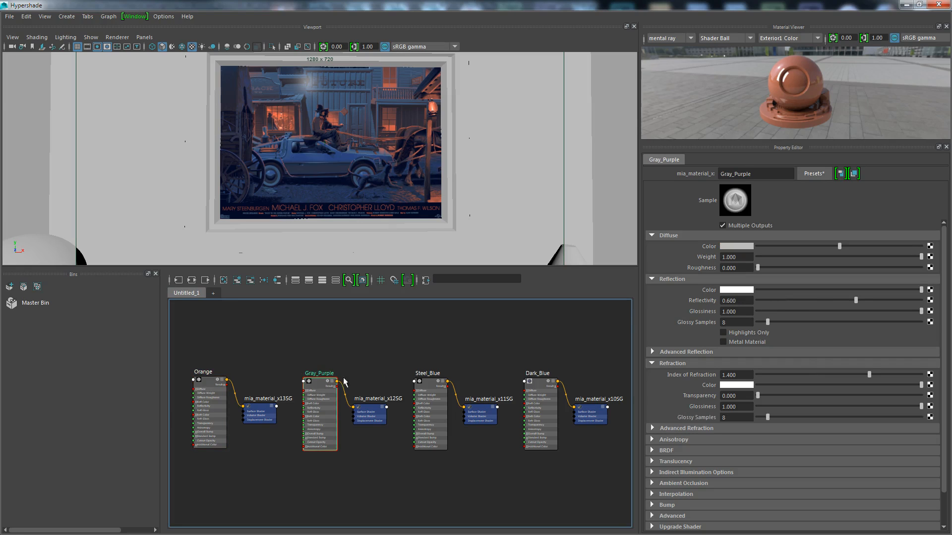
left_click(791, 311)
left_click_drag(790, 312, 779, 312)
left_click(772, 300)
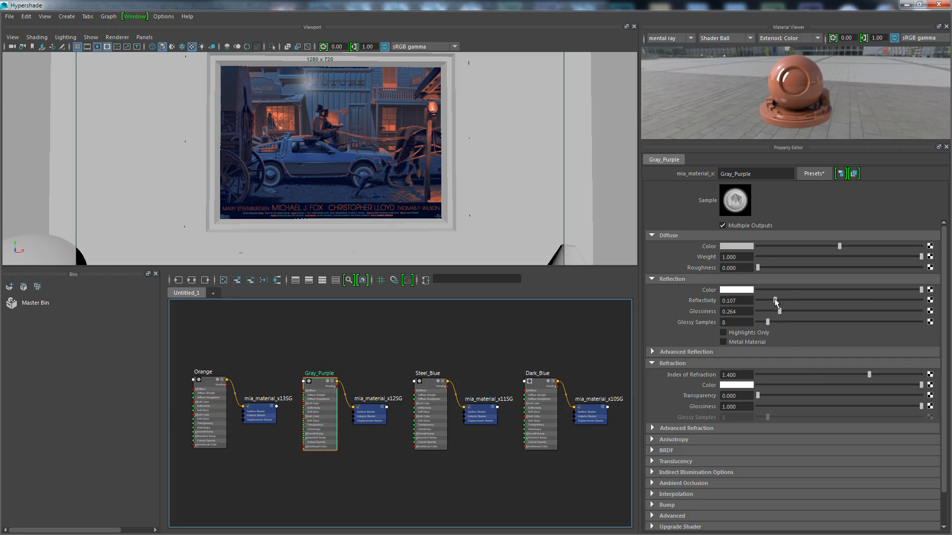
Set Steel_Blue to reflectivity 0.122 and glossiness 0.241, and Dark_Blue to reflectivity 0.070 and glossiness 0.210.
left_click(430, 382)
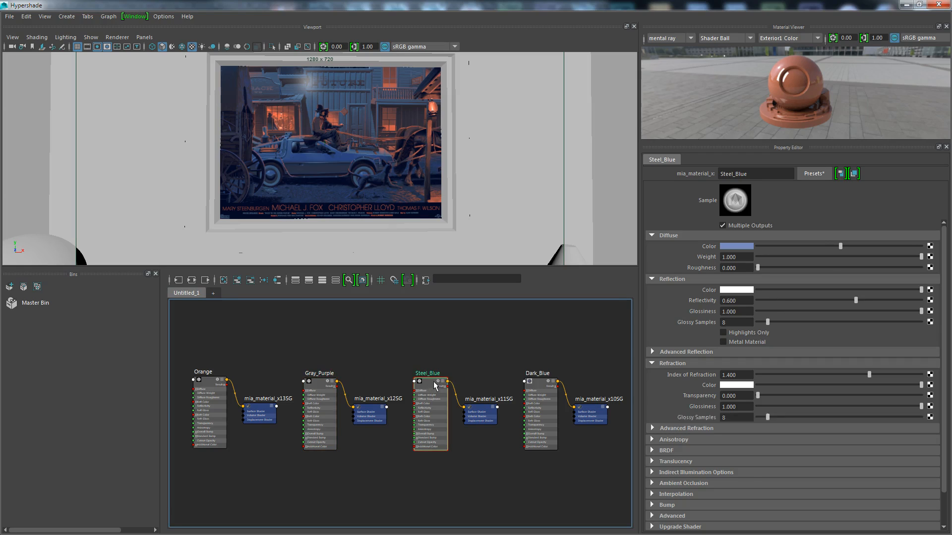
left_click(774, 312)
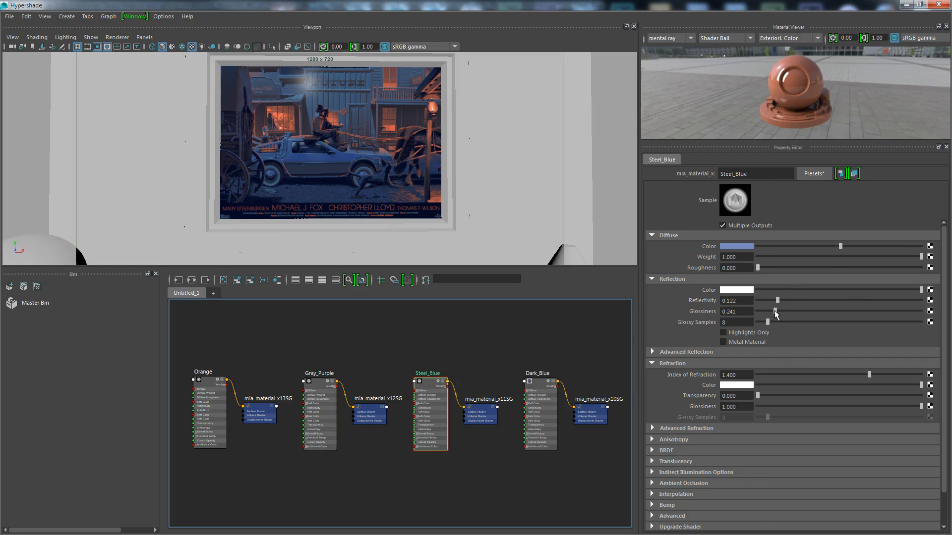
left_click(542, 388)
left_click_drag(783, 299, 768, 300)
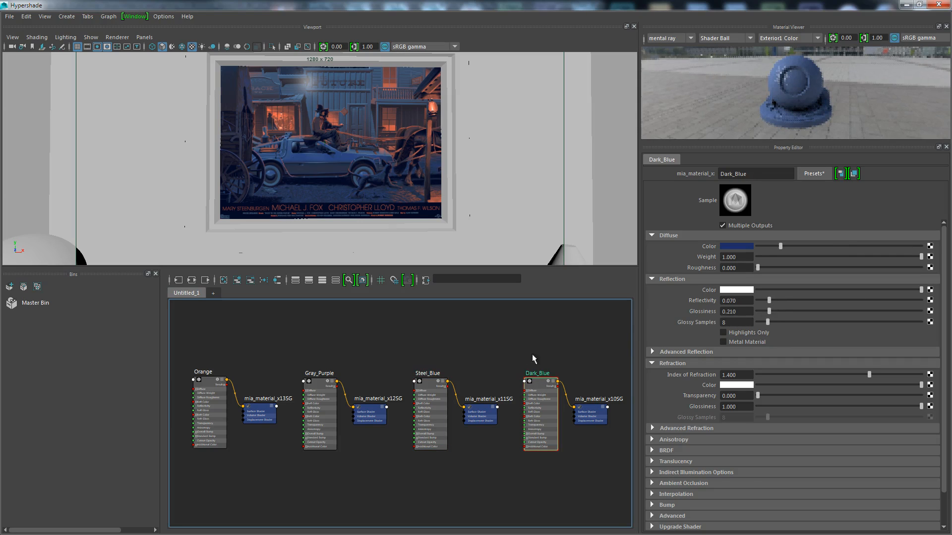
Lower the Orange material's reflectivity to about 0.061 and select the Gray_Purple material.
left_click(209, 382)
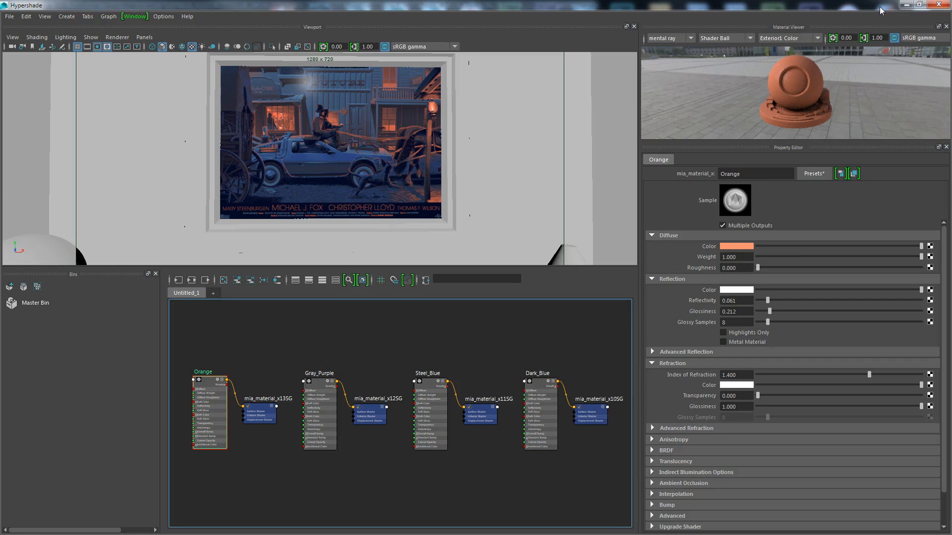
left_click(321, 387)
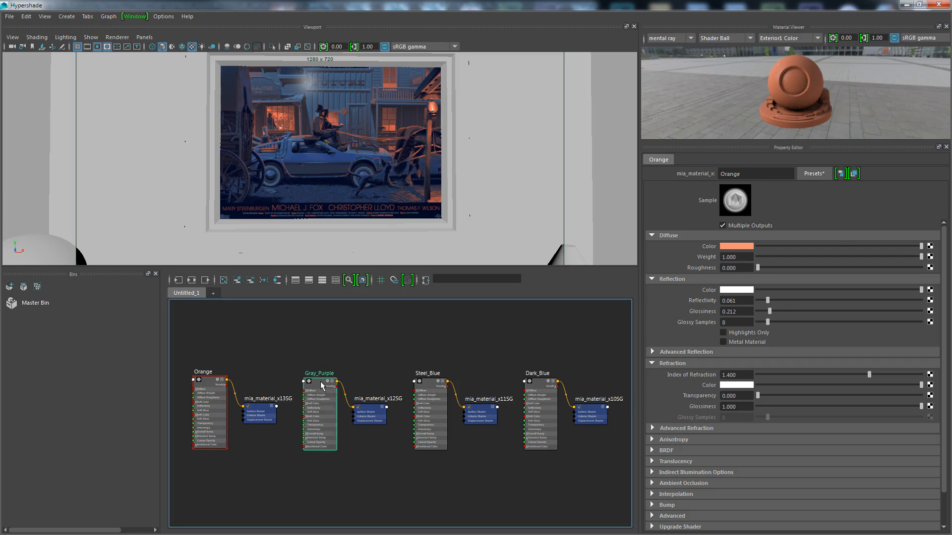
Shift the Steel_Blue material's diffuse color to a slightly darker, more saturated blue.
left_click(427, 383)
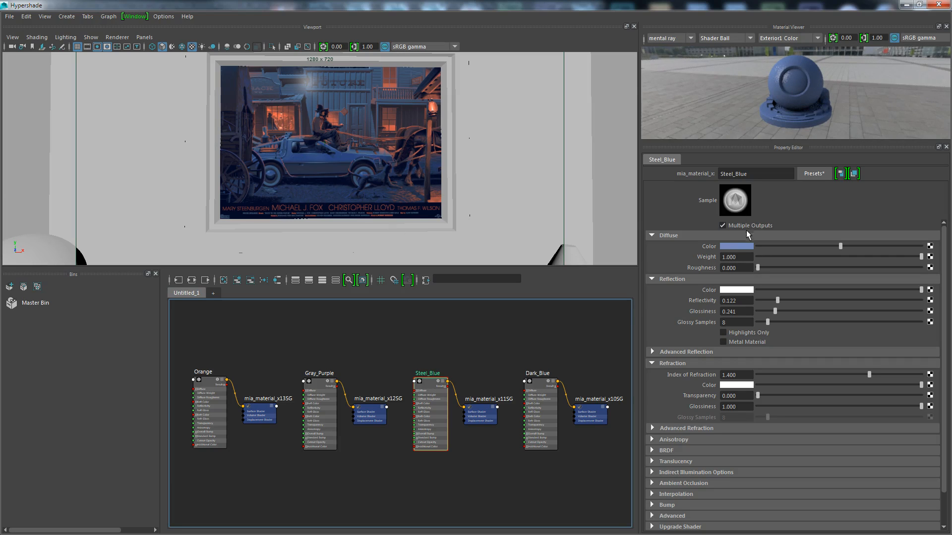
left_click(737, 245)
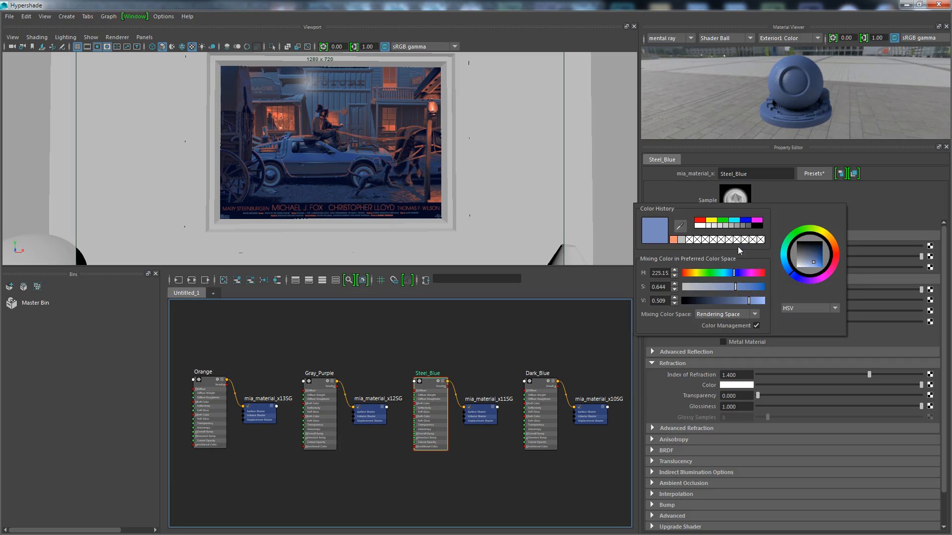
left_click_drag(740, 291, 744, 304)
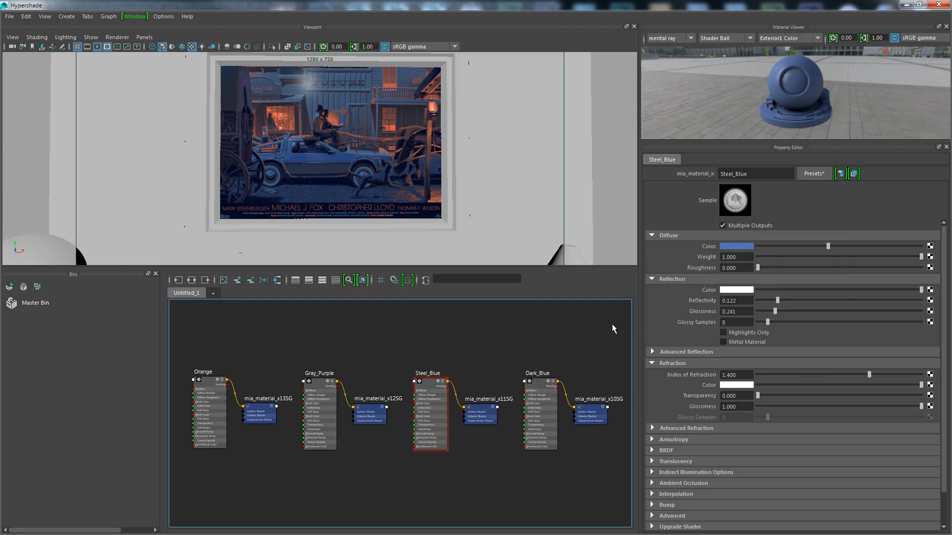
Restore the Hypershade window to its smaller size and minimize it so the whole room scene is accessible.
left_click(919, 4)
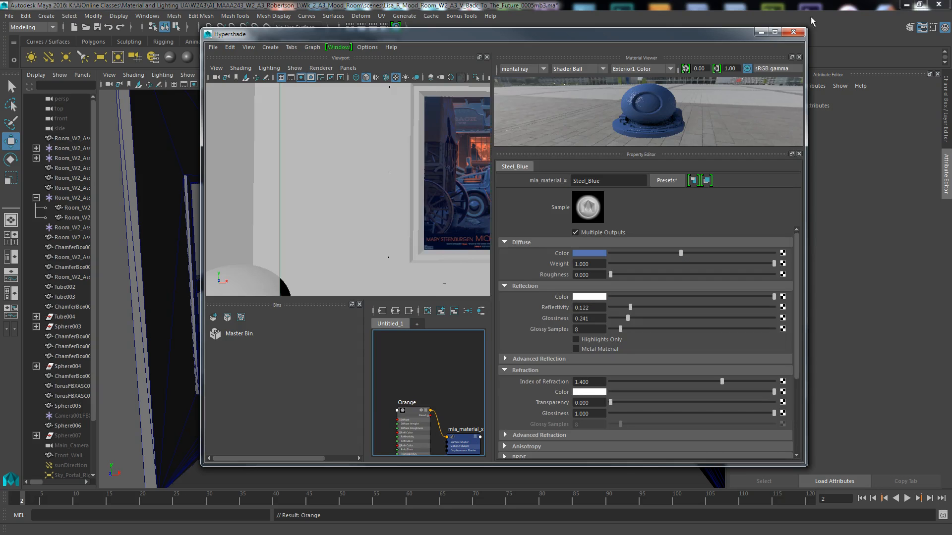
left_click_drag(739, 34, 0, 46)
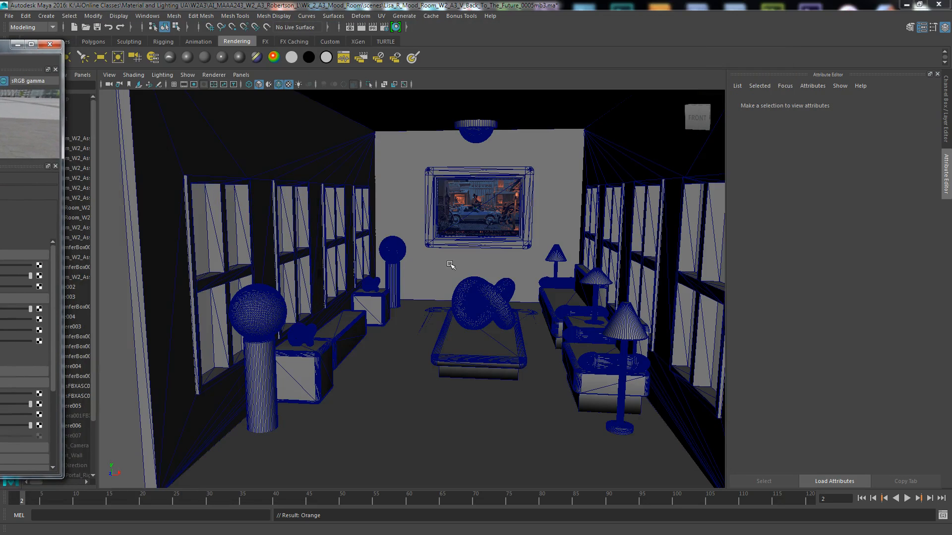
left_click(452, 248)
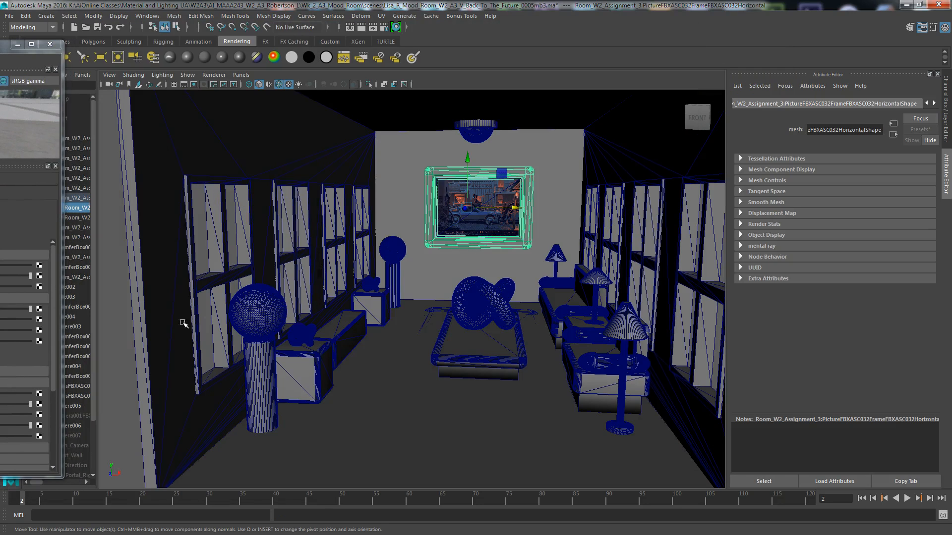
left_click(18, 44)
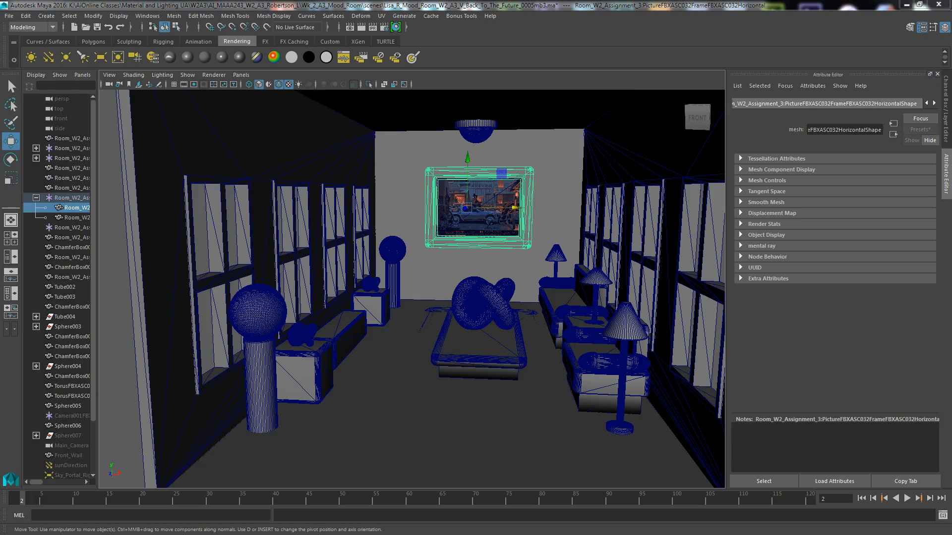
Widen the Outliner and hide the scene lights from sunDirection through Sky_Portal_Right1.
left_click_drag(95, 308, 262, 301)
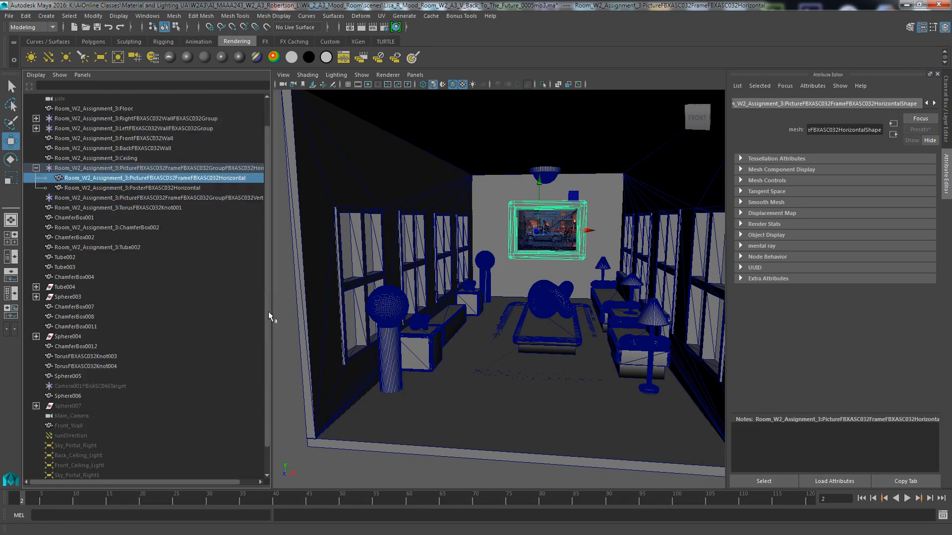
scroll(148, 397, "down", 2)
left_click(70, 407)
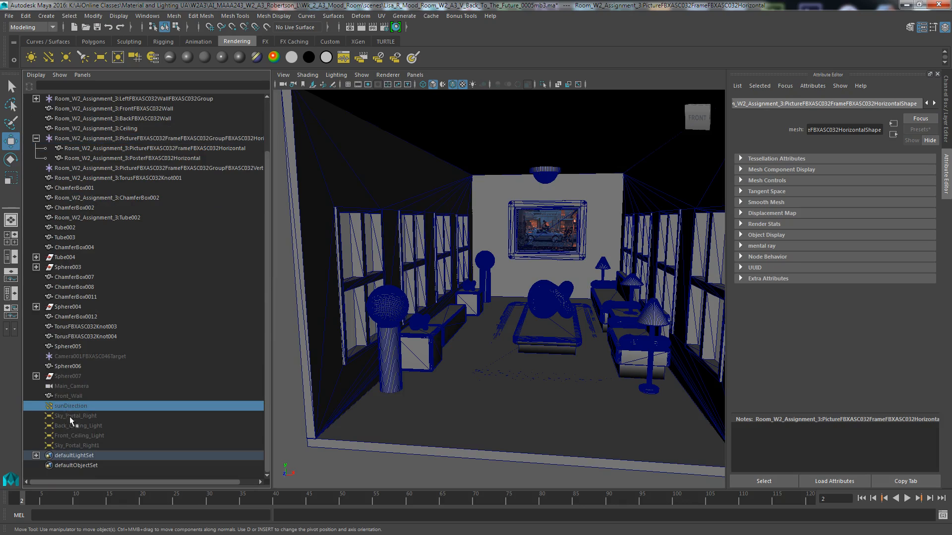
left_click(69, 442, "shift")
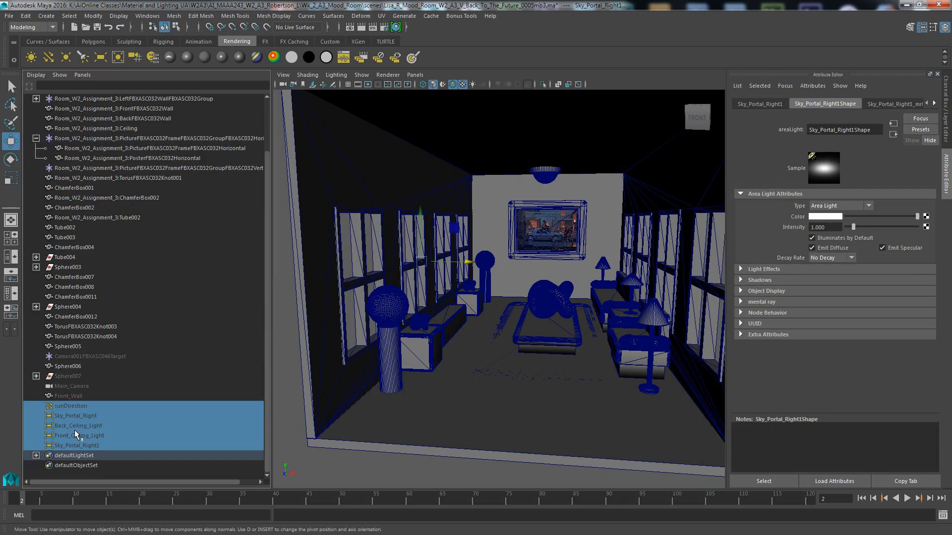
key("ctrl+h")
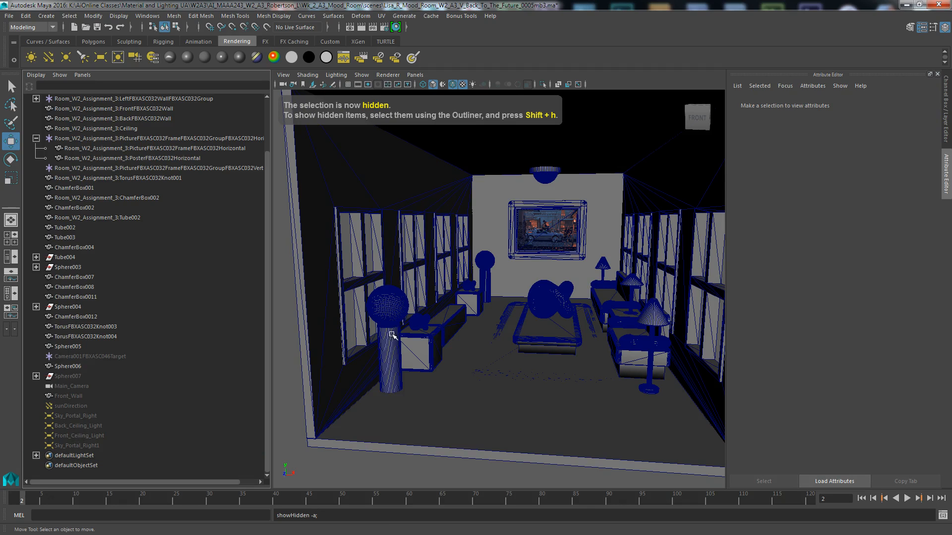
Assign the Steel_Blue material to all the room geometry except the poster image inside the picture frame.
left_click(511, 224)
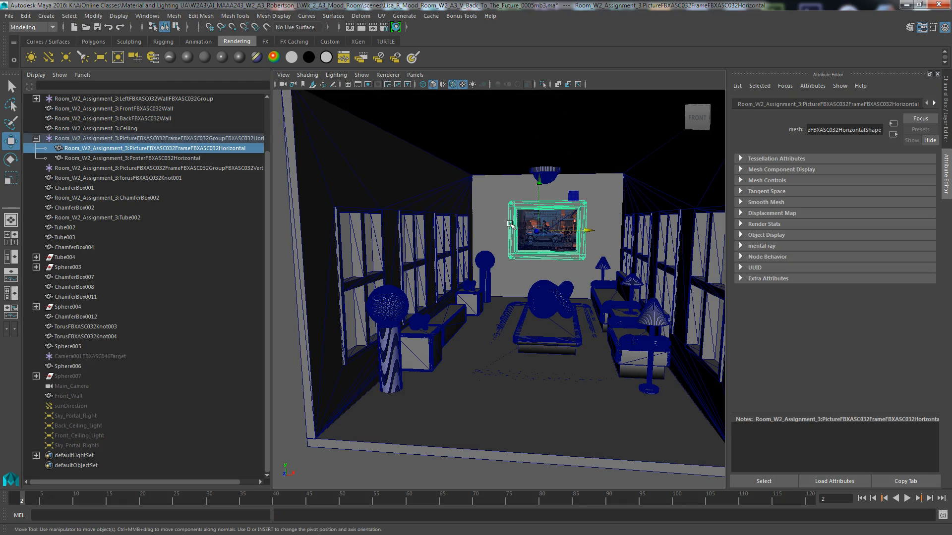
left_click(486, 231)
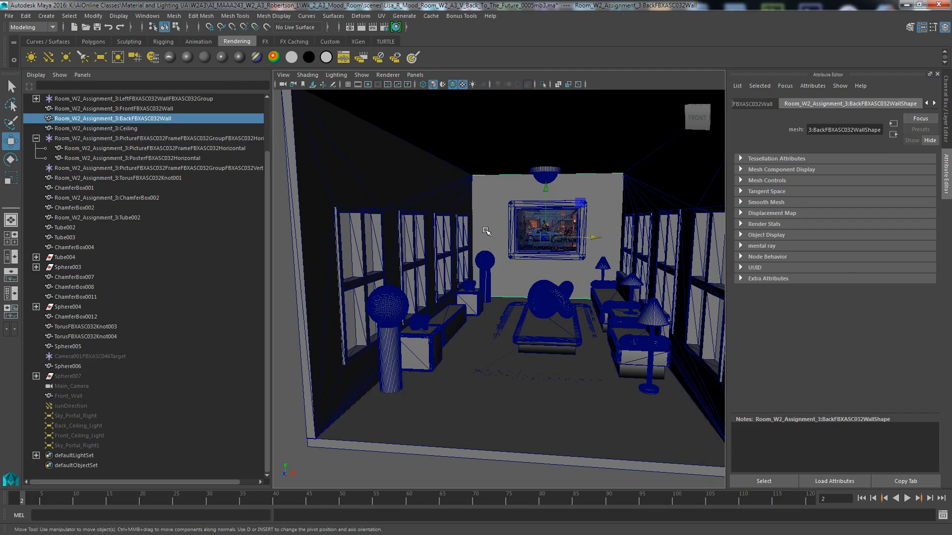
key("a")
left_click_drag(387, 156, 642, 374)
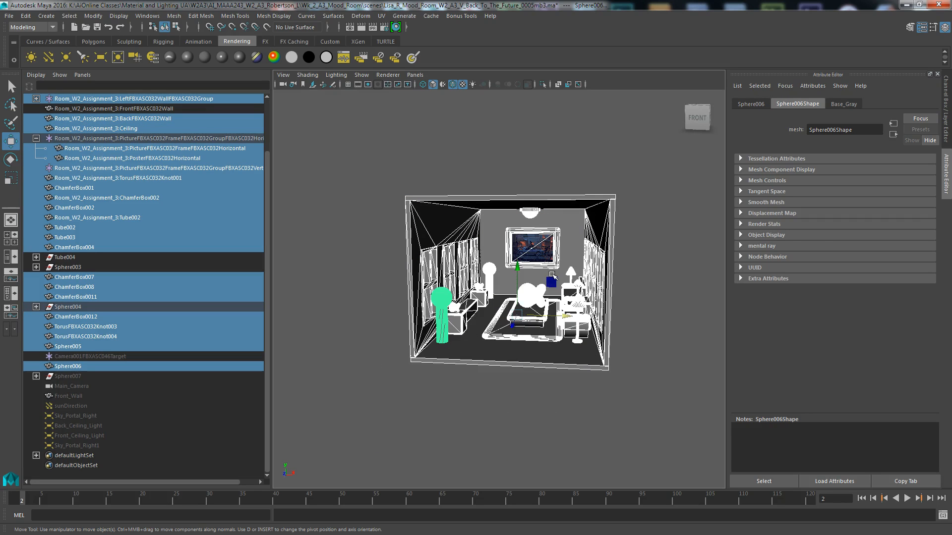
scroll(534, 275, "up", 5)
left_click(567, 212, "ctrl")
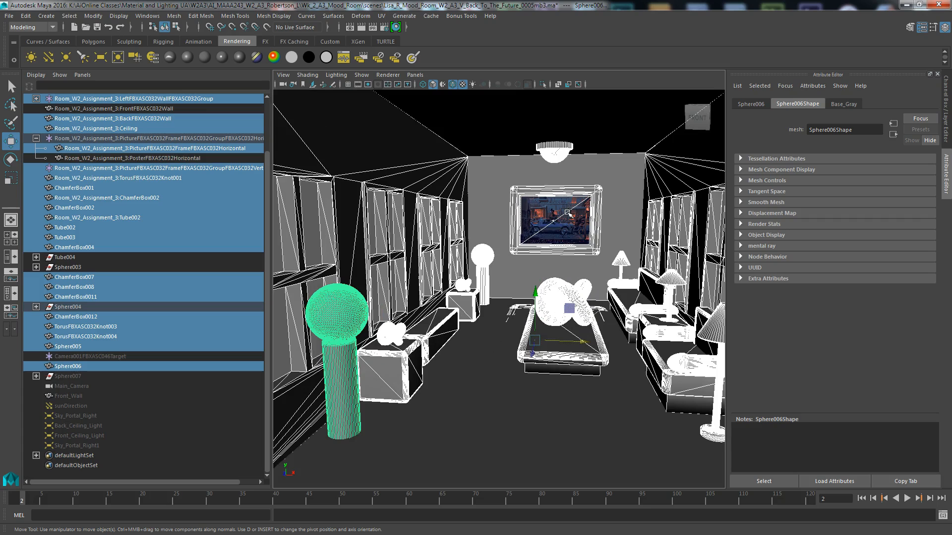
left_click(396, 27)
left_click_drag(661, 62, 674, 38)
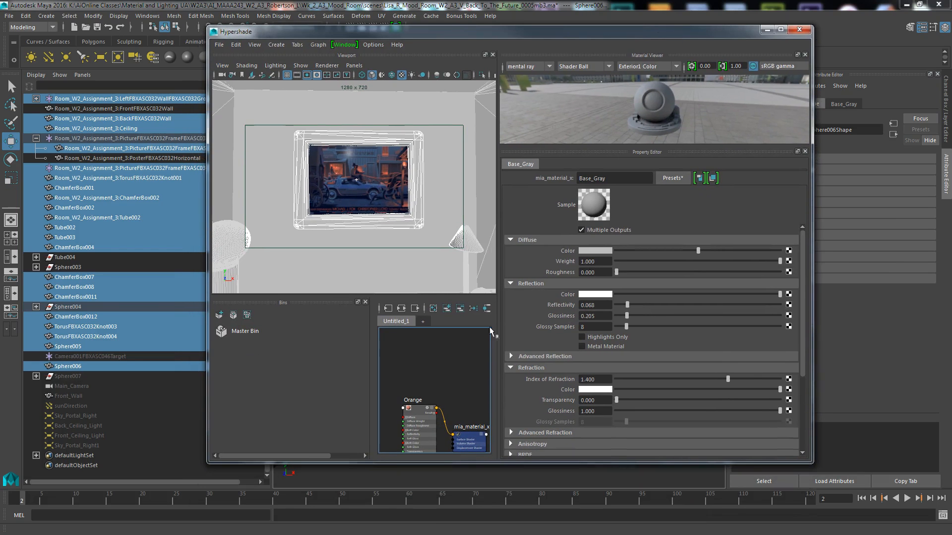
left_click(781, 29)
right_click_drag(428, 383, 427, 315)
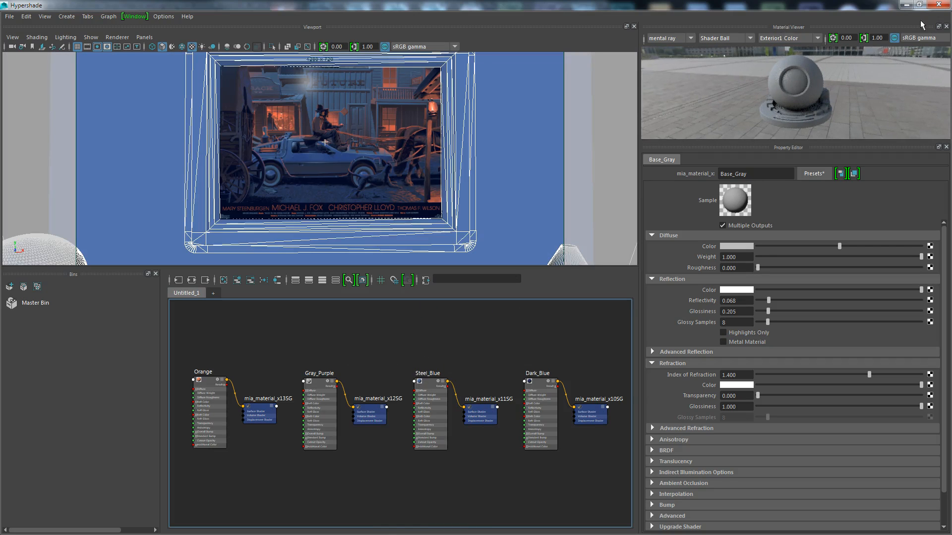
Try to assign the Dark_Blue material to the two box tables and the two sofas.
left_click(919, 4)
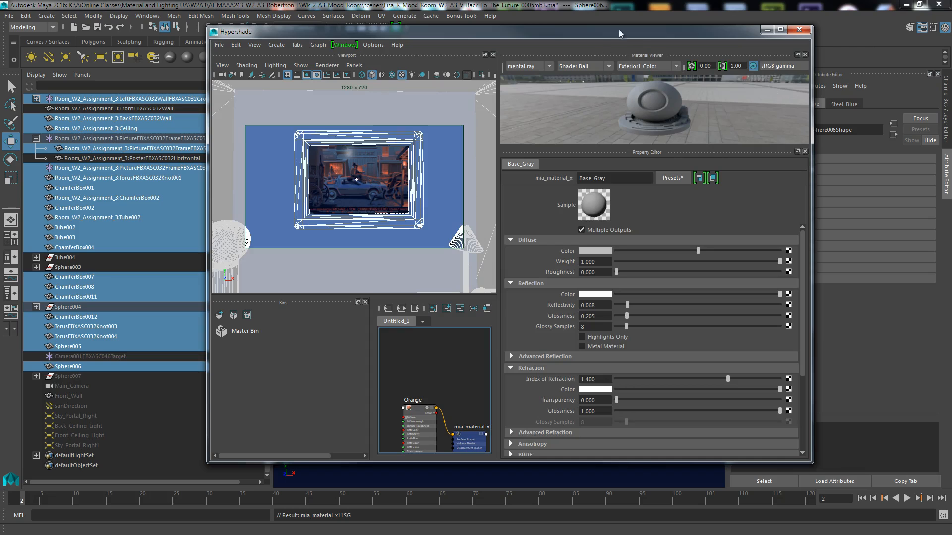
left_click_drag(620, 38, 0, 82)
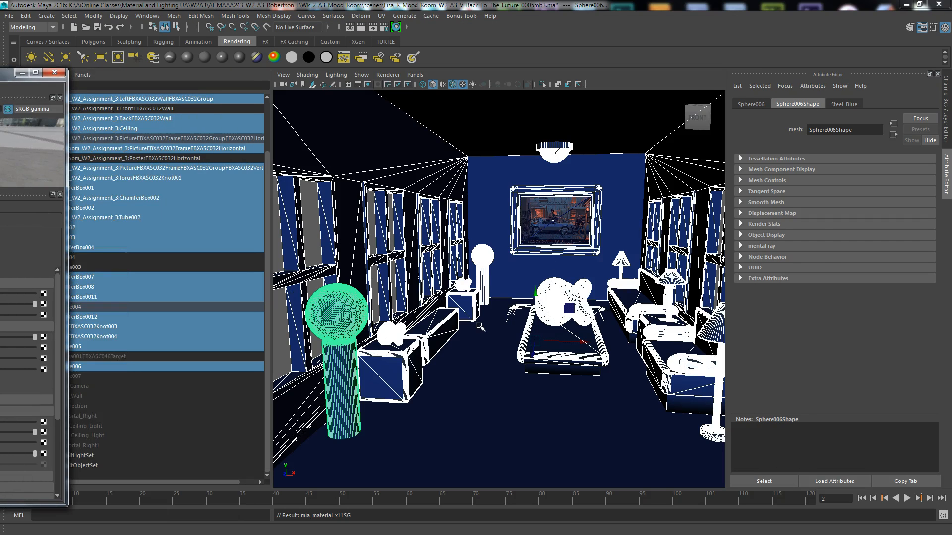
left_click(480, 330)
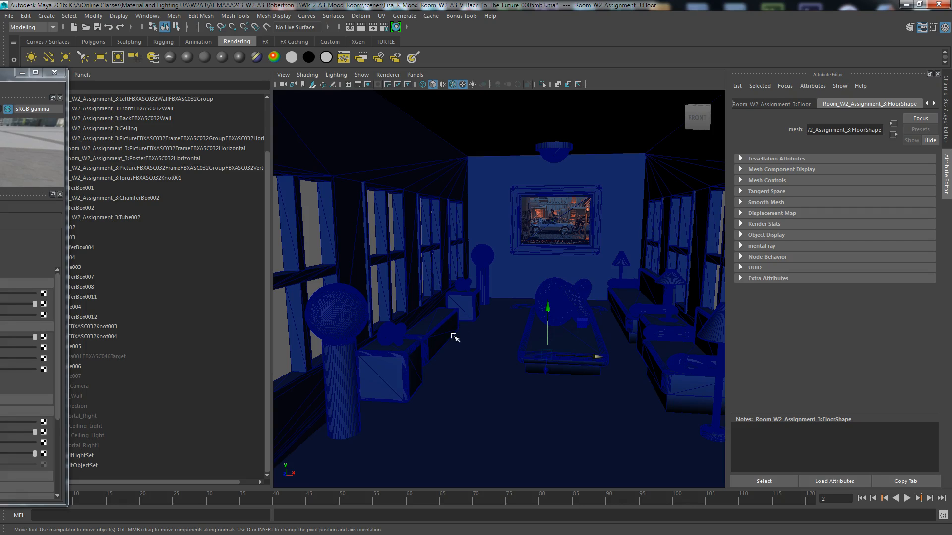
left_click(405, 358)
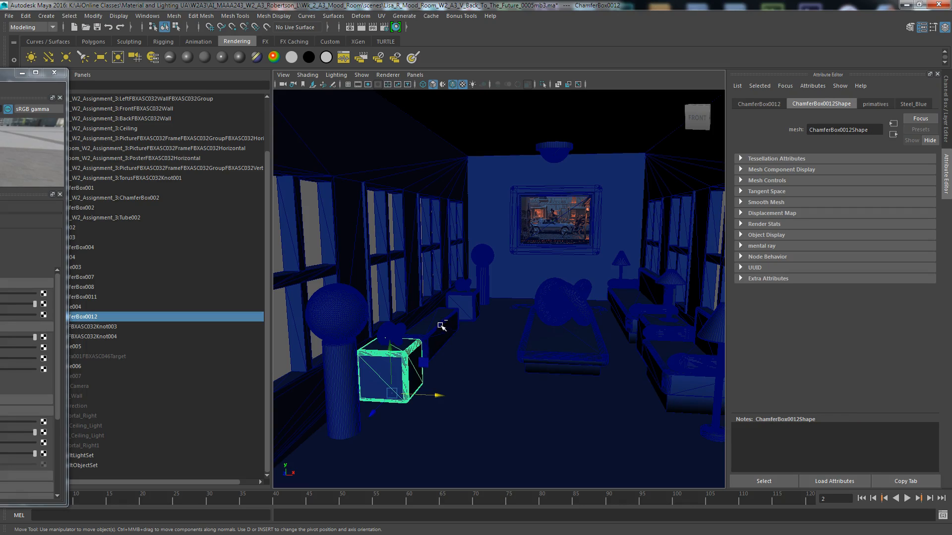
left_click(466, 300, "shift")
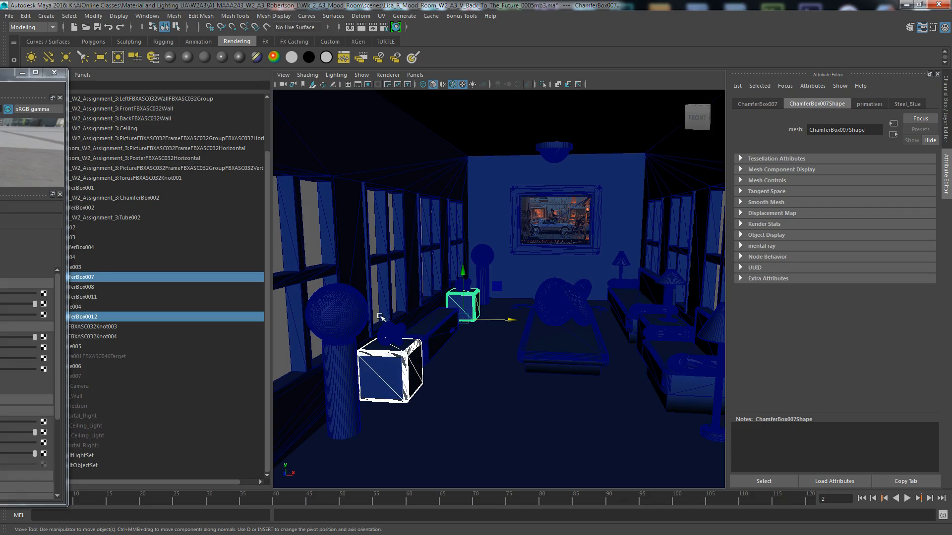
left_click(672, 380, "shift")
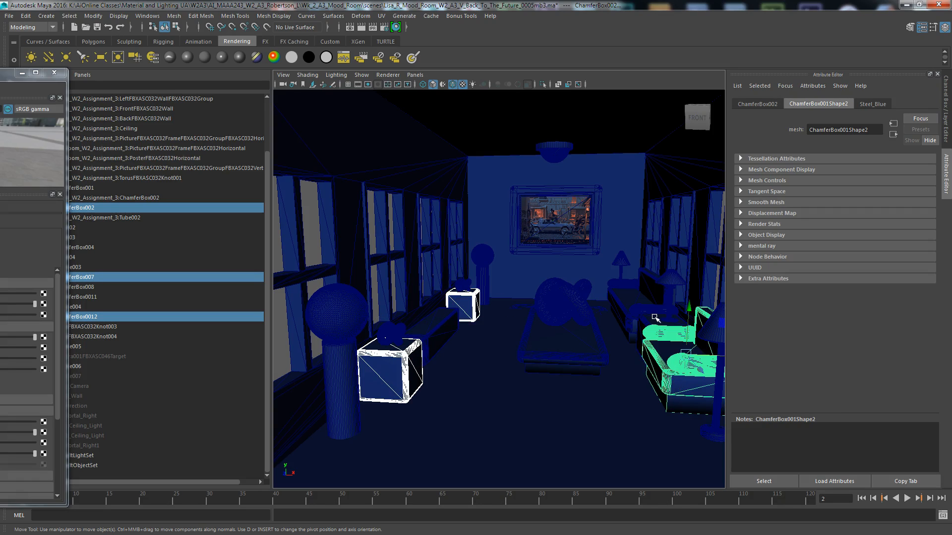
left_click(634, 307, "shift")
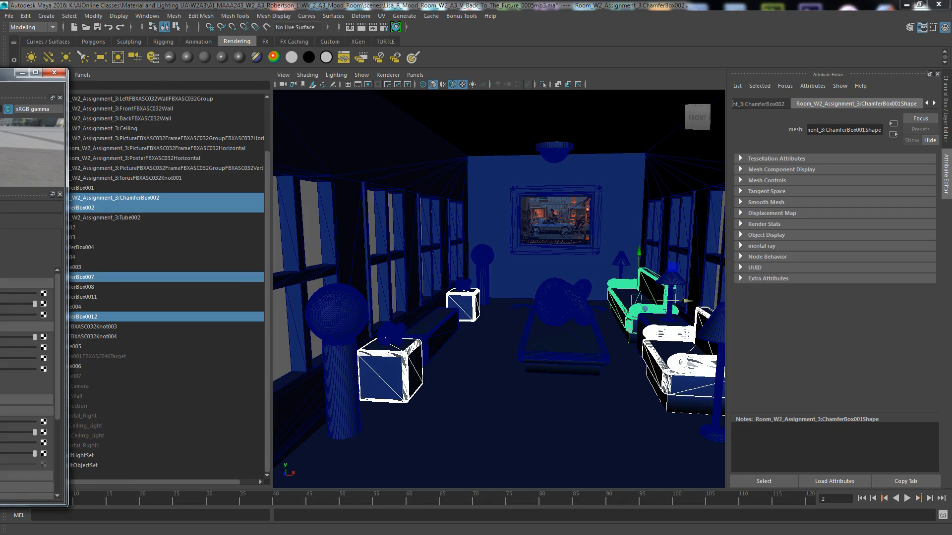
left_click_drag(0, 75, 459, 36)
left_click(702, 19)
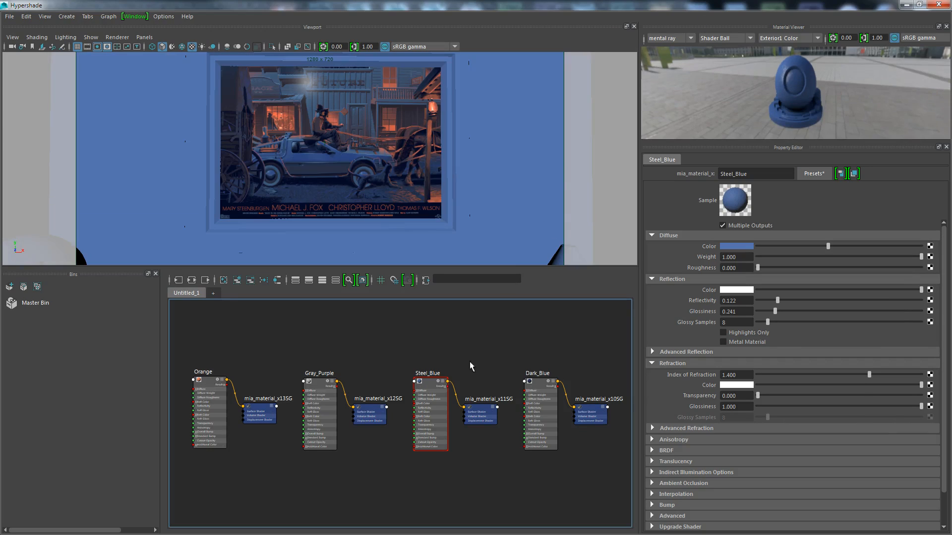
left_click(533, 385)
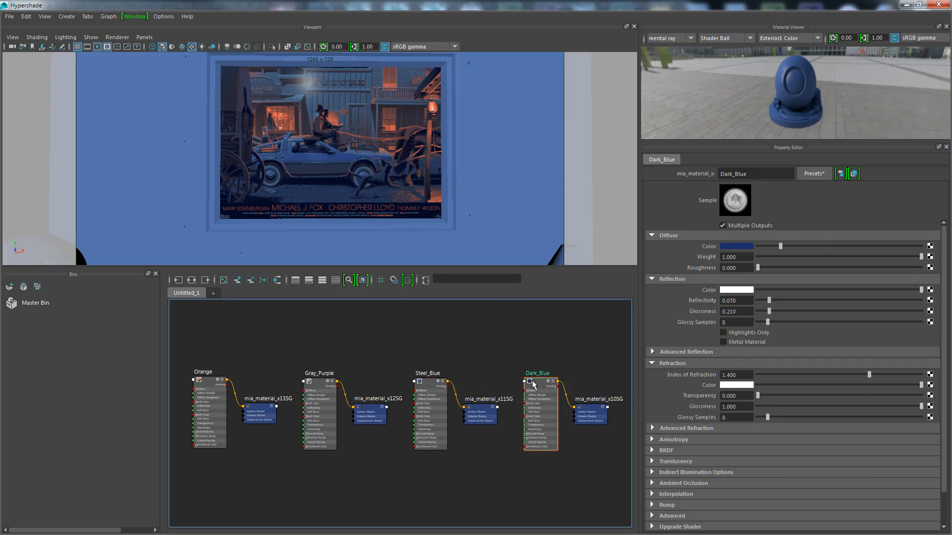
right_click_drag(533, 381, 546, 312)
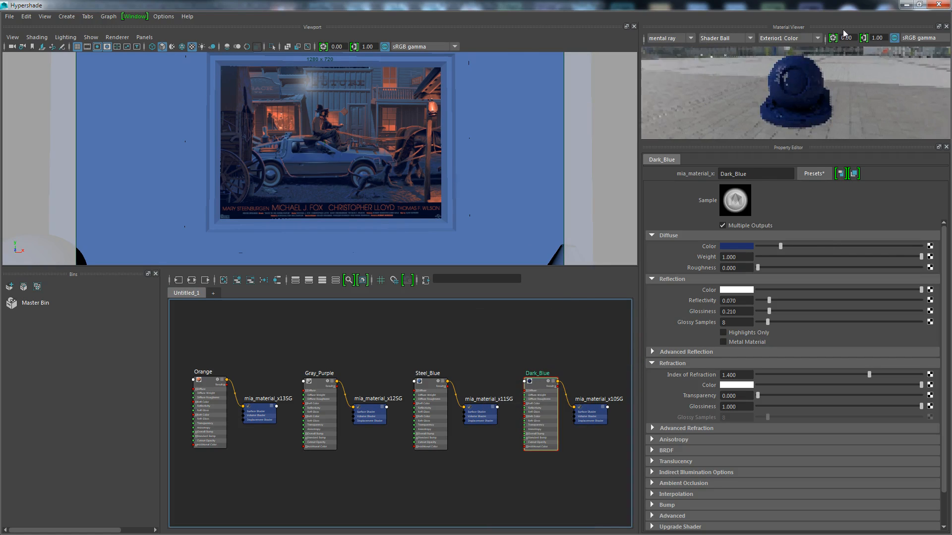
Assign the Dark_Blue material to the two box tables, the bench between them, both sofas and the center table.
scroll(517, 140, "down", 8)
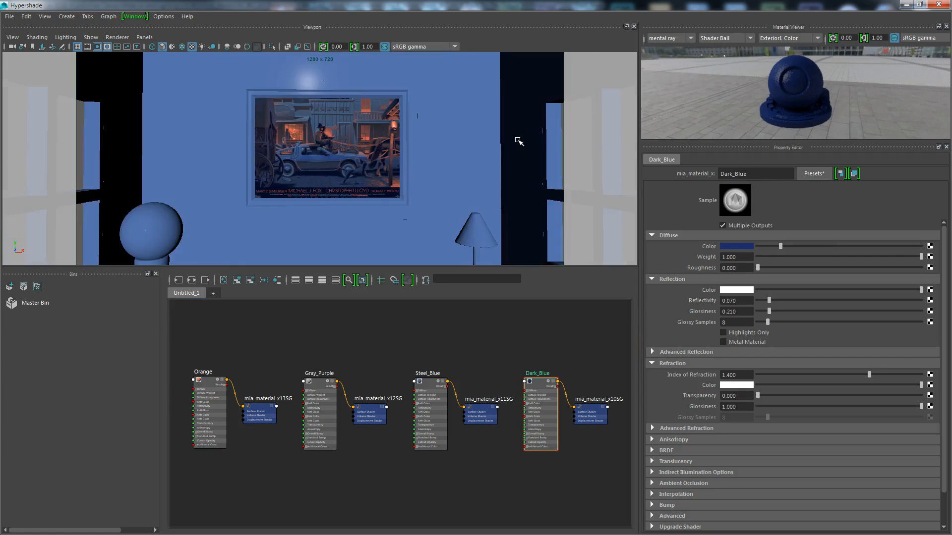
scroll(495, 144, "up", 1)
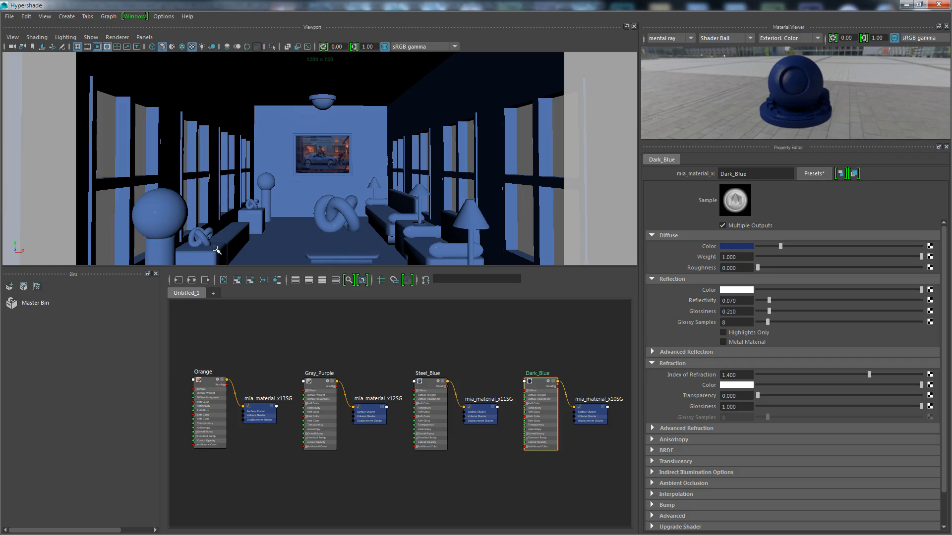
left_click(216, 250)
left_click(236, 228, "shift")
left_click(260, 213, "shift")
left_click(394, 227, "shift")
left_click(416, 240, "shift")
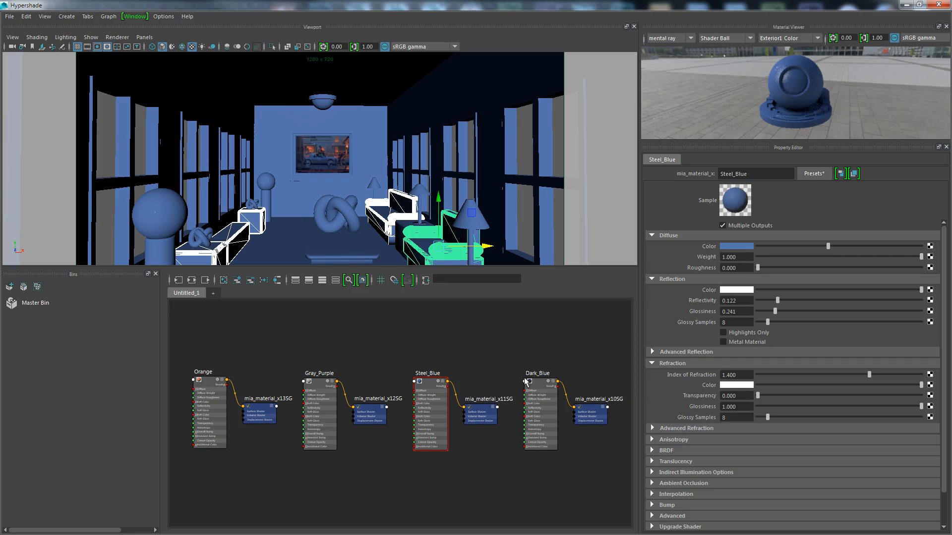
right_click_drag(534, 384, 550, 313)
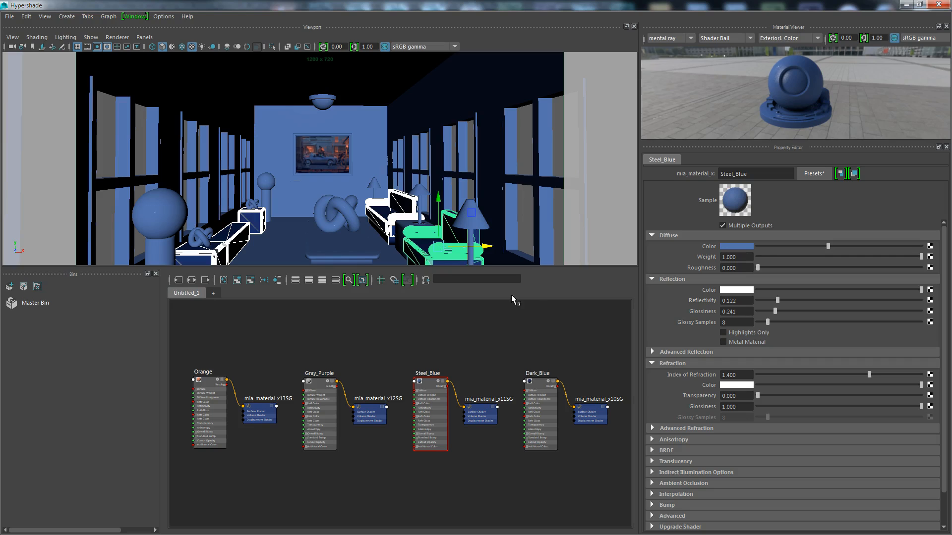
left_click(348, 253)
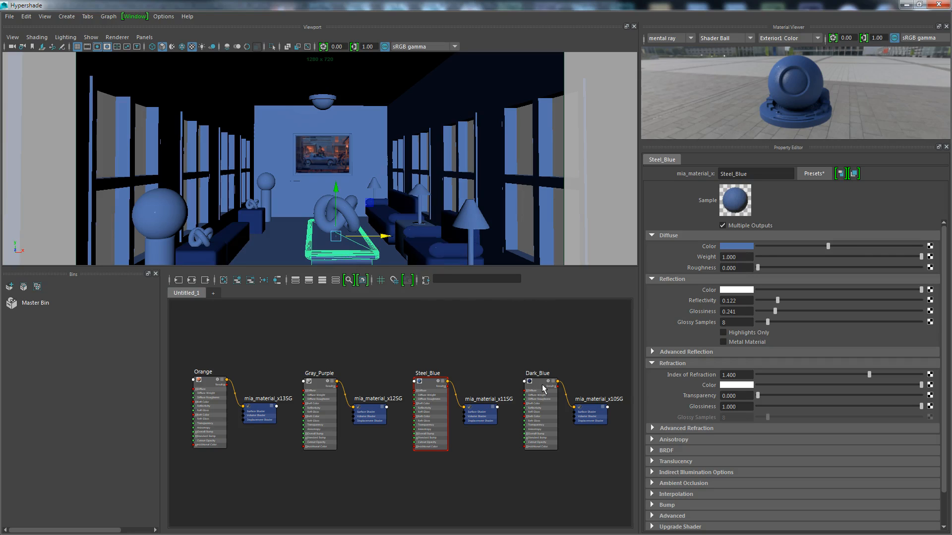
right_click_drag(540, 387, 539, 318)
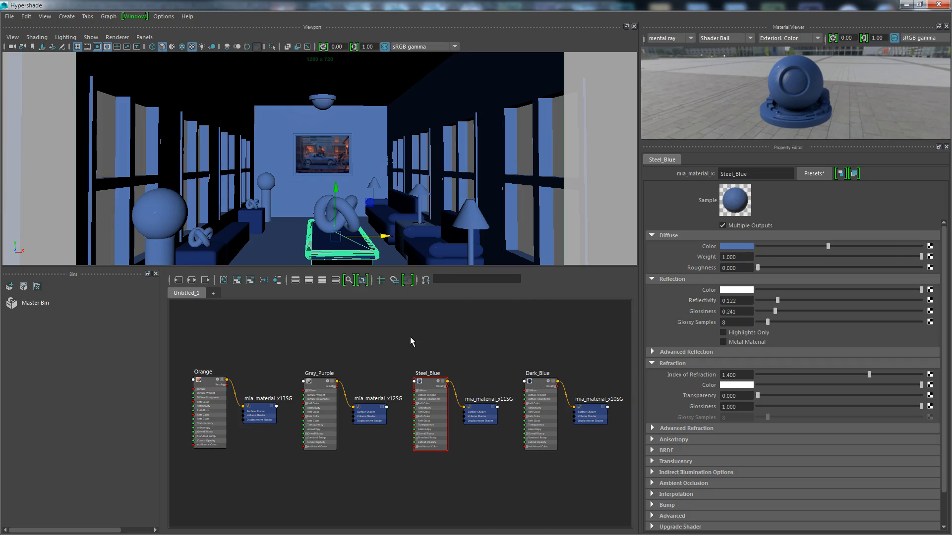
Assign the Gray_Purple material to the two sphere-topped pillars and the three cone-shaded lamps.
left_click(268, 183)
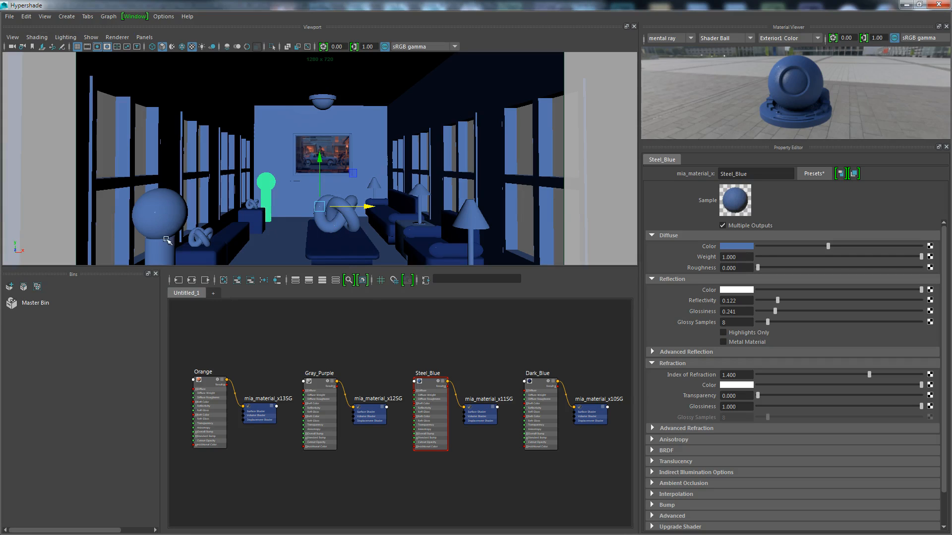
left_click(151, 224, "shift")
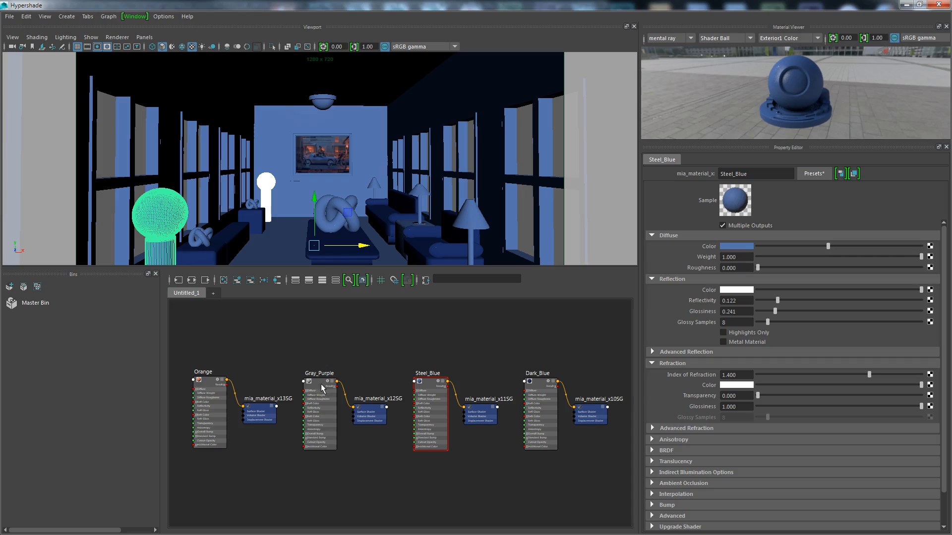
right_click_drag(317, 384, 323, 318)
left_click(373, 188)
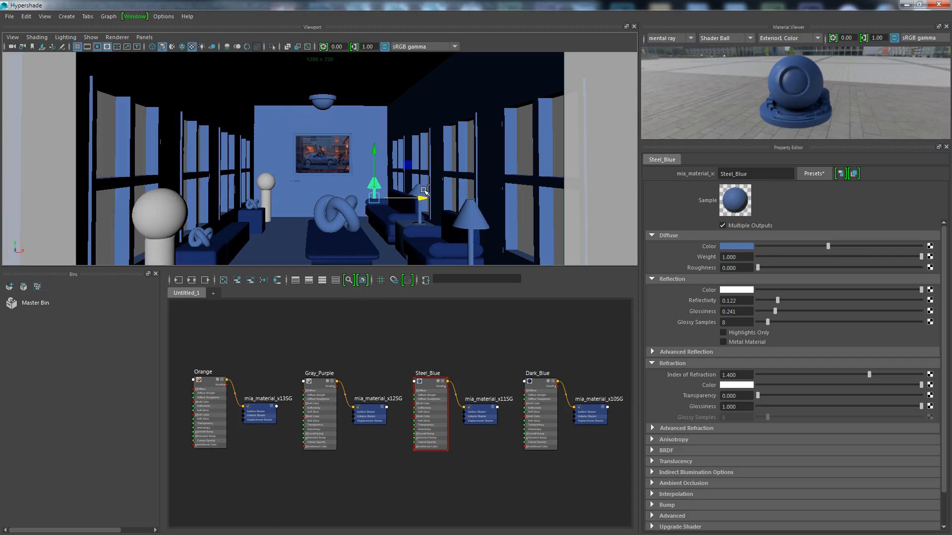
left_click(471, 226, "shift")
left_click(422, 211, "shift")
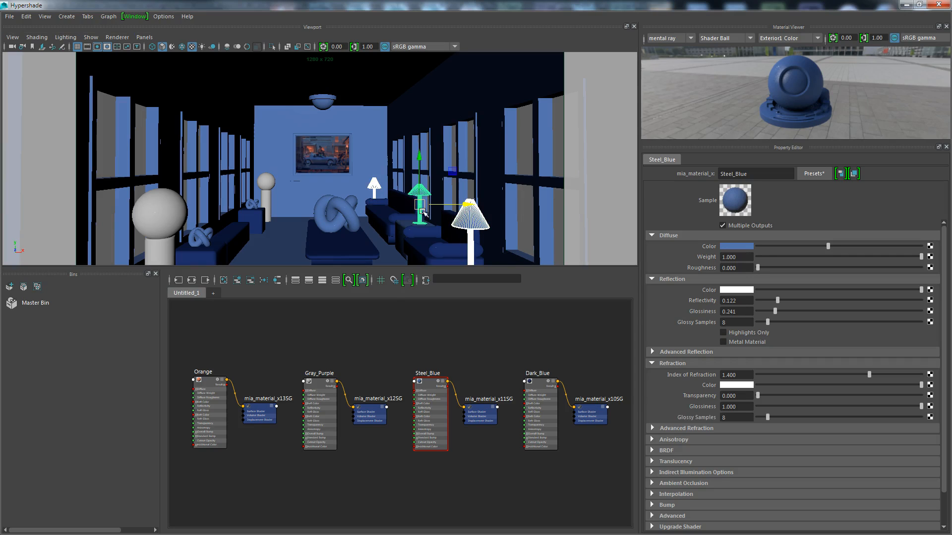
right_click_drag(324, 383, 325, 318)
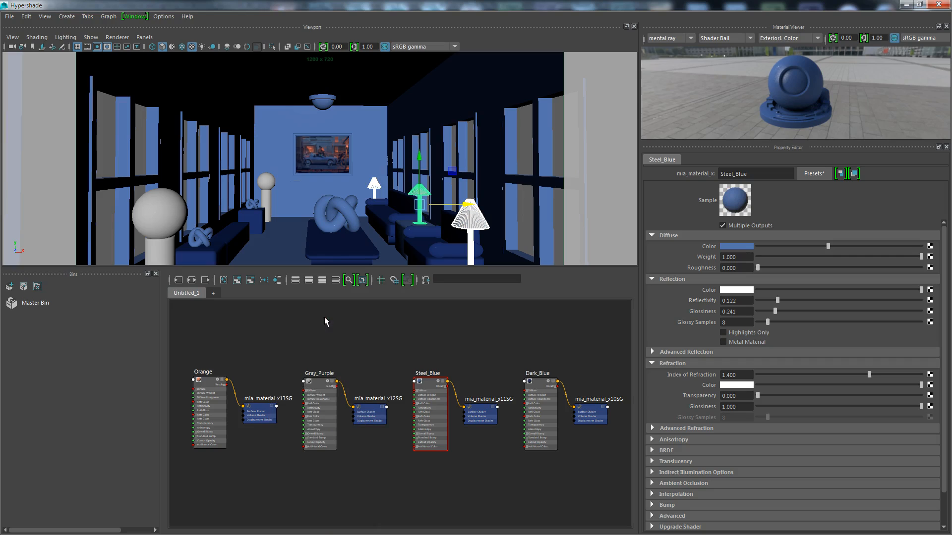
Assign the Orange material to the two small torus knots on the box tables.
left_click(199, 239)
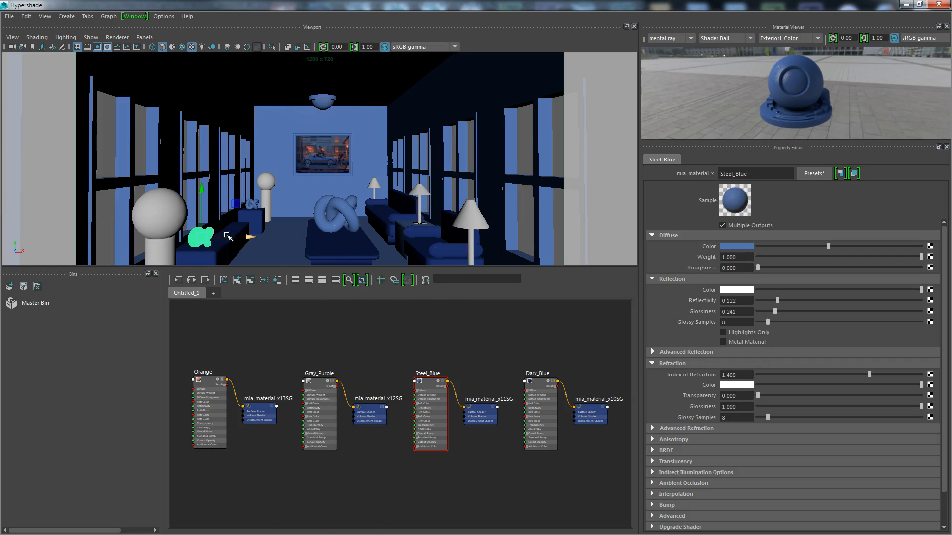
left_click(251, 210)
left_click(252, 207)
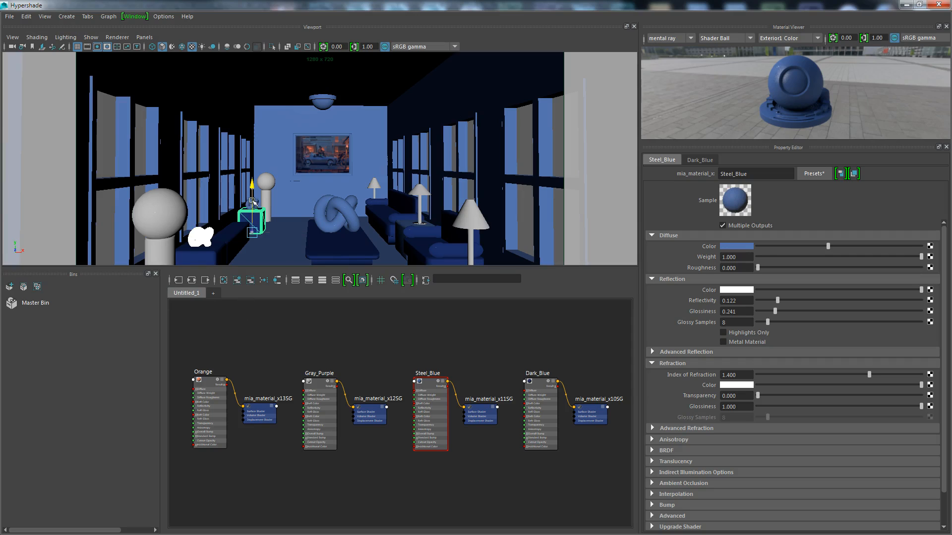
left_click_drag(251, 205, 251, 177)
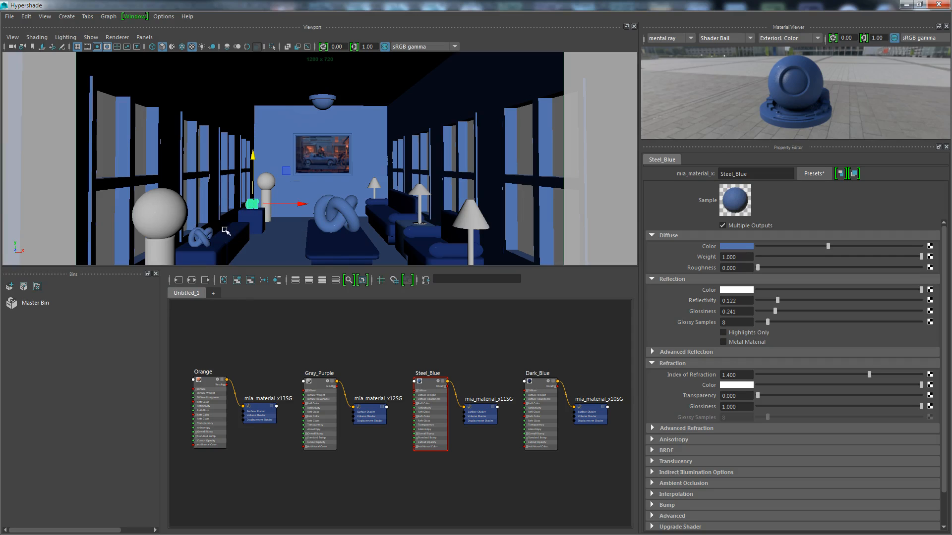
left_click(201, 240)
right_click_drag(206, 381, 203, 323)
Assign the Orange material to the side table between the two sofas.
left_click(404, 226)
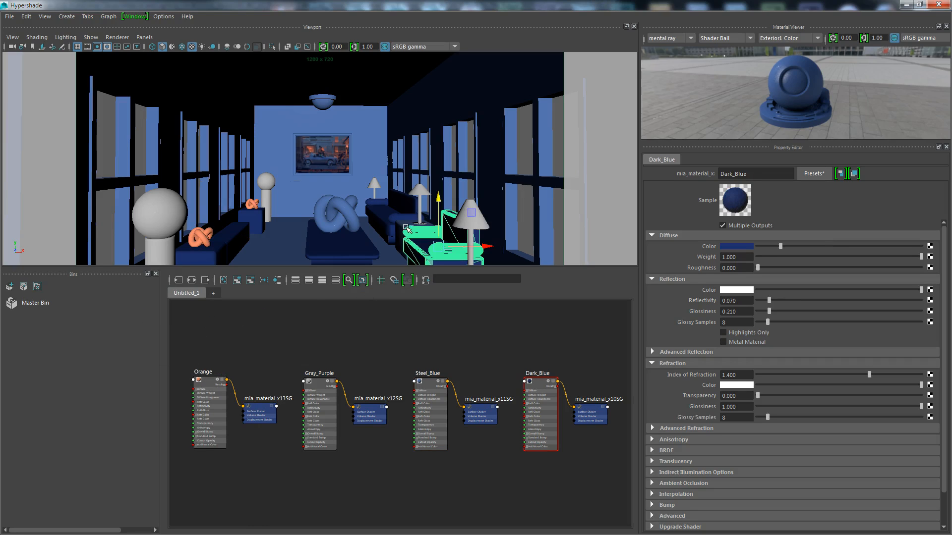
left_click(403, 227)
right_click_drag(212, 383, 209, 317)
Try to set the Gray_Purple material's diffuse color to a muted purple sampled from the poster image.
left_click(322, 386)
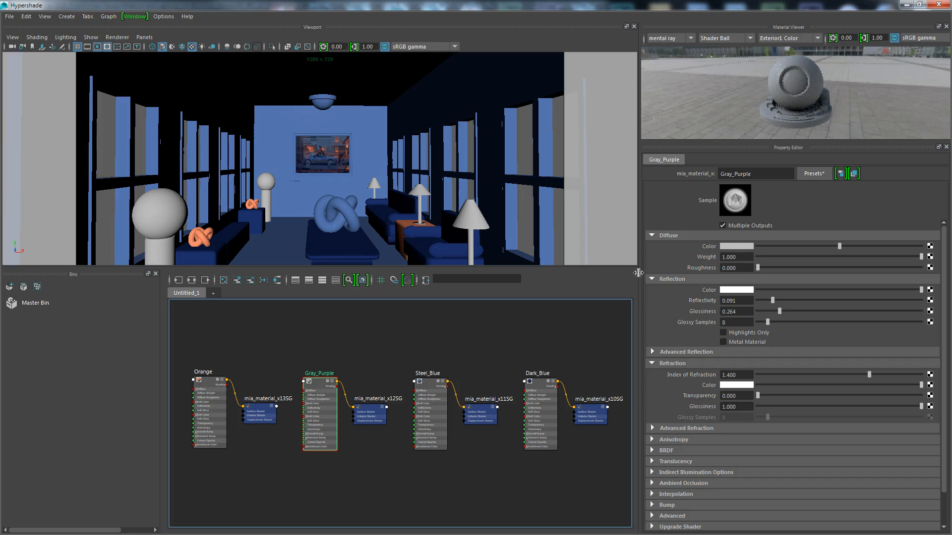
left_click(733, 245)
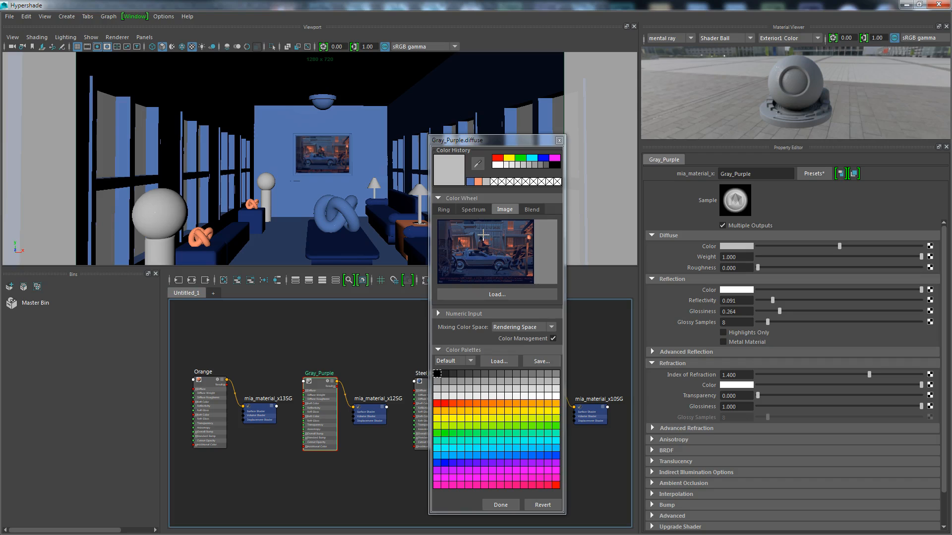
mouse_move(477, 241)
left_mouse_down()
mouse_move(483, 250)
mouse_move(476, 250)
left_mouse_up()
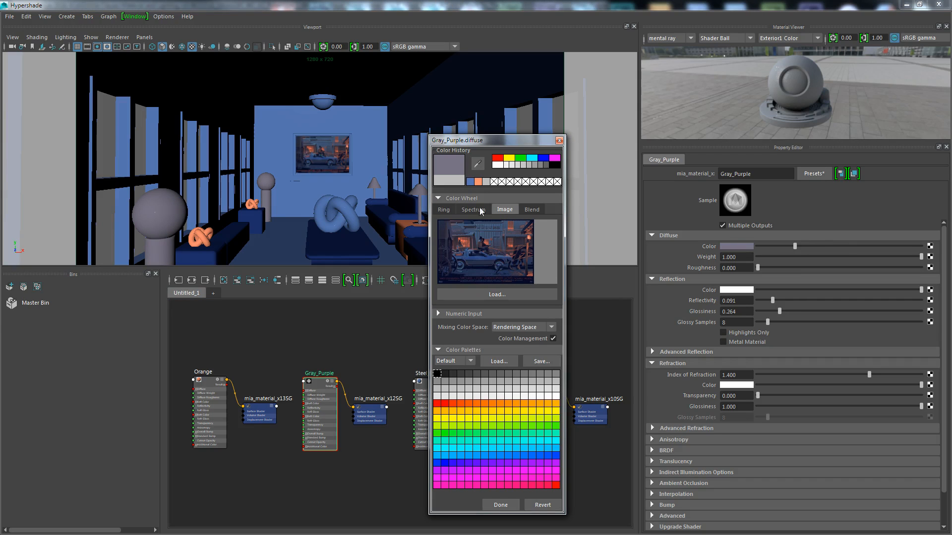
mouse_move(456, 165)
left_click(559, 142)
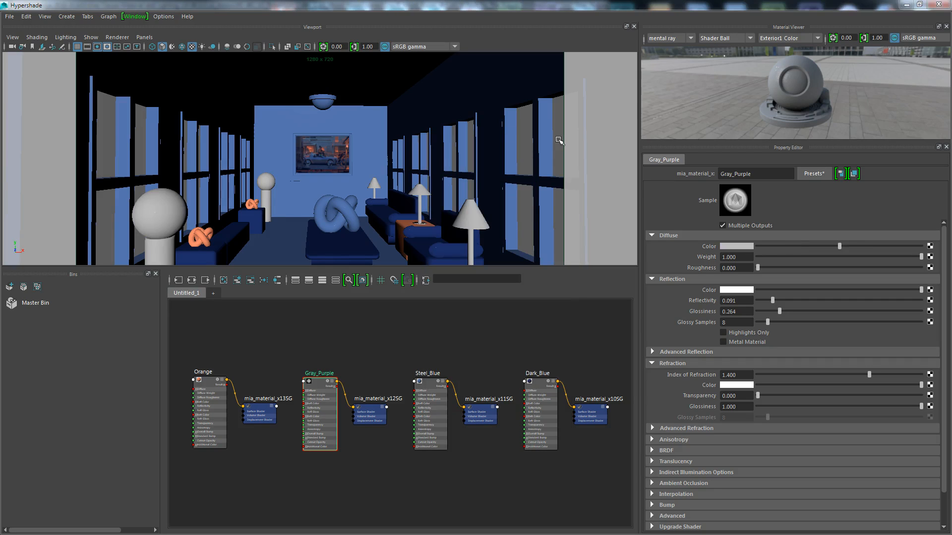
Sample a gray-purple from the poster image as the Gray_Purple material's diffuse color.
left_click(734, 245)
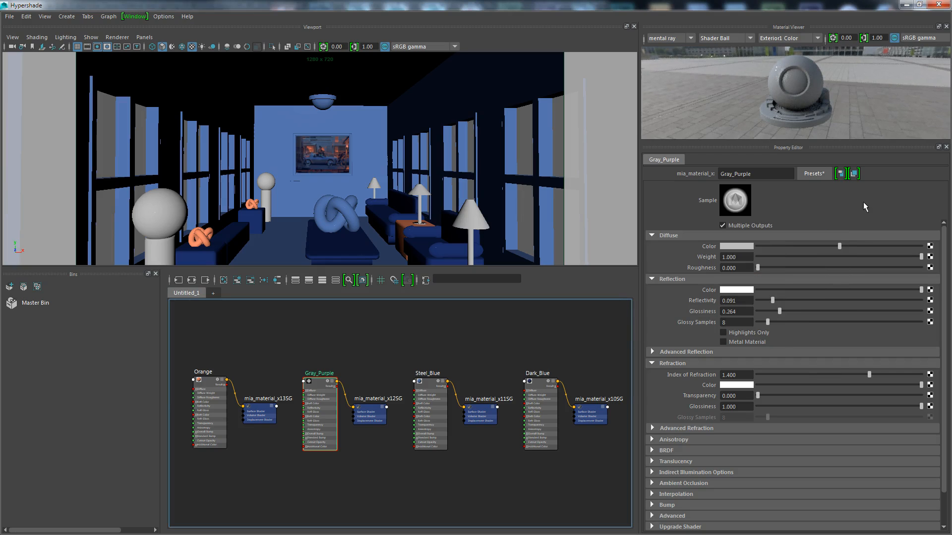
left_click(731, 247)
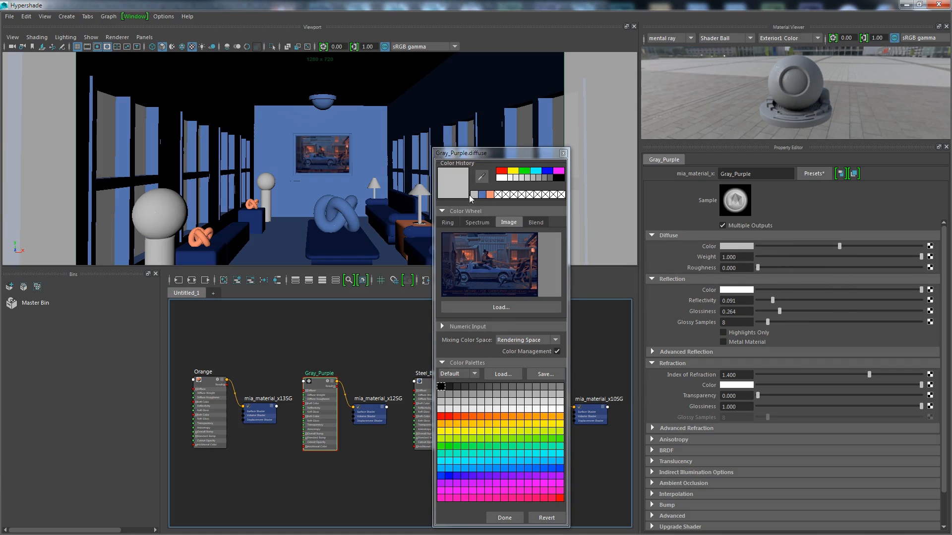
left_click_drag(479, 253, 476, 254)
left_click(481, 176)
left_click(459, 177)
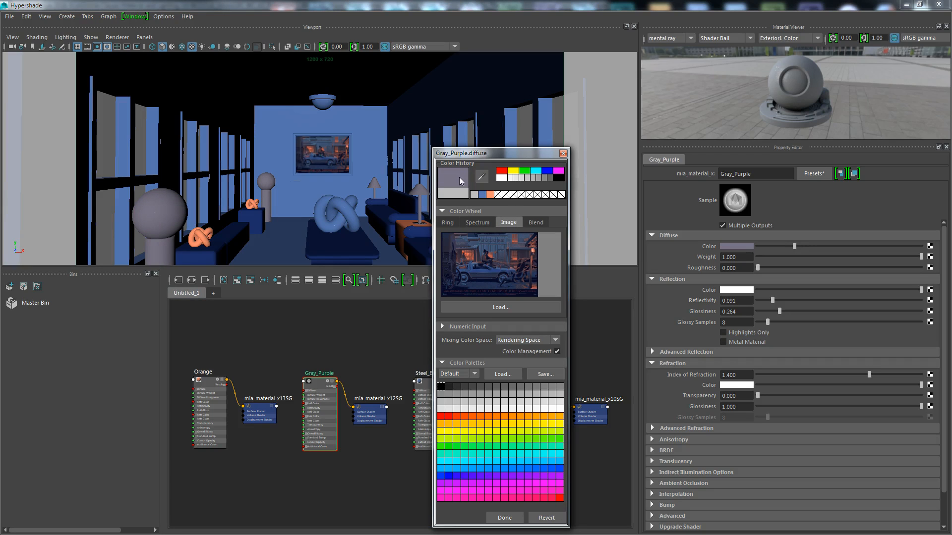
left_click_drag(485, 154, 500, 145)
left_click(396, 333)
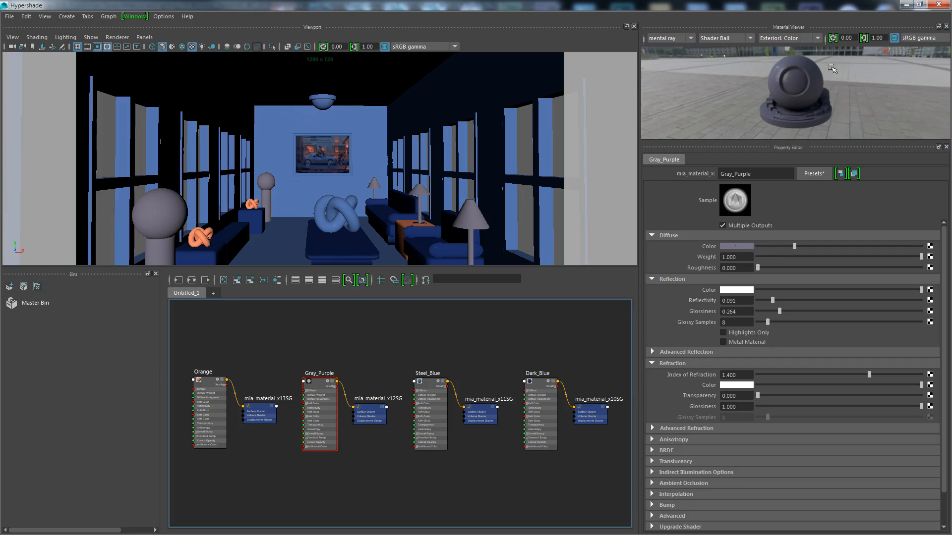
Close the color picker left open behind the Hypershade window and maximize Hypershade again.
left_click(919, 4)
left_click_drag(665, 26, 337, 53)
left_click_drag(486, 143, 508, 143)
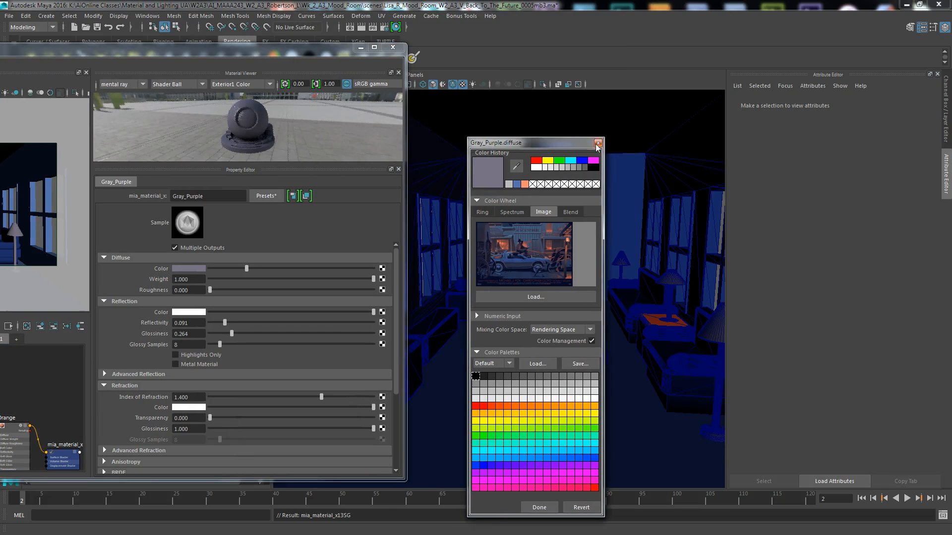
left_click(598, 144)
left_click_drag(318, 50, 770, 21)
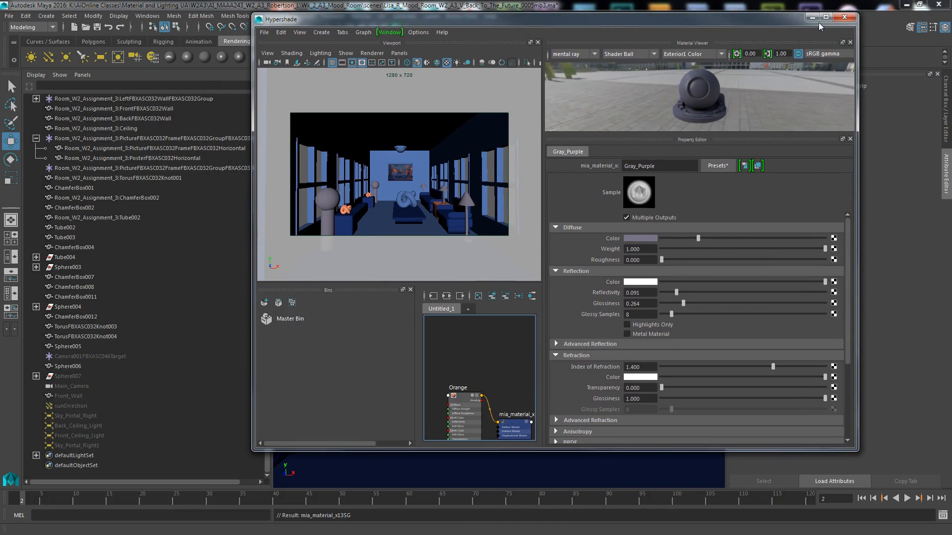
left_click(825, 18)
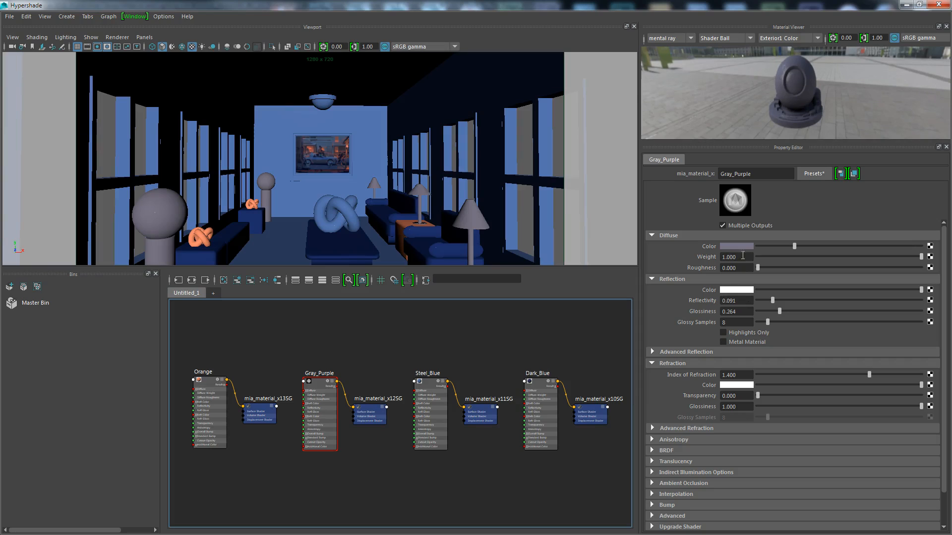
Darken the Gray_Purple material's diffuse color by adjusting its saturation and lowering its value.
left_click(741, 246)
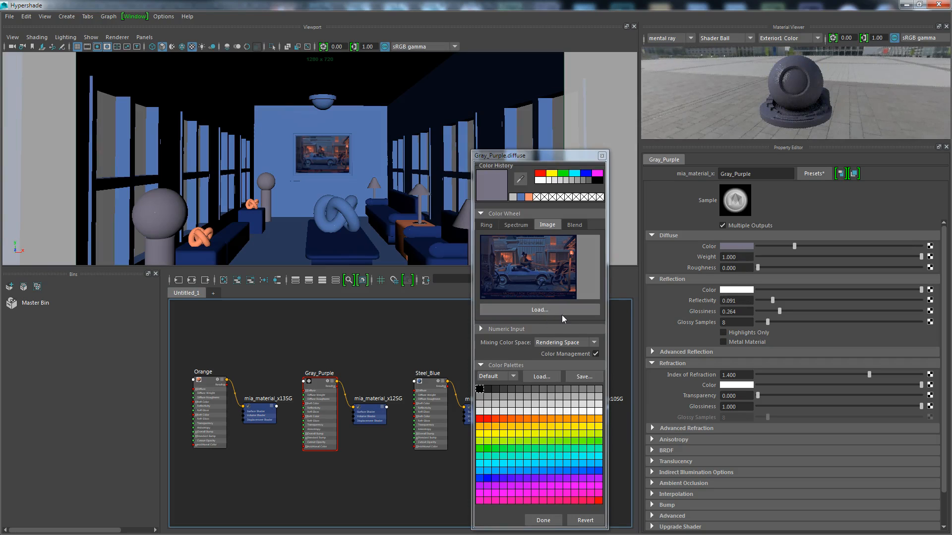
left_click(725, 246)
left_click(694, 286)
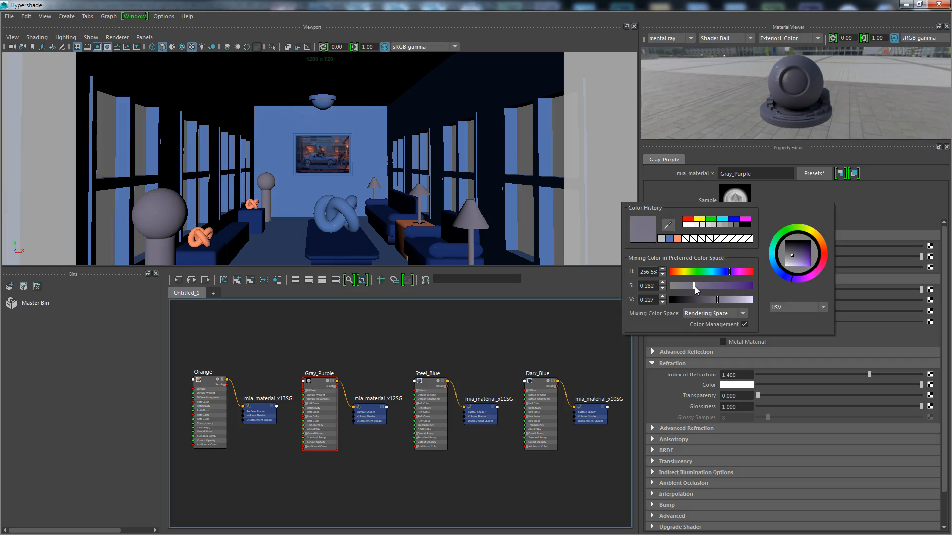
left_click(709, 299)
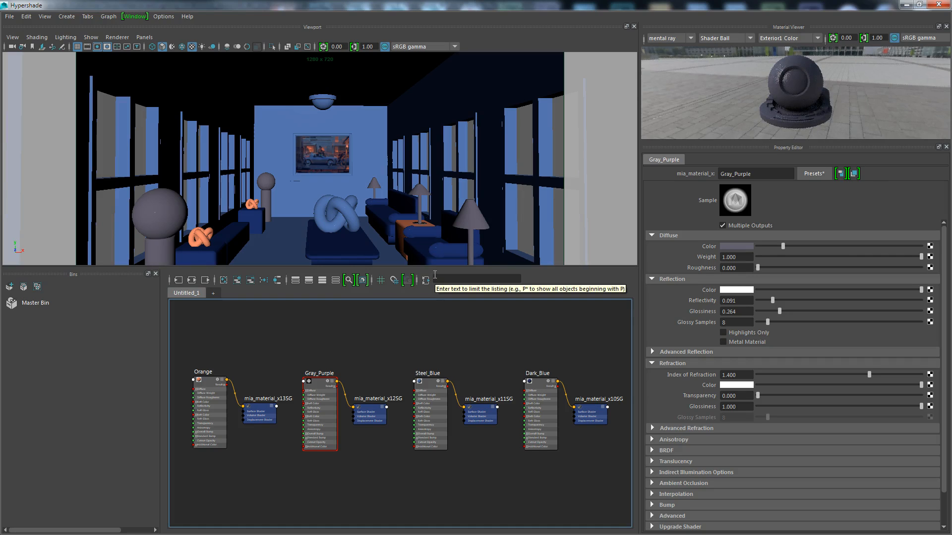
Create a mental ray mia_material_x for the ceiling lamp and name it Light.
left_click(323, 107)
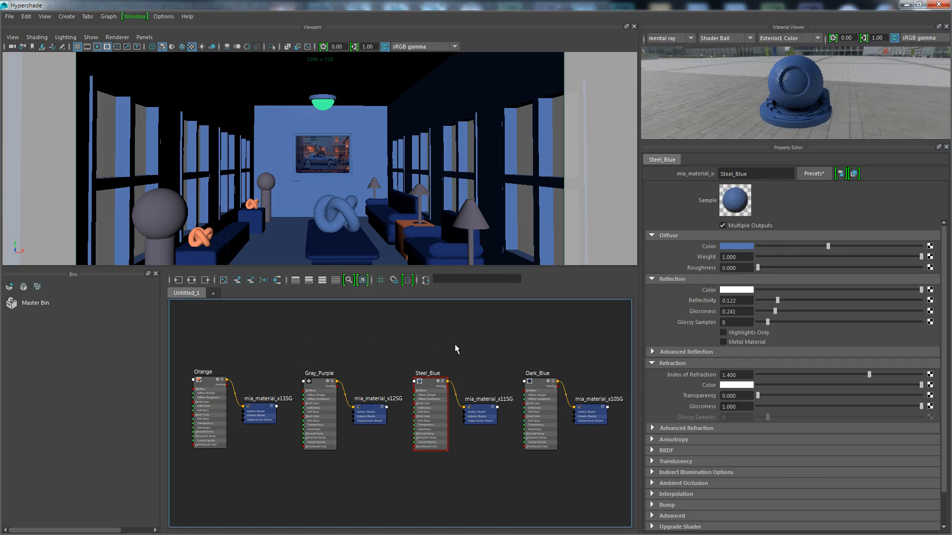
right_click_drag(455, 346, 461, 318)
left_click(218, 188)
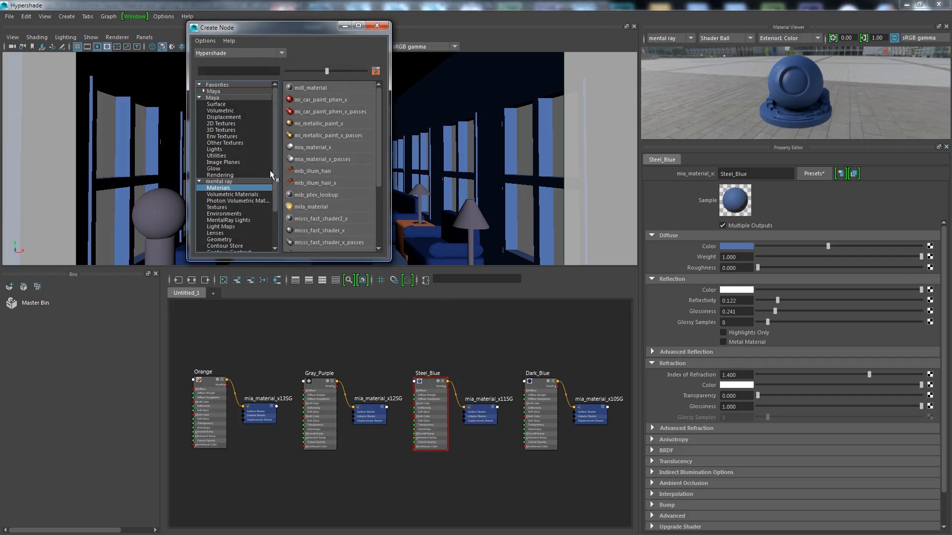
left_click(304, 149)
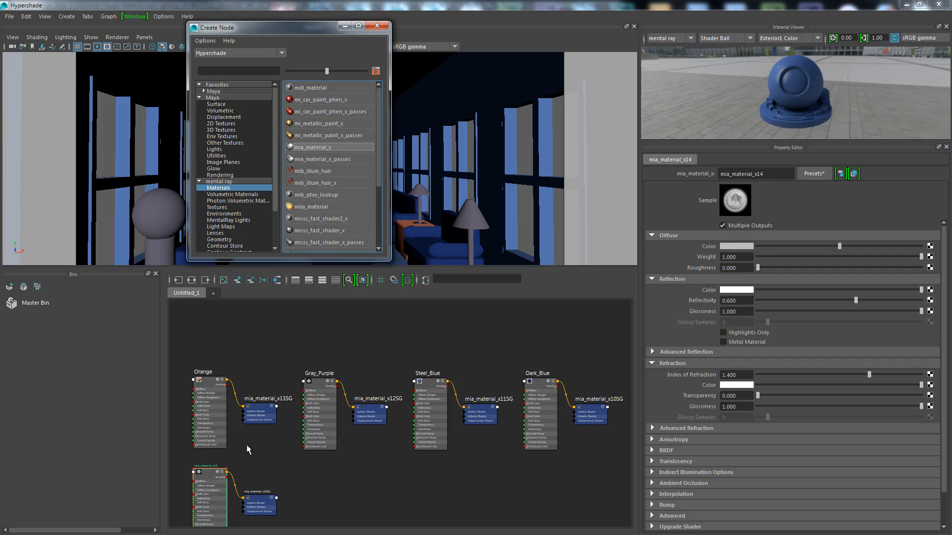
left_click_drag(205, 470, 206, 467)
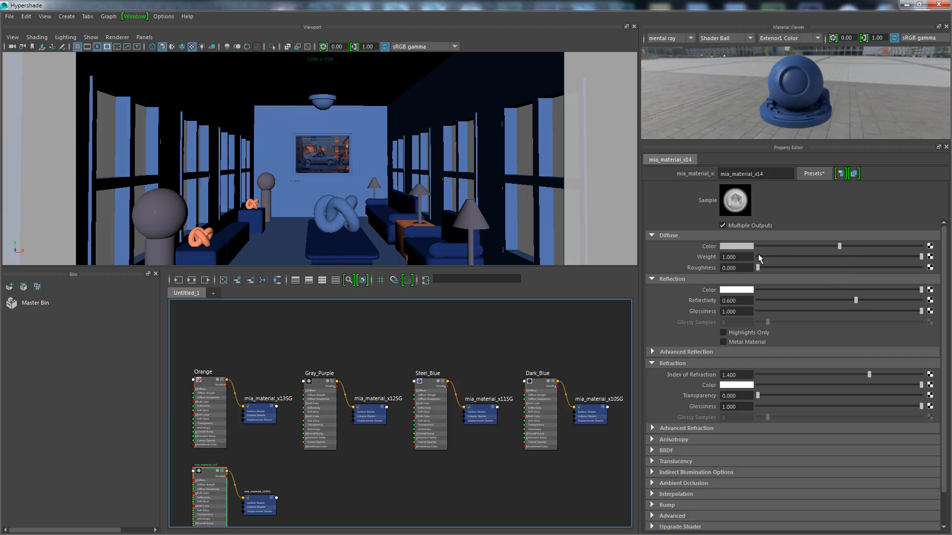
left_click_drag(764, 174, 666, 183)
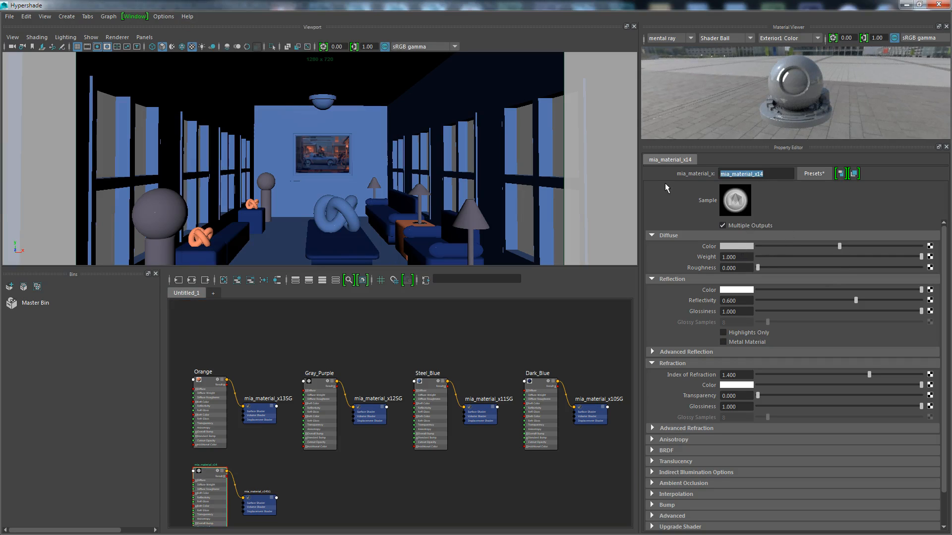
type("Light")
key("Return")
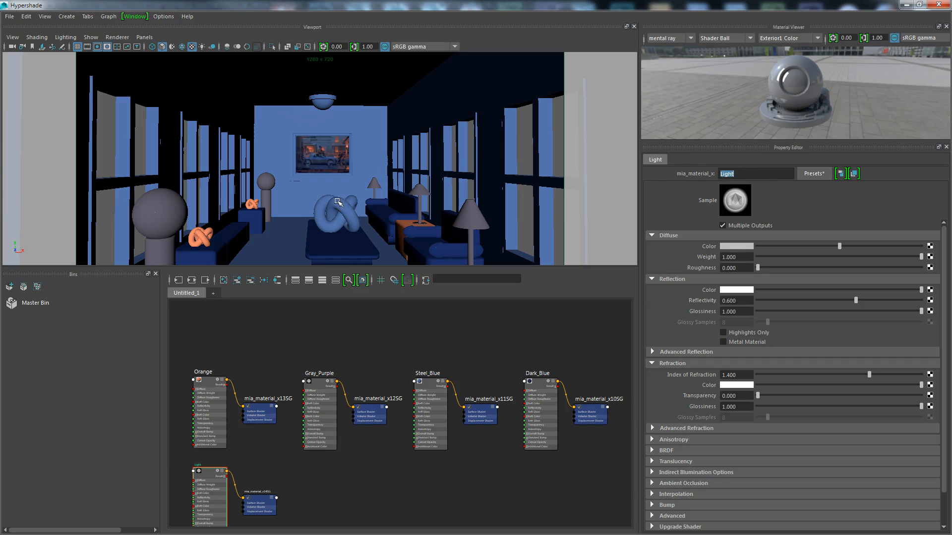
Assign the Light material to the ceiling lamp's glass dome and brighten its diffuse color to white.
left_click(322, 104)
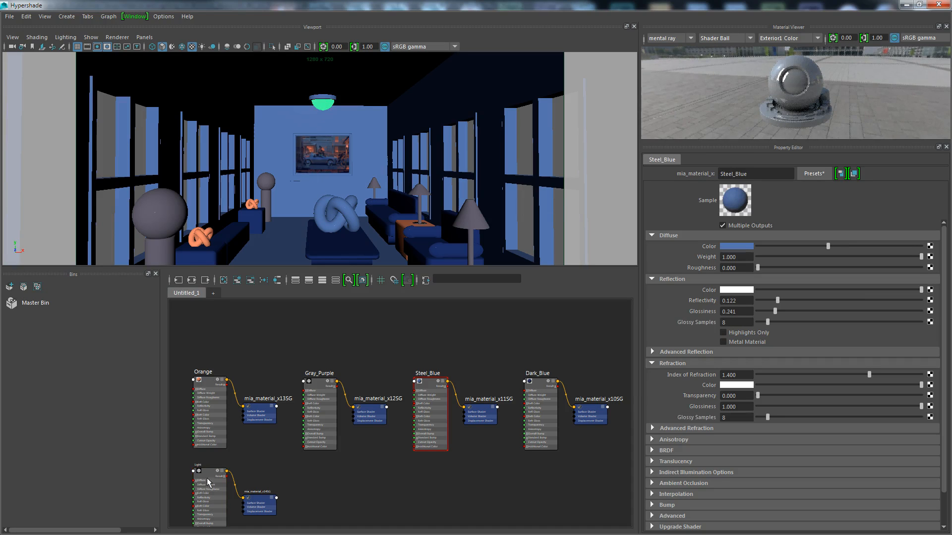
right_click_drag(208, 481, 222, 317)
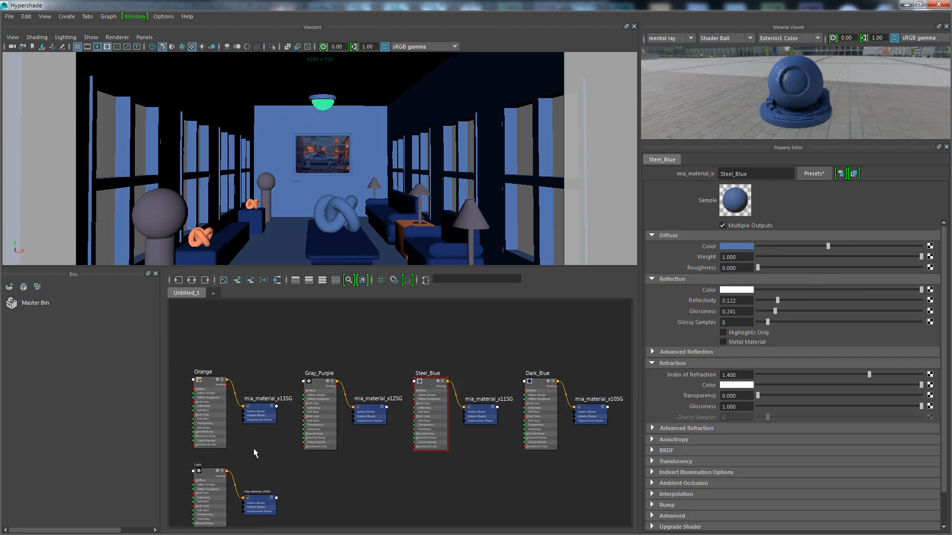
left_click(212, 475)
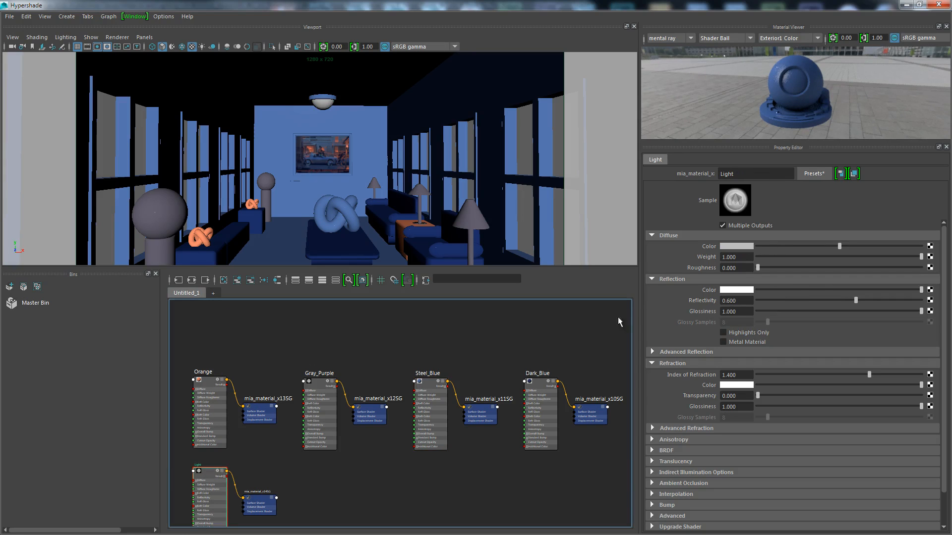
left_click(726, 247)
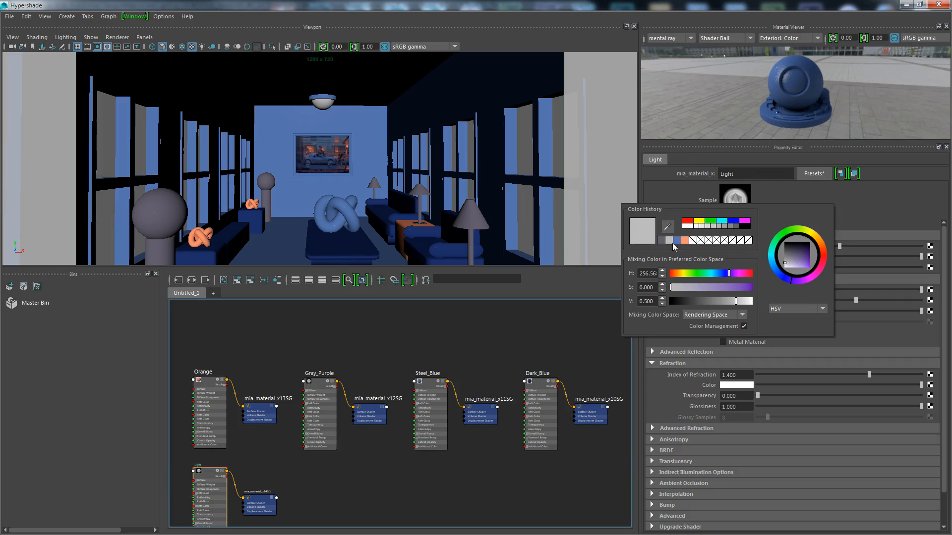
left_click_drag(736, 301, 754, 304)
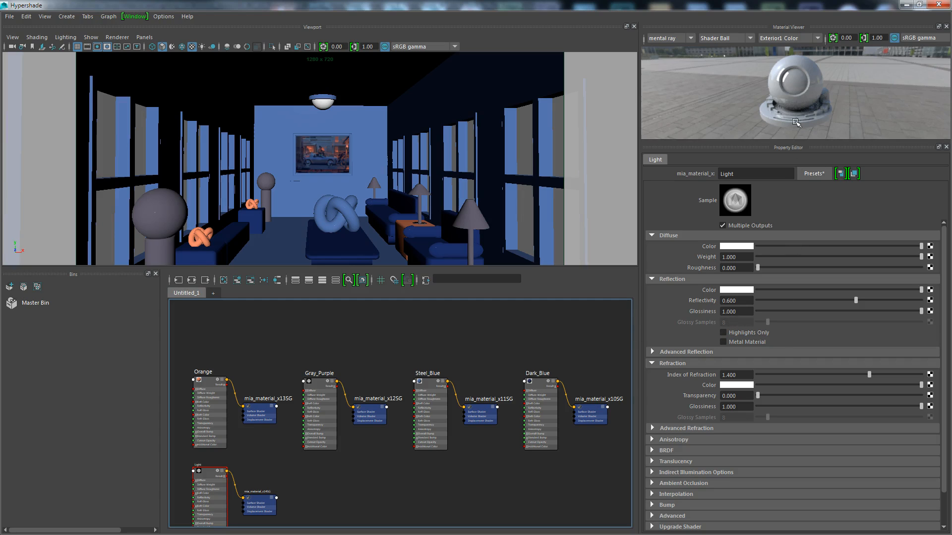
Close the node creation window and mark a tall render region from the ceiling lamp down to the center table in the Render View.
left_click(907, 5)
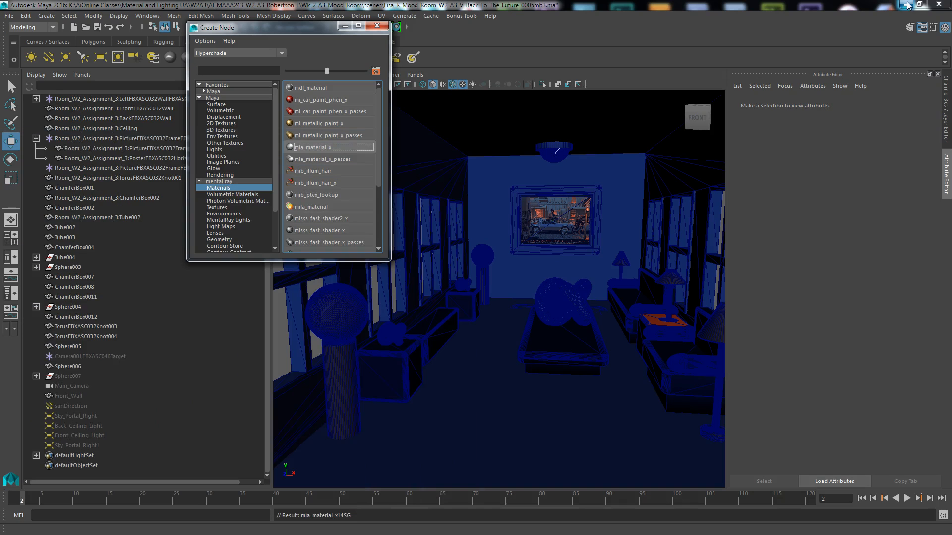
left_click(378, 28)
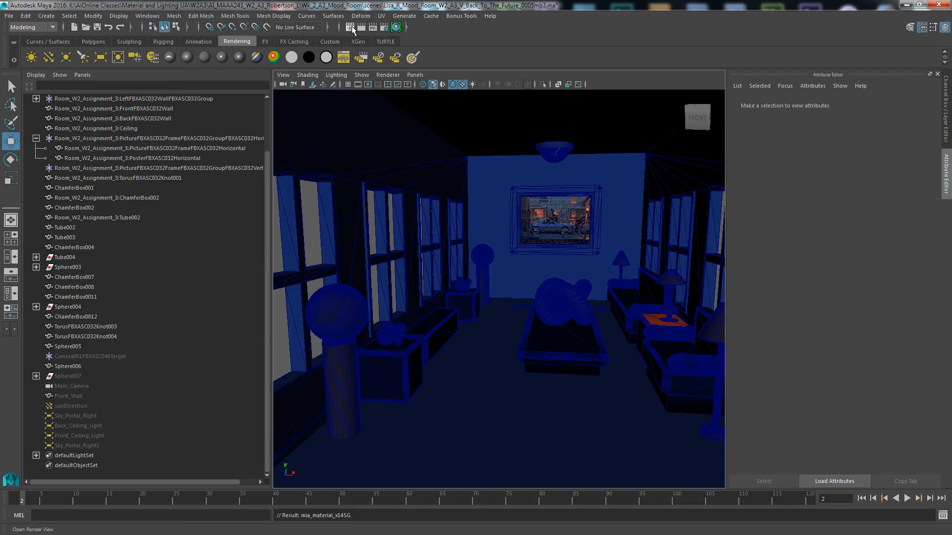
left_click(352, 28)
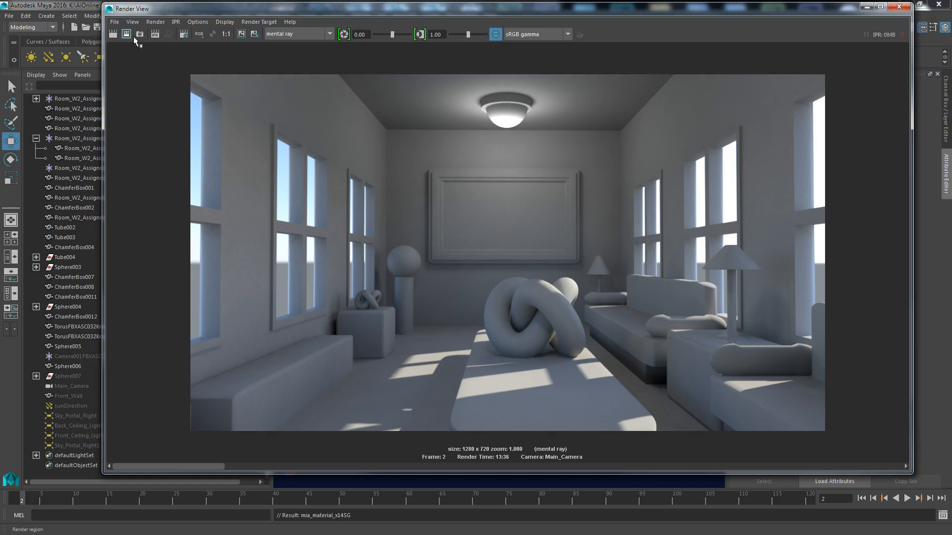
left_click_drag(462, 91, 679, 436)
Unhide the five lights from sunDirection through Sky_Portal_Right1 and render the marked region with mental ray.
left_click_drag(65, 403, 63, 446)
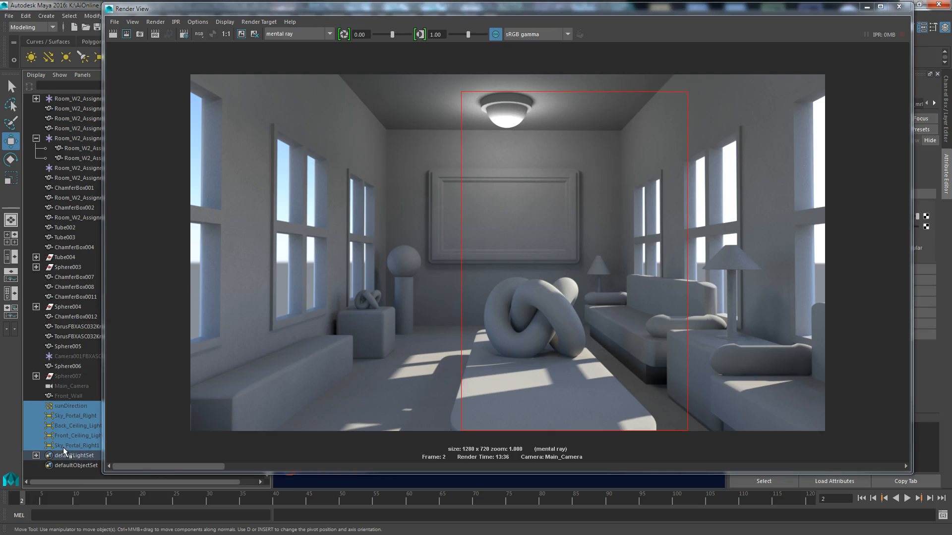
key("shift+h")
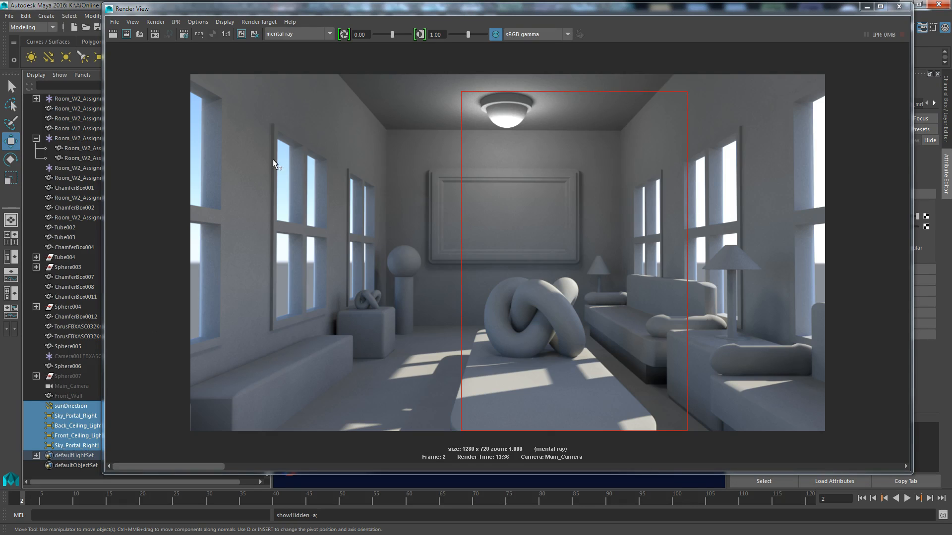
left_click(126, 34)
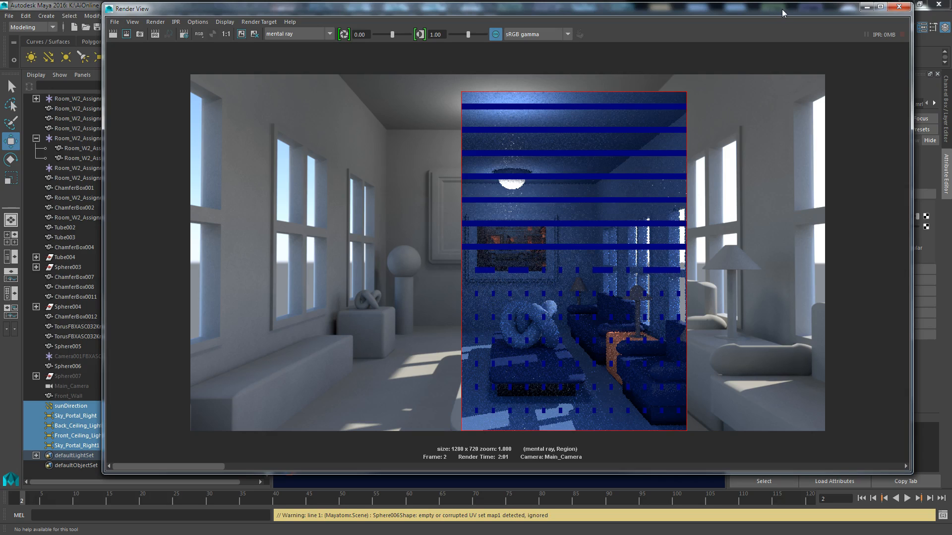
Move the Render View aside, enlarge the Hypershade and assign the Orange material to the knot sculpture on the center table.
left_click_drag(787, 13, 0, 30)
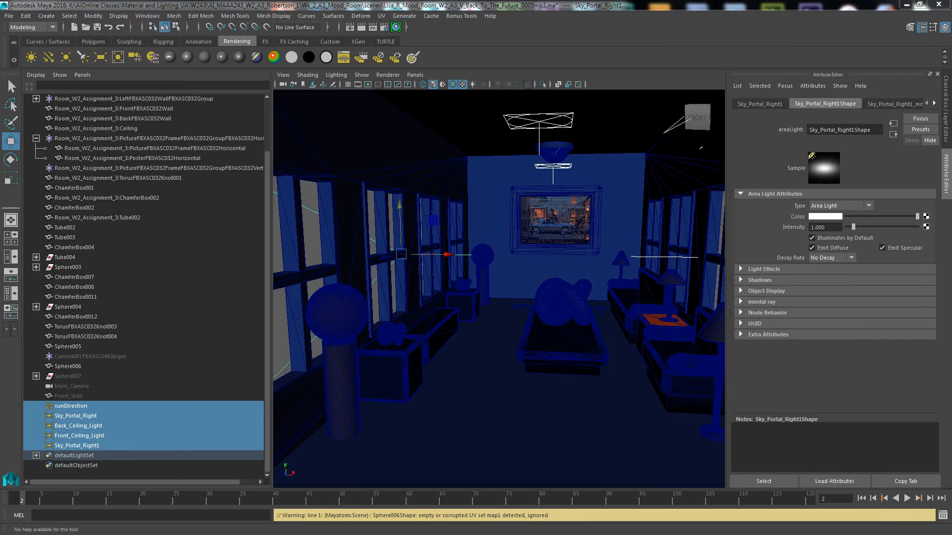
left_click(395, 28)
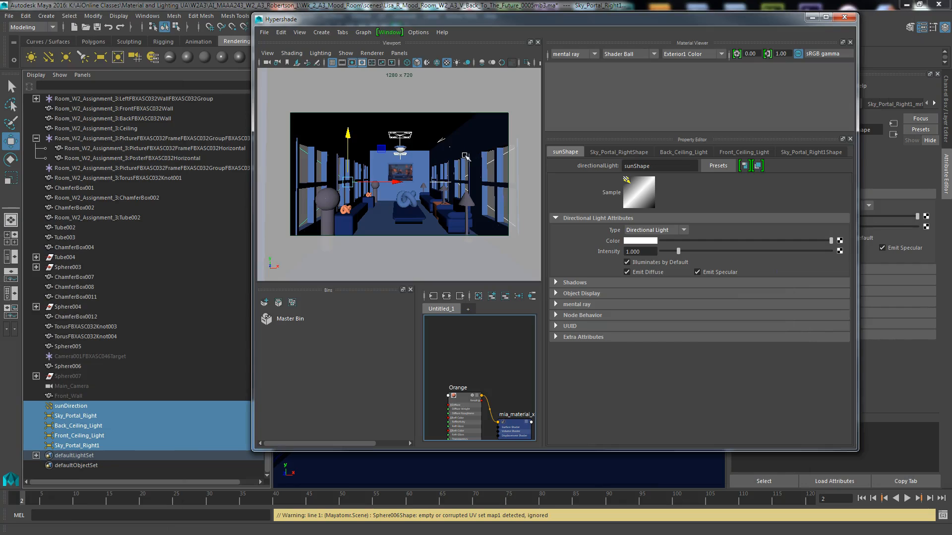
left_click(825, 16)
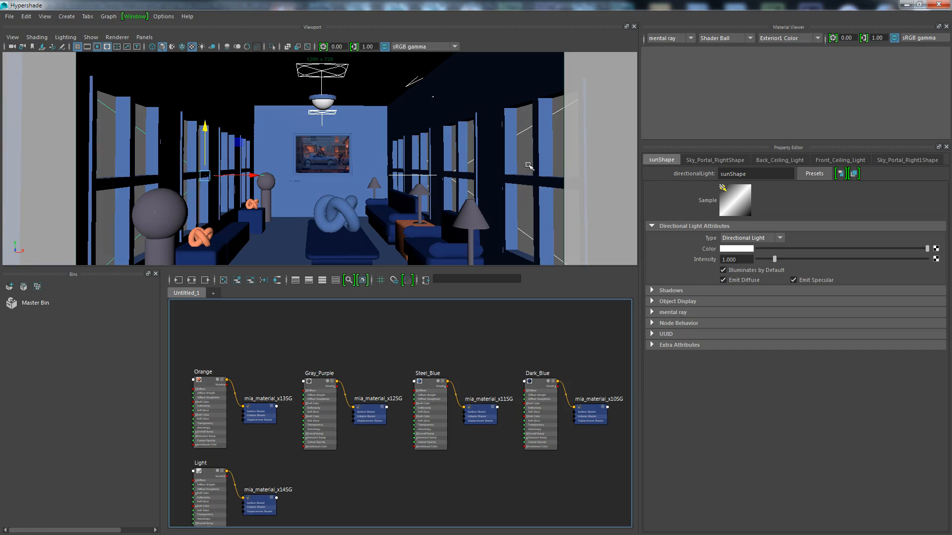
left_click(343, 206)
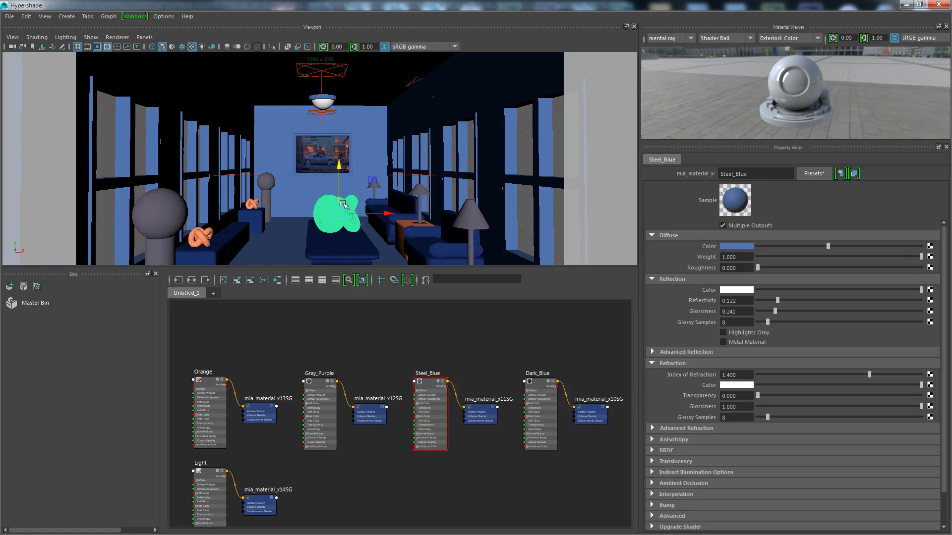
right_click_drag(208, 387, 207, 318)
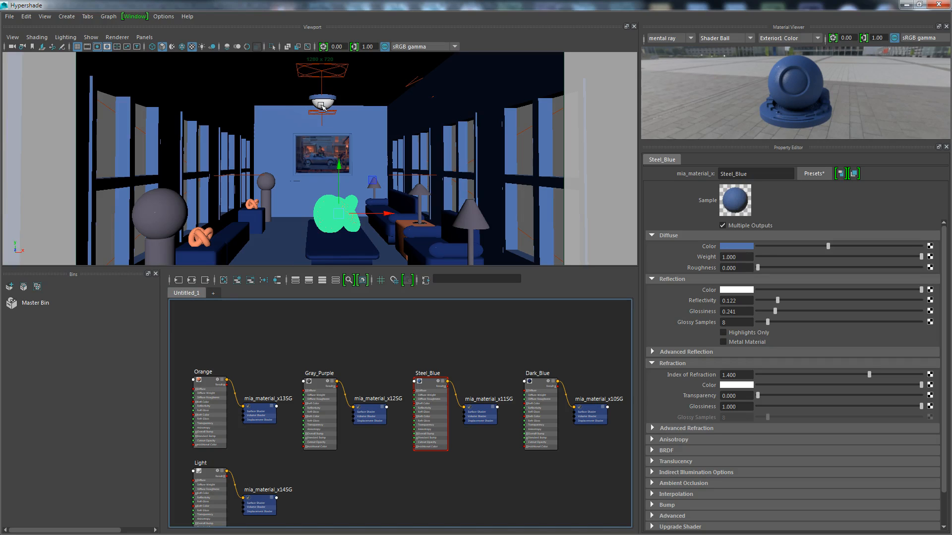
Tint the Light material's diffuse color pale orange, starting from the saved poster orange and lowering its saturation.
left_click(206, 474)
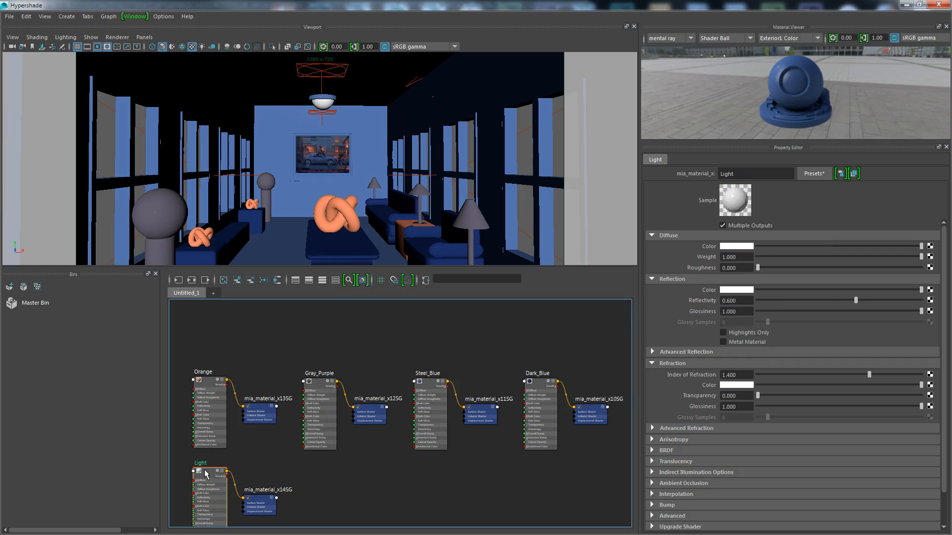
left_click(736, 246)
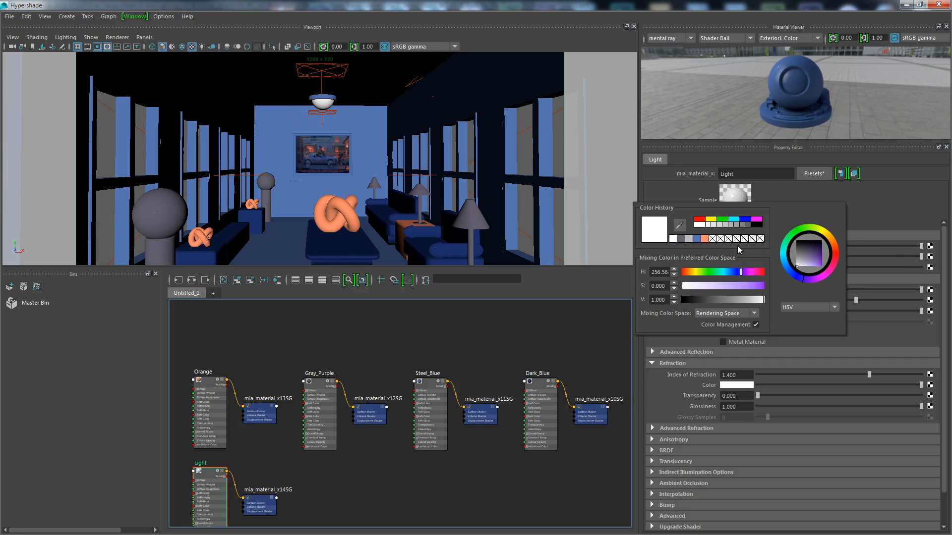
left_click(704, 239)
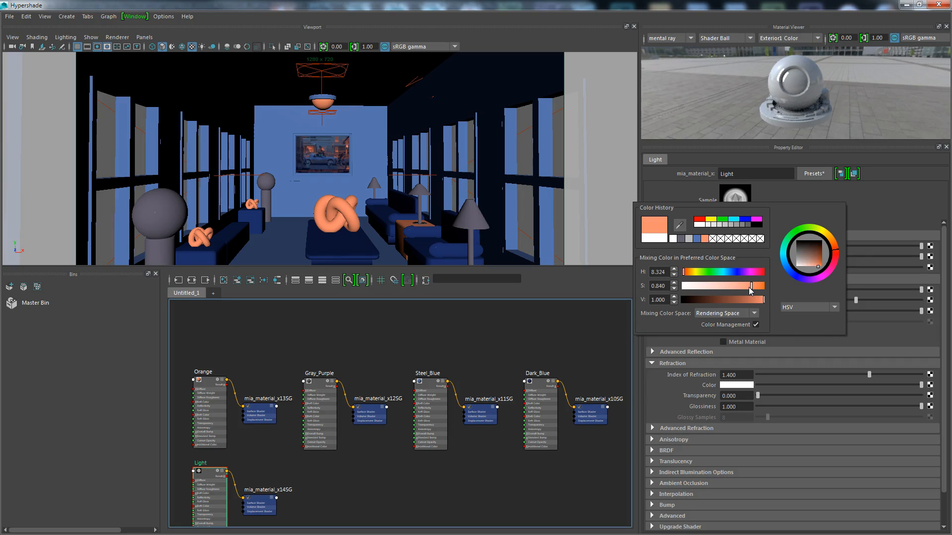
left_click_drag(750, 290, 763, 290)
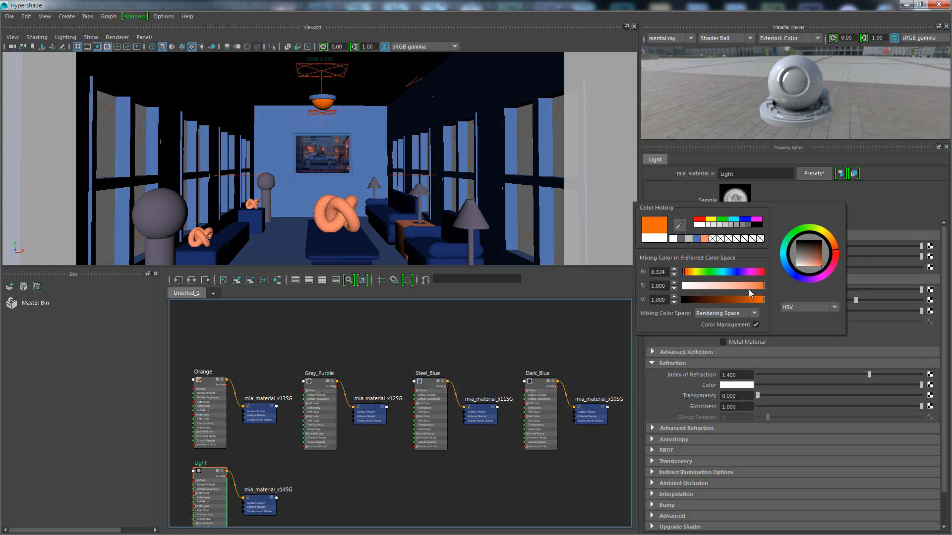
left_click_drag(762, 287, 718, 290)
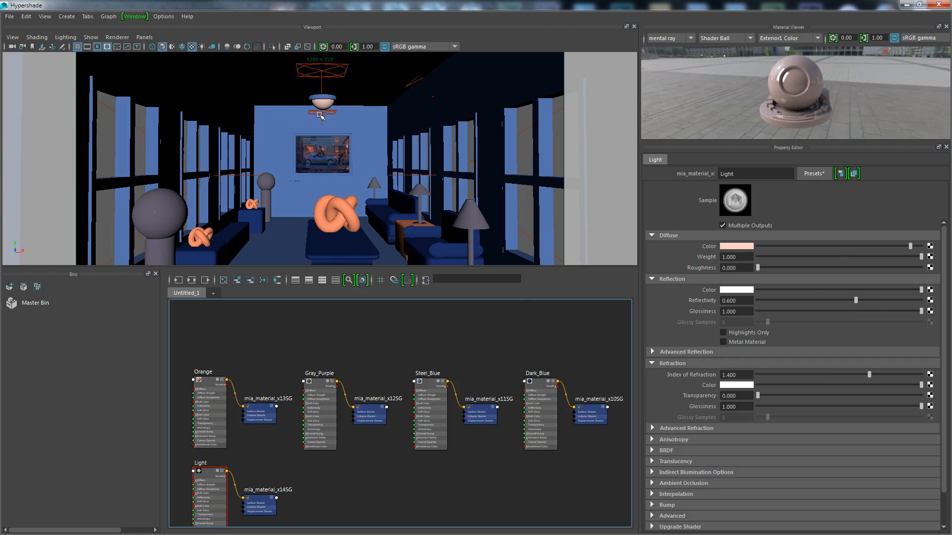
Assign the Gray_Purple material to the picture frame around the poster on the back wall.
left_click(349, 154)
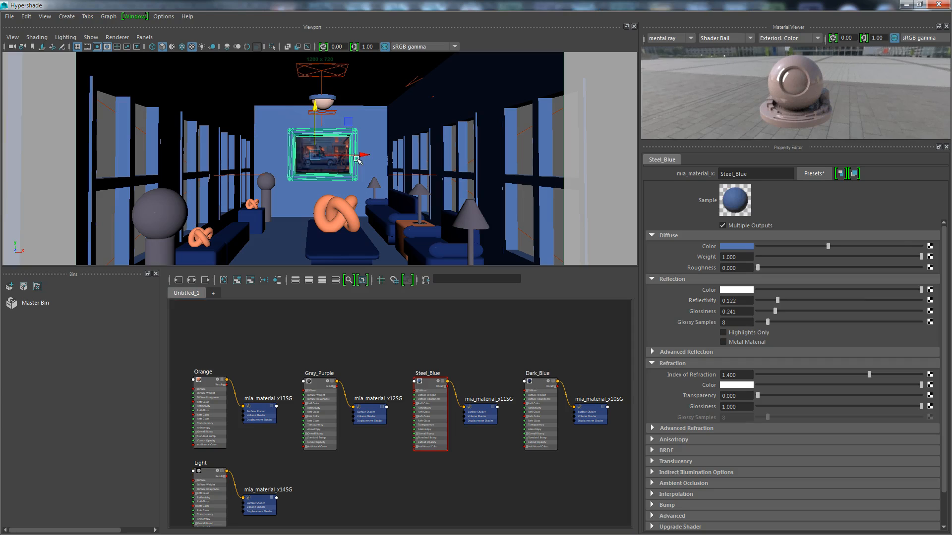
right_click_drag(317, 382, 325, 317)
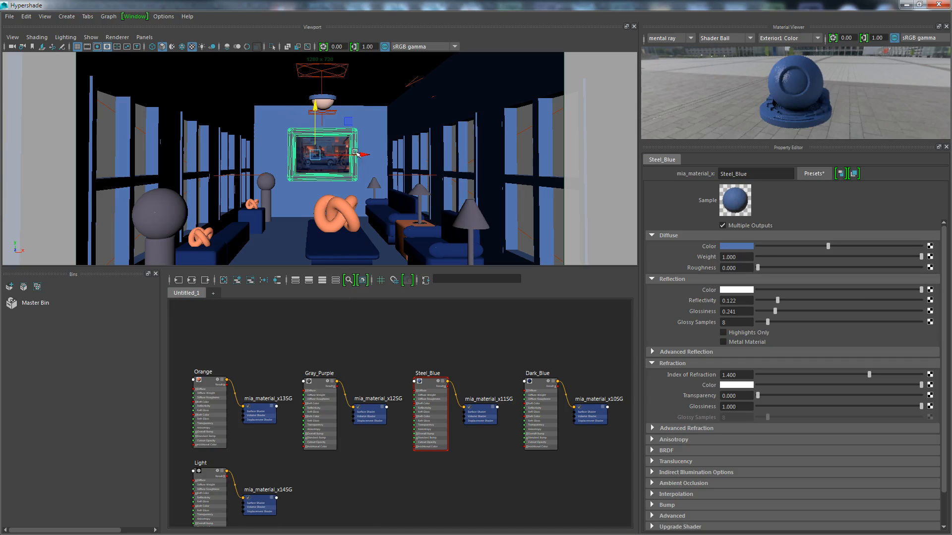
Set the color temperature to 4000 in the CIE color node of Front_Ceiling_Light's photometric light shader.
left_click(324, 73)
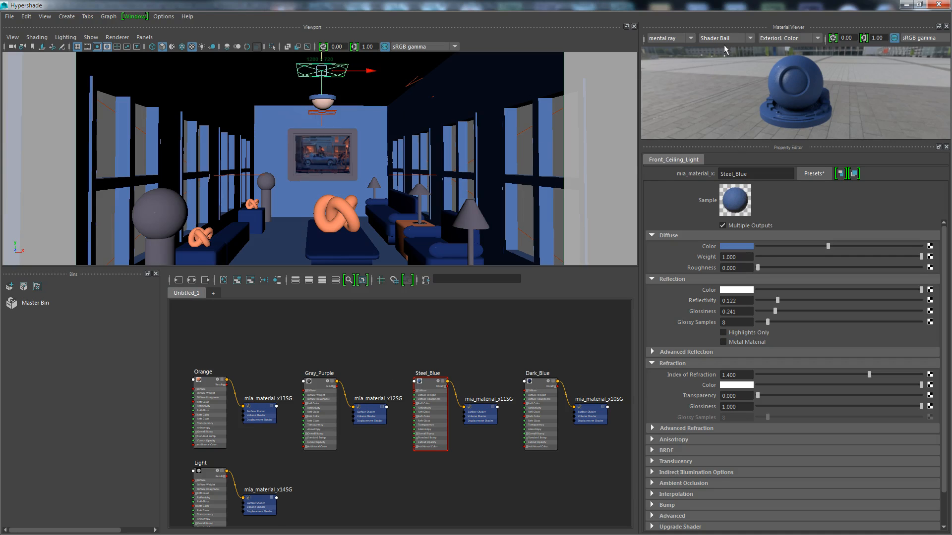
left_click(906, 4)
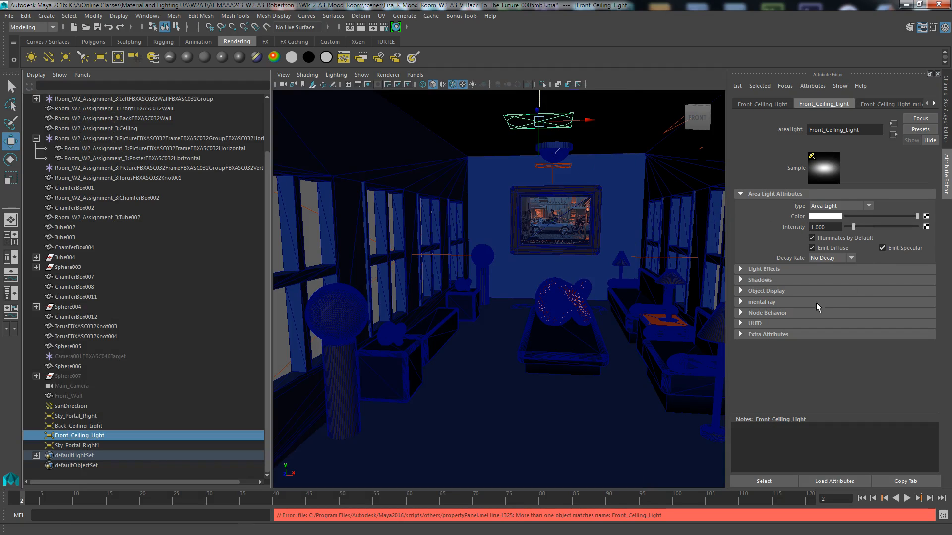
left_click(787, 302)
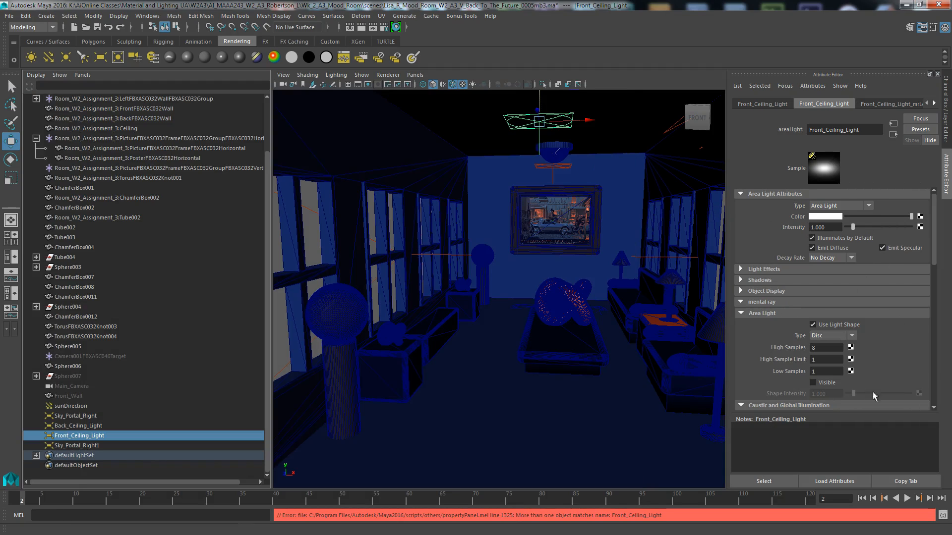
left_click_drag(933, 250, 928, 380)
left_click(918, 359)
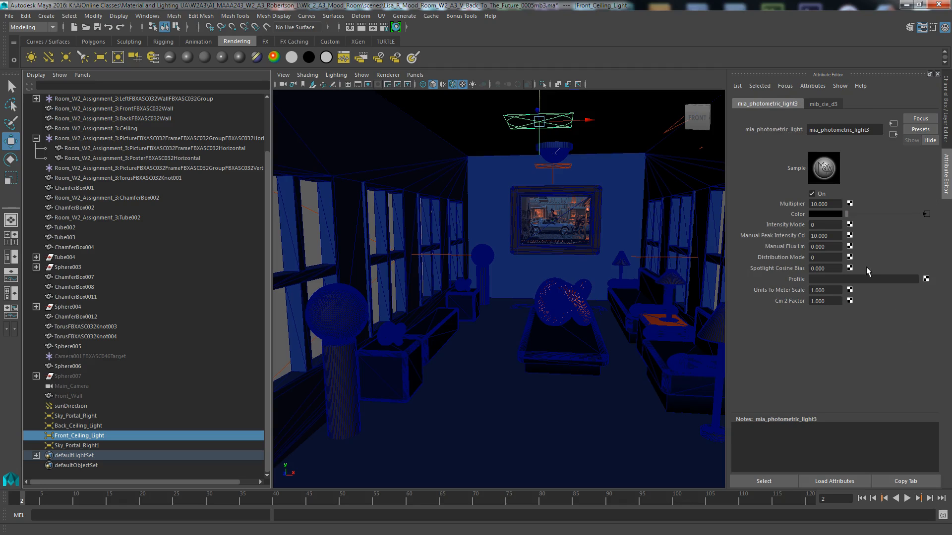
left_click(925, 214)
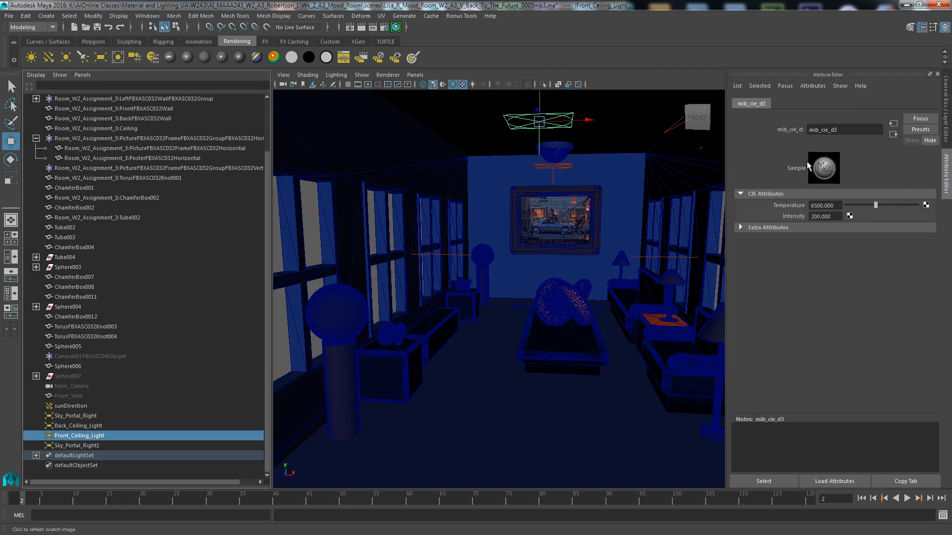
left_click(836, 205)
type("4")
key("Return")
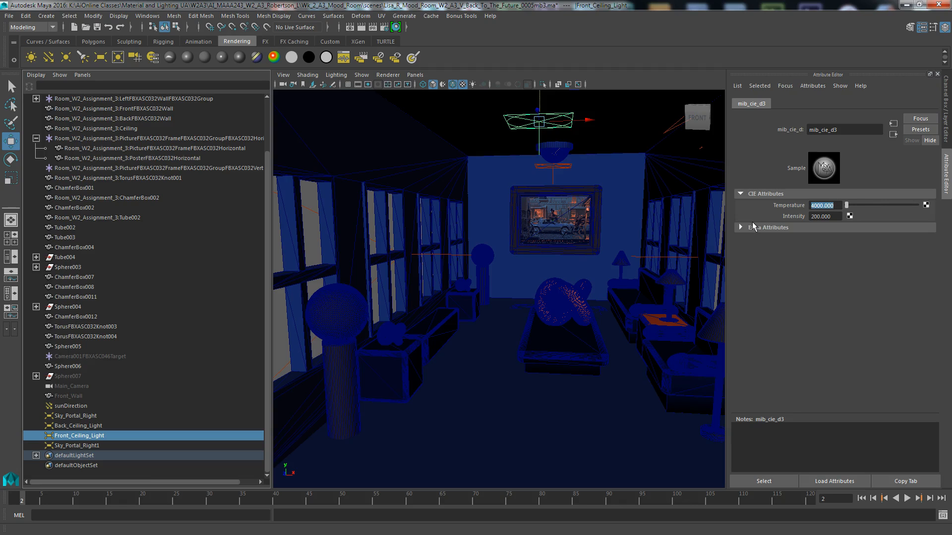
Mark a render region from the ceiling down to the orange knot in the Render View and render it with mental ray.
left_click_drag(0, 40, 710, 43)
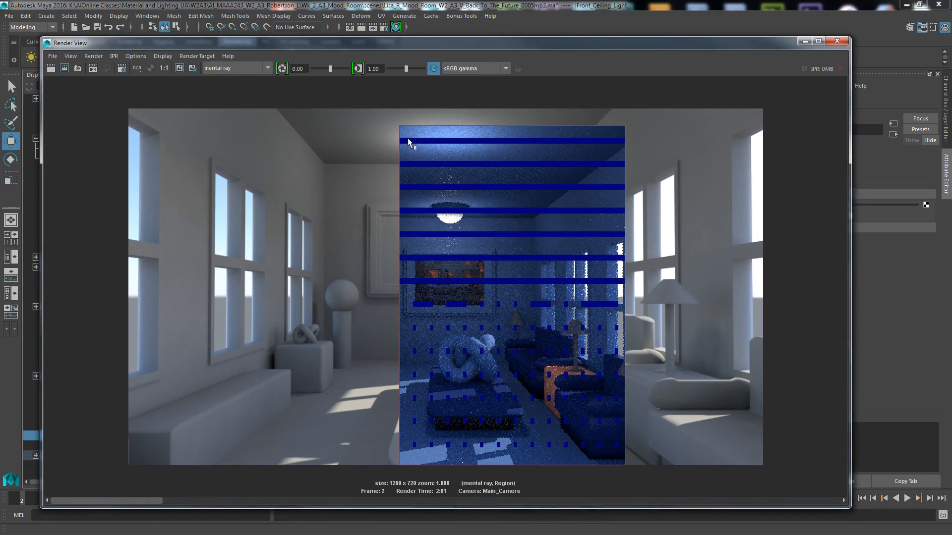
left_click_drag(397, 142, 477, 234)
left_click_drag(382, 162, 520, 260)
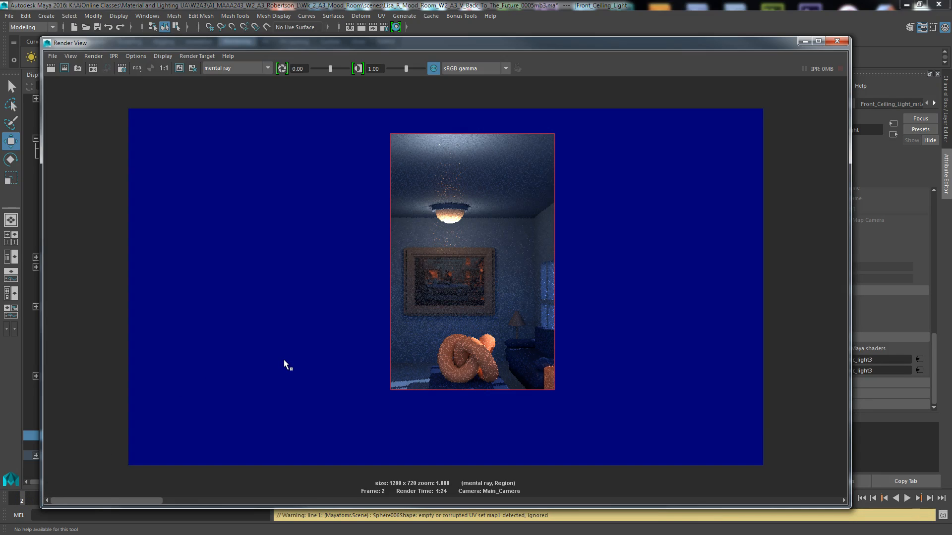
Minimize the Render View, return to the enlarged Hypershade and assign the Dark_Blue material to the ceiling lamp's base ring.
left_click(802, 43)
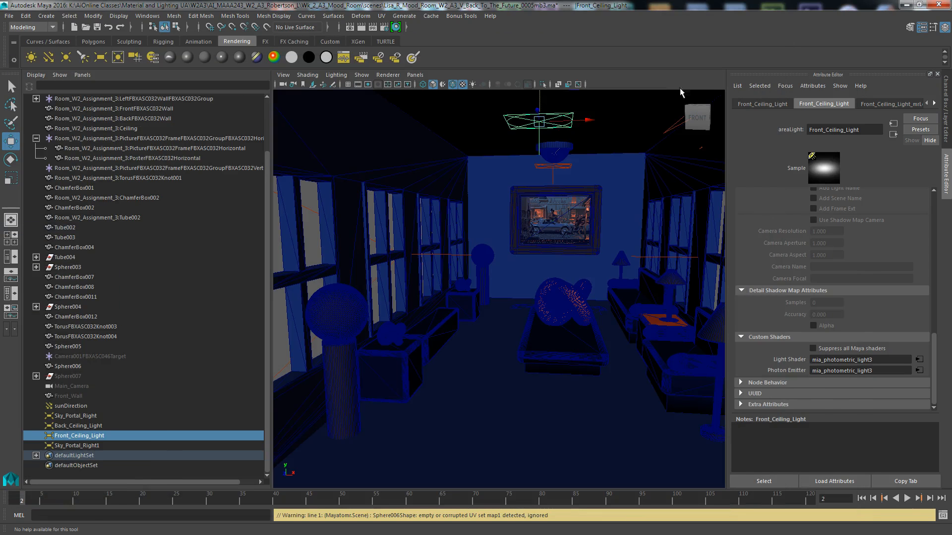
left_click(398, 30)
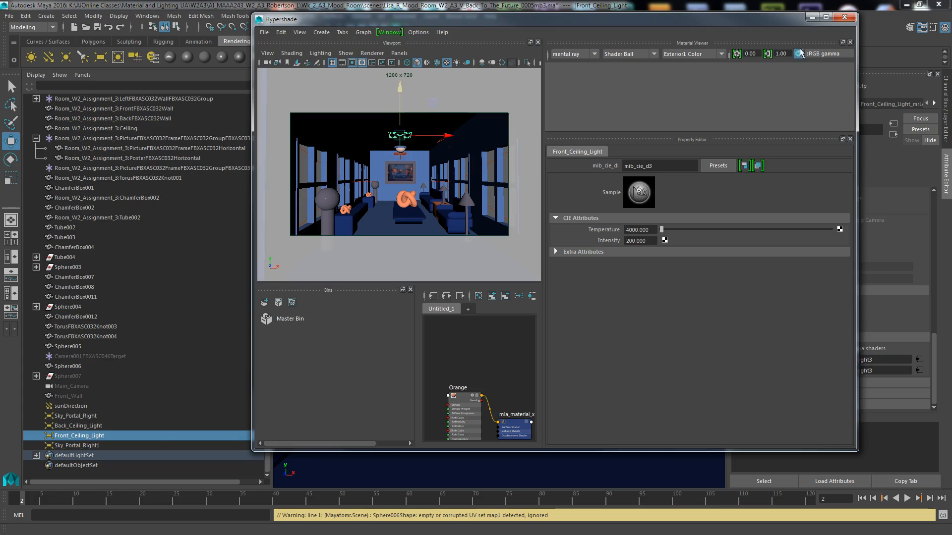
left_click(826, 17)
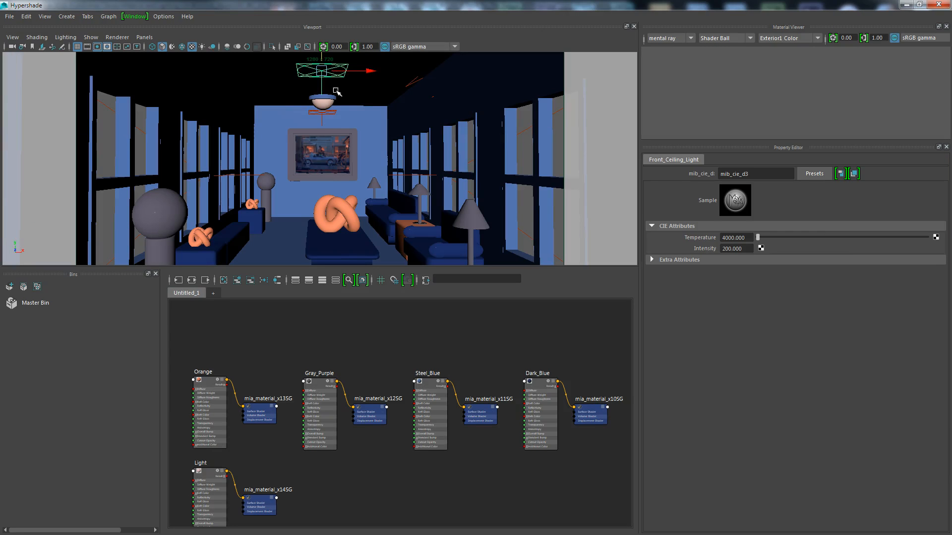
left_click(429, 385)
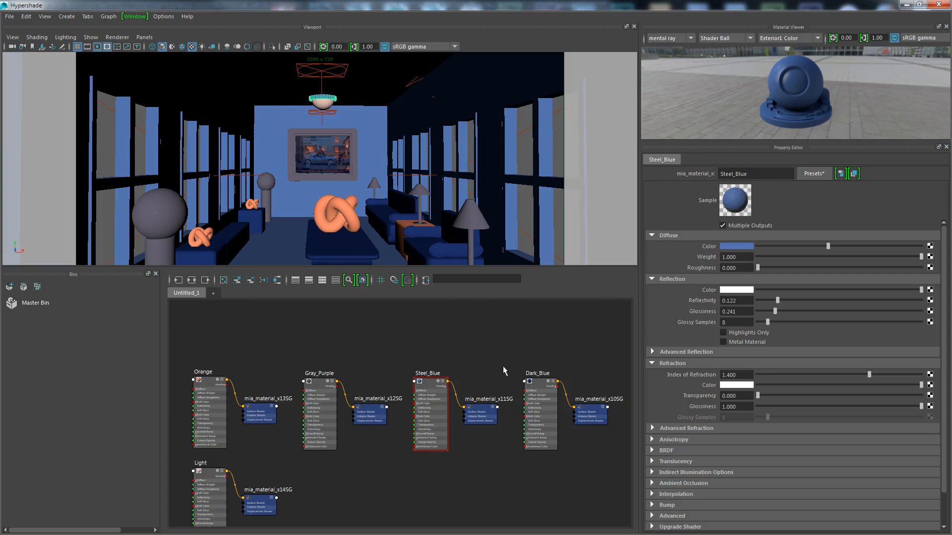
right_click_drag(532, 384, 546, 318)
left_click(545, 387)
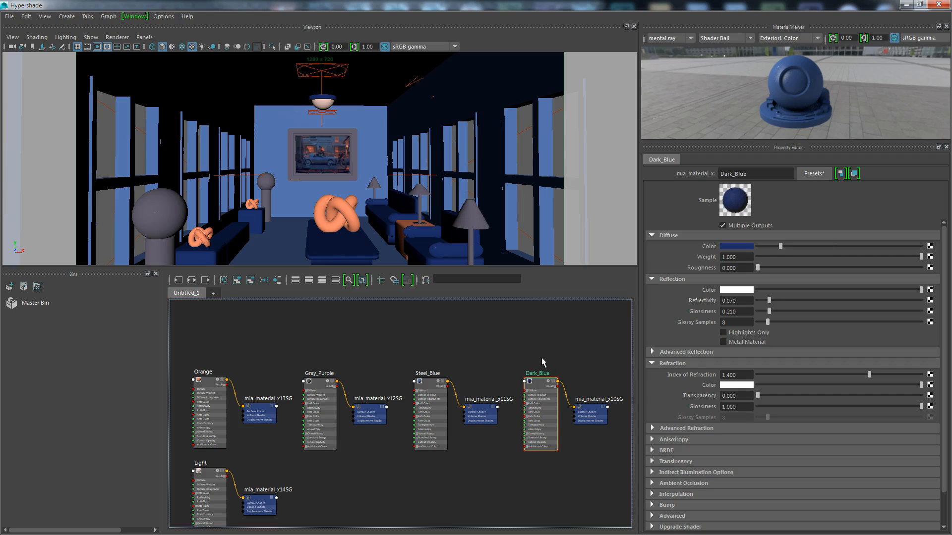
Create another mental ray mia_material_x and close the node creation window.
middle_click_drag(531, 364, 333, 361, "alt")
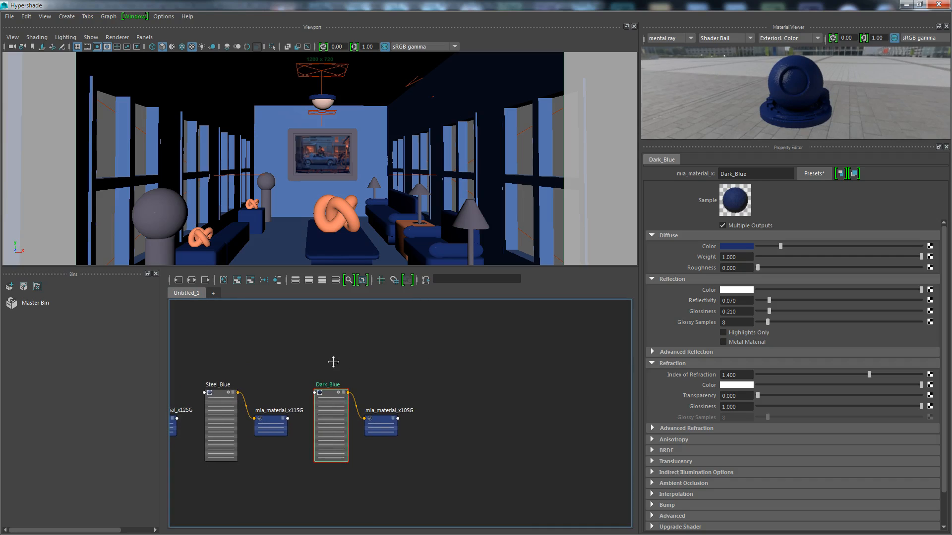
right_click_drag(459, 374, 466, 353)
right_click_drag(466, 352, 467, 349)
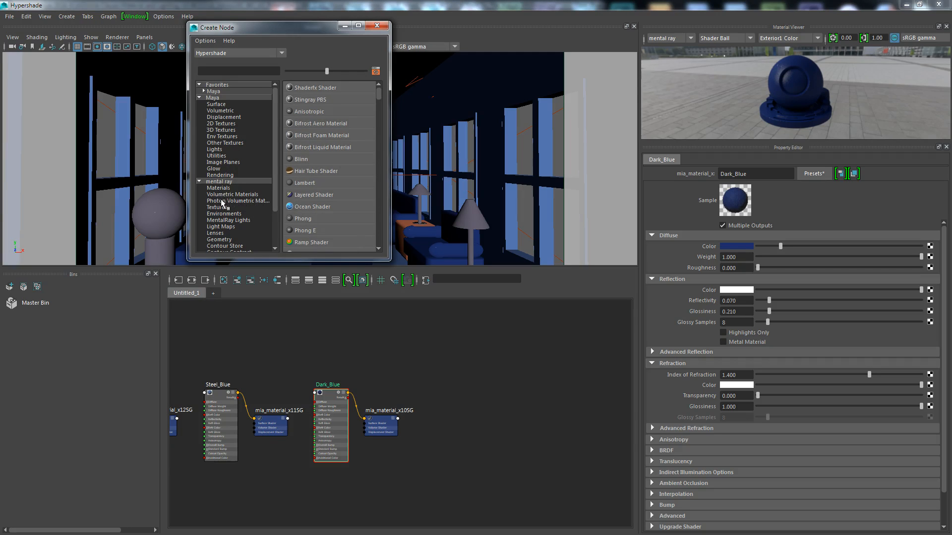
left_click(221, 188)
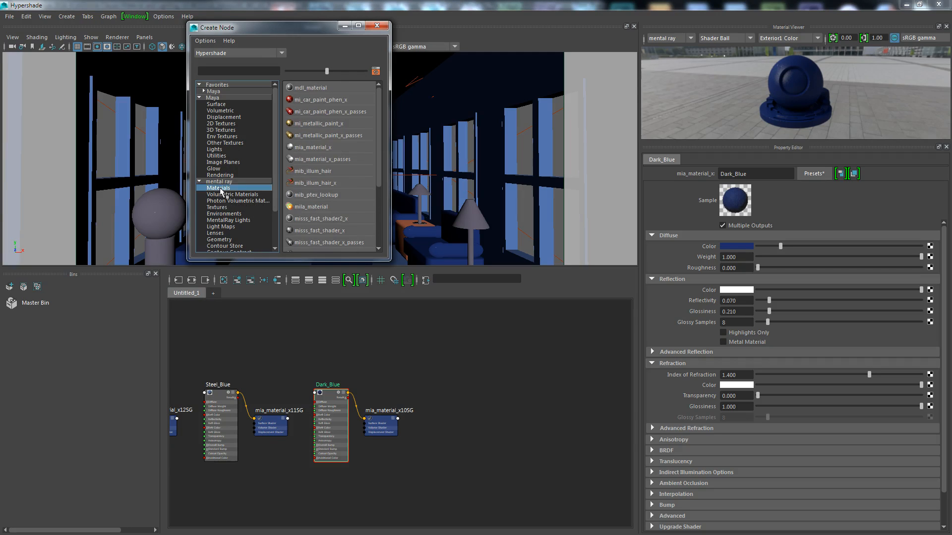
left_click(303, 148)
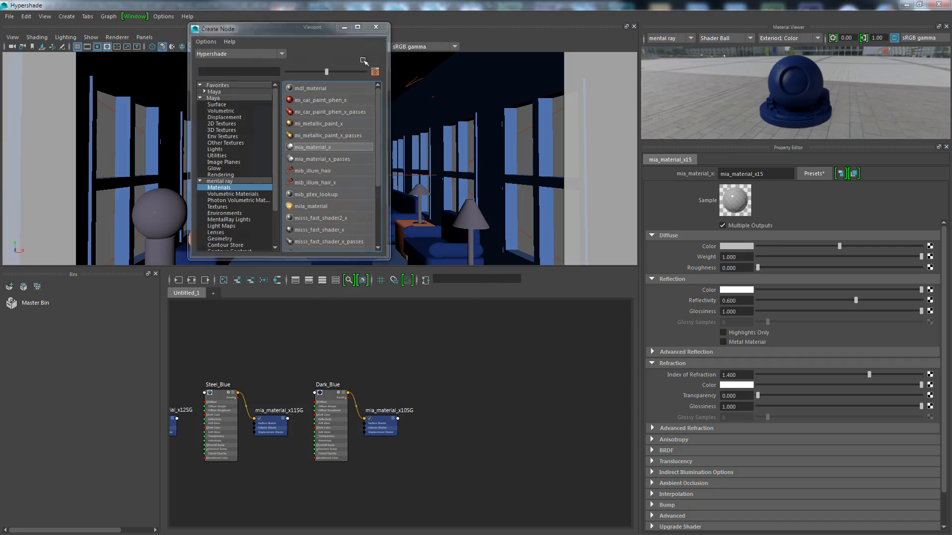
left_click(377, 26)
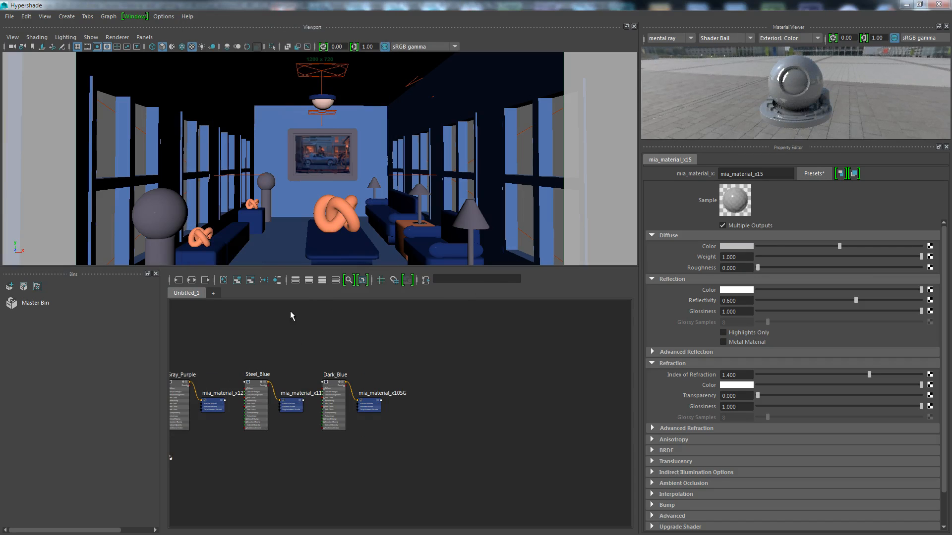
Rearrange the material graph, shifting the Gray_Purple and Orange nodes and separating the Light node from the overlapping new material.
left_click(278, 280)
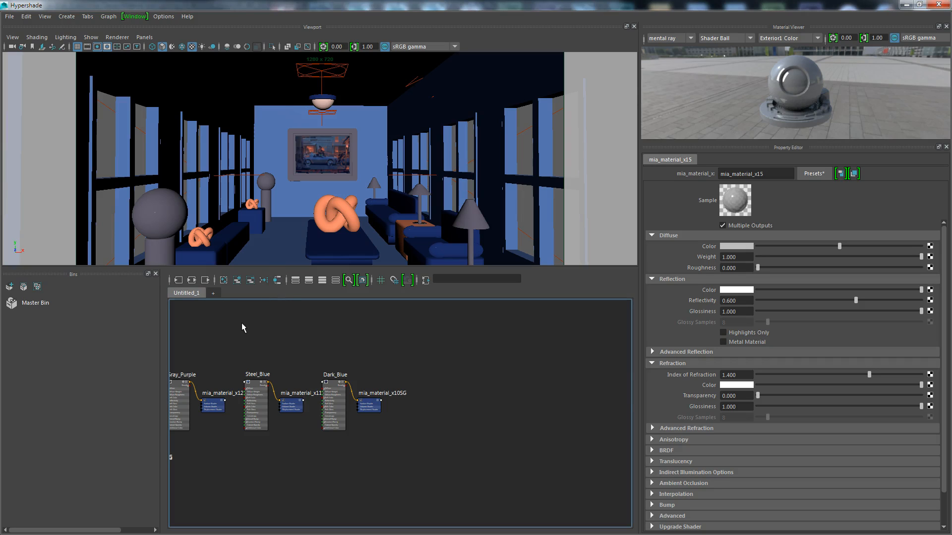
left_click(265, 281)
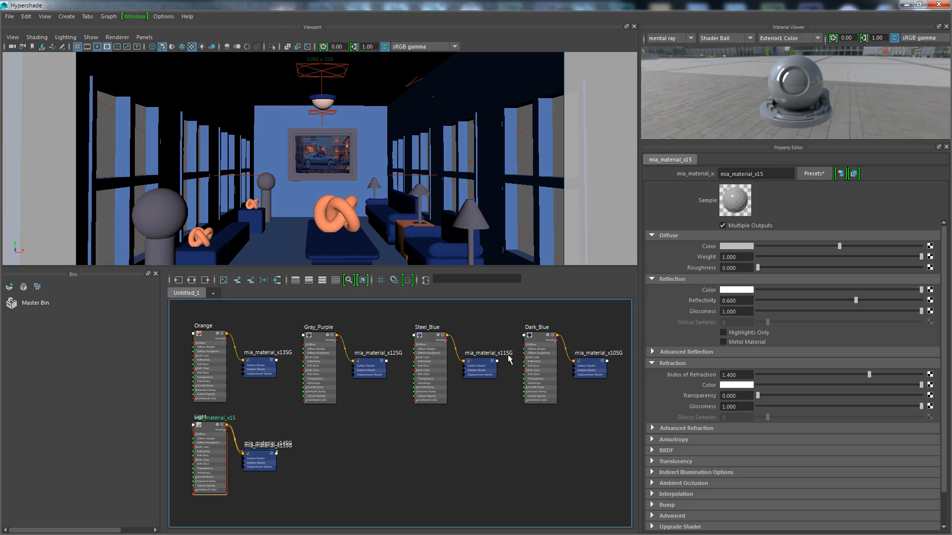
key("a")
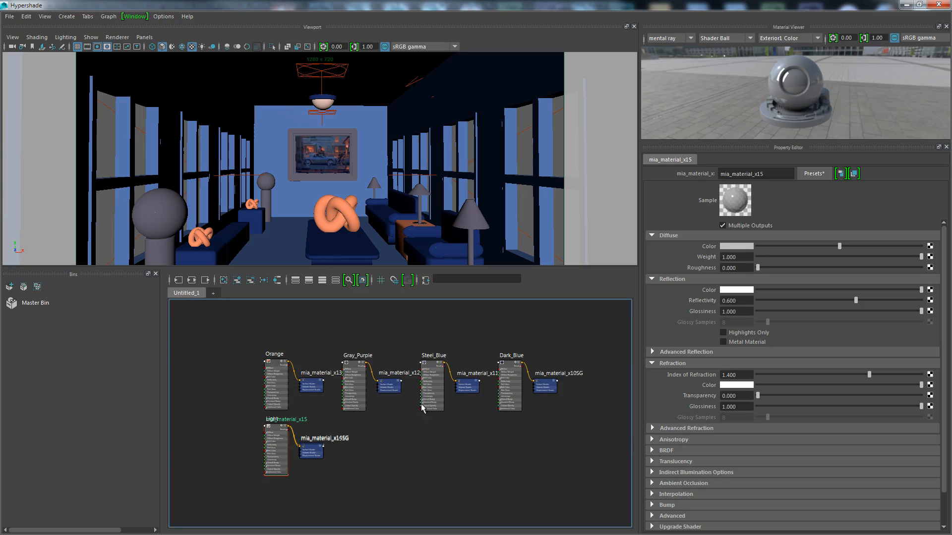
left_click_drag(355, 380, 364, 402)
left_click_drag(281, 370, 269, 354)
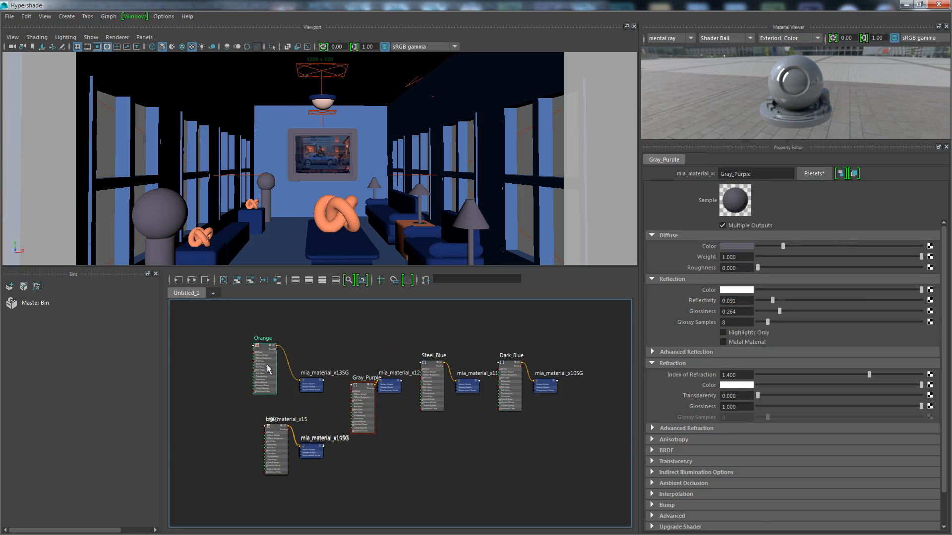
left_click_drag(281, 428, 227, 443)
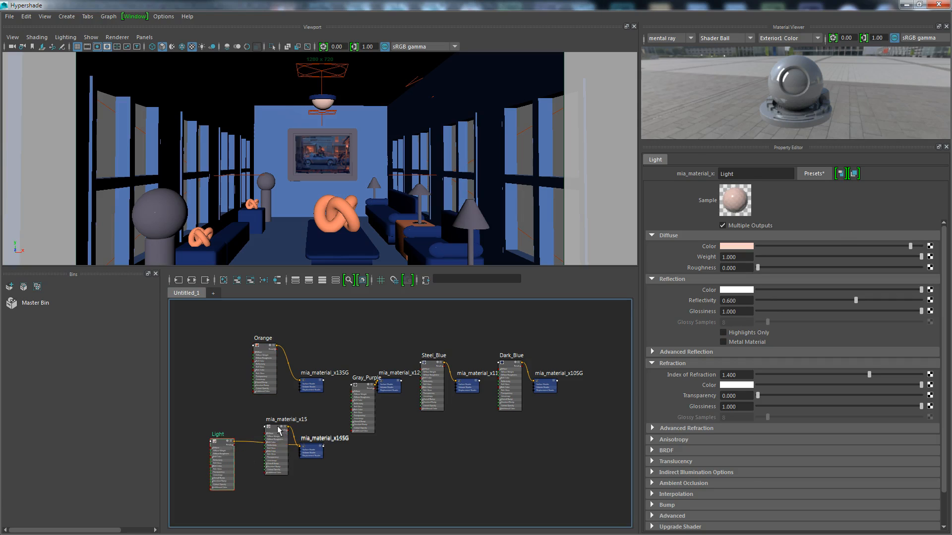
Rearrange the Light and new material nodes with their shading groups so the two pairs no longer overlap in the graph.
left_click_drag(281, 429, 381, 449)
left_click_drag(312, 451, 262, 483)
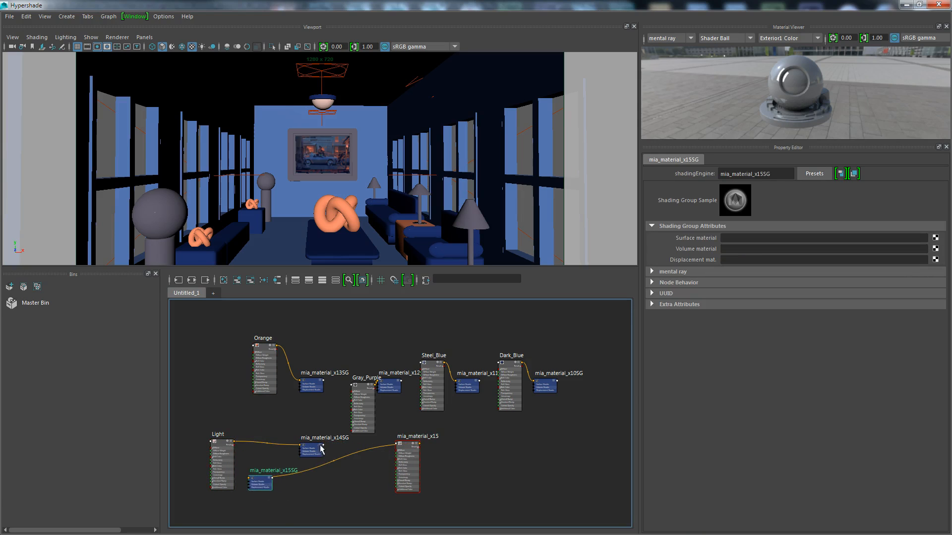
left_click_drag(322, 451, 298, 444)
left_click_drag(277, 479, 482, 432)
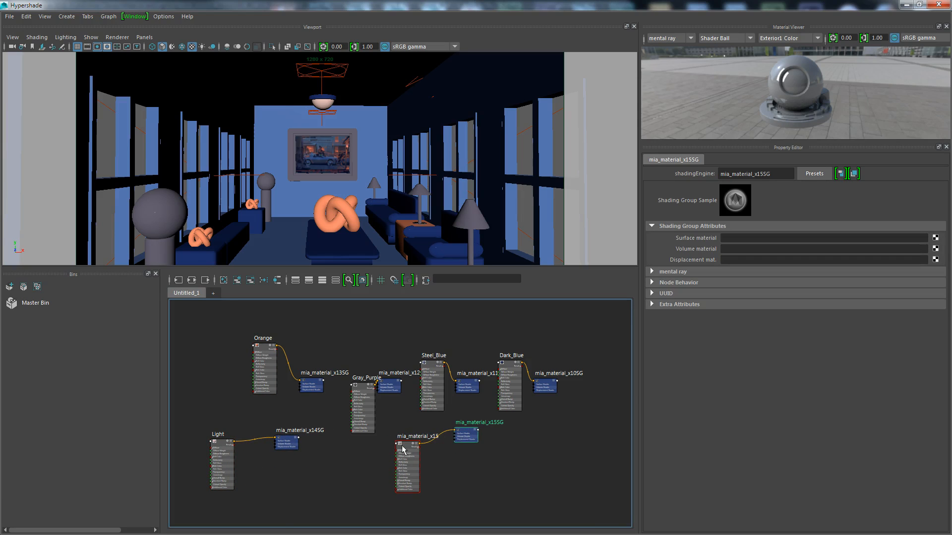
Resample the Dark_Blue material's diffuse color from the coffee table under the orange knot in the viewport.
left_click(407, 447)
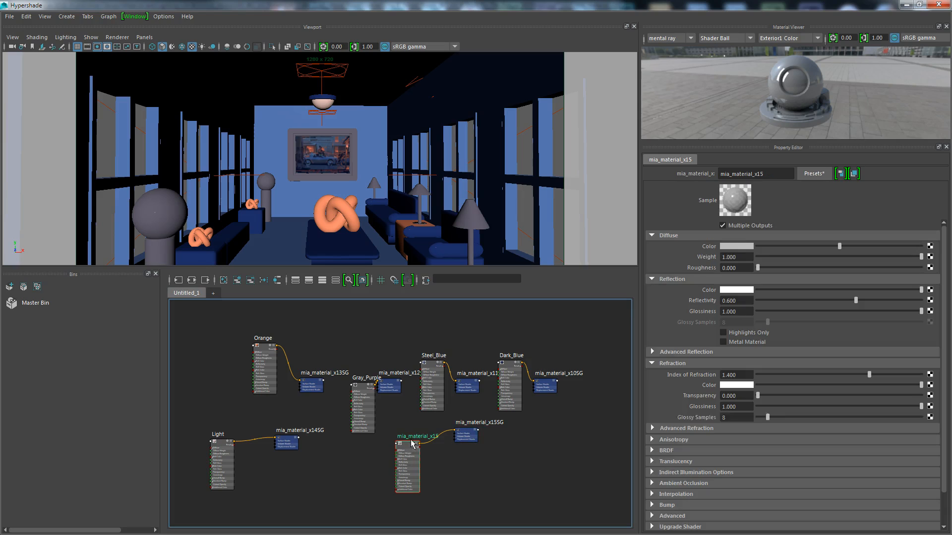
left_click(726, 246)
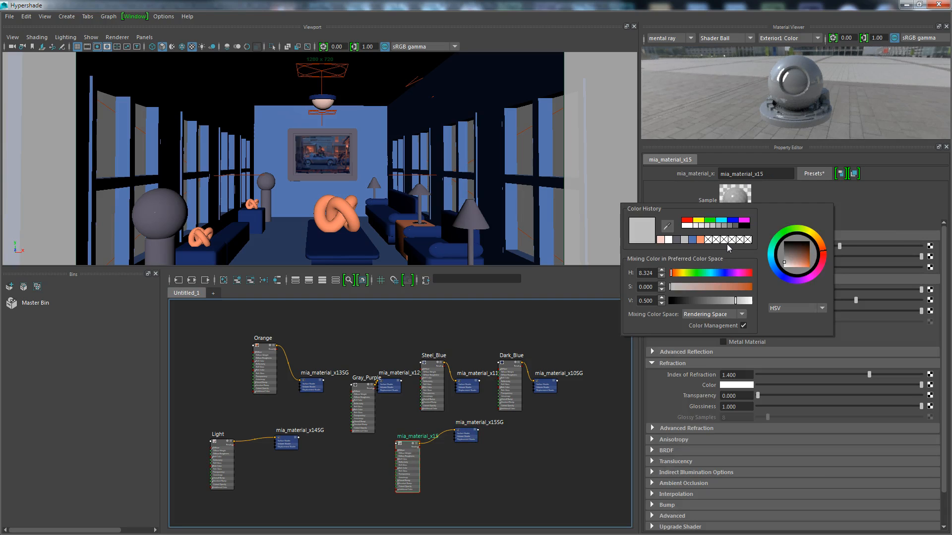
left_click(503, 367)
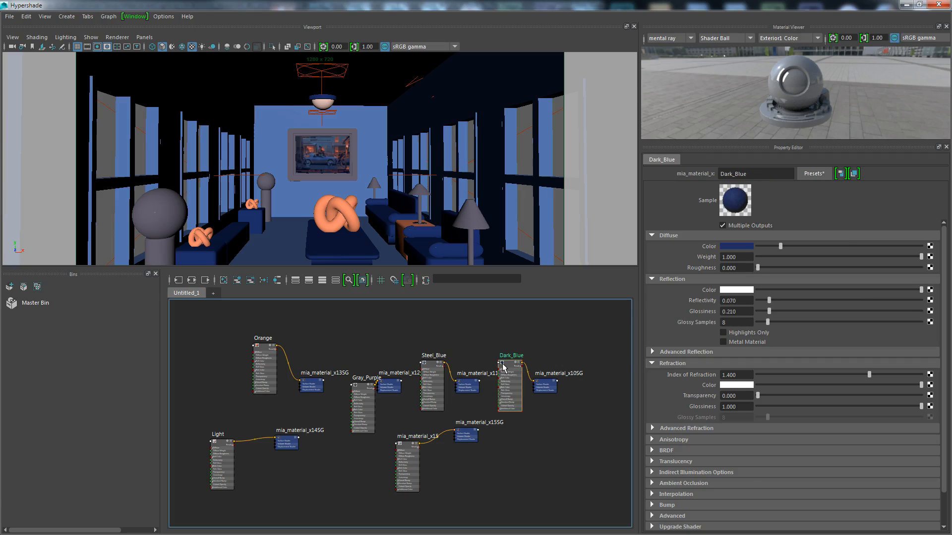
left_click(730, 246)
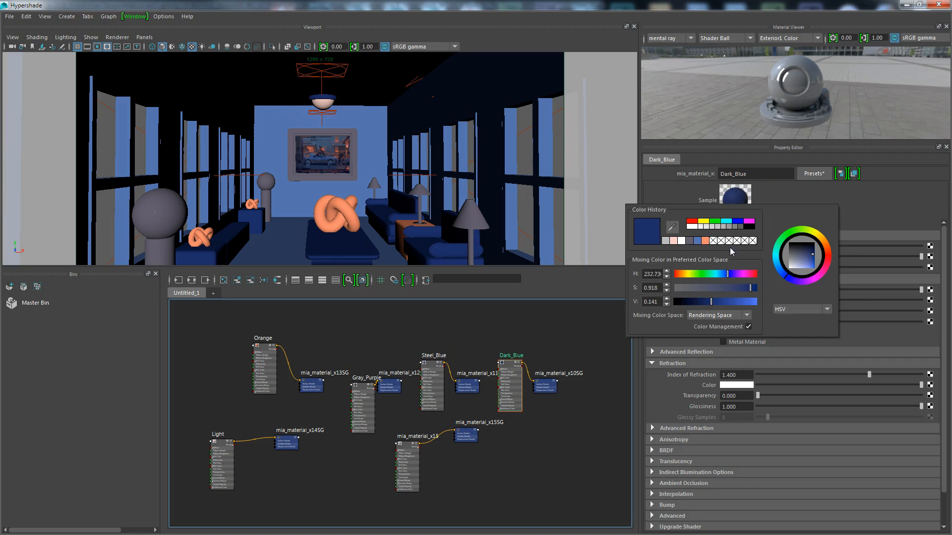
left_click(674, 230)
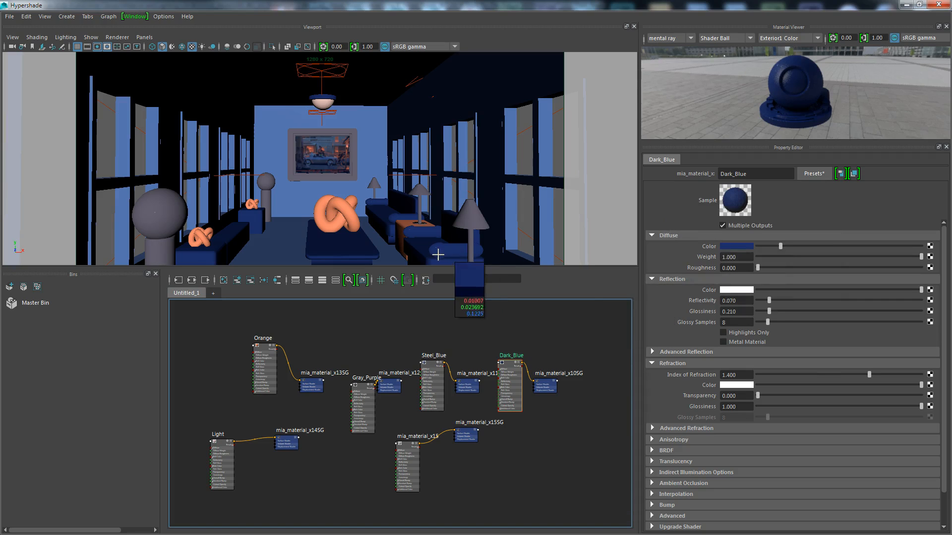
left_click(362, 249)
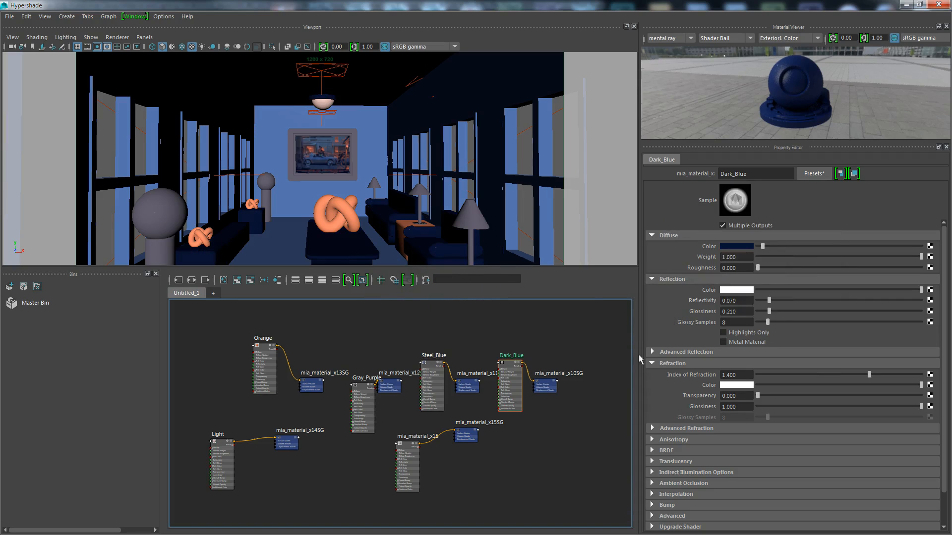
Try to undo the last diffuse color change on the Dark_Blue material.
left_click(409, 448)
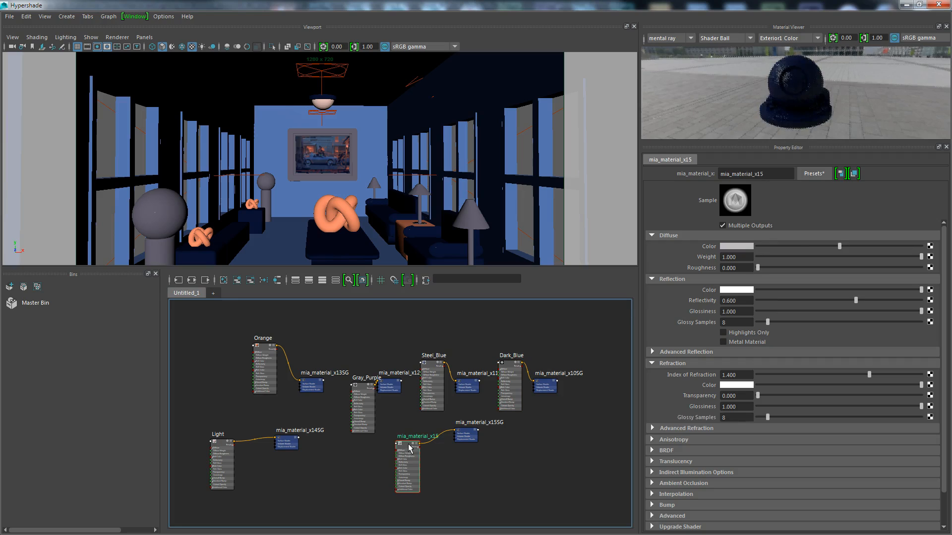
left_click(510, 366)
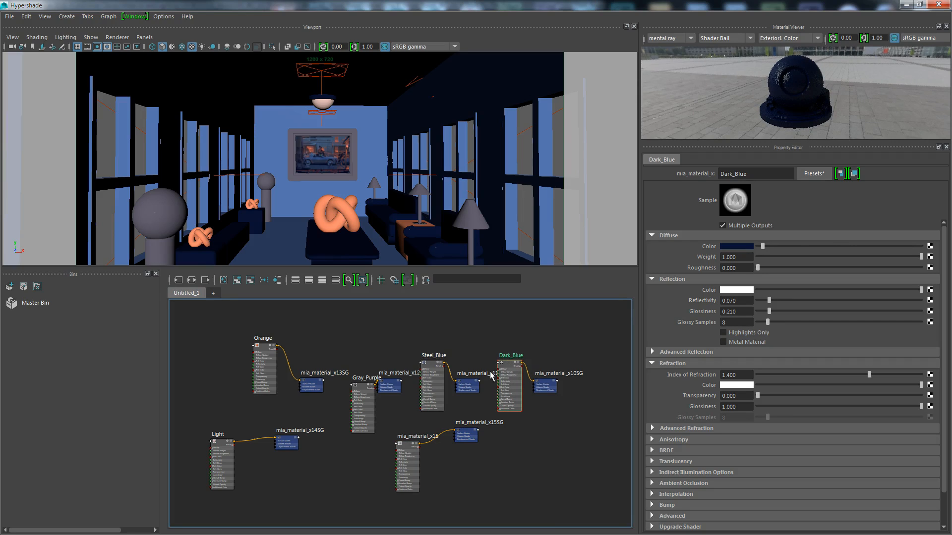
key("ctrl+z")
left_click(516, 366)
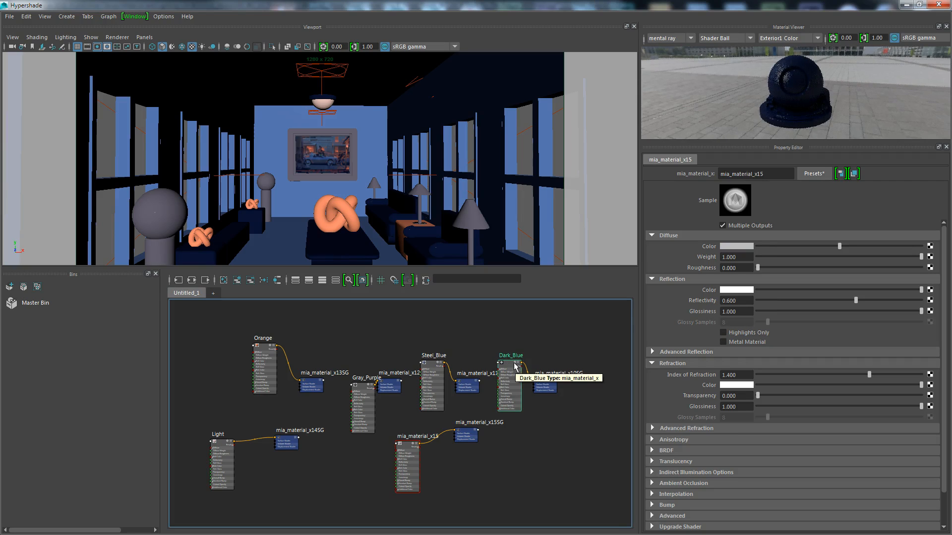
Sample the diffuse color of the new mia_material_x from the dark blue coffee table in the viewport.
left_click(403, 448)
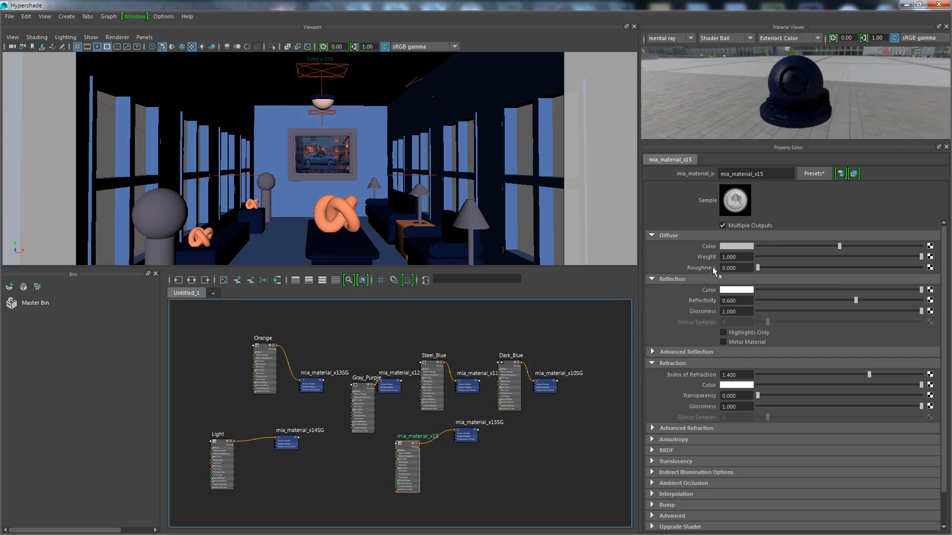
left_click(730, 245)
left_click(726, 247)
left_click(662, 223)
left_click(351, 250)
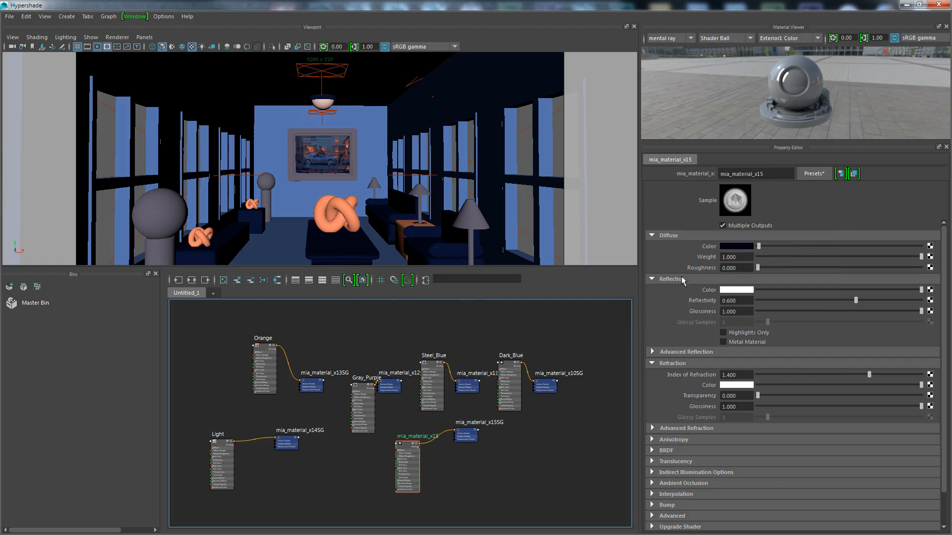
Brighten the Dark_Blue material's diffuse color by setting its HSV value component to 0.052.
left_click(510, 365)
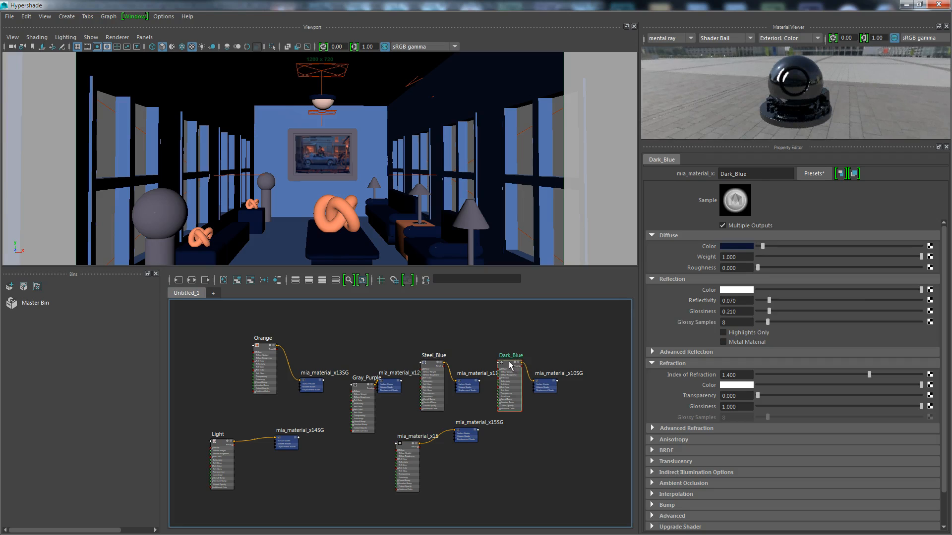
left_click(733, 246)
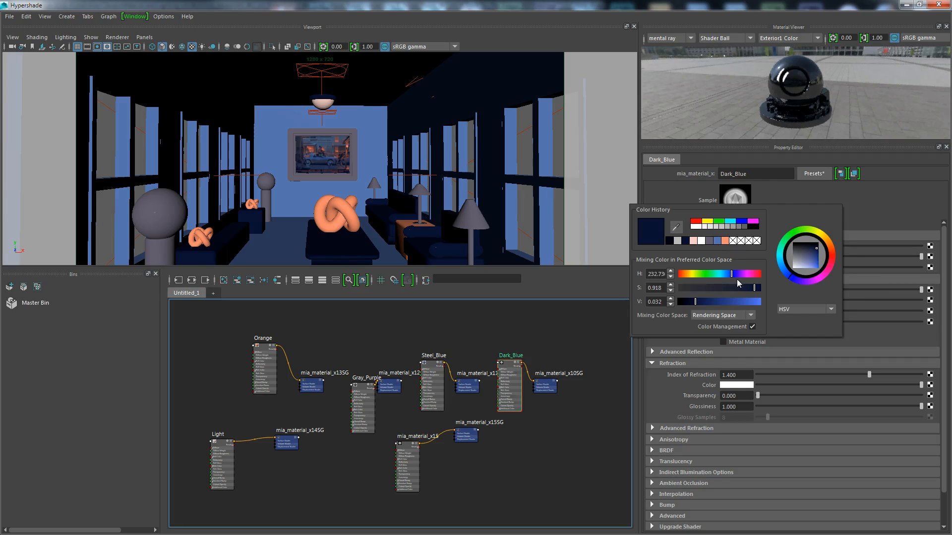
left_click_drag(695, 302, 700, 302)
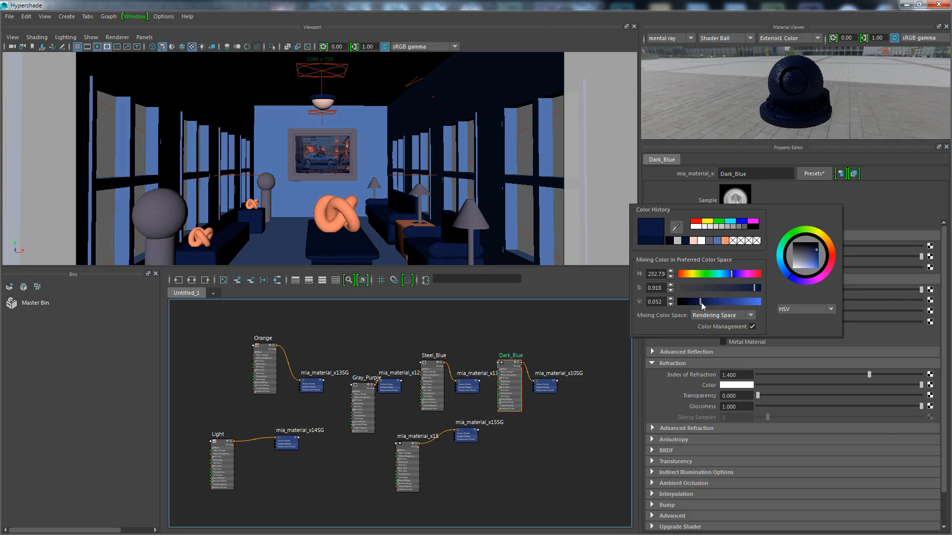
Brighten the new material's diffuse color by setting its HSV value component to 0.020.
left_click(406, 445)
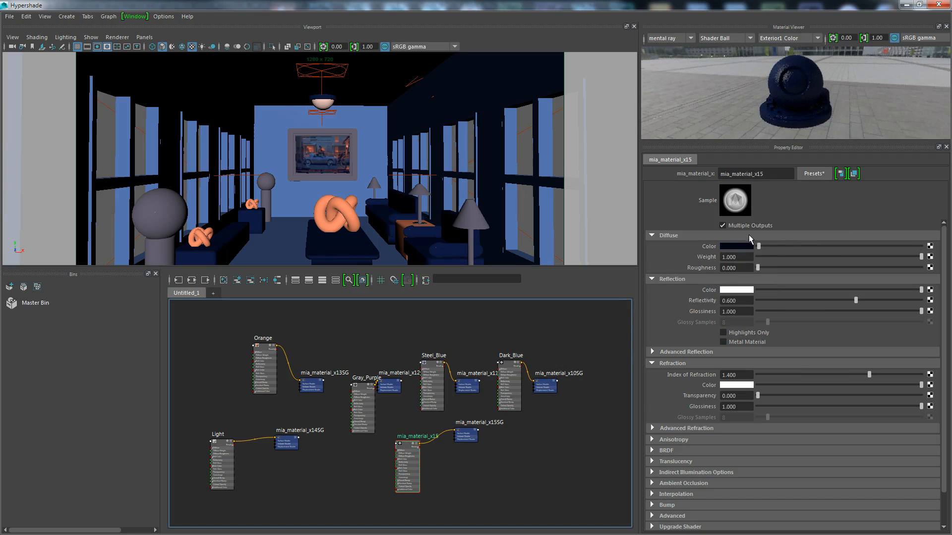
left_click(741, 246)
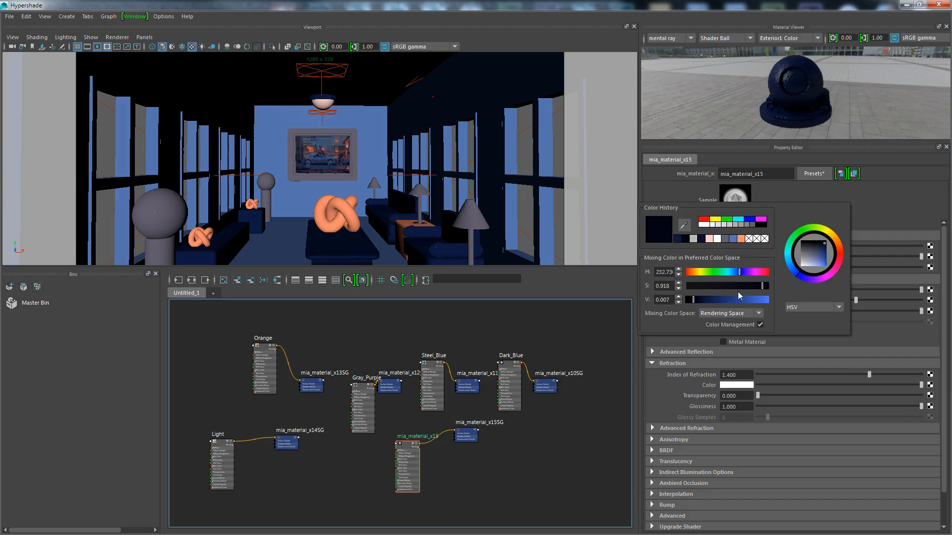
left_click(699, 300)
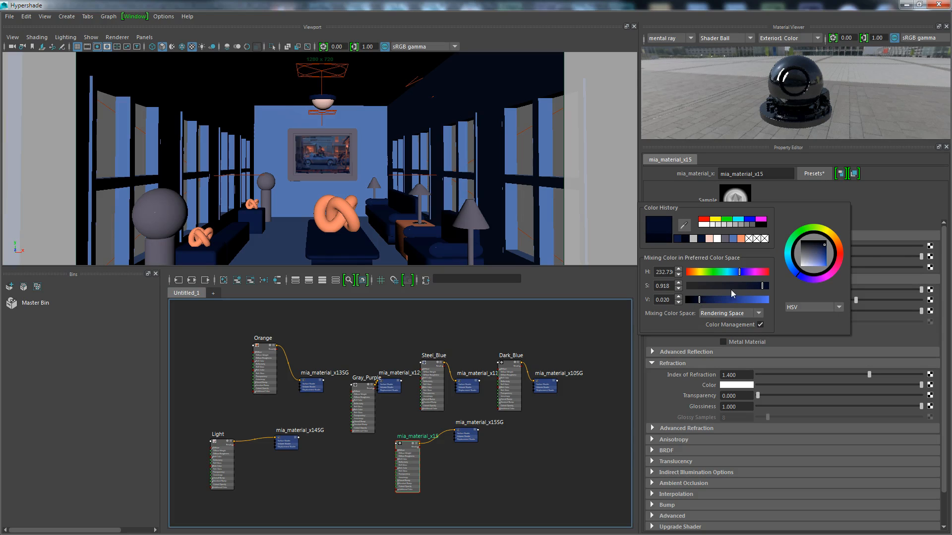
left_click_drag(758, 286, 756, 287)
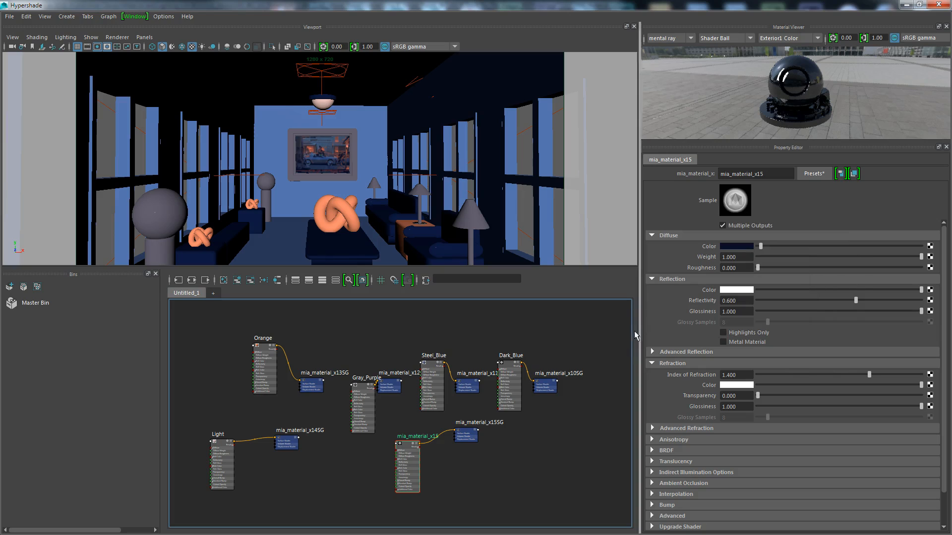
Assign the new glossy material to the coffee table under the large orange knot.
left_click(408, 445)
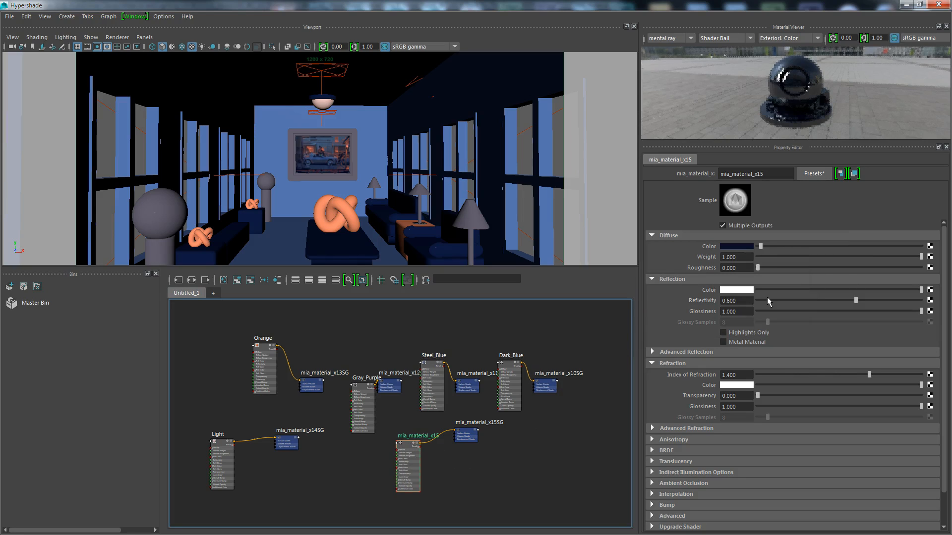
left_click(346, 246)
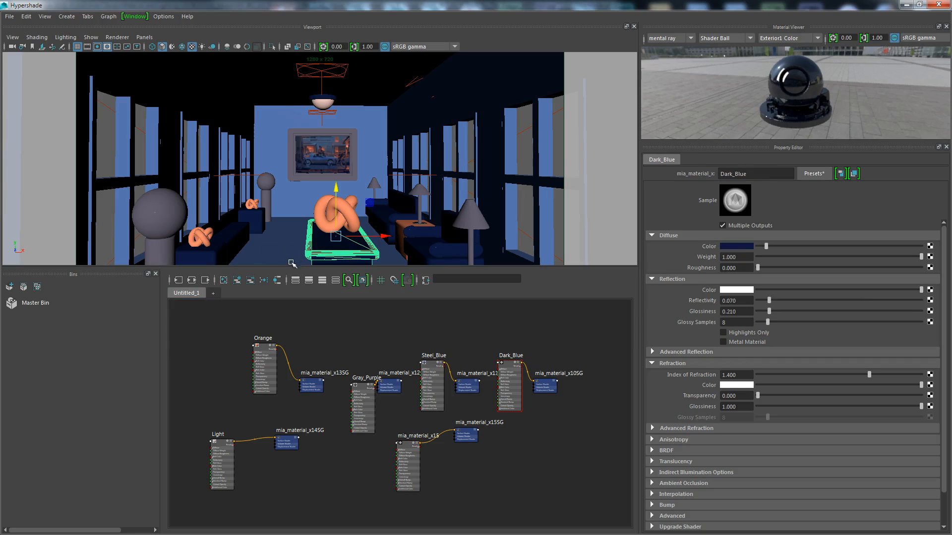
right_click_drag(402, 450, 415, 319)
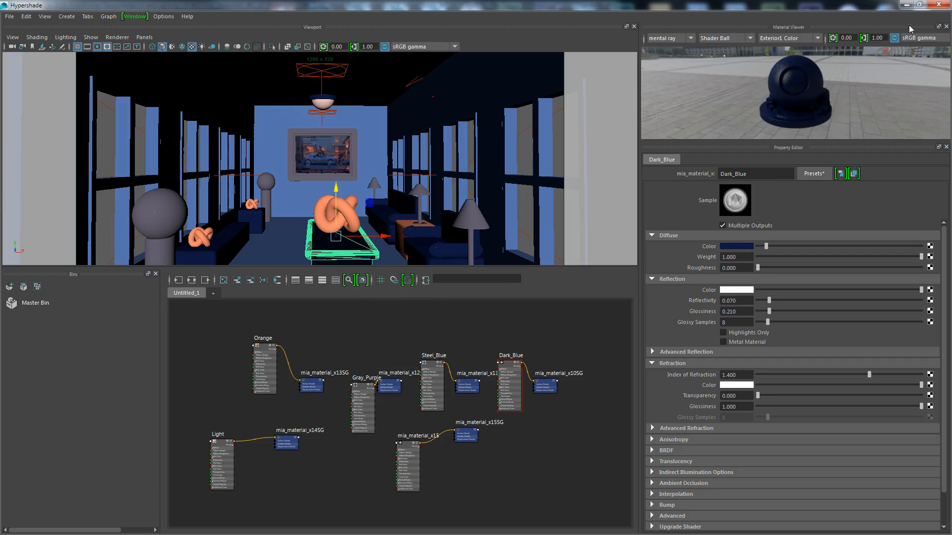
Rename the new material Glossy_Dark_Blue.
left_click(412, 447)
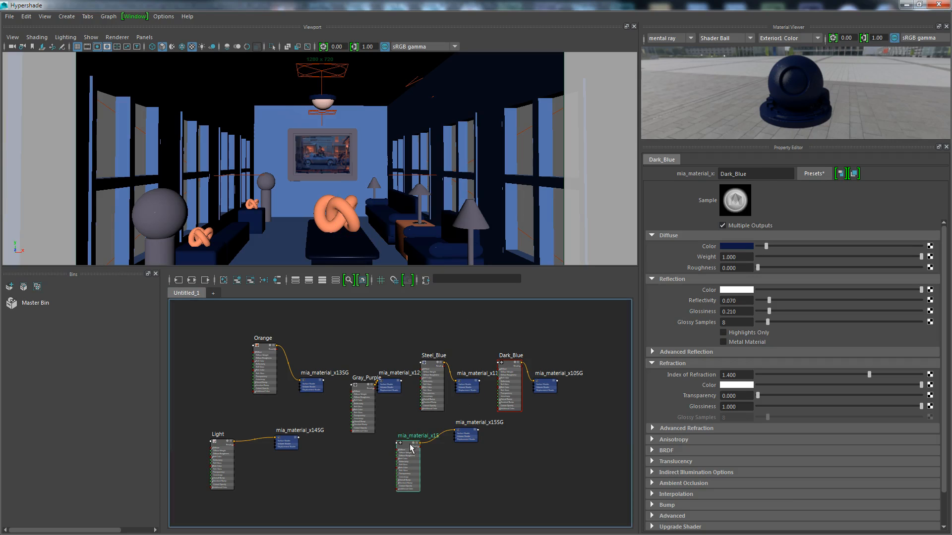
double_click(759, 175)
type("Glossy Dark Blue")
key("Return")
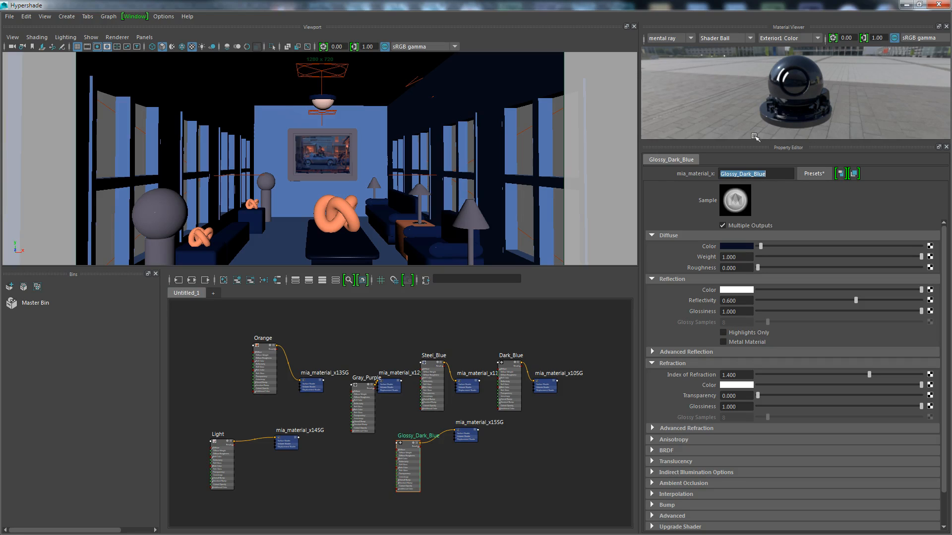
Close the Hypershade and save the scene as a new version with the file name ending in 0005mb4, accepting the student version notice.
left_click(939, 4)
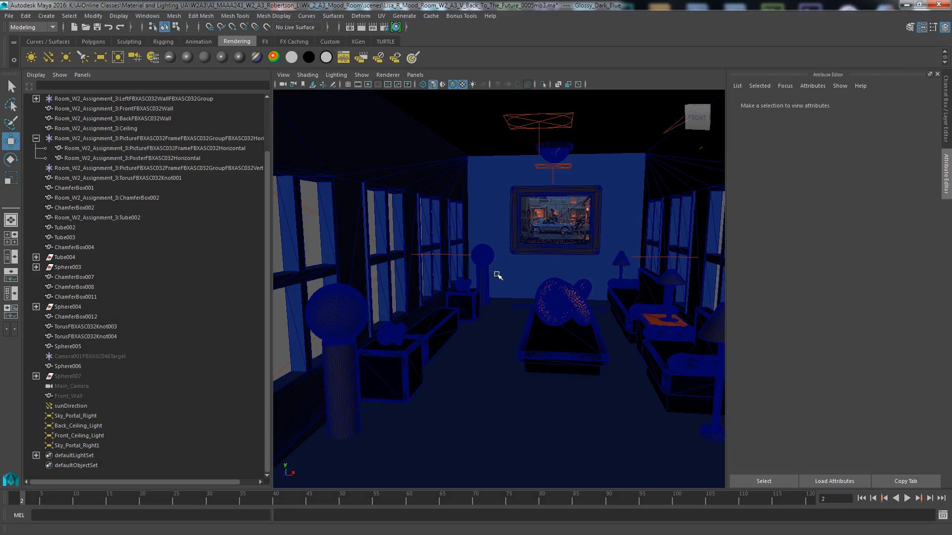
left_click(9, 15)
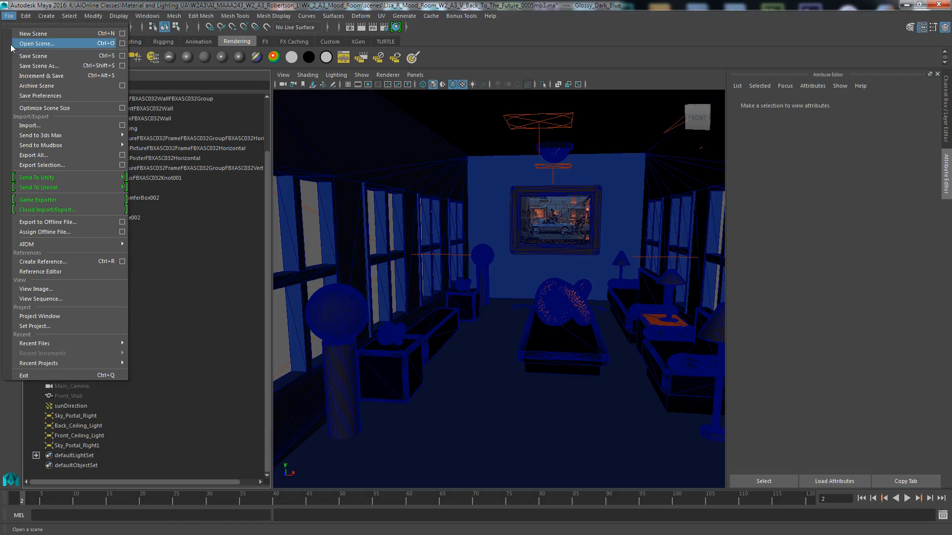
left_click(25, 68)
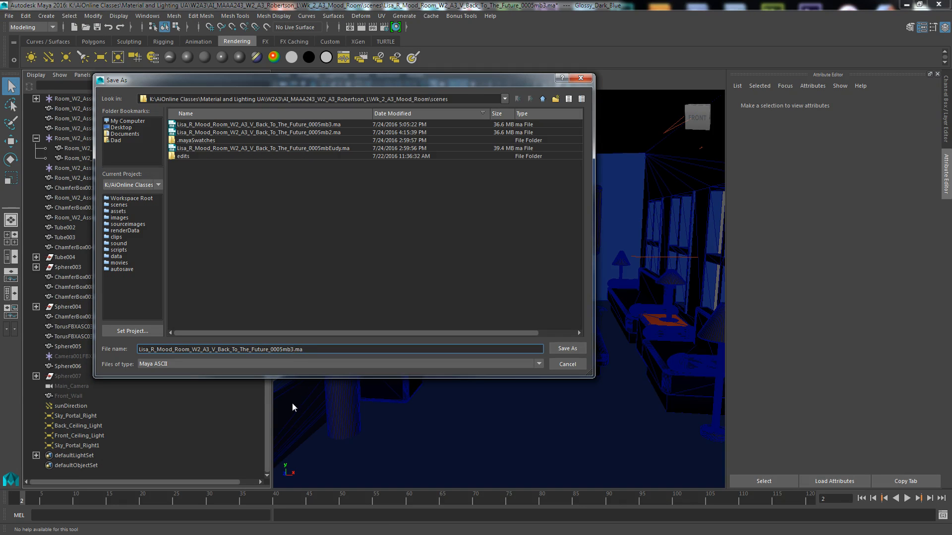
key("Return")
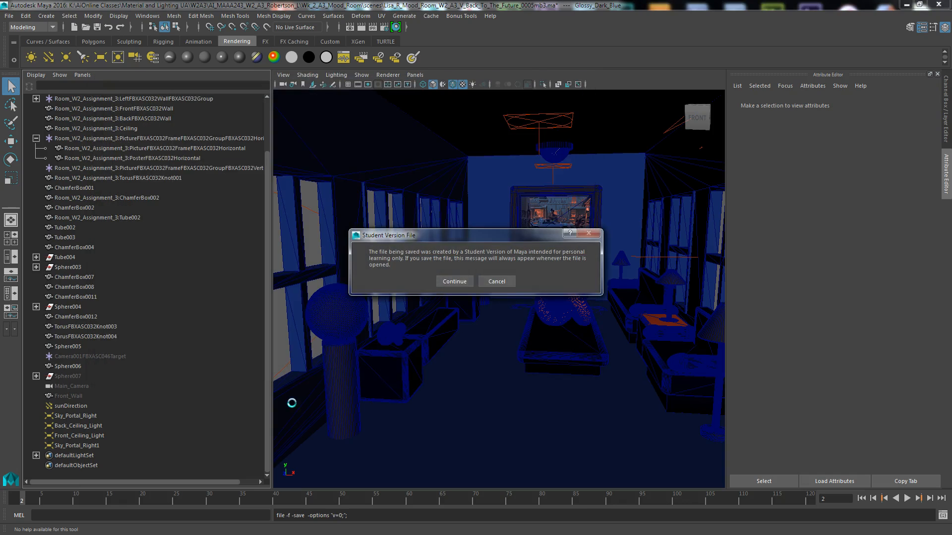
left_click(454, 281)
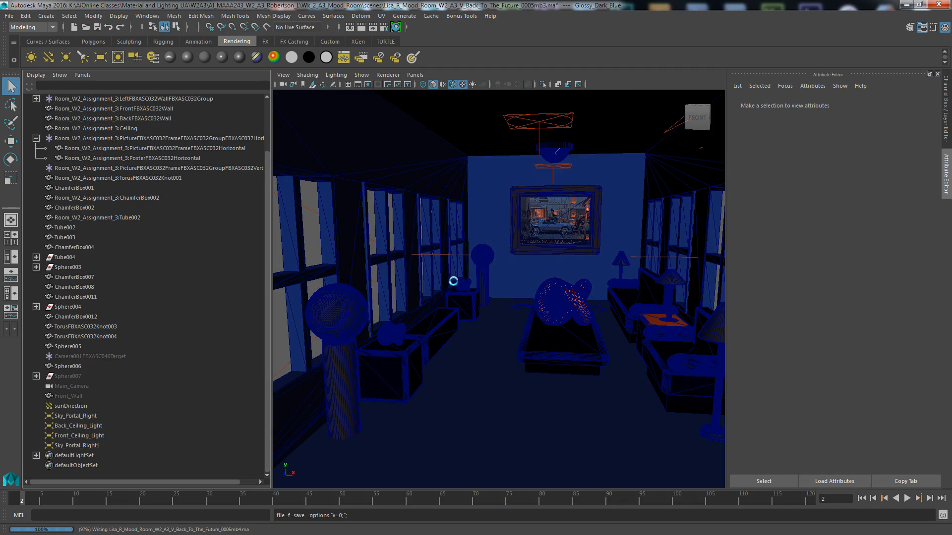